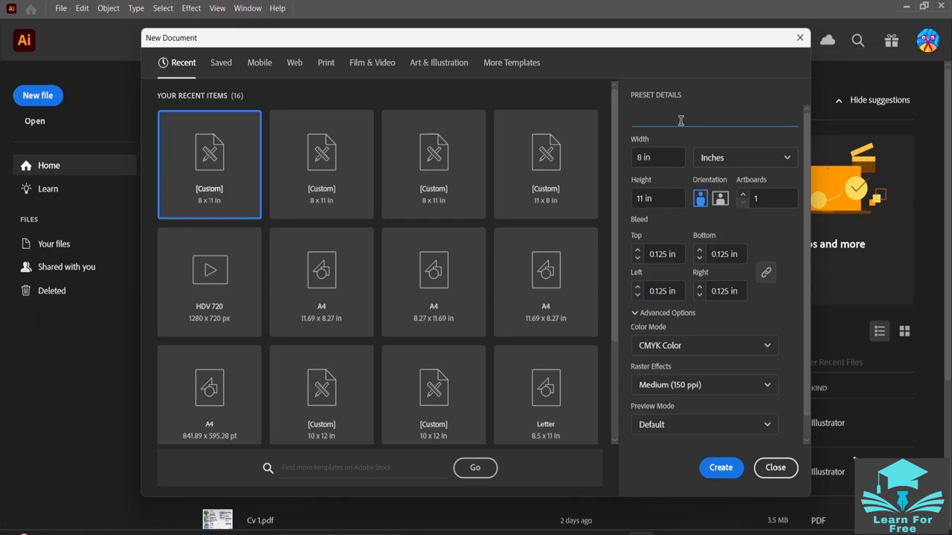
# - Name the new 8 x 11 in document "Retro text effect"
pyautogui.write('Retro text effect')
# - Set the document's color mode to CMYK Color and create the document
pyautogui.click(718, 342)
pyautogui.click(735, 366)
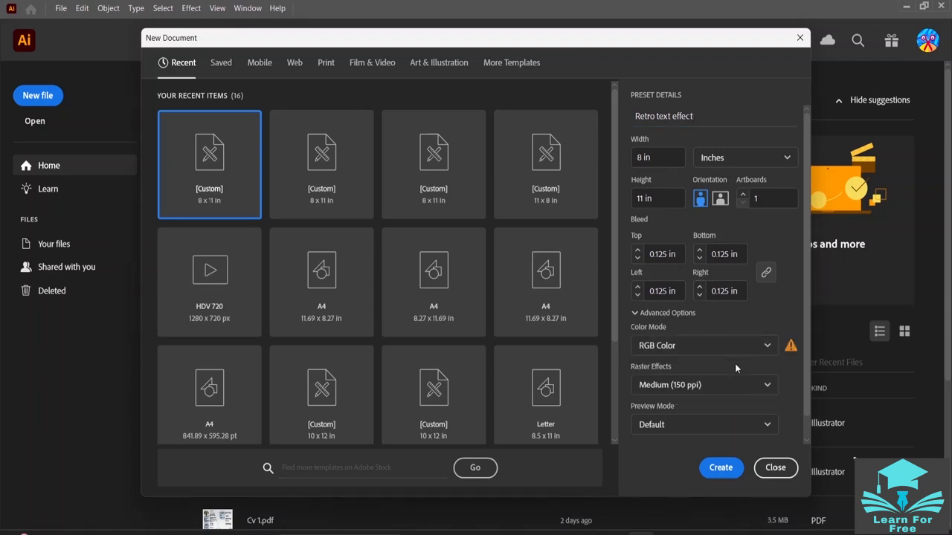
pyautogui.click(753, 345)
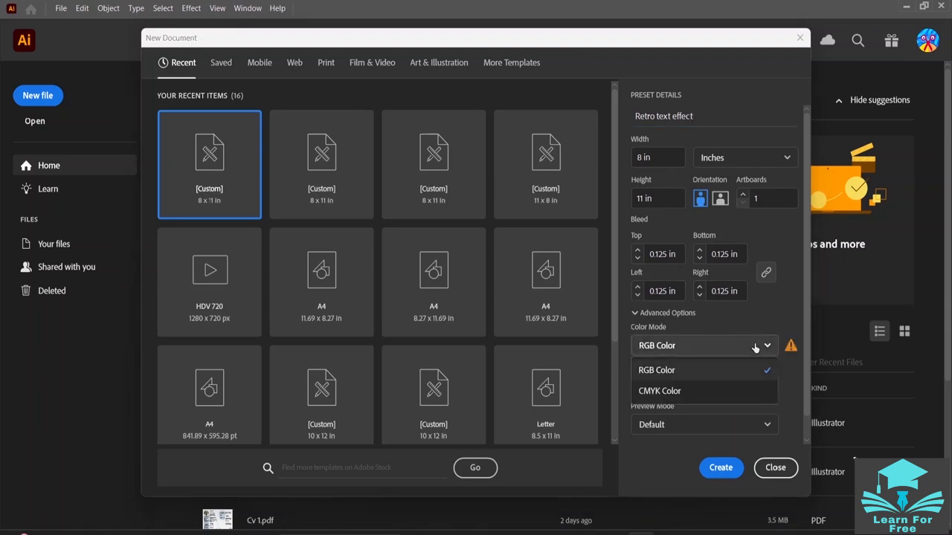
pyautogui.click(737, 395)
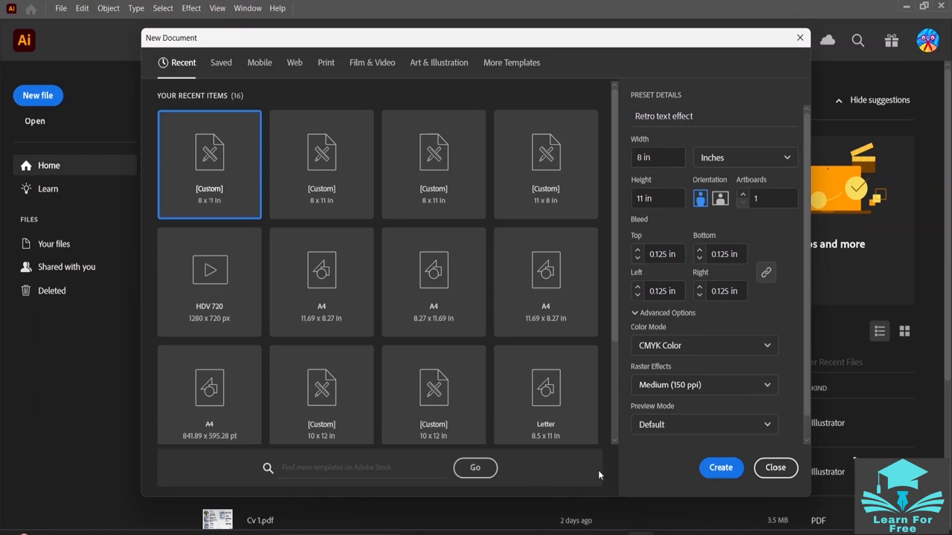
pyautogui.click(716, 470)
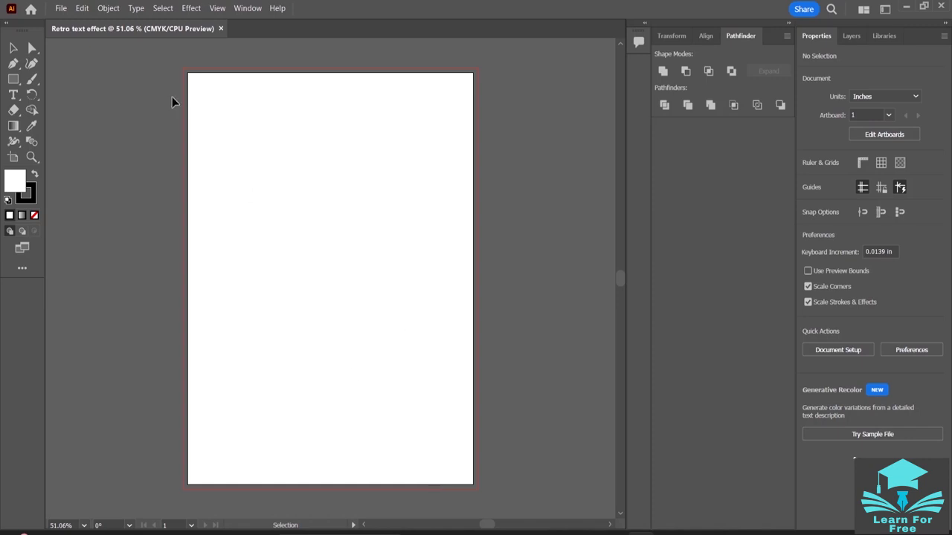
# - Draw a rectangle about 0.81 in wide and 0.69 in high near the artboard's upper-left corner
pyautogui.moveTo(13, 79); pyautogui.dragTo(61, 78)
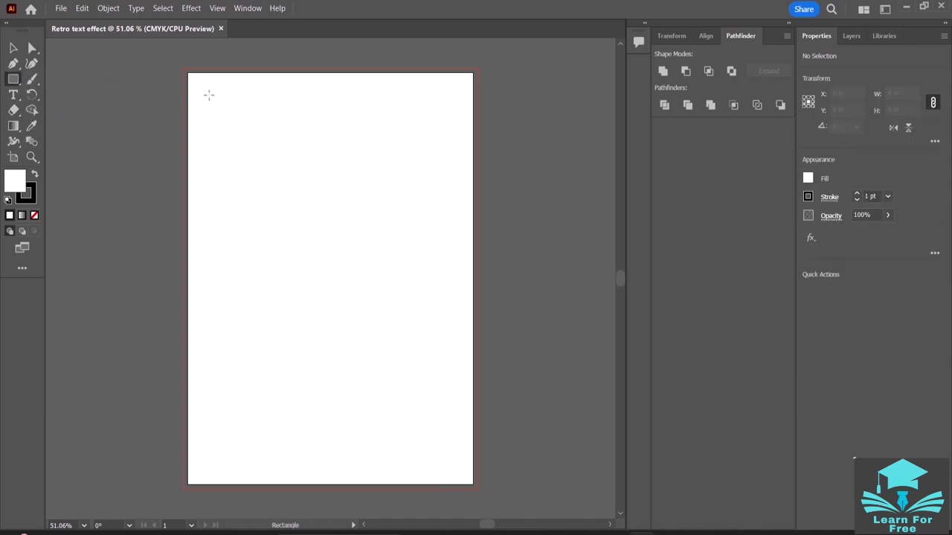
pyautogui.moveTo(209, 95); pyautogui.dragTo(239, 121)
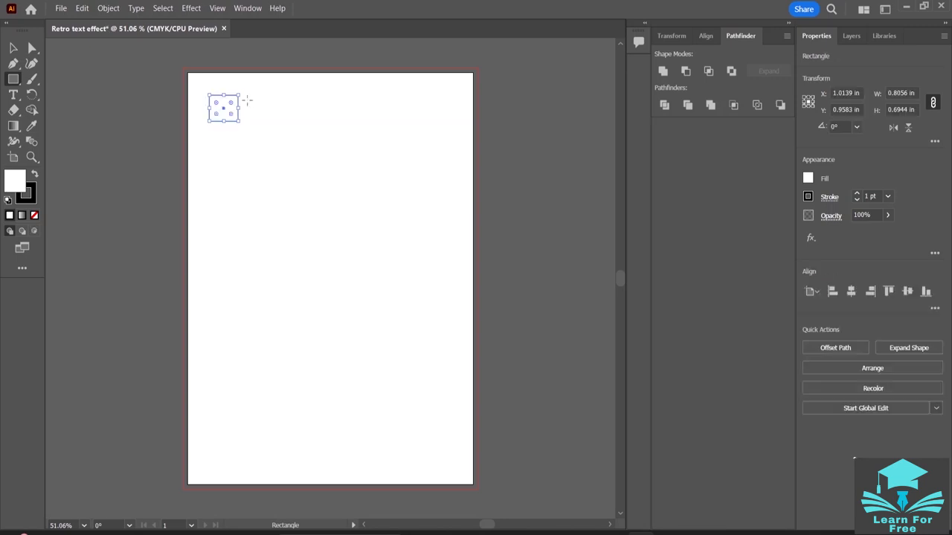
pyautogui.press('v')
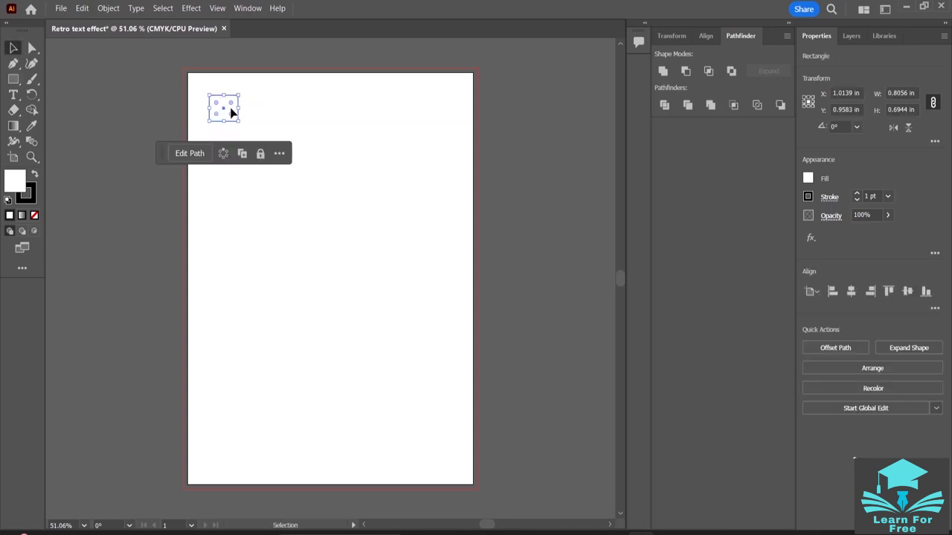
# - Duplicate the rectangle across the artboard into a row of six and select all six
pyautogui.moveTo(230, 112); pyautogui.dragTo(397, 118)
pyautogui.click(376, 227)
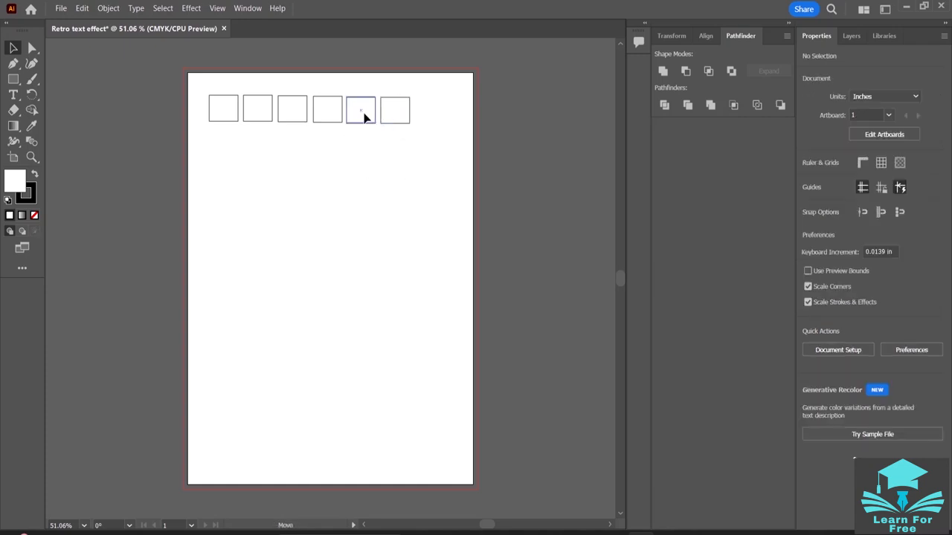
pyautogui.moveTo(364, 118); pyautogui.dragTo(404, 116)
pyautogui.click(402, 120)
pyautogui.moveTo(226, 114); pyautogui.dragTo(194, 107)
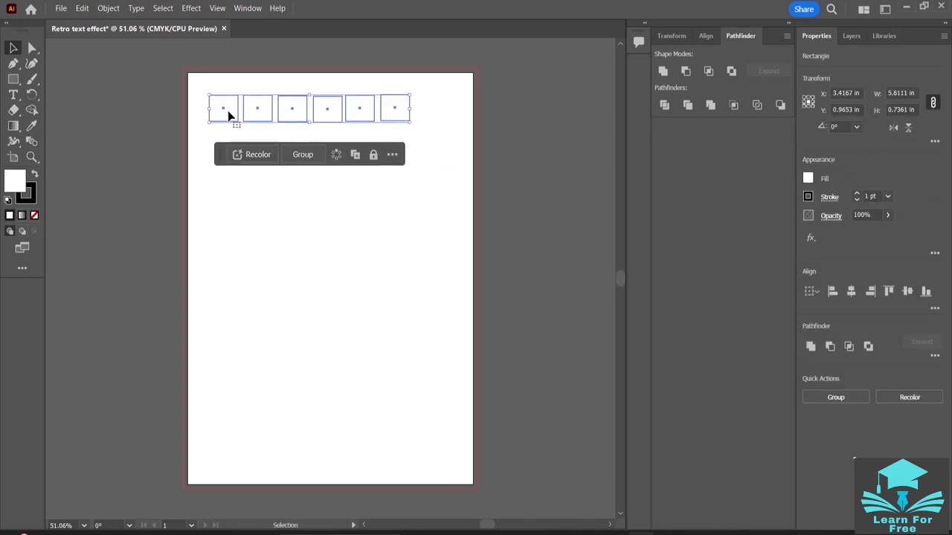
# - Try aligning the six rectangles by their horizontal centers and undo the alignment
pyautogui.click(851, 292)
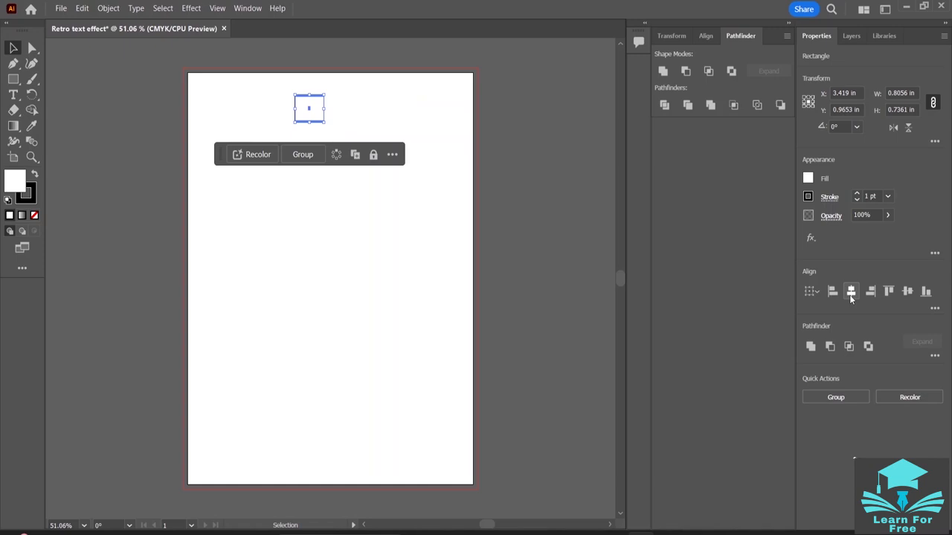
pyautogui.click(810, 294)
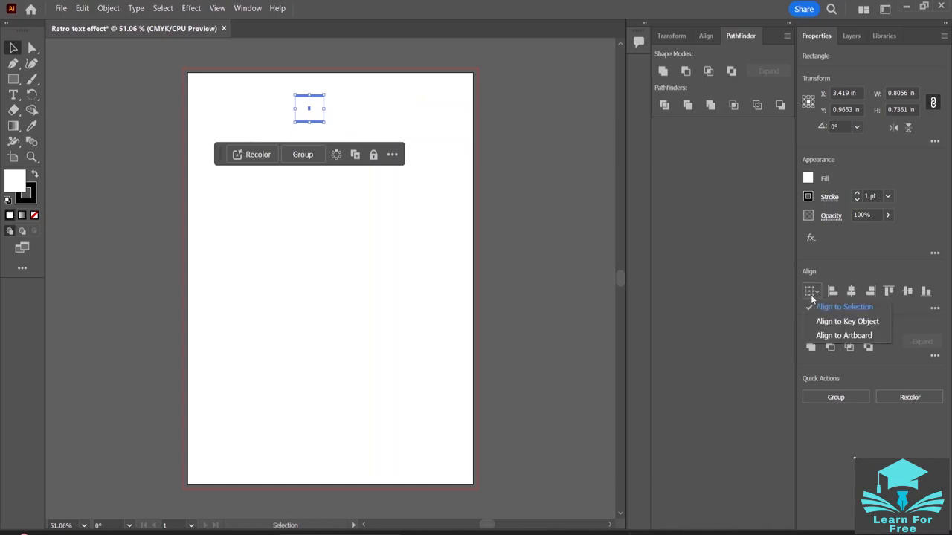
pyautogui.hotkey('ctrl', 'z')
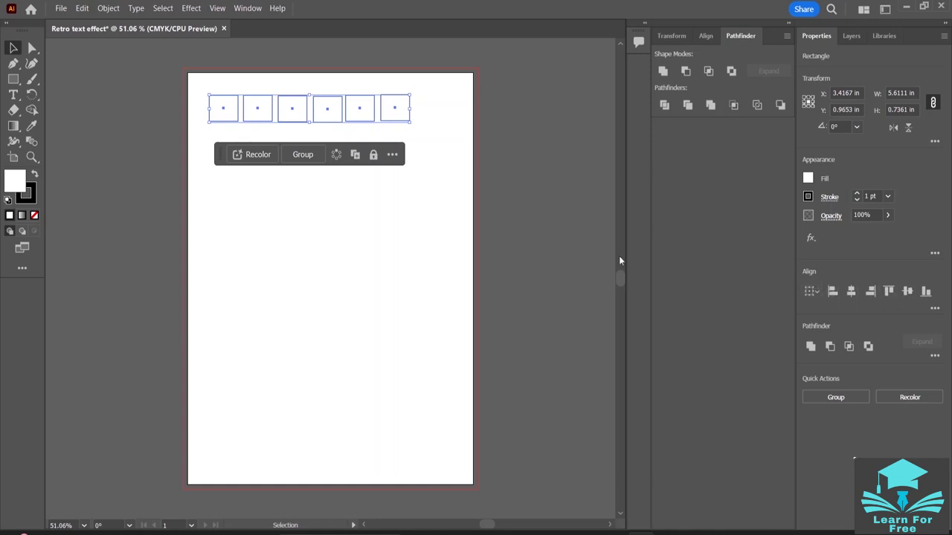
# - Align the six rectangles along their bottom edges and deselect them
pyautogui.click(925, 292)
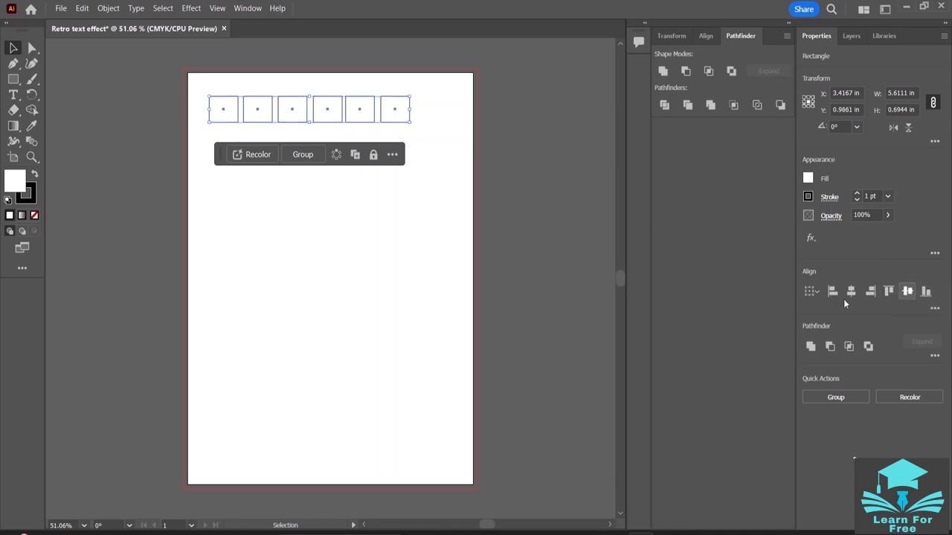
pyautogui.click(432, 147)
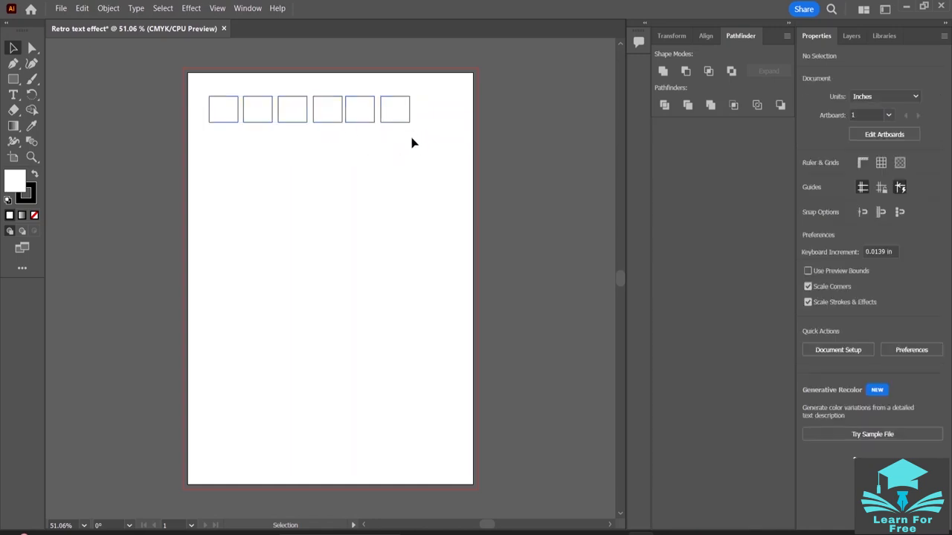
pyautogui.click(319, 121)
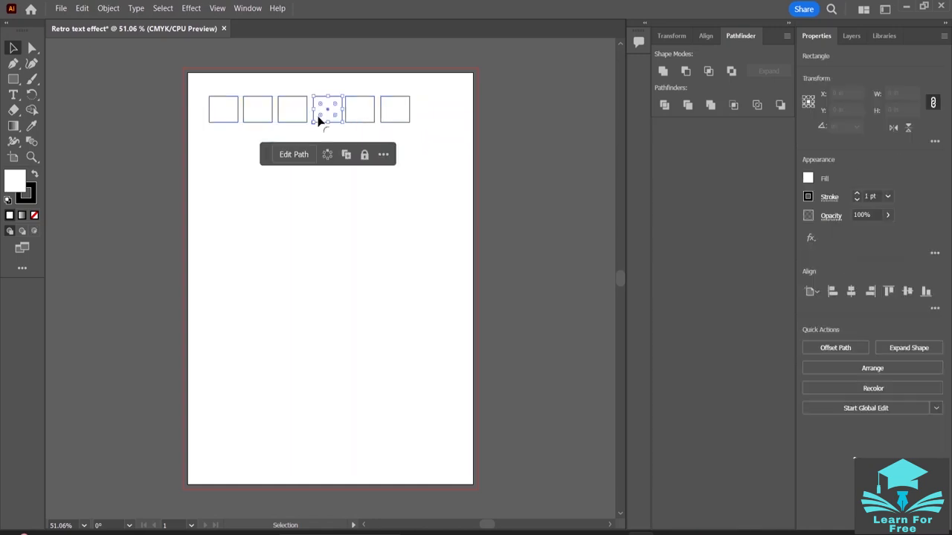
pyautogui.click(421, 112)
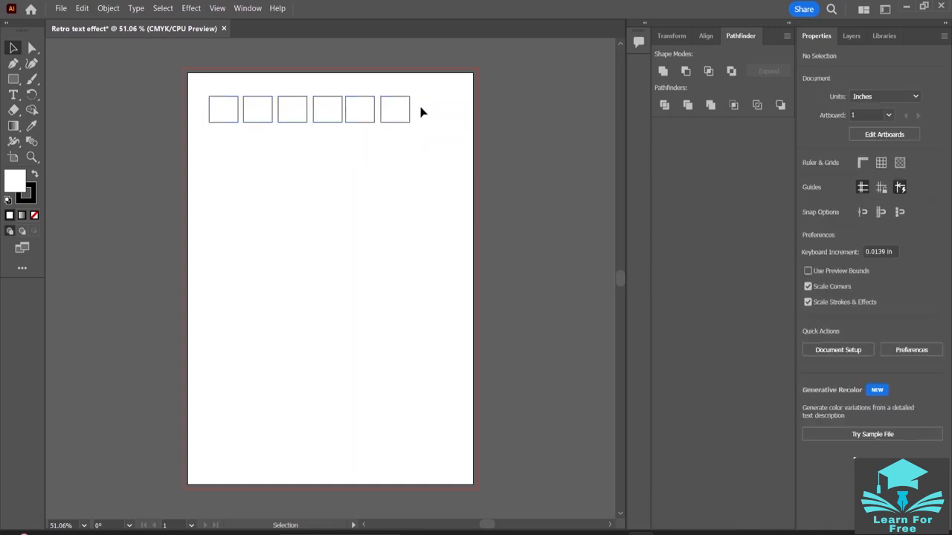
# - Select the leftmost rectangle and copy the charcoal color code #101820 from the Notepad color list
pyautogui.click(226, 122)
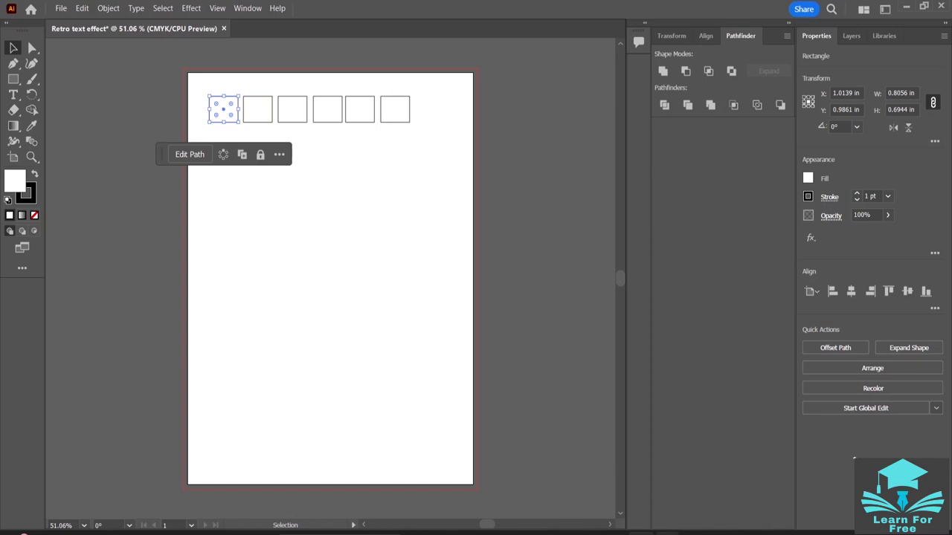
pyautogui.moveTo(666, 532)
pyautogui.click(666, 475)
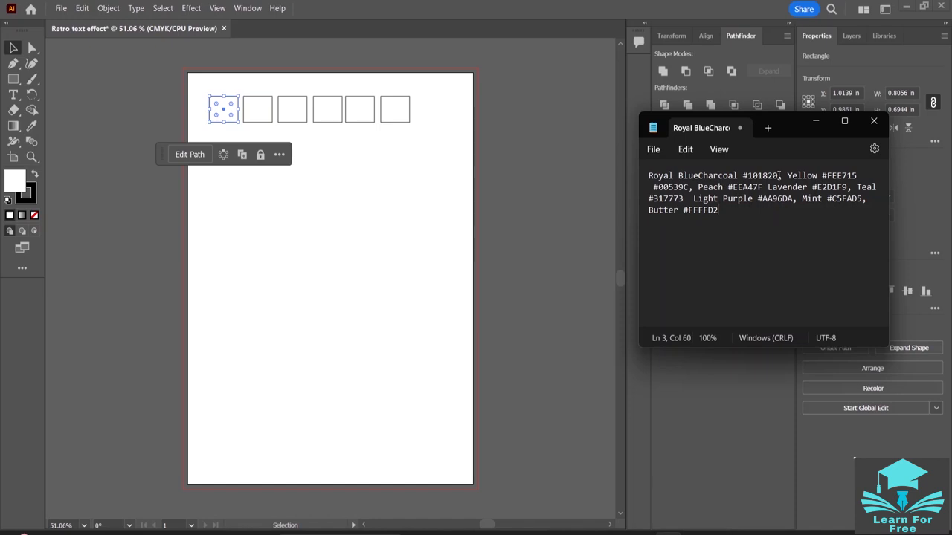
pyautogui.moveTo(779, 175); pyautogui.dragTo(744, 176)
pyautogui.rightClick(745, 176)
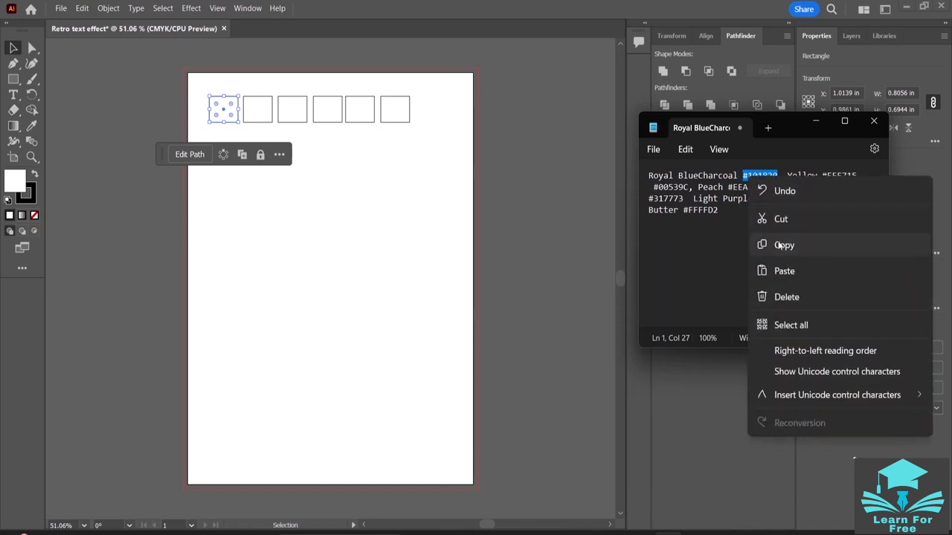
pyautogui.click(780, 245)
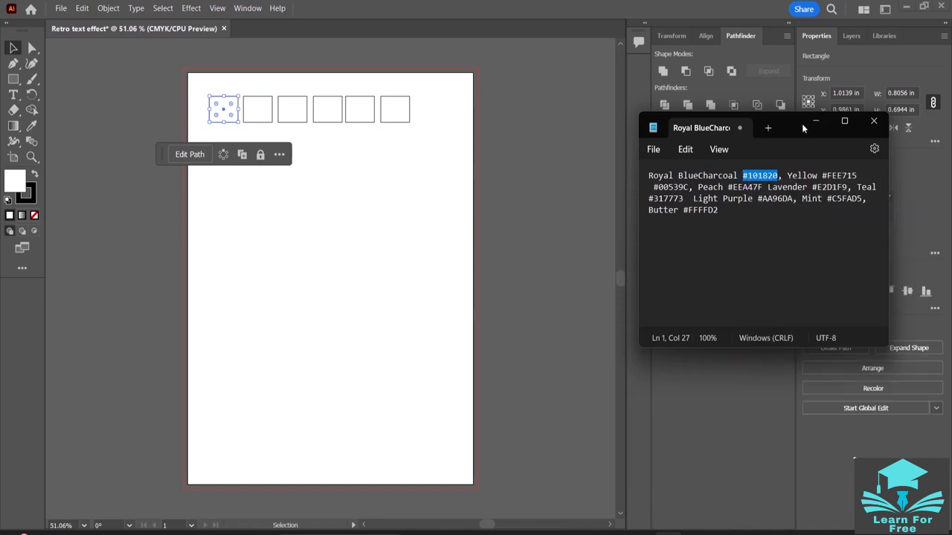
pyautogui.moveTo(797, 113); pyautogui.dragTo(790, 299)
# - Fill the leftmost rectangle with the copied charcoal color #101820 and deselect it
pyautogui.click(811, 179)
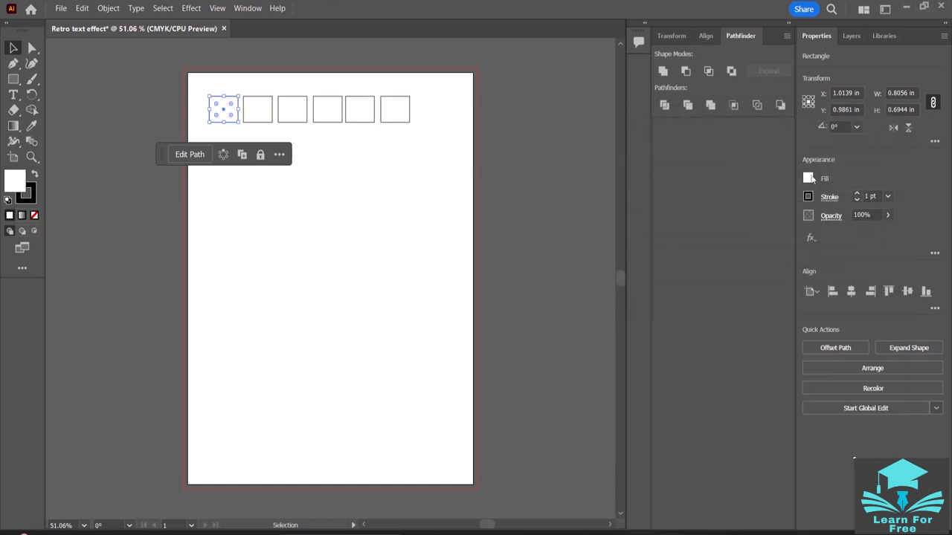
pyautogui.click(809, 179)
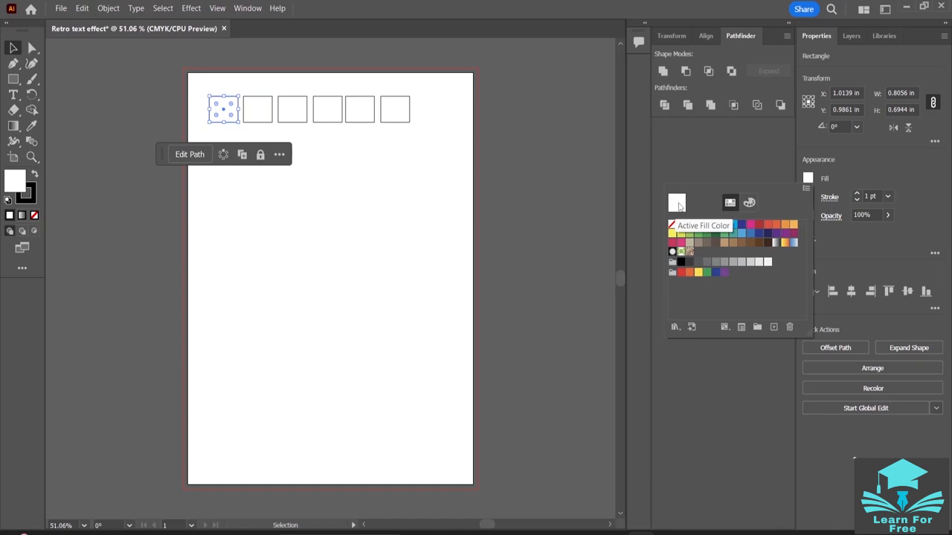
pyautogui.click(16, 191)
pyautogui.doubleClick(16, 190)
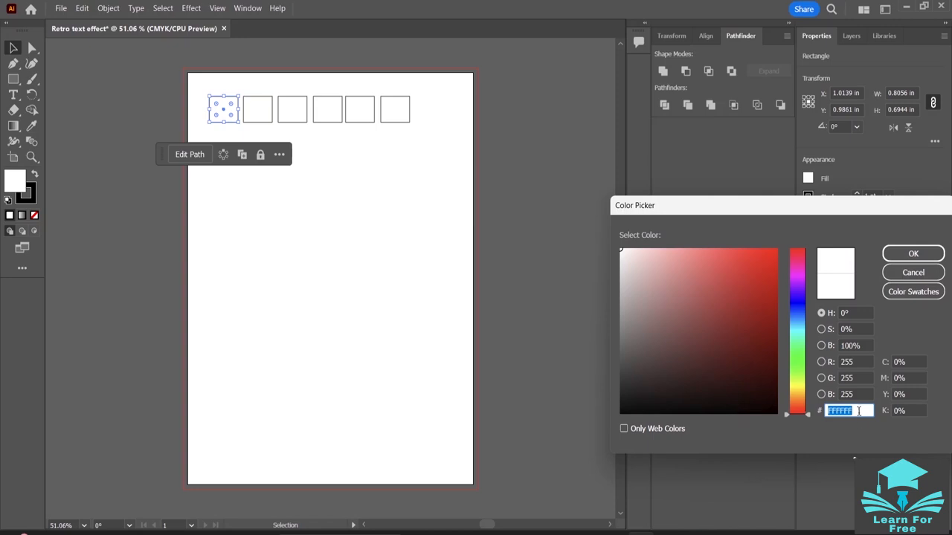
pyautogui.press('BackSpace')
pyautogui.hotkey('ctrl', 'v')
pyautogui.click(903, 251)
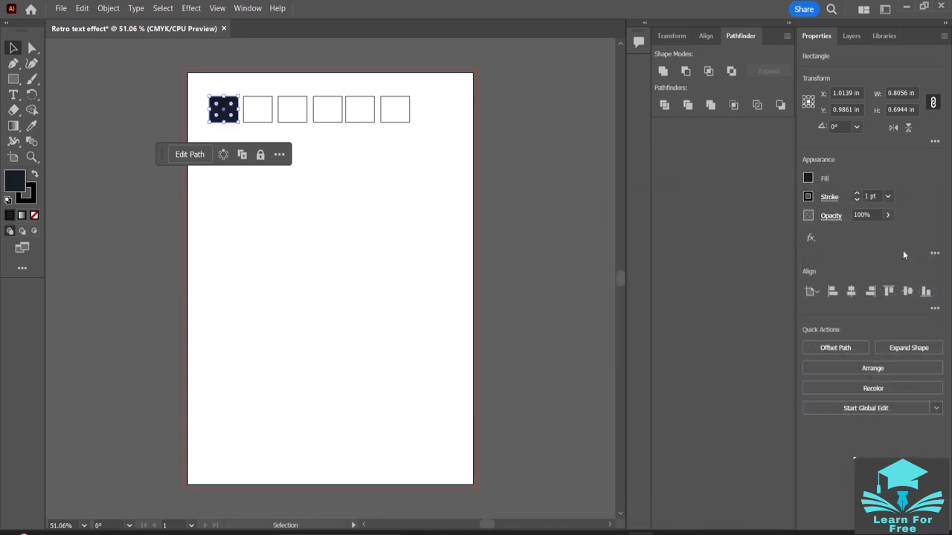
pyautogui.click(297, 145)
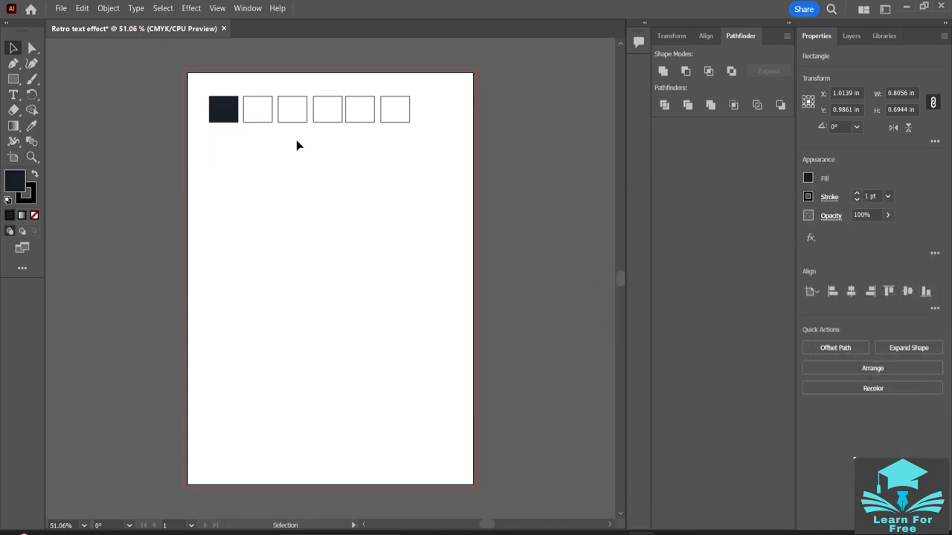
# - Select the second rectangle and copy the yellow color code #FEE715 from the Notepad color list
pyautogui.click(222, 115)
pyautogui.click(264, 113)
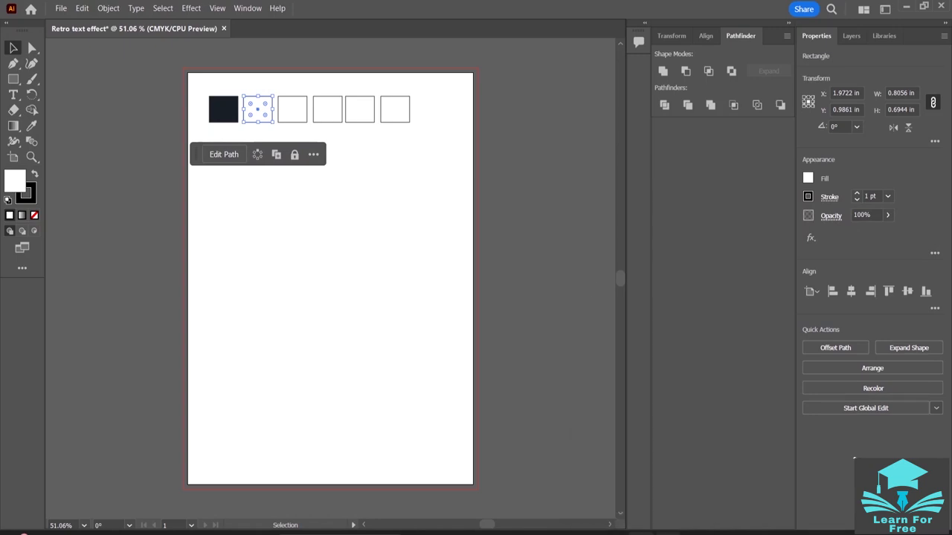
pyautogui.click(669, 533)
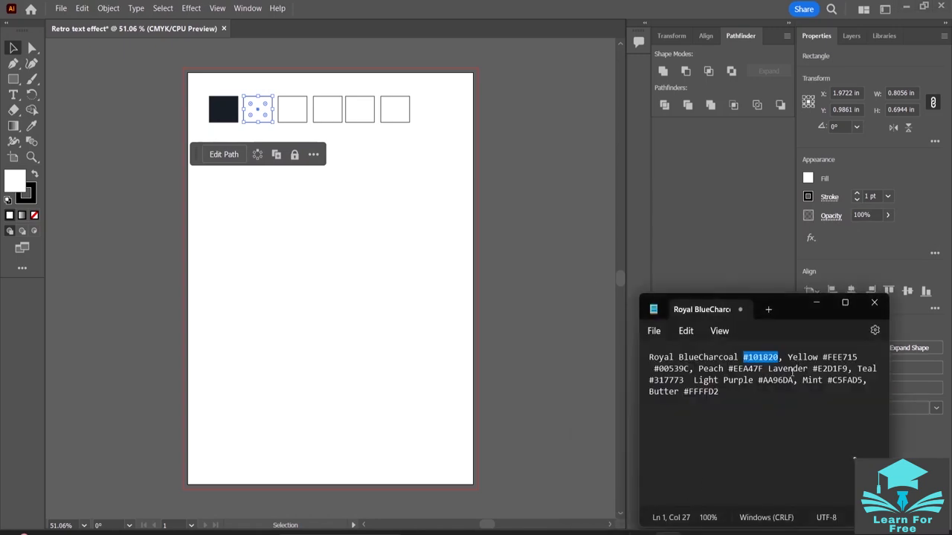
pyautogui.moveTo(859, 357); pyautogui.dragTo(822, 358)
pyautogui.rightClick(836, 362)
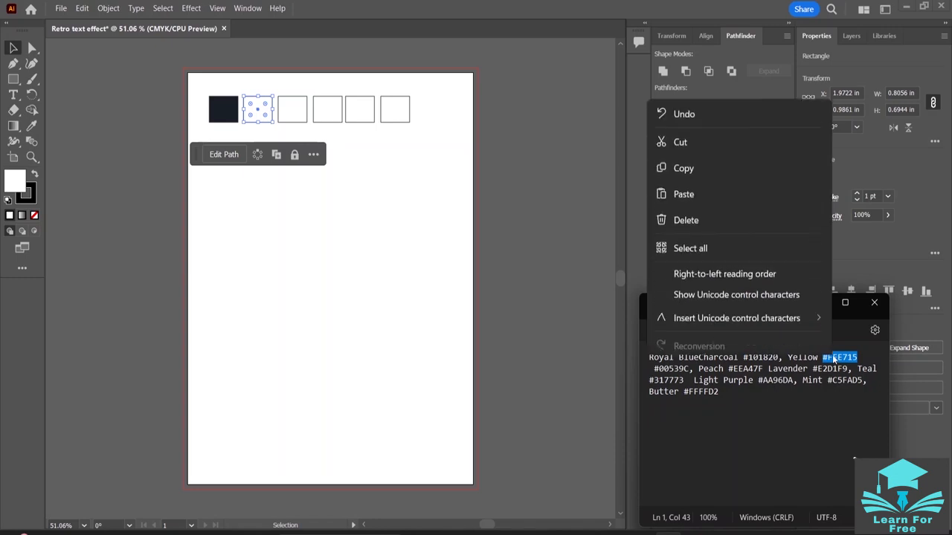
pyautogui.click(691, 162)
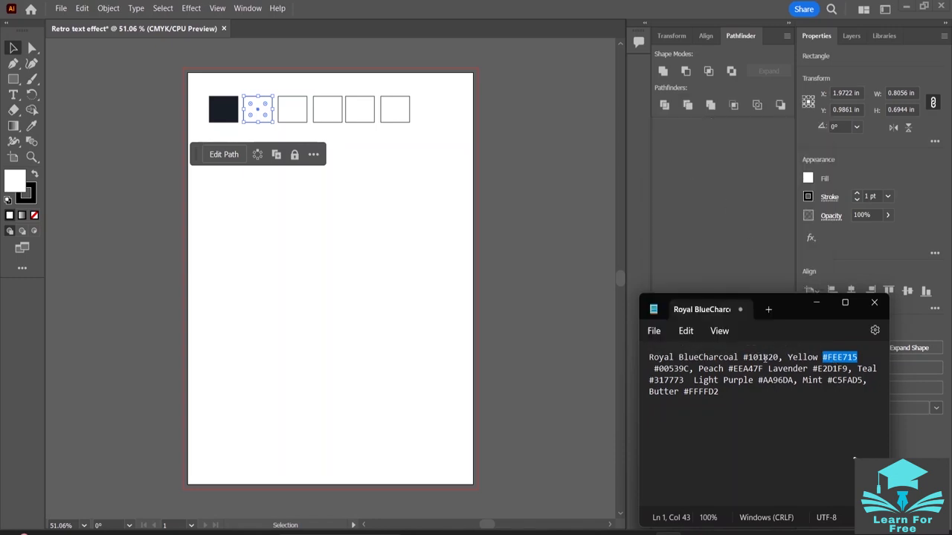
# - Fill the second rectangle with the copied yellow color #FEE715
pyautogui.doubleClick(23, 183)
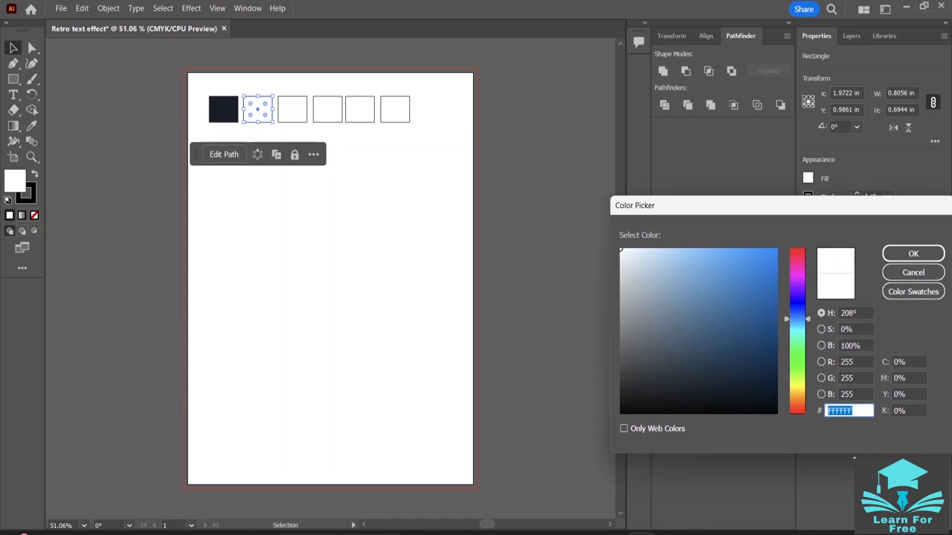
pyautogui.press('BackSpace')
pyautogui.hotkey('ctrl', 'v')
pyautogui.press('Return')
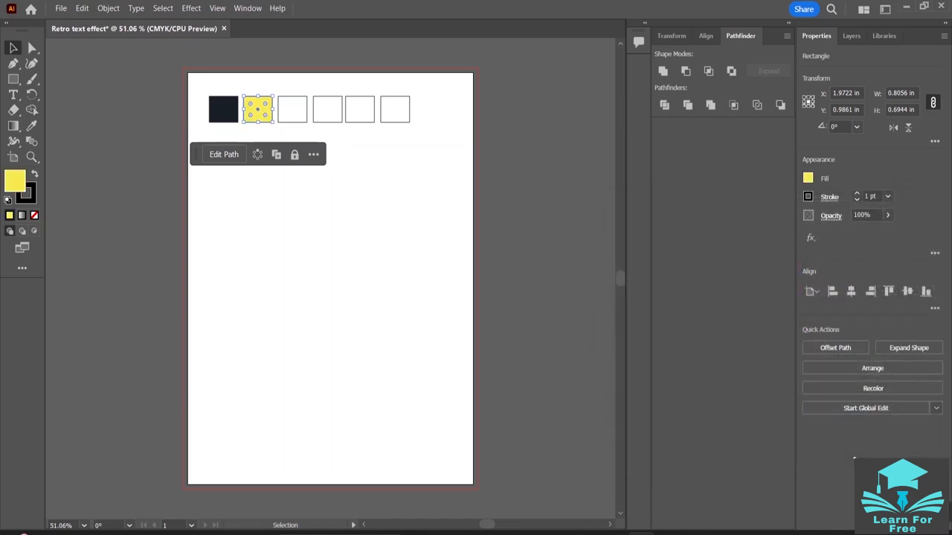
# - Fill the third rectangle with the peach color #EEA47F copied from the Notepad color list
pyautogui.click(302, 114)
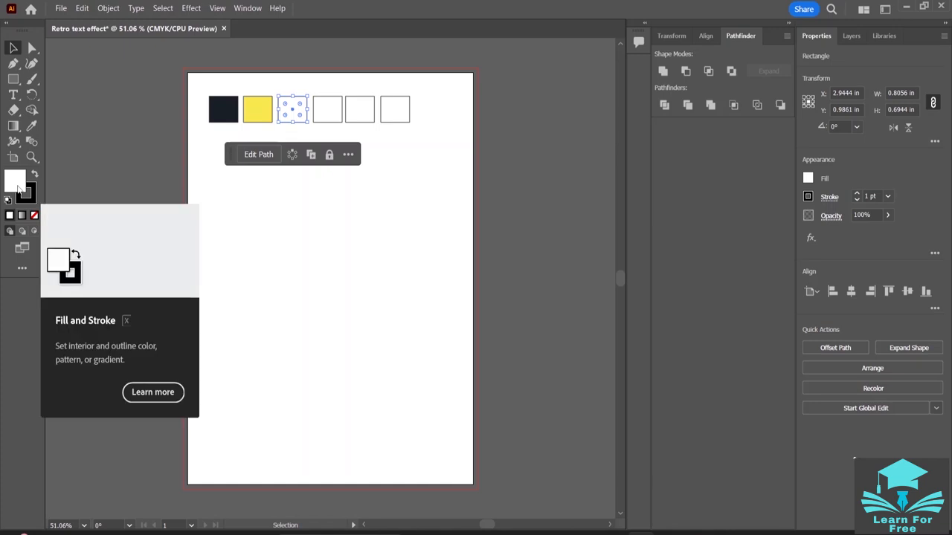
pyautogui.hotkey('alt', 'Tab')
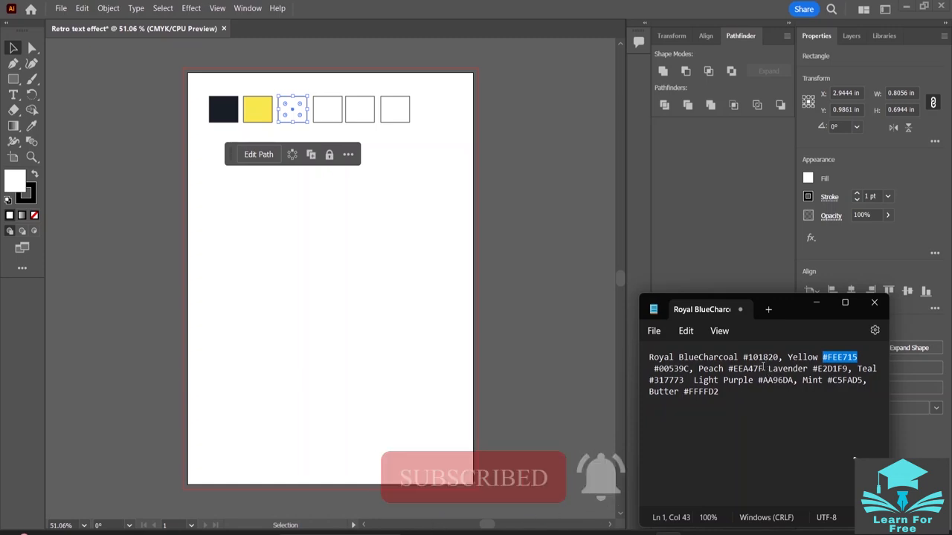
pyautogui.moveTo(764, 368); pyautogui.dragTo(727, 369)
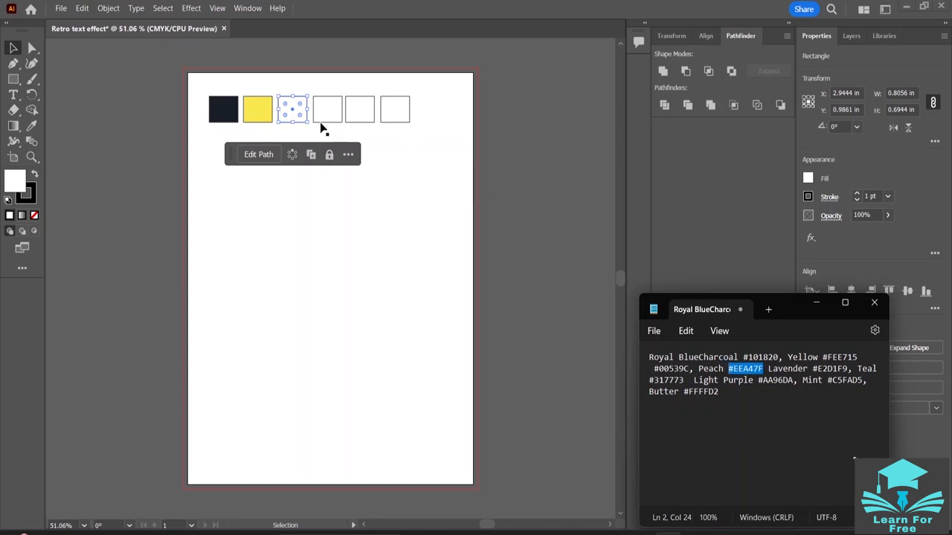
pyautogui.click(7, 182)
pyautogui.doubleClick(15, 180)
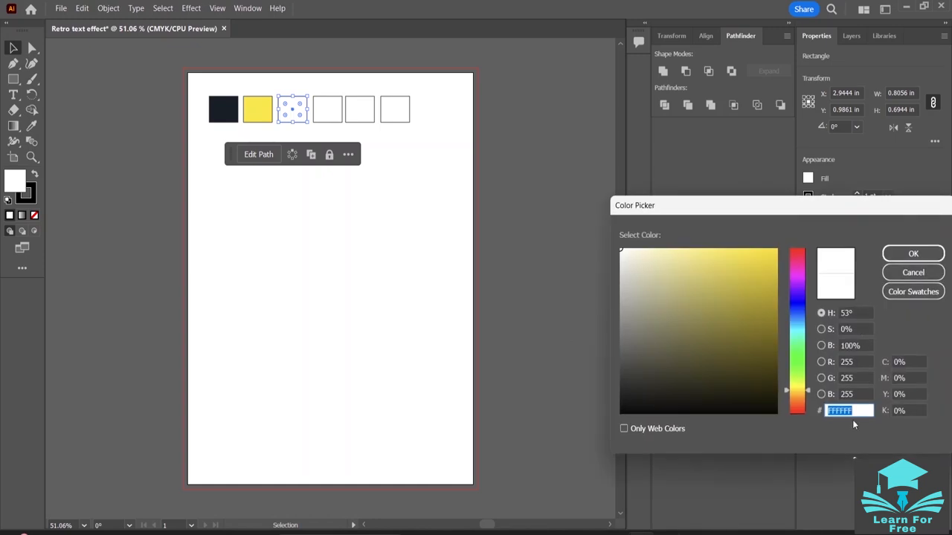
pyautogui.press('BackSpace')
pyautogui.hotkey('ctrl', 'v')
pyautogui.click(902, 255)
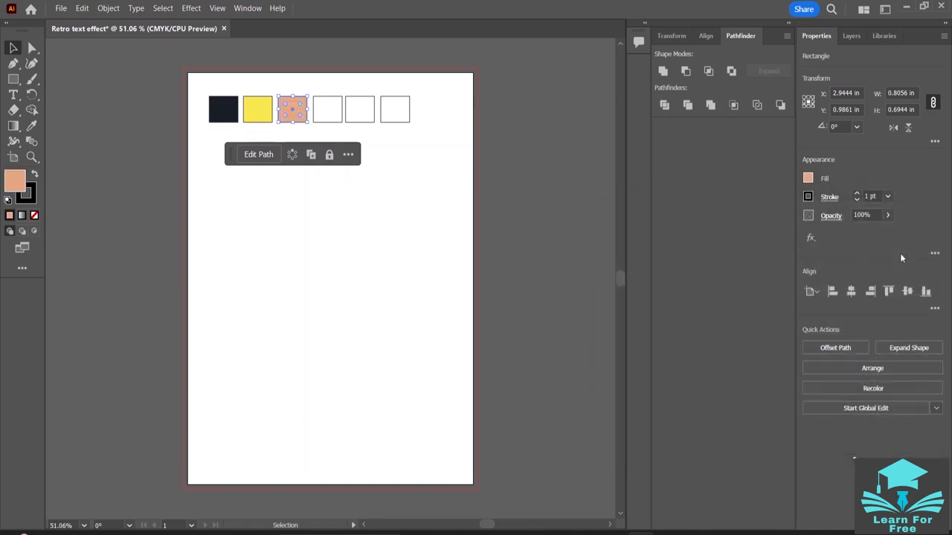
# - Fill the fourth rectangle with the light purple color #AA96DA copied from the Notepad color list
pyautogui.click(331, 122)
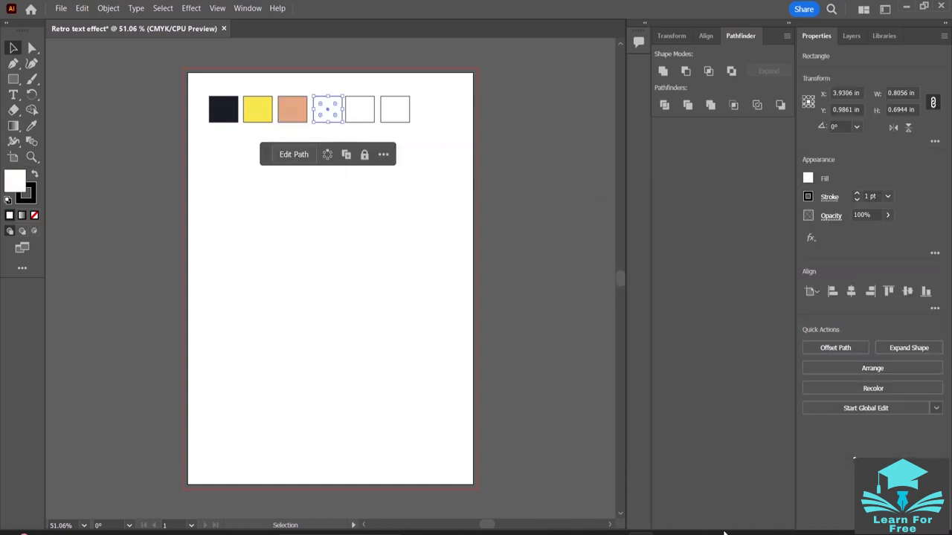
pyautogui.click(641, 534)
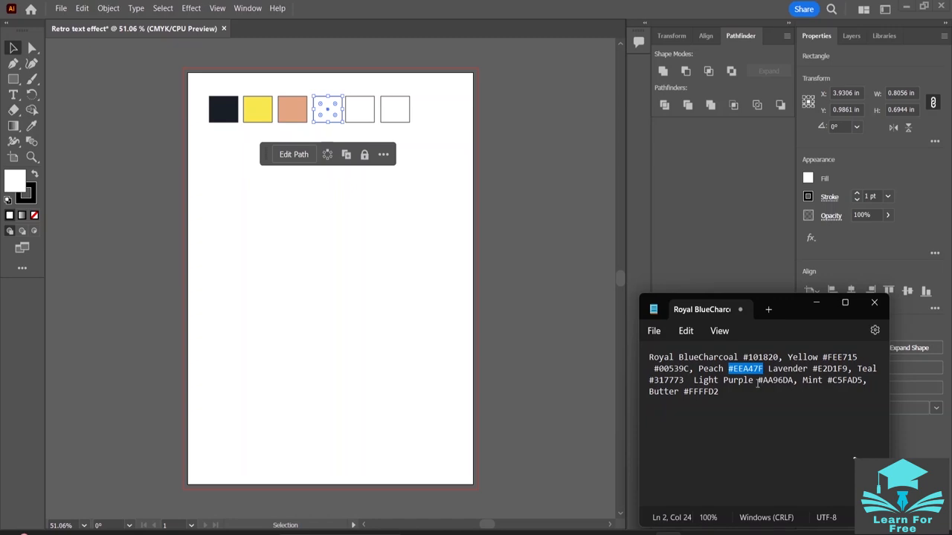
pyautogui.moveTo(758, 380); pyautogui.dragTo(796, 383)
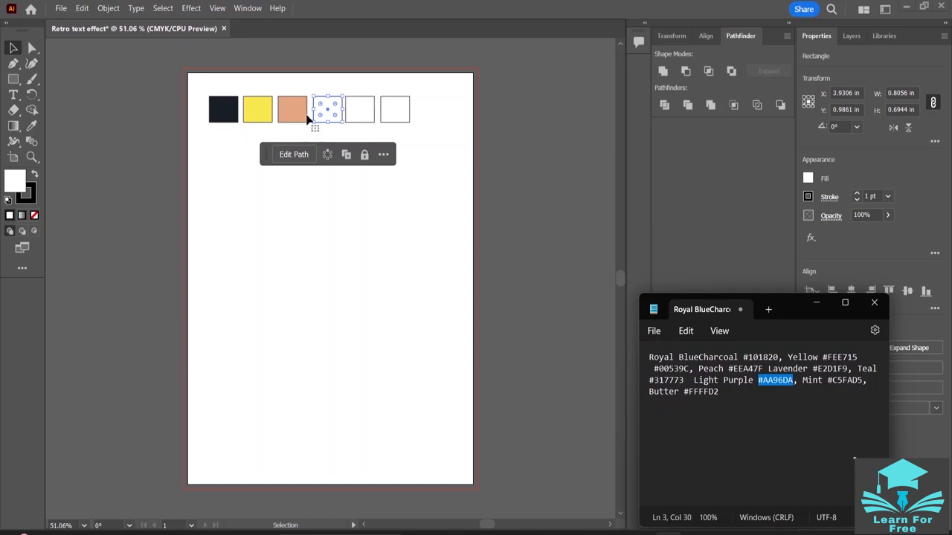
pyautogui.click(334, 121)
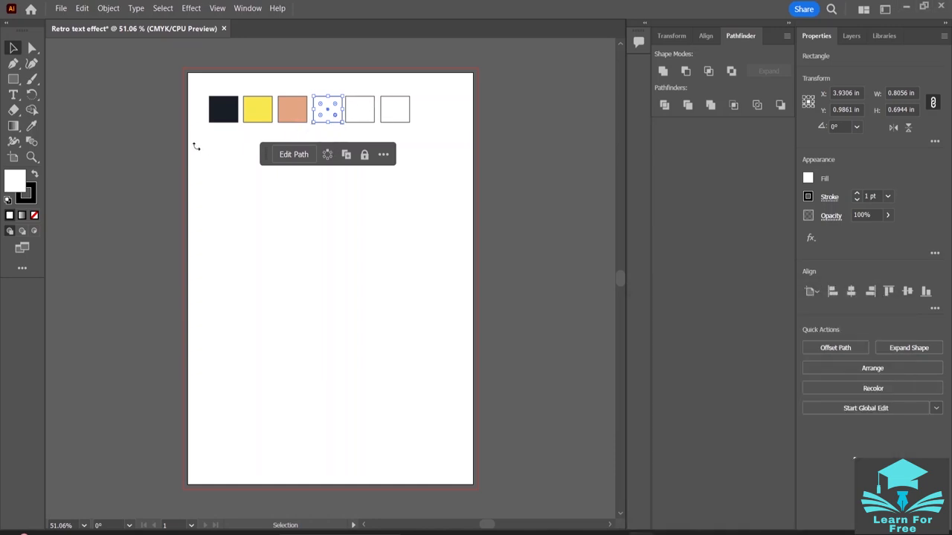
pyautogui.doubleClick(22, 187)
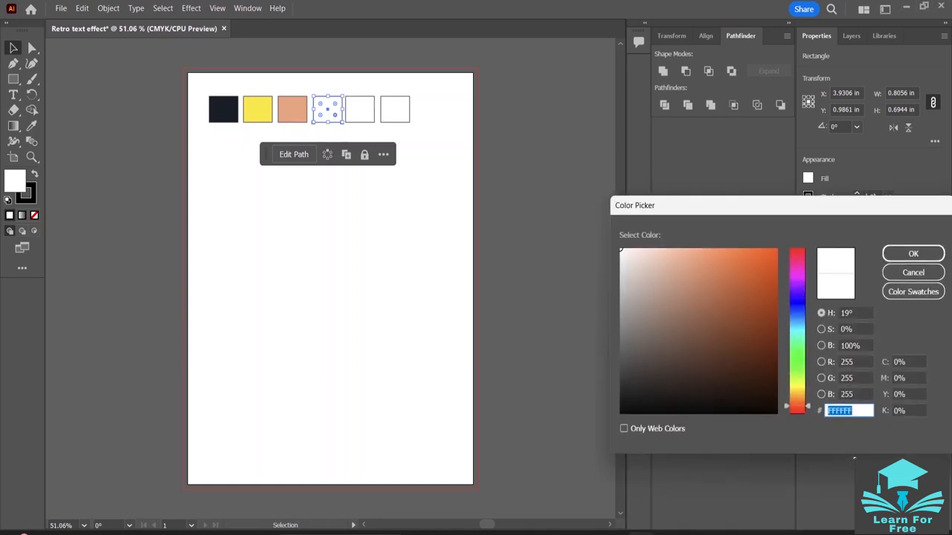
pyautogui.press('BackSpace')
pyautogui.hotkey('ctrl', 'v')
pyautogui.click(913, 253)
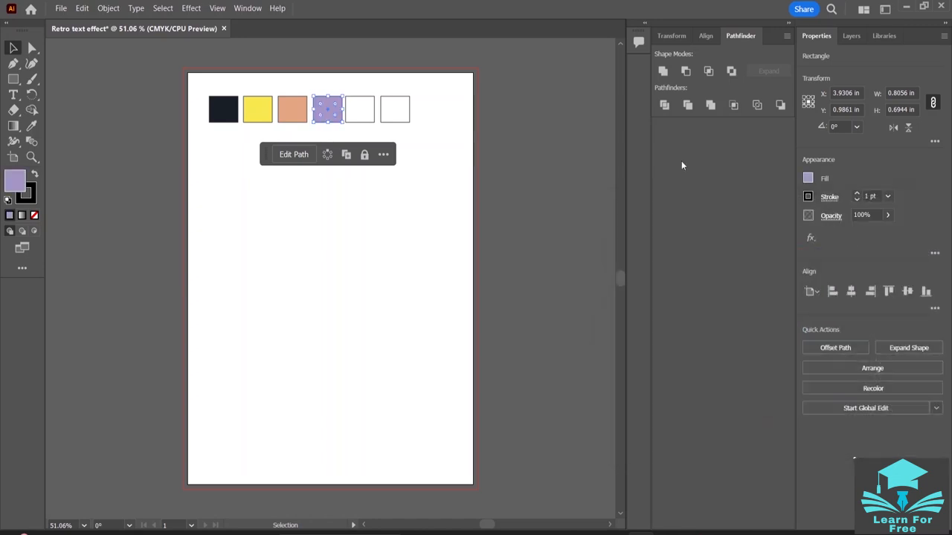
# - Fill the fifth rectangle with the mint color #C5FAD5 copied from the Notepad color list
pyautogui.click(361, 118)
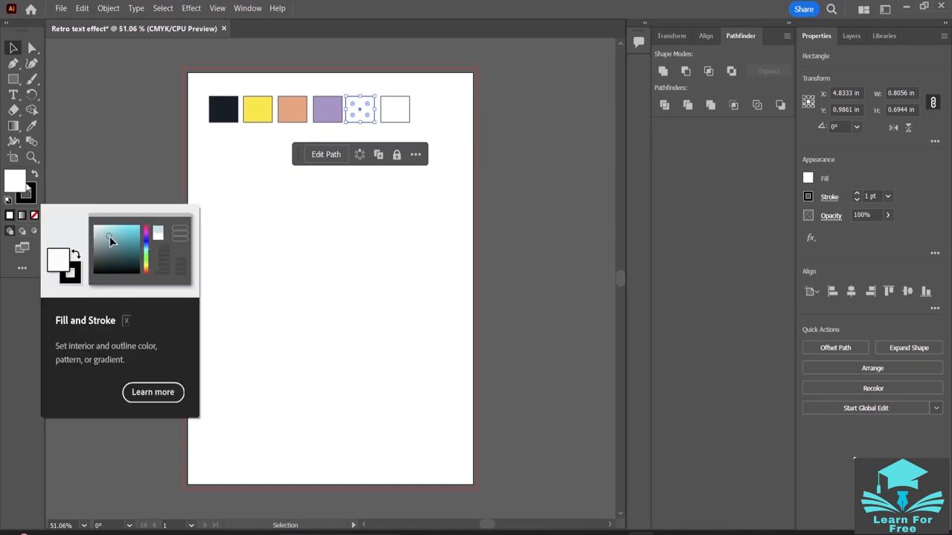
pyautogui.hotkey('alt', 'Tab')
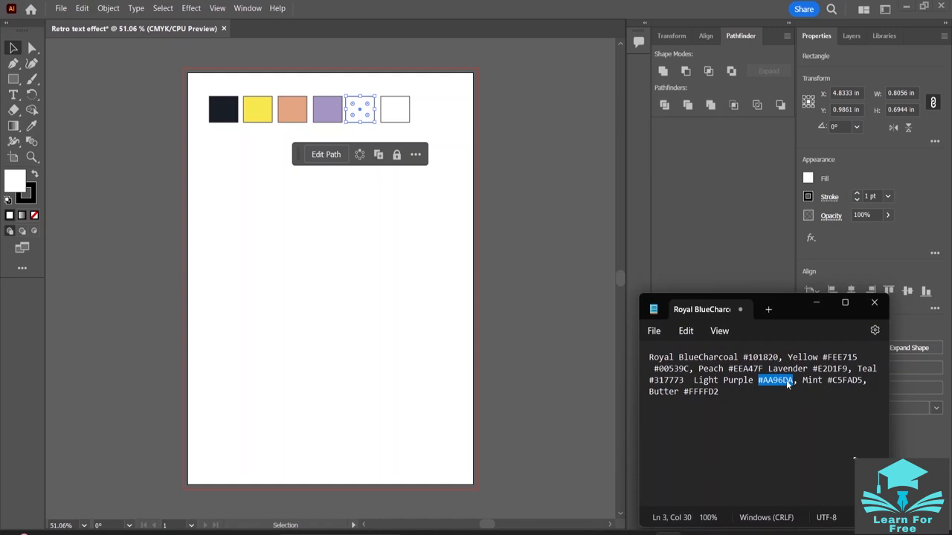
pyautogui.click(872, 387)
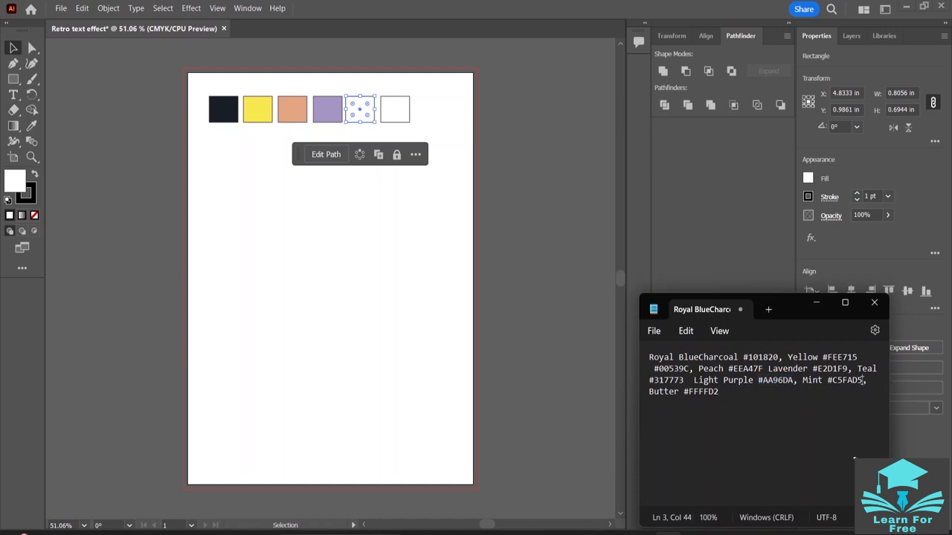
pyautogui.moveTo(863, 380); pyautogui.dragTo(833, 381)
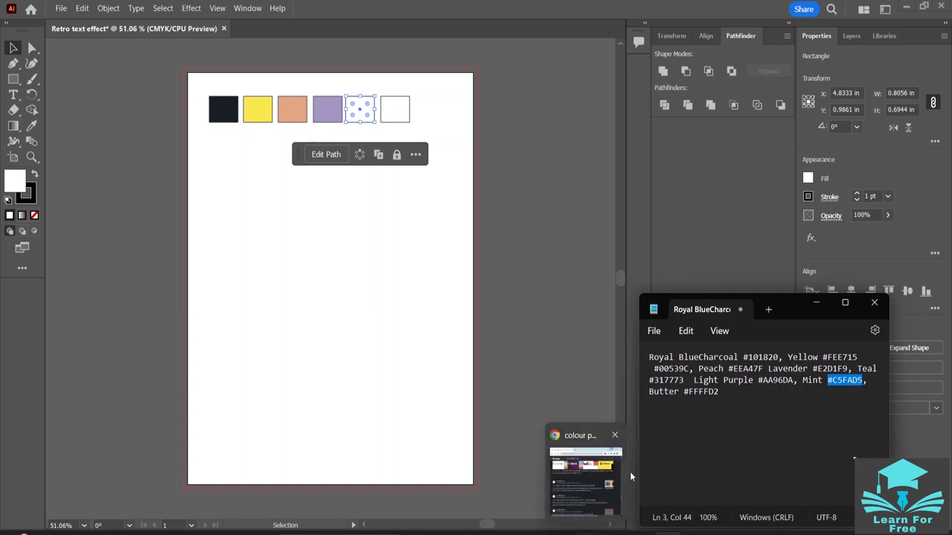
pyautogui.doubleClick(7, 189)
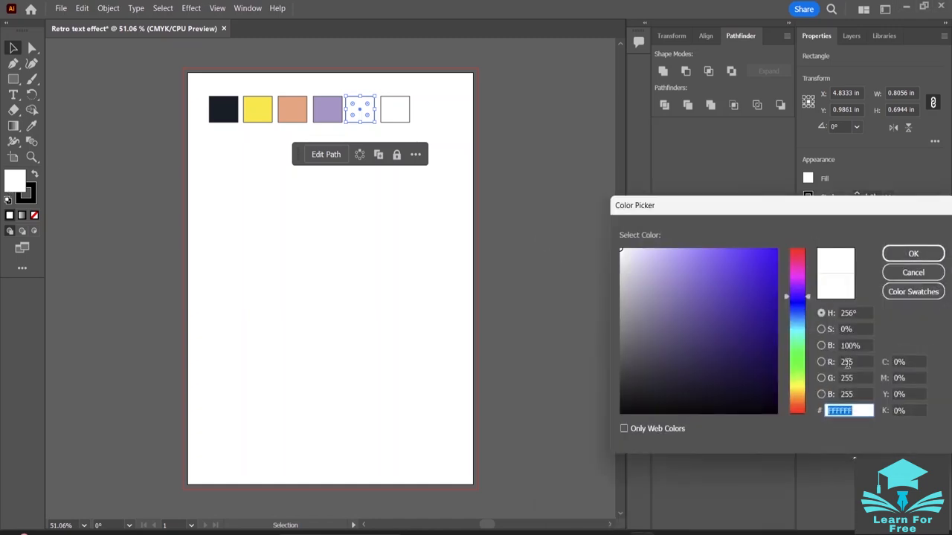
pyautogui.press('BackSpace')
pyautogui.write('#C5FAD5')
pyautogui.press('Return')
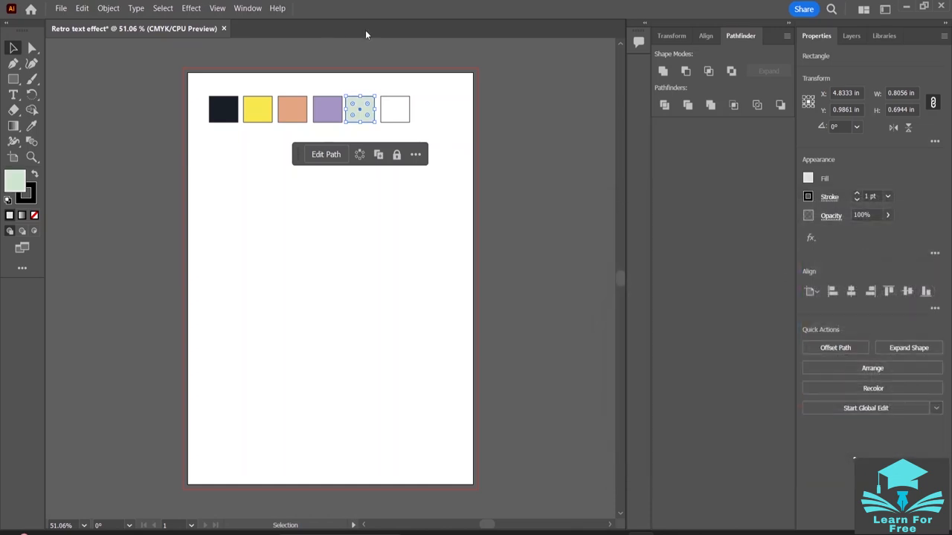
# - Fill the sixth rectangle with the butter color #FFFFD2 copied from the Notepad color list and deselect it
pyautogui.click(396, 116)
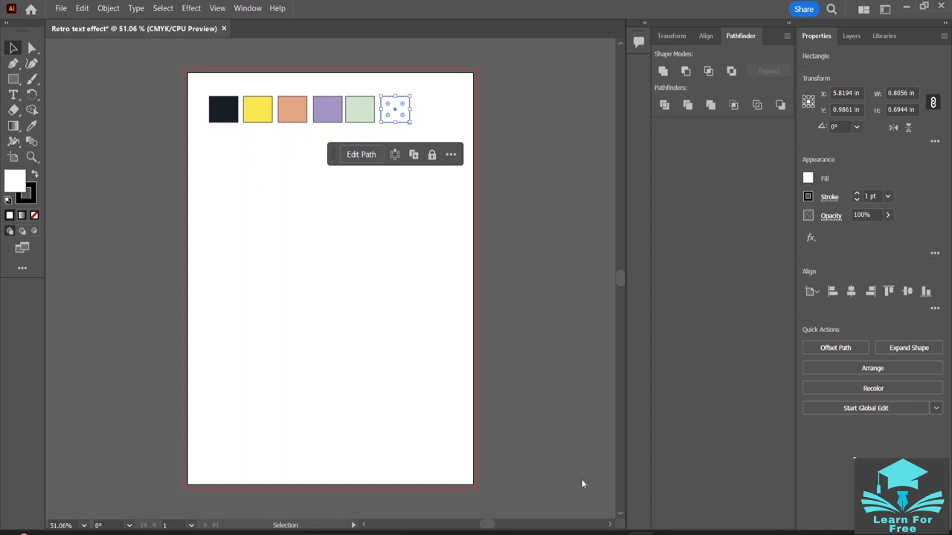
pyautogui.click(665, 534)
pyautogui.moveTo(721, 393); pyautogui.dragTo(683, 393)
pyautogui.hotkey('ctrl', 'c')
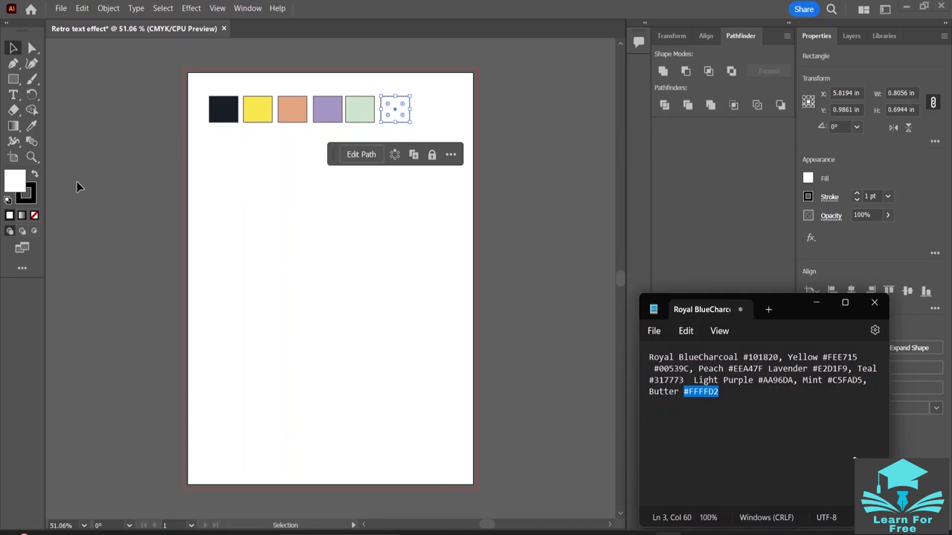
pyautogui.doubleClick(21, 183)
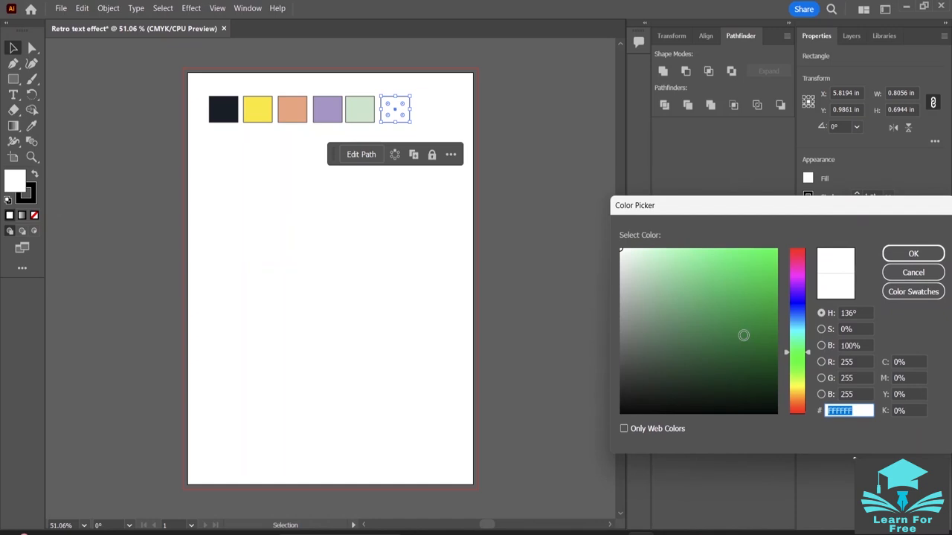
pyautogui.press('BackSpace')
pyautogui.hotkey('ctrl', 'v')
pyautogui.press('Return')
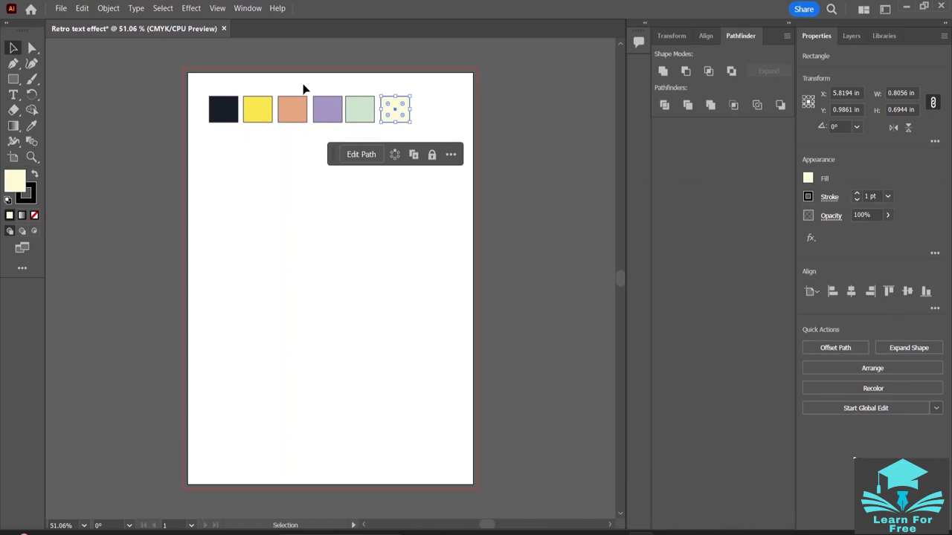
pyautogui.click(408, 259)
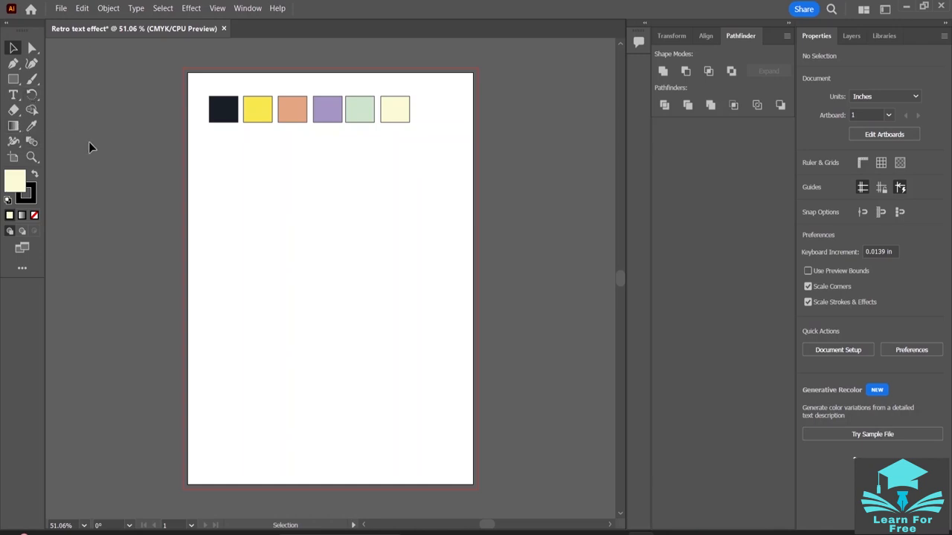
# - Create the point text "Alright" on the artboard below the row of color swatches
pyautogui.rightClick(14, 98)
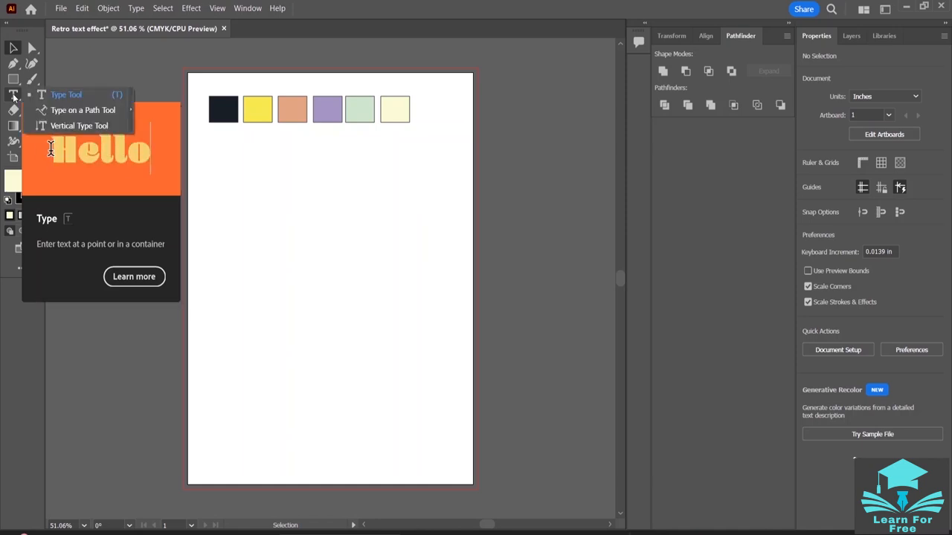
pyautogui.click(79, 98)
pyautogui.press('t')
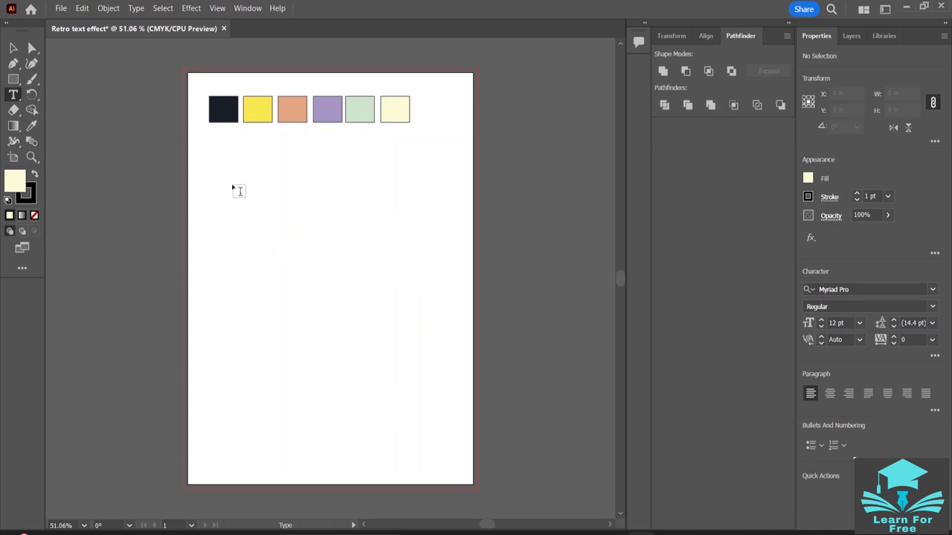
pyautogui.click(232, 185)
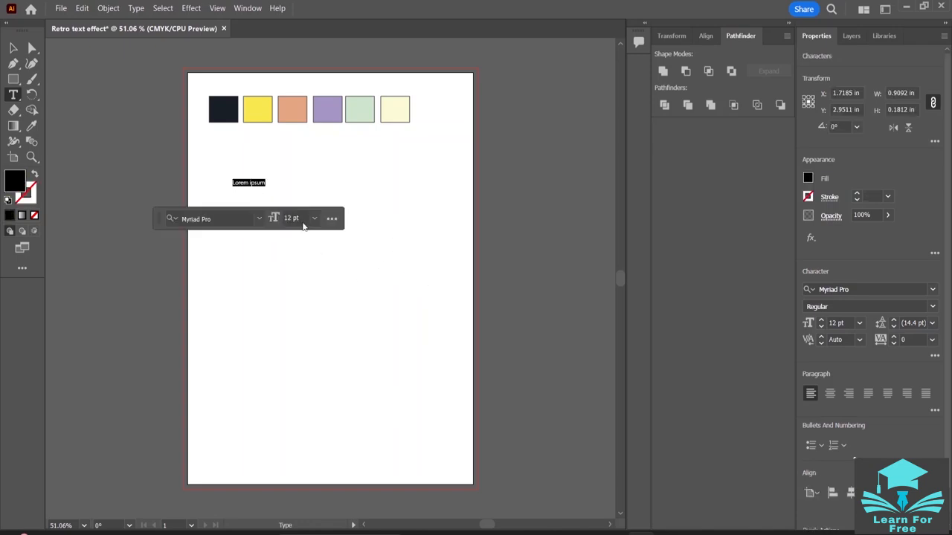
pyautogui.press('BackSpace')
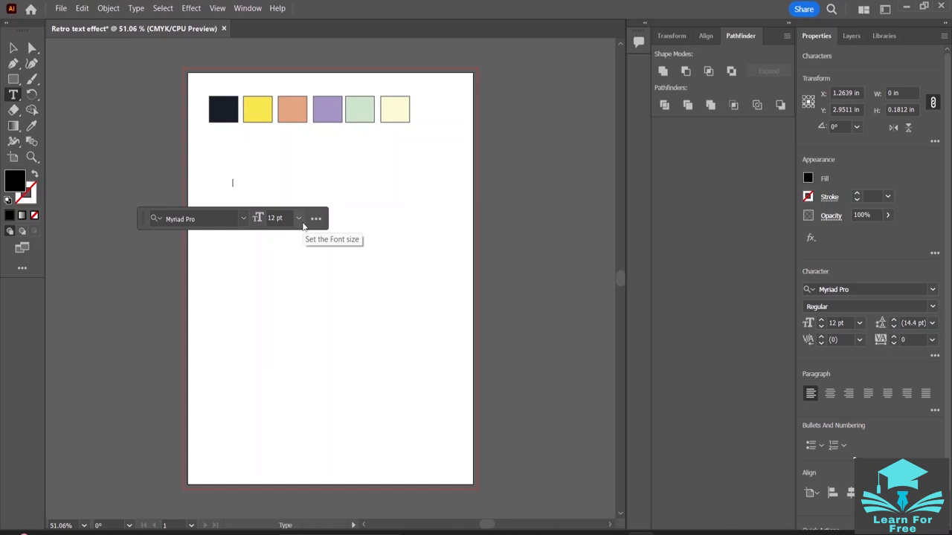
pyautogui.write('Alright')
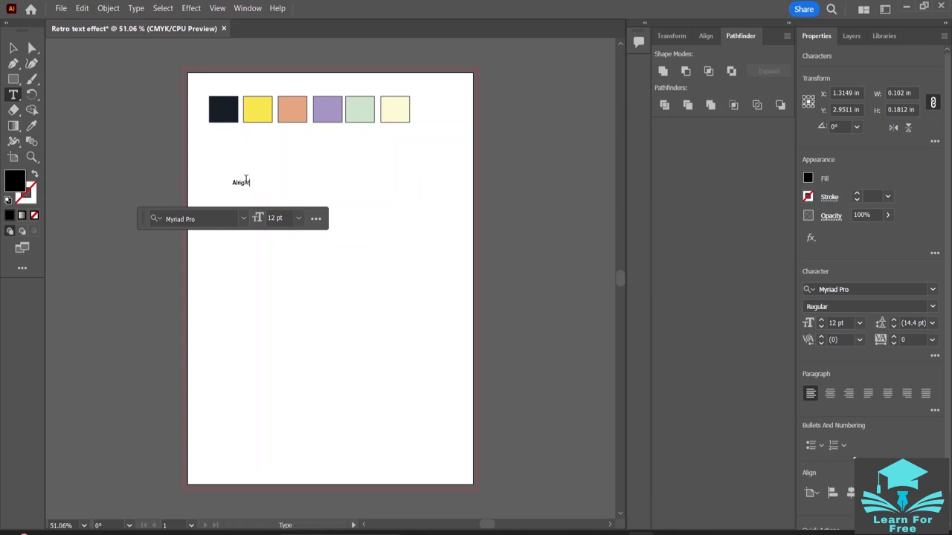
pyautogui.click(822, 321)
pyautogui.click(822, 321)
# - Scale the word "Alright" up to about 6.43 in wide and center it horizontally on the artboard below the swatches
pyautogui.click(13, 47)
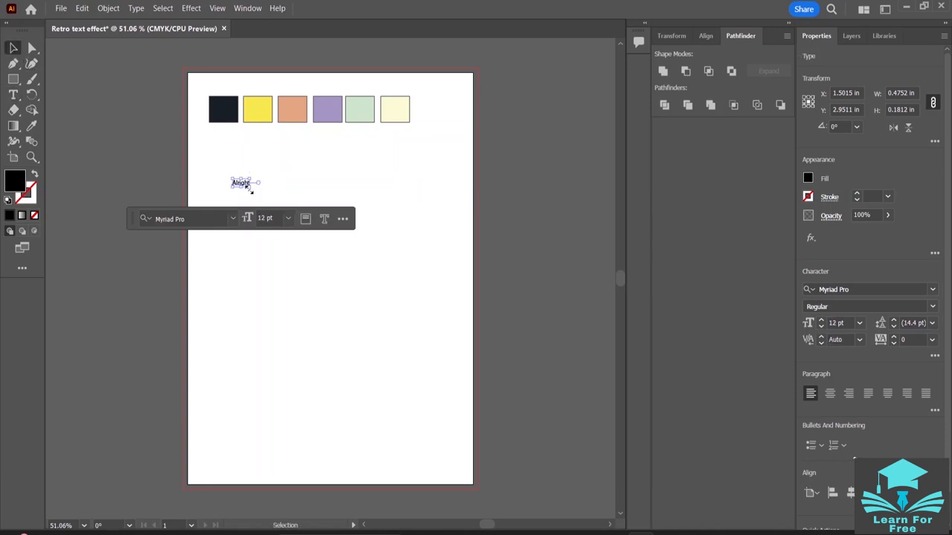
pyautogui.moveTo(250, 188); pyautogui.dragTo(461, 374)
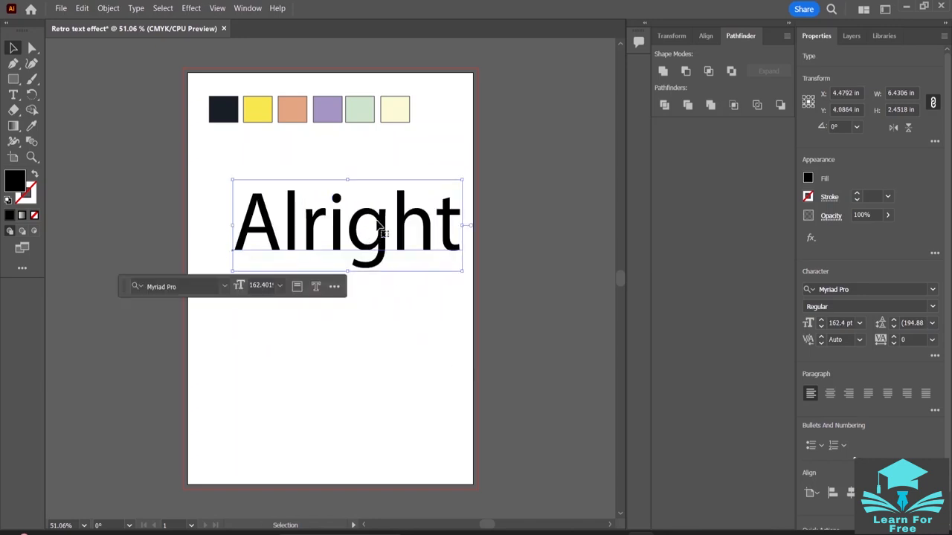
pyautogui.moveTo(373, 224); pyautogui.dragTo(357, 238)
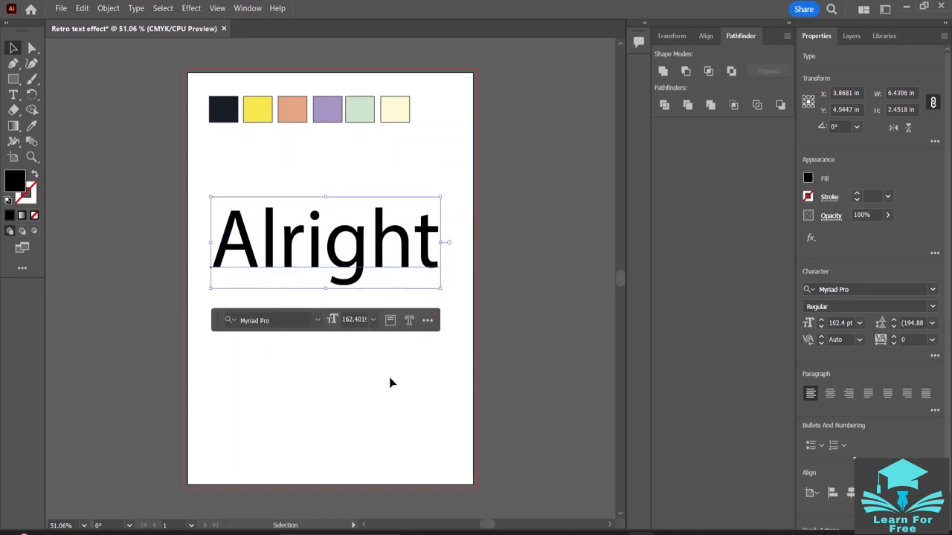
pyautogui.click(389, 383)
pyautogui.click(427, 259)
# - Reduce the font size of the whole word "Alright" to 140 pt and finish the text editing
pyautogui.press('t')
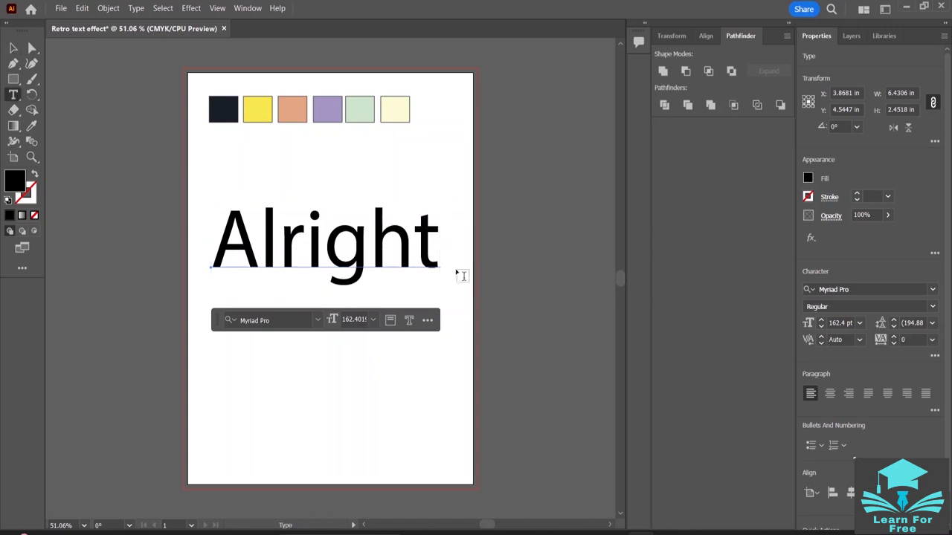
pyautogui.moveTo(437, 233); pyautogui.dragTo(232, 235)
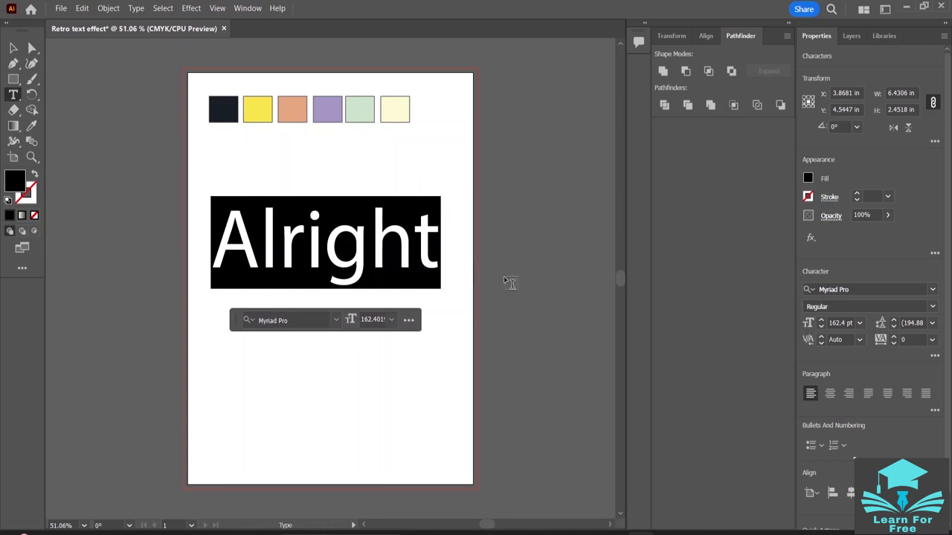
pyautogui.click(822, 327)
pyautogui.click(821, 327)
pyautogui.click(822, 328)
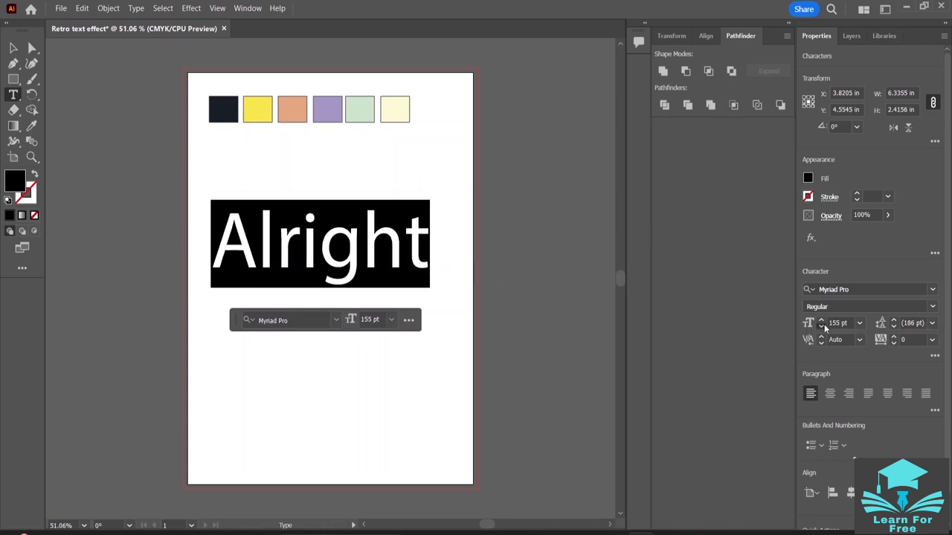
pyautogui.click(821, 328)
pyautogui.click(822, 327)
pyautogui.click(822, 328)
pyautogui.click(822, 328)
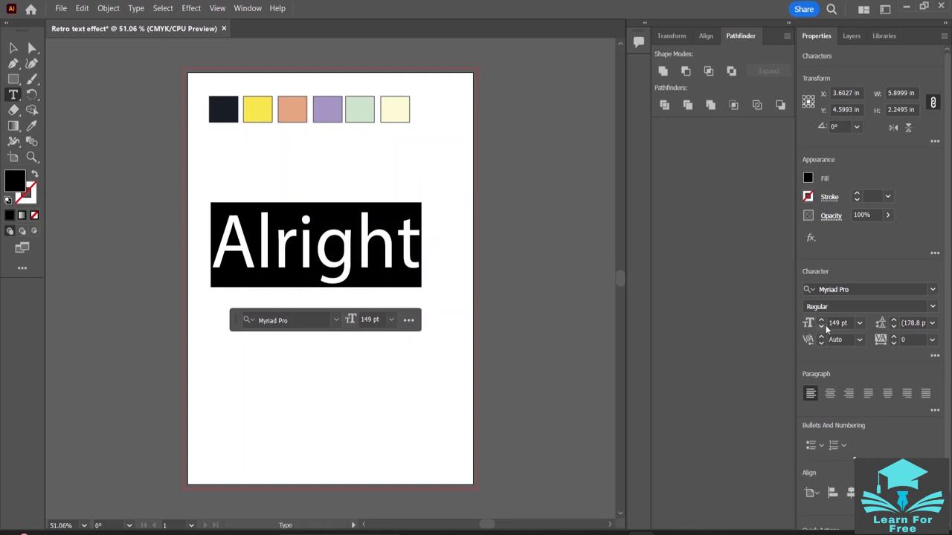
pyautogui.click(821, 327)
pyautogui.click(822, 327)
pyautogui.click(821, 327)
pyautogui.click(822, 327)
pyautogui.click(822, 327)
pyautogui.click(822, 327)
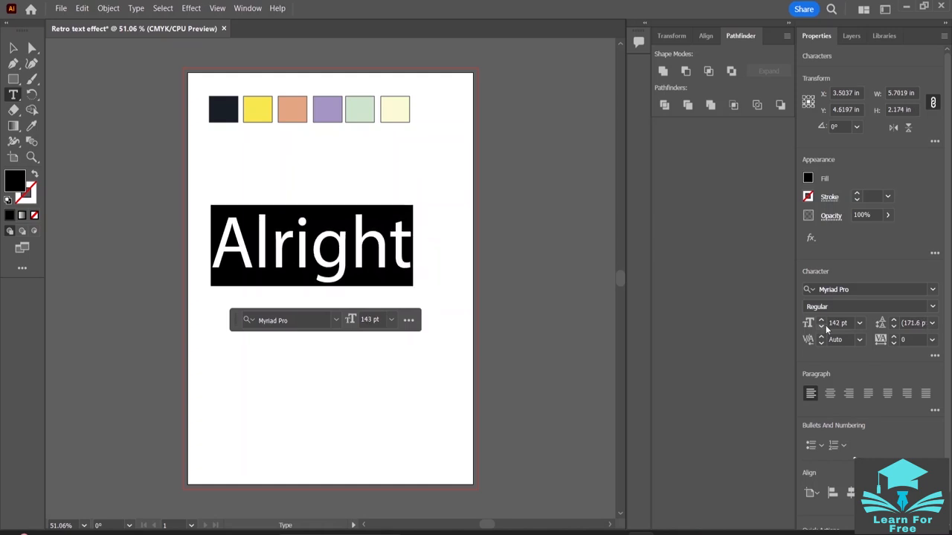
pyautogui.click(822, 328)
pyautogui.click(821, 327)
pyautogui.click(822, 327)
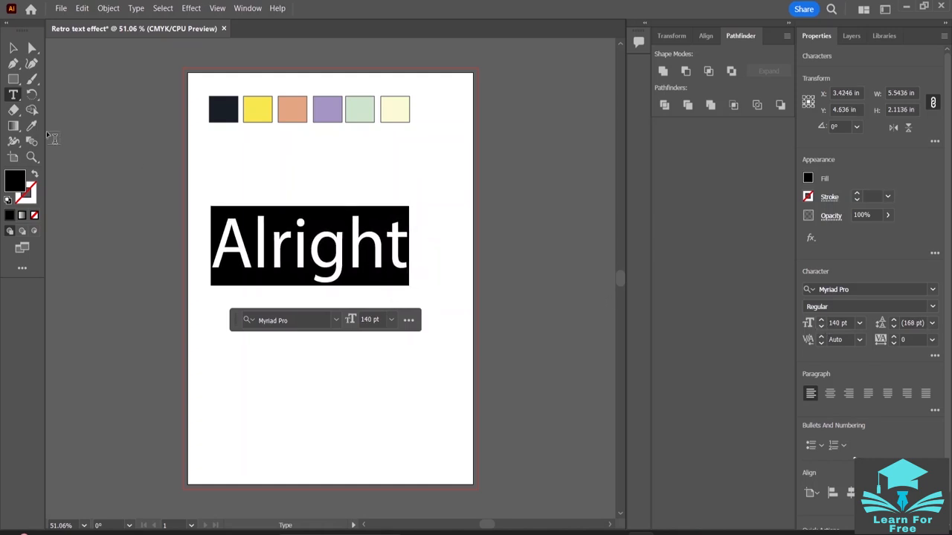
pyautogui.click(13, 48)
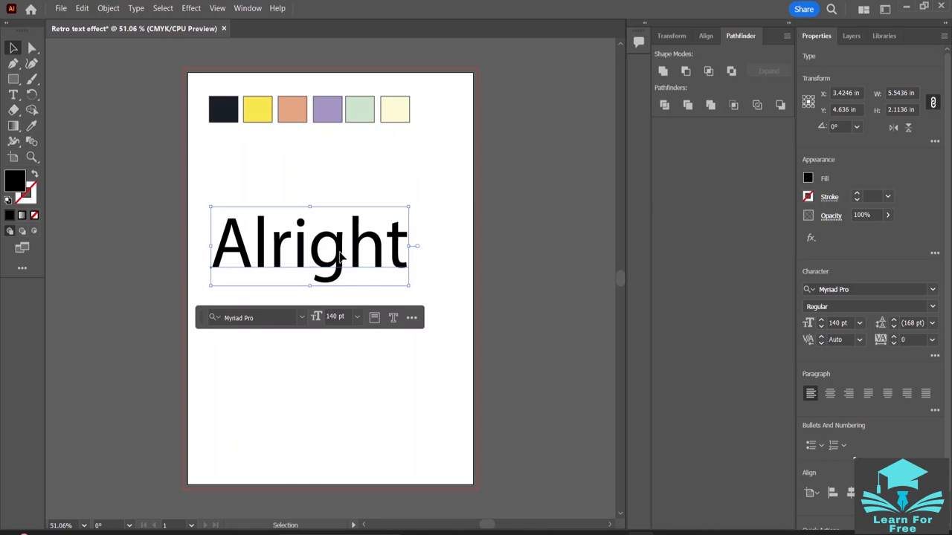
# - Move the word "Alright" to roughly the horizontal middle of the artboard, at about X 3.80 in and Y 4.83 in, and deselect it
pyautogui.moveTo(340, 265); pyautogui.dragTo(364, 257)
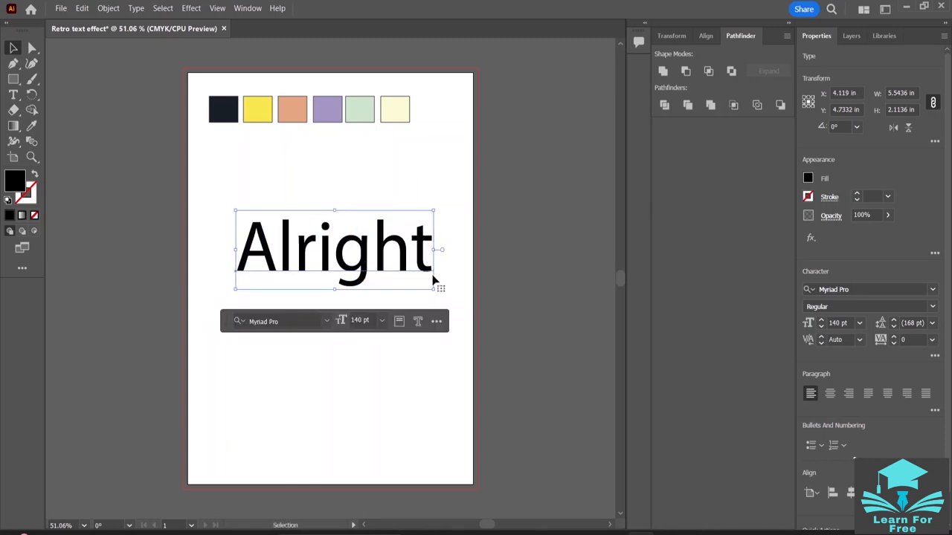
pyautogui.click(561, 287)
pyautogui.doubleClick(360, 260)
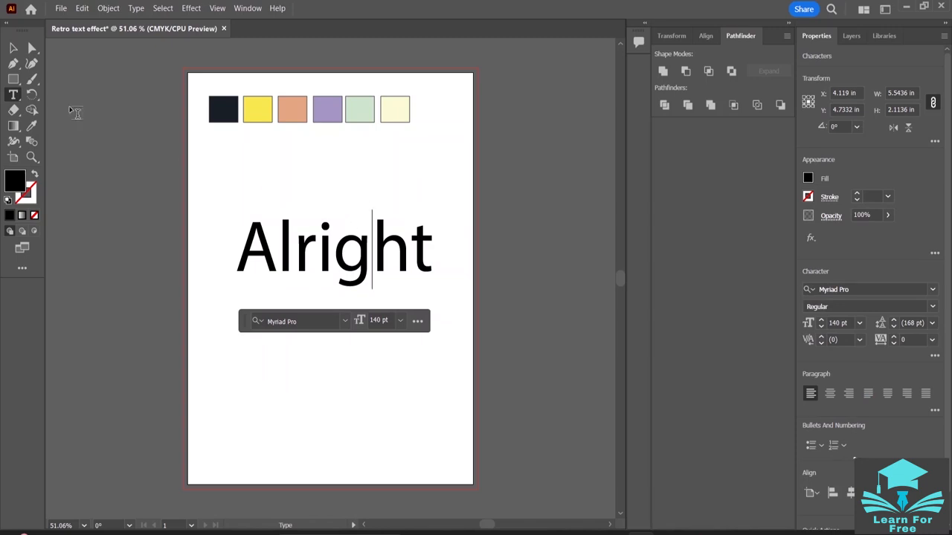
pyautogui.press('Escape')
pyautogui.moveTo(303, 255); pyautogui.dragTo(292, 259)
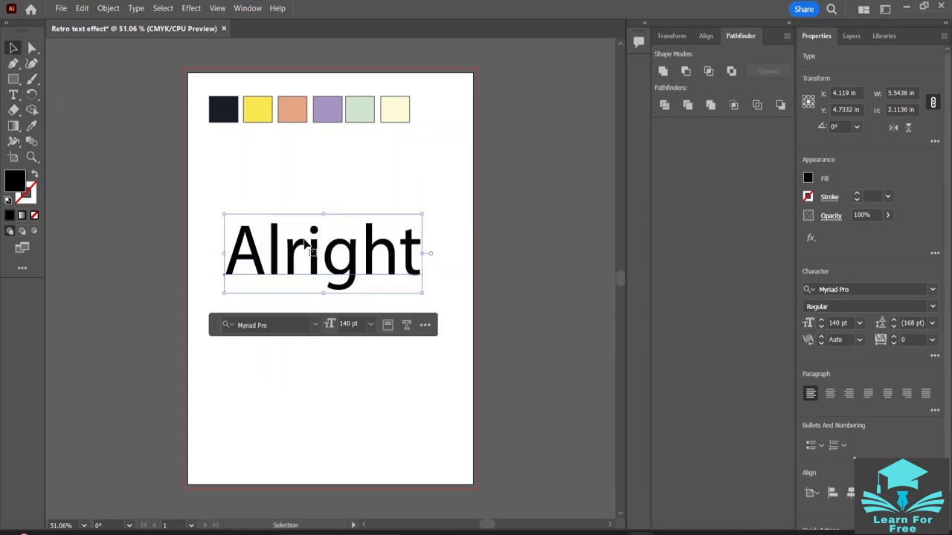
pyautogui.click(372, 181)
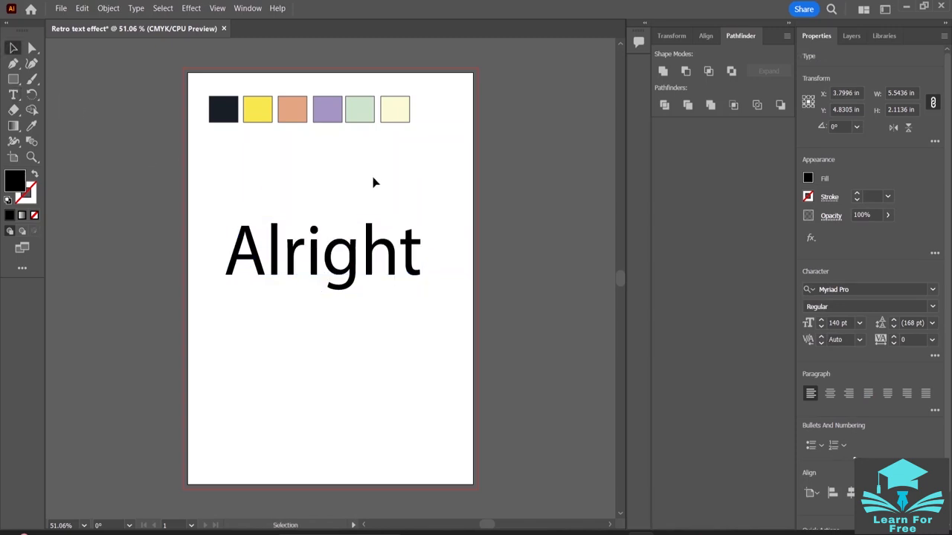
# - Browse the installed fonts with live previews on the word "Alright" to compare possible typefaces
pyautogui.click(342, 269)
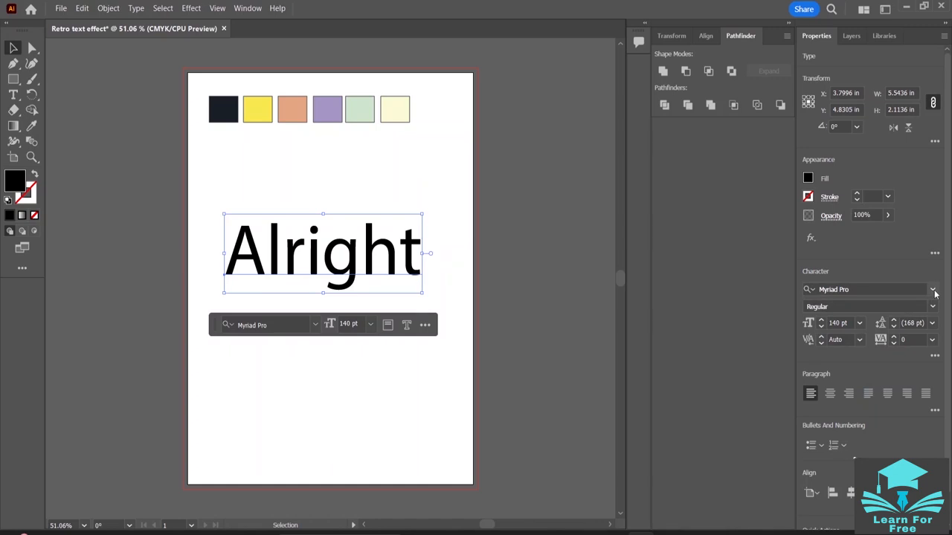
pyautogui.click(934, 290)
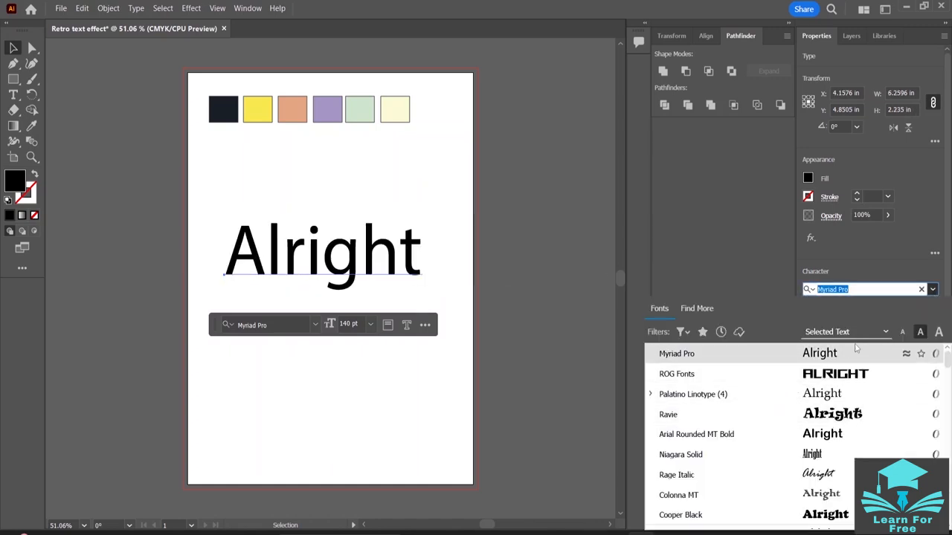
pyautogui.scroll(-10, 810, 402)
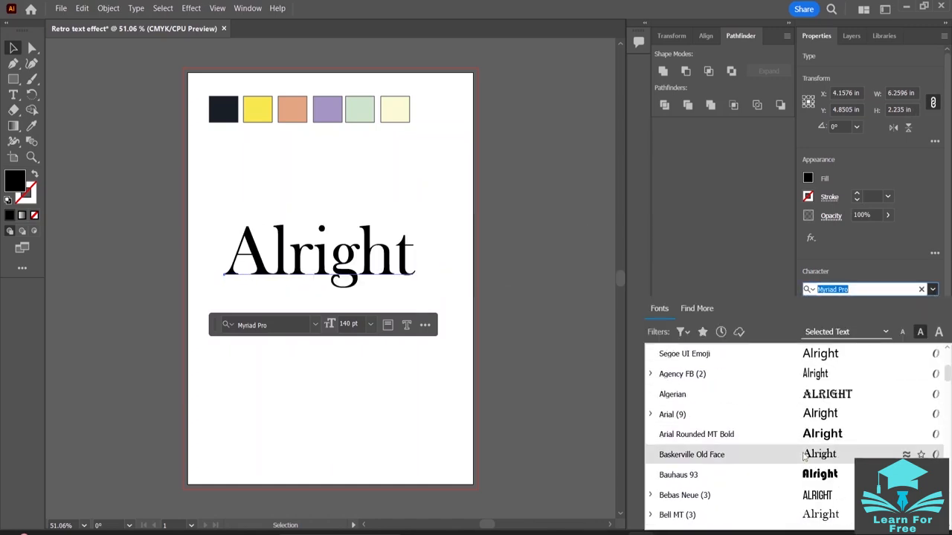
pyautogui.scroll(-10, 805, 457)
pyautogui.scroll(-15, 805, 456)
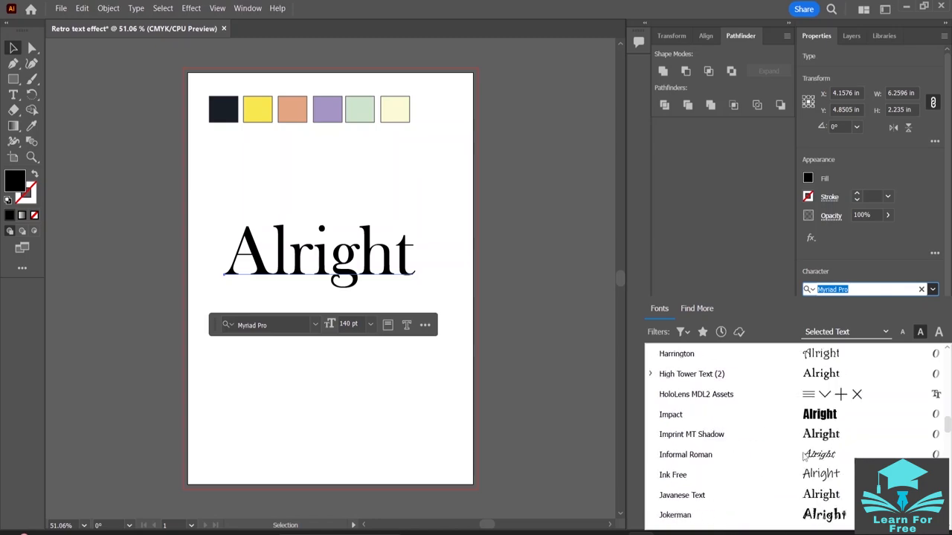
pyautogui.scroll(-10, 805, 457)
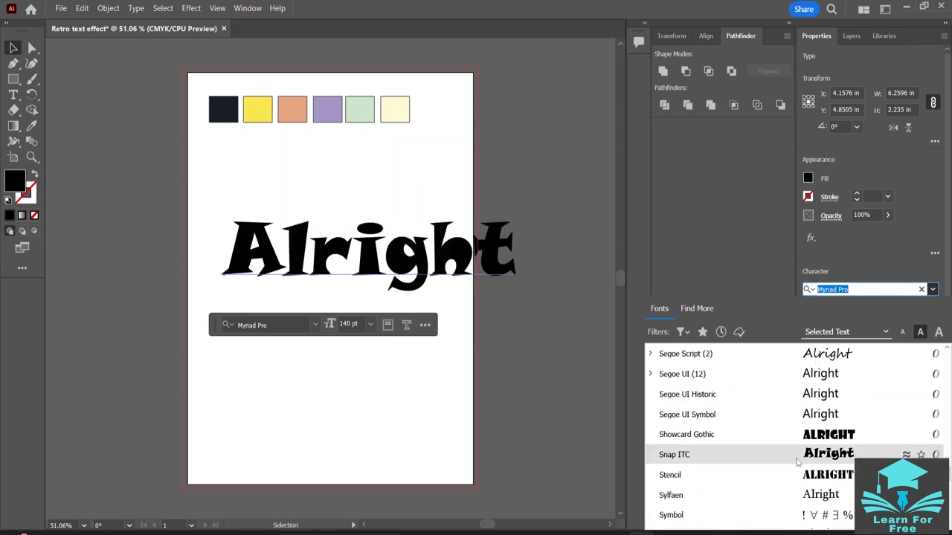
pyautogui.scroll(-1, 793, 476)
pyautogui.scroll(4, 789, 478)
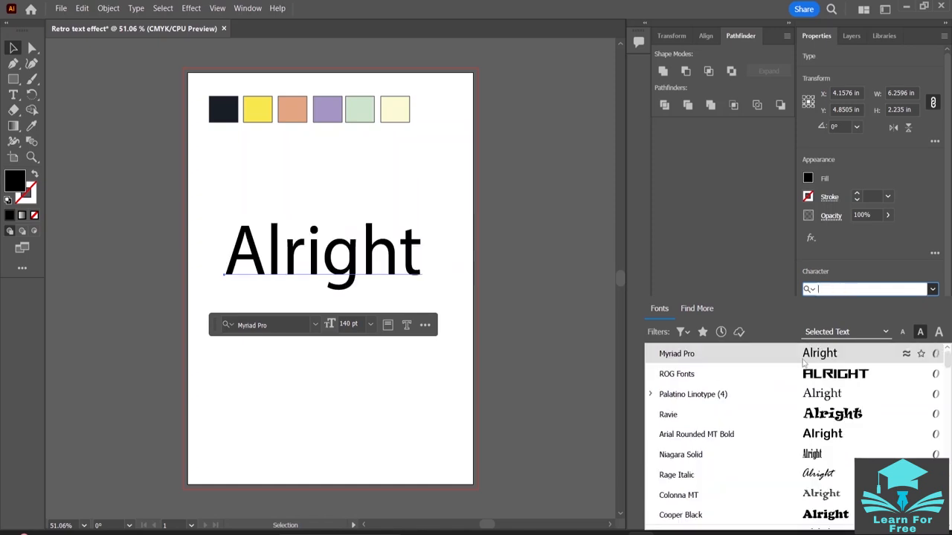
pyautogui.scroll(-10, 760, 415)
pyautogui.scroll(-15, 761, 415)
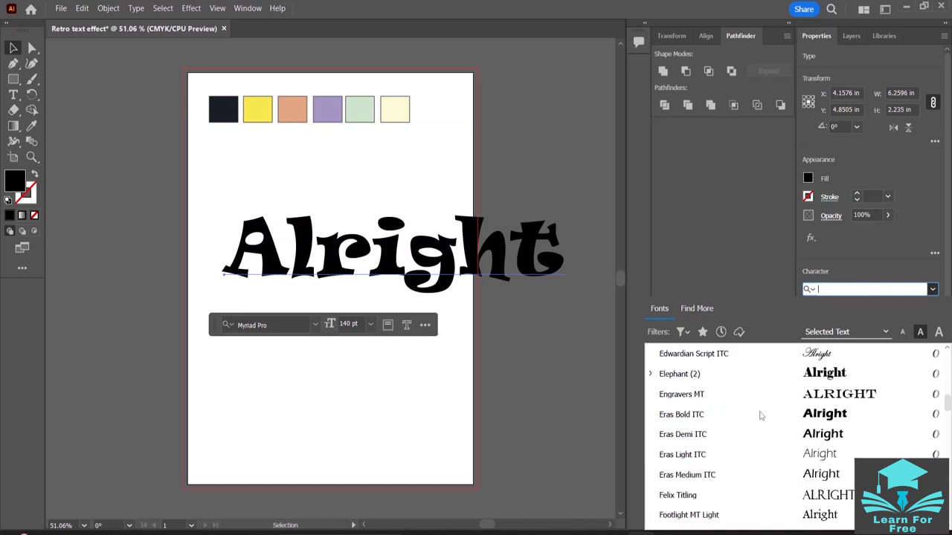
pyautogui.scroll(-3, 761, 415)
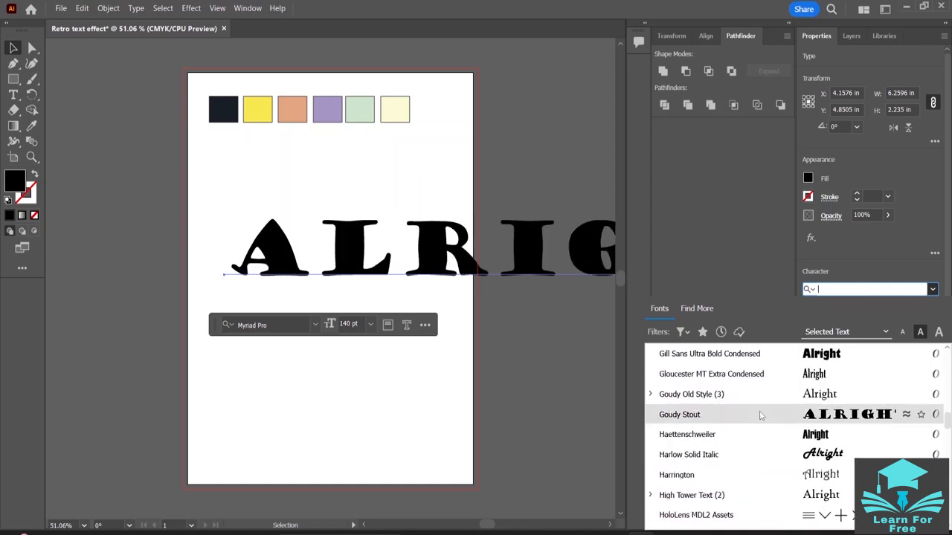
pyautogui.scroll(-9, 760, 415)
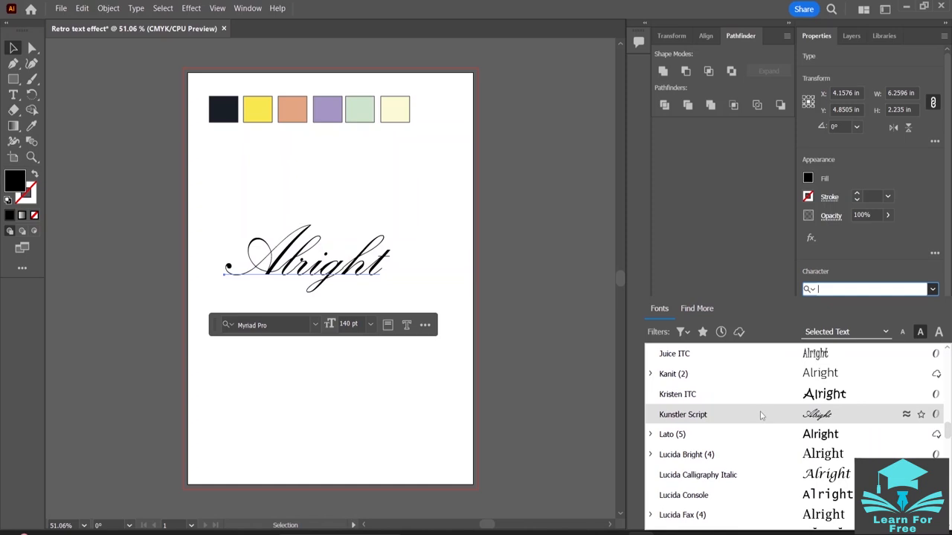
pyautogui.scroll(-3, 794, 431)
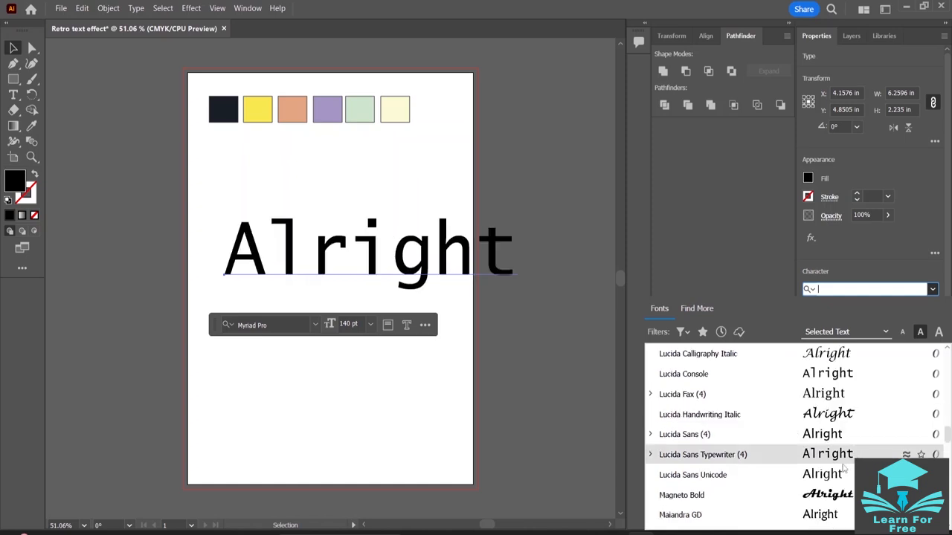
pyautogui.scroll(-9, 803, 435)
pyautogui.scroll(-12, 835, 470)
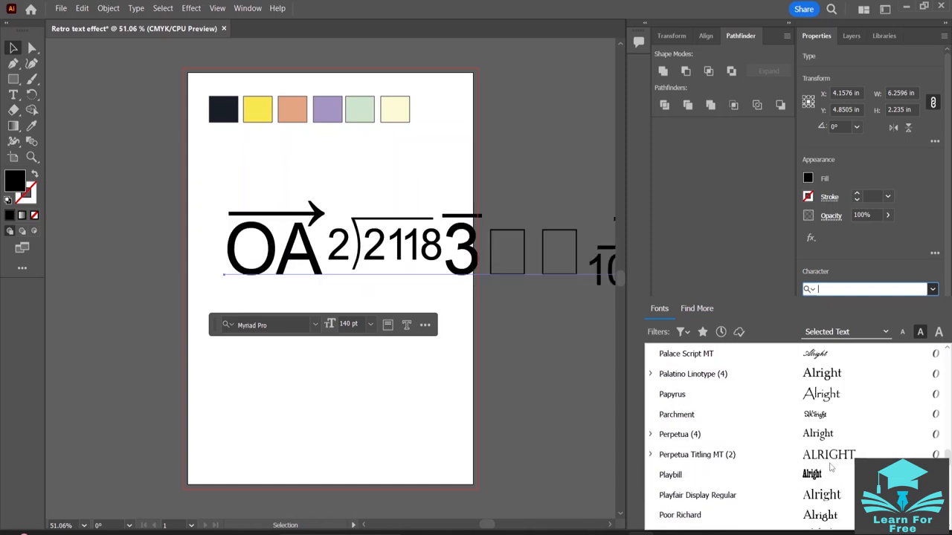
pyautogui.scroll(8, 832, 467)
pyautogui.scroll(20, 829, 467)
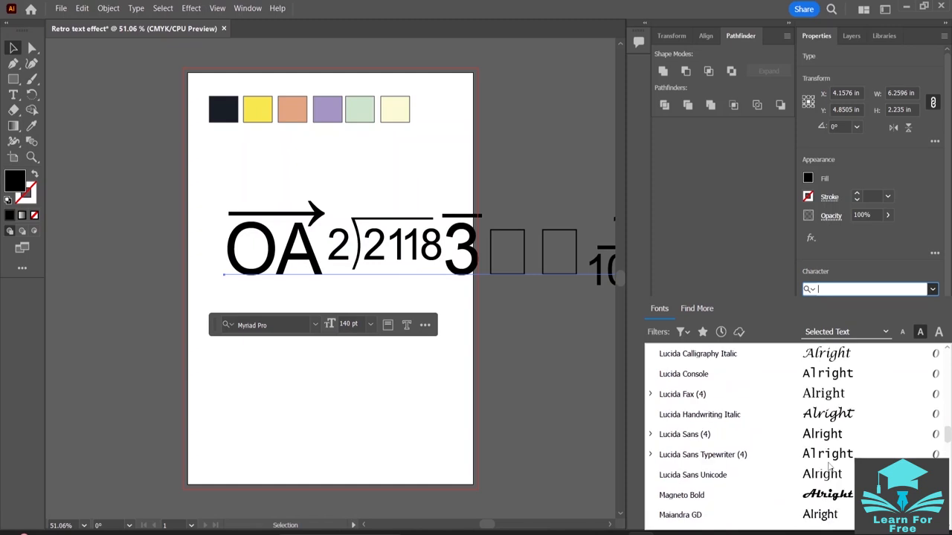
pyautogui.scroll(-12, 829, 466)
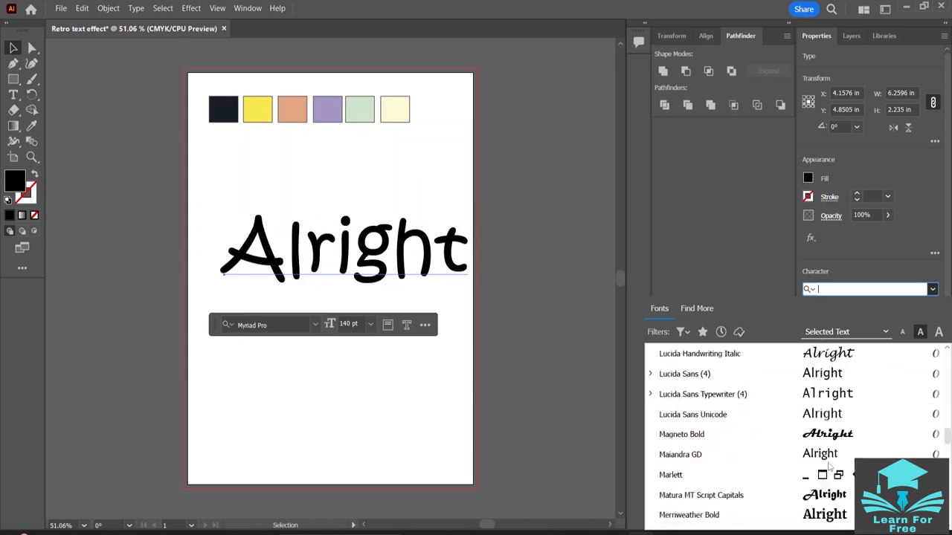
# - Browse the additional Adobe Fonts available for activation and compare their previews on the word "Alright"
pyautogui.click(690, 313)
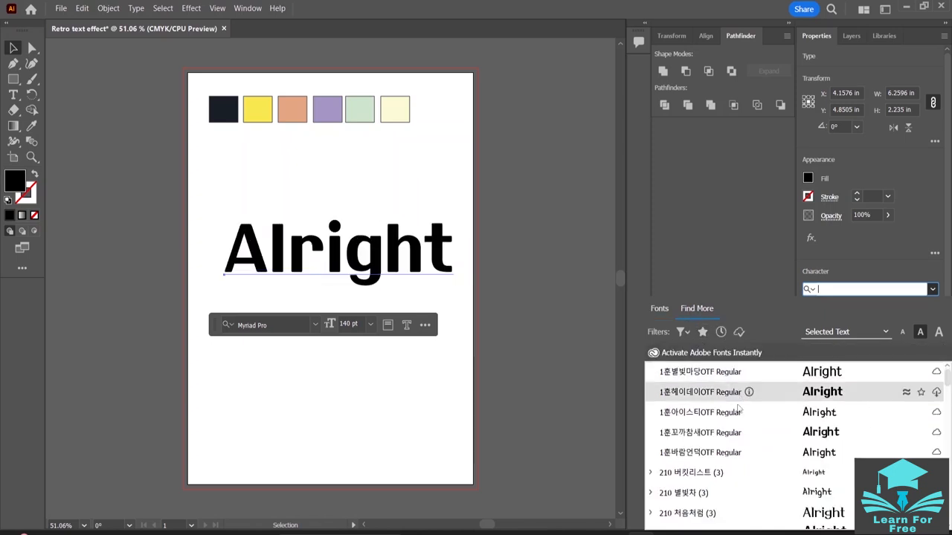
pyautogui.scroll(-10, 759, 417)
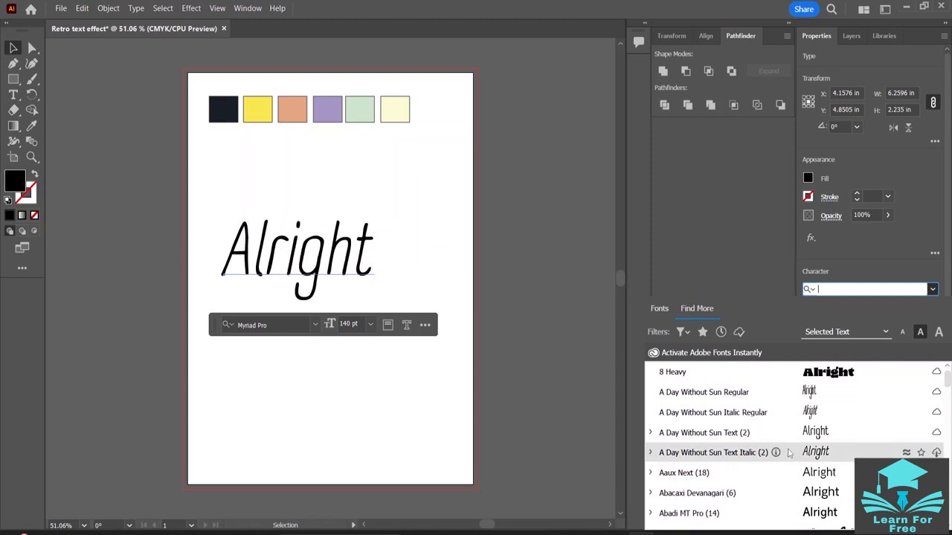
pyautogui.scroll(-4, 801, 452)
pyautogui.scroll(-2, 842, 458)
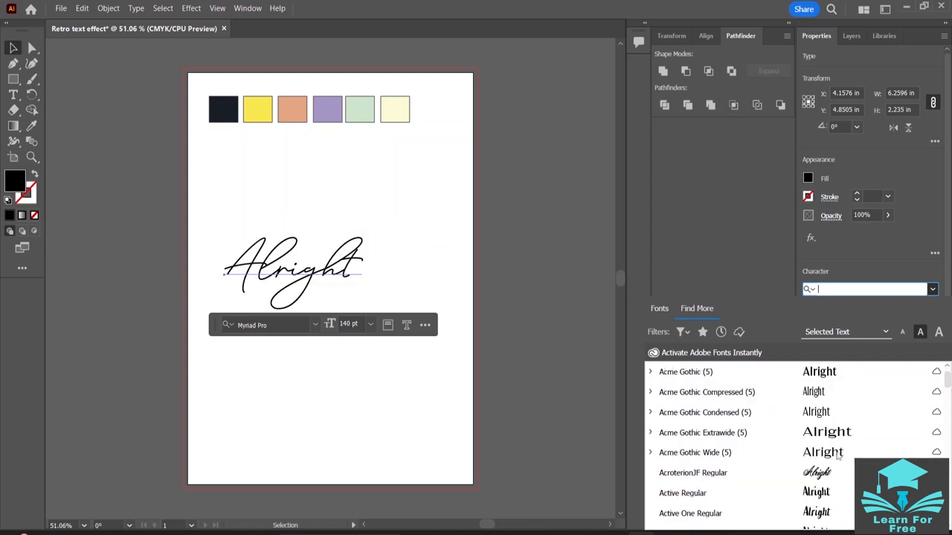
pyautogui.scroll(-10, 838, 457)
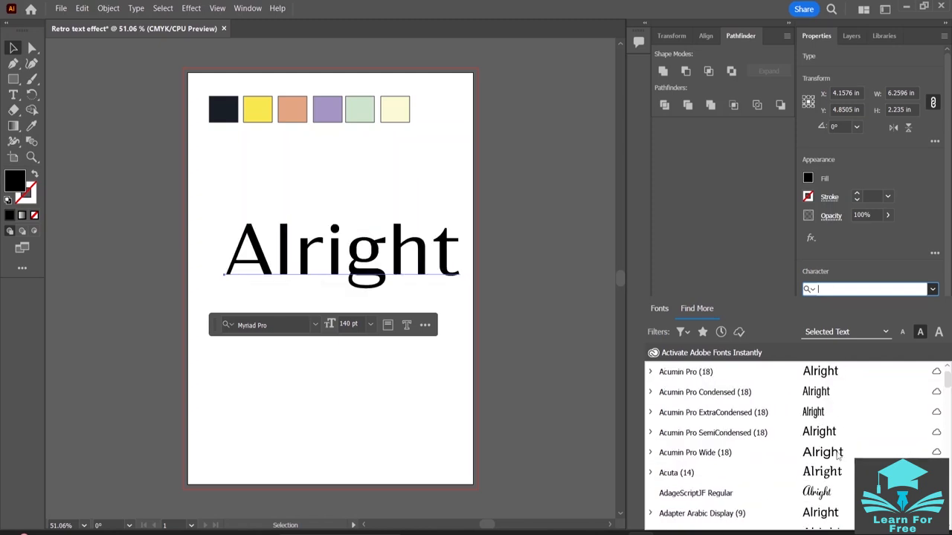
pyautogui.scroll(-3, 838, 455)
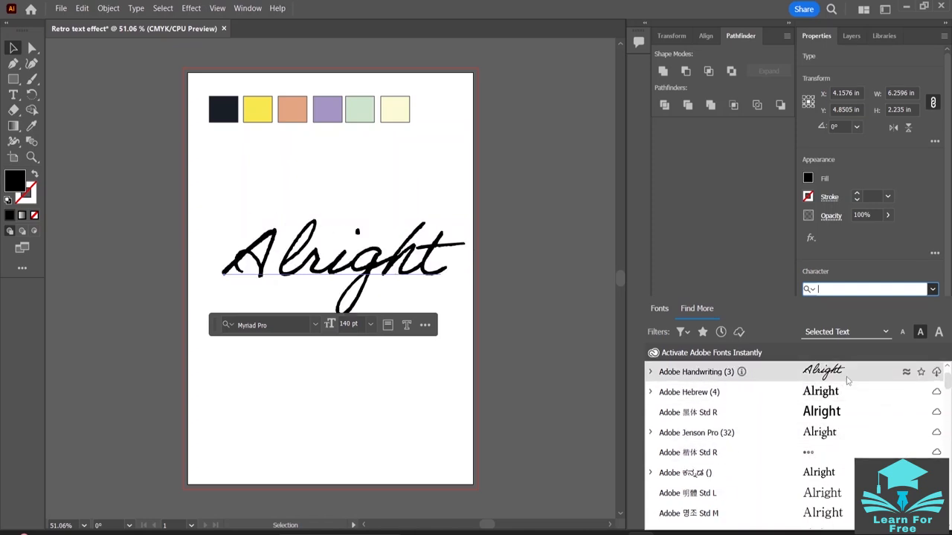
# - Filter the Adobe Fonts by the Script classification and examine the script typefaces previewed on the word "Alright"
pyautogui.click(682, 333)
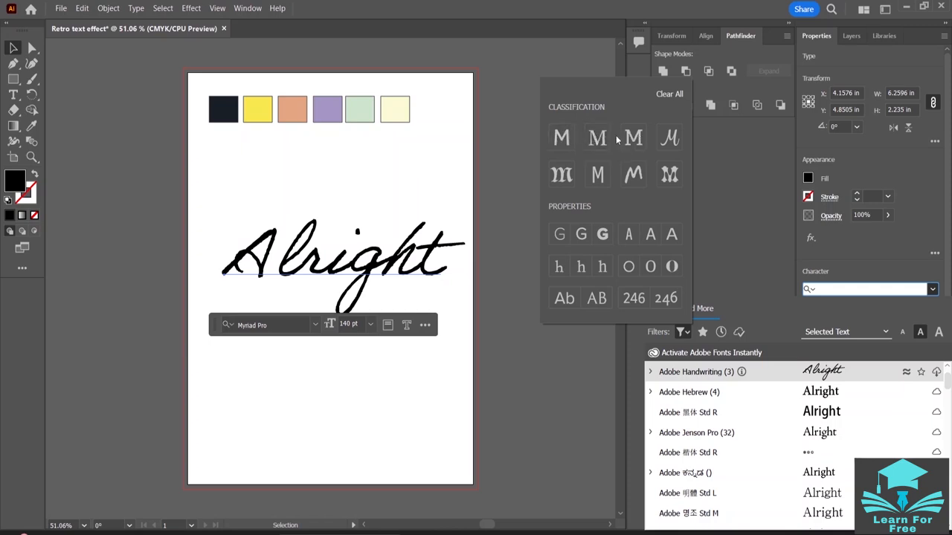
pyautogui.click(669, 139)
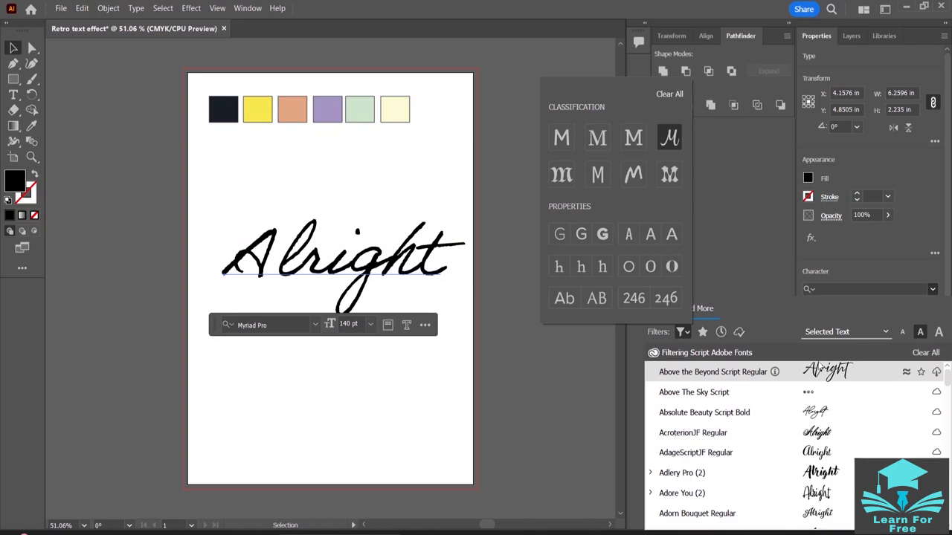
pyautogui.click(712, 372)
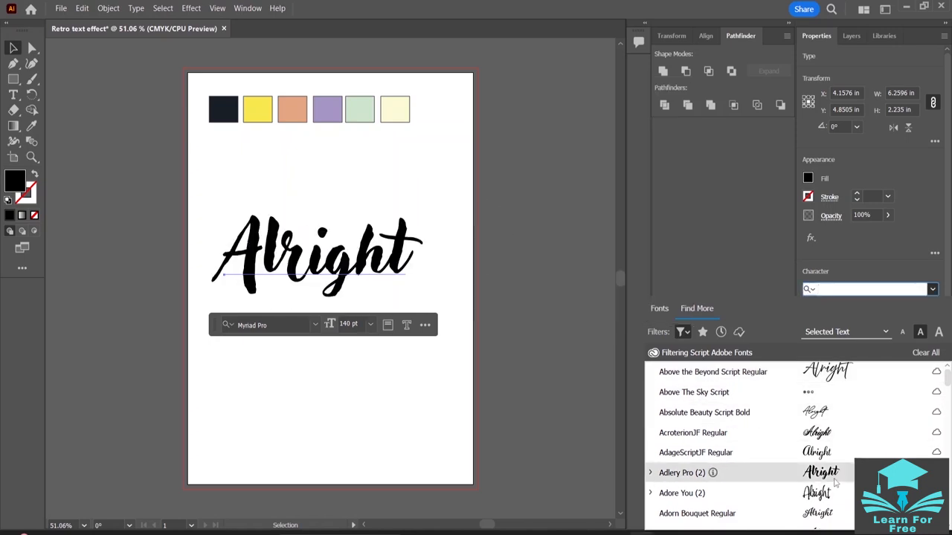
pyautogui.scroll(-3, 829, 469)
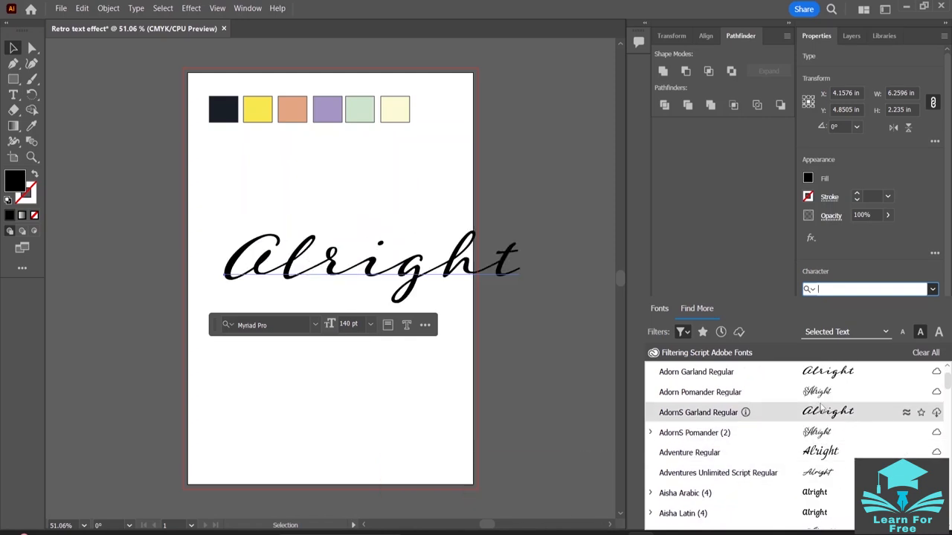
pyautogui.scroll(1, 822, 392)
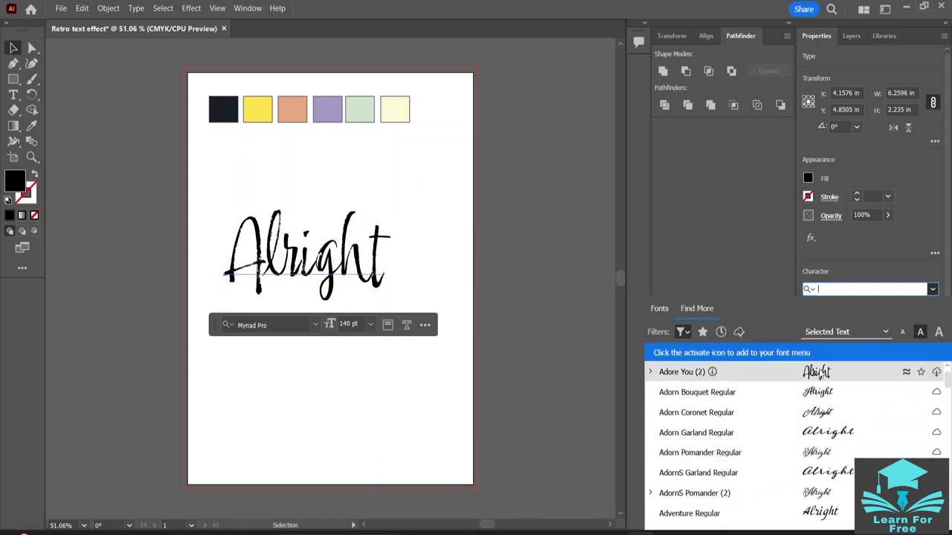
pyautogui.scroll(2, 844, 413)
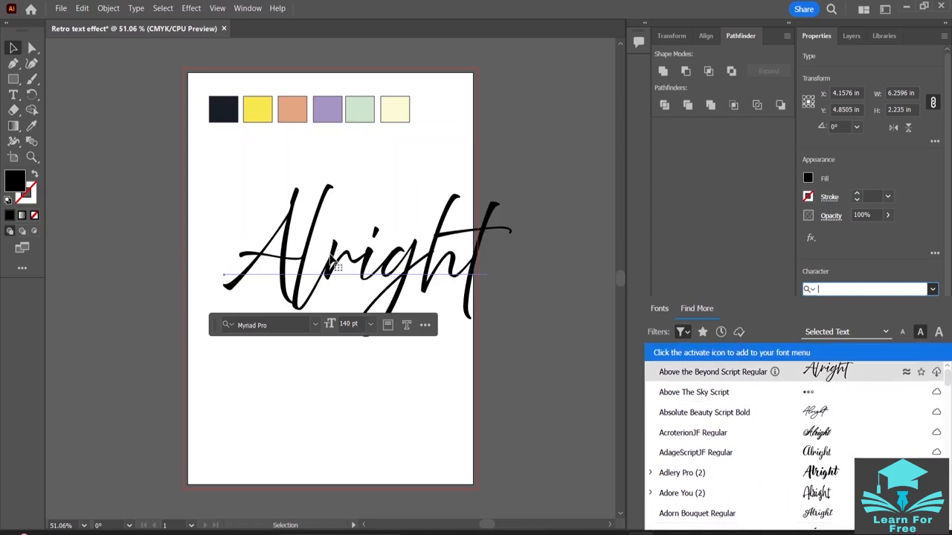
# - Filter the installed fonts by the Script classification and set the whole word "Alright" in Elephant Italic
pyautogui.moveTo(332, 259); pyautogui.dragTo(350, 253)
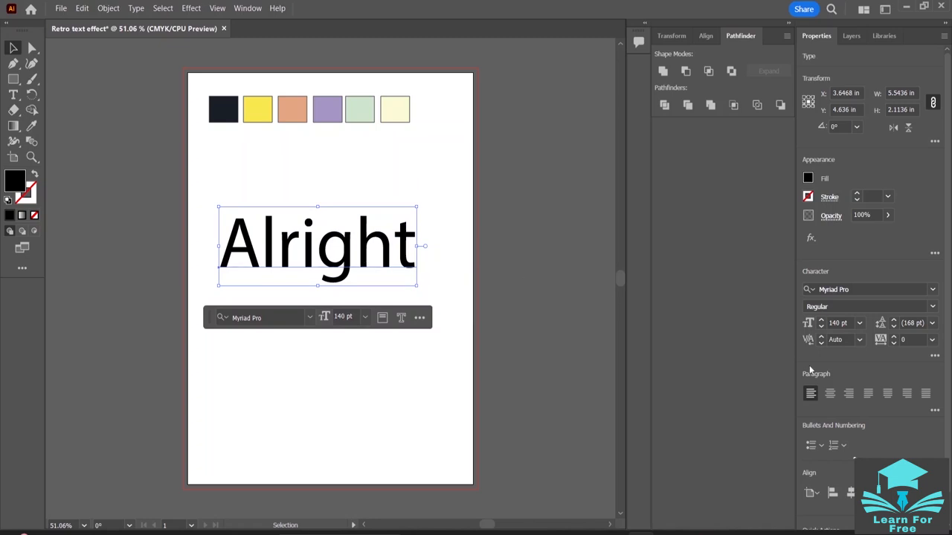
pyautogui.doubleClick(363, 257)
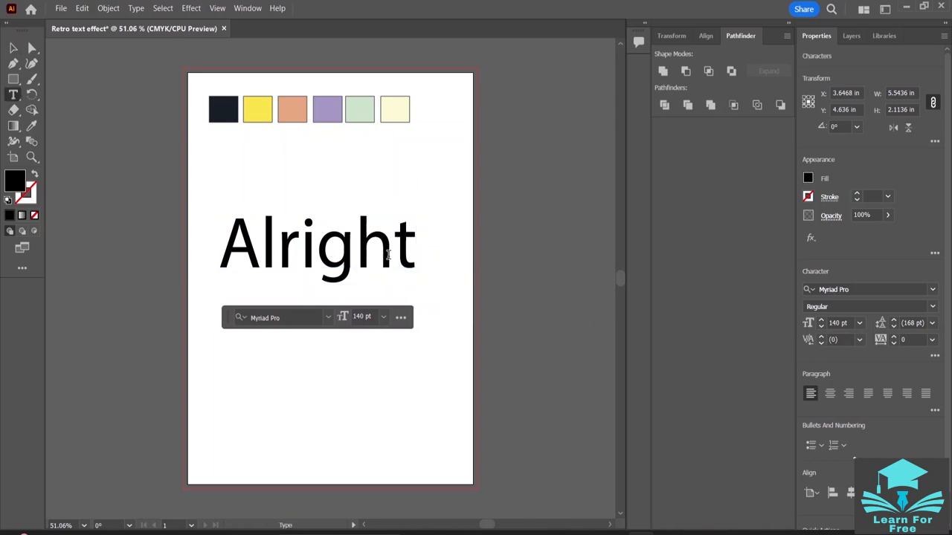
pyautogui.moveTo(415, 247); pyautogui.dragTo(219, 231)
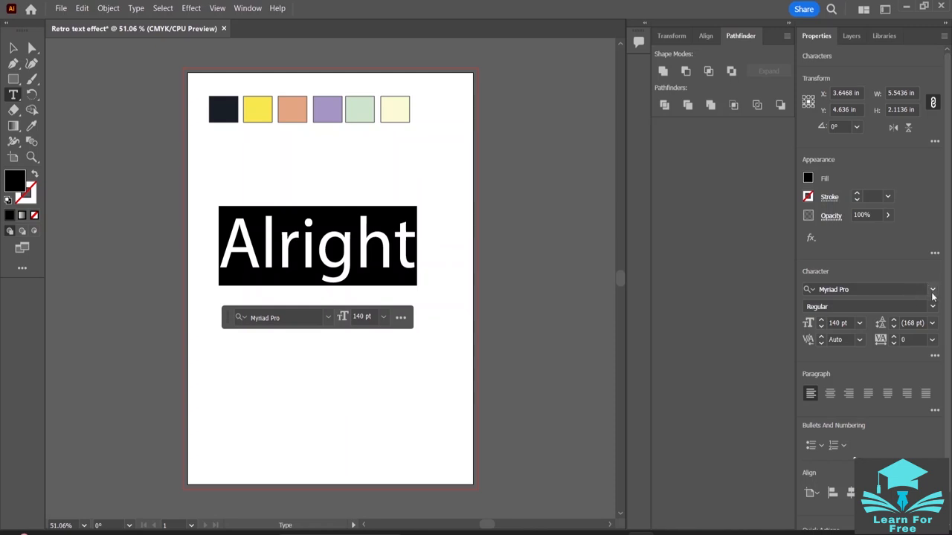
pyautogui.click(933, 293)
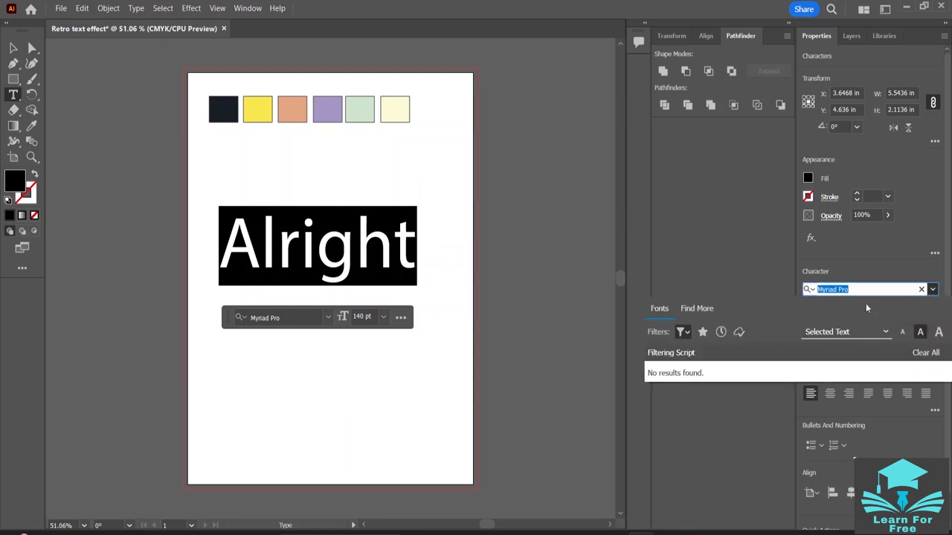
pyautogui.click(921, 289)
pyautogui.click(720, 254)
pyautogui.click(930, 288)
pyautogui.click(688, 334)
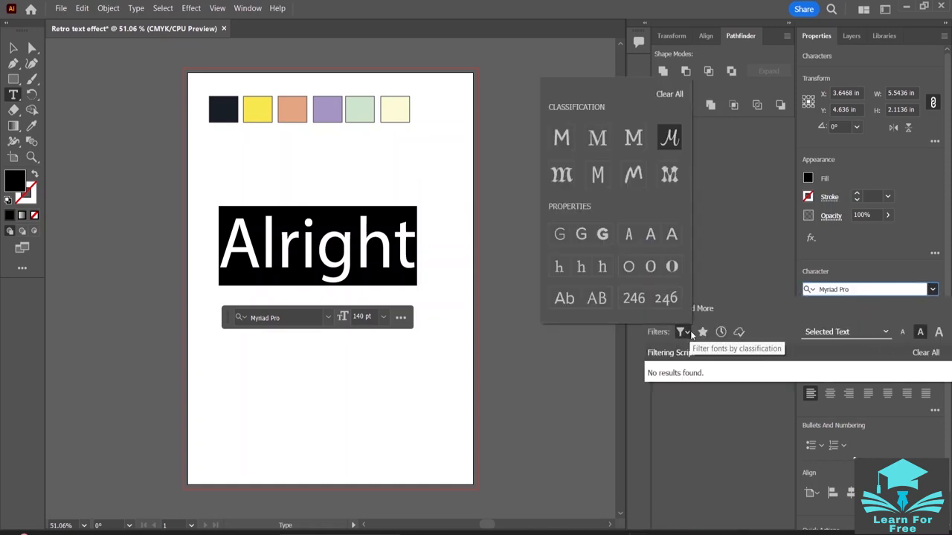
pyautogui.click(672, 145)
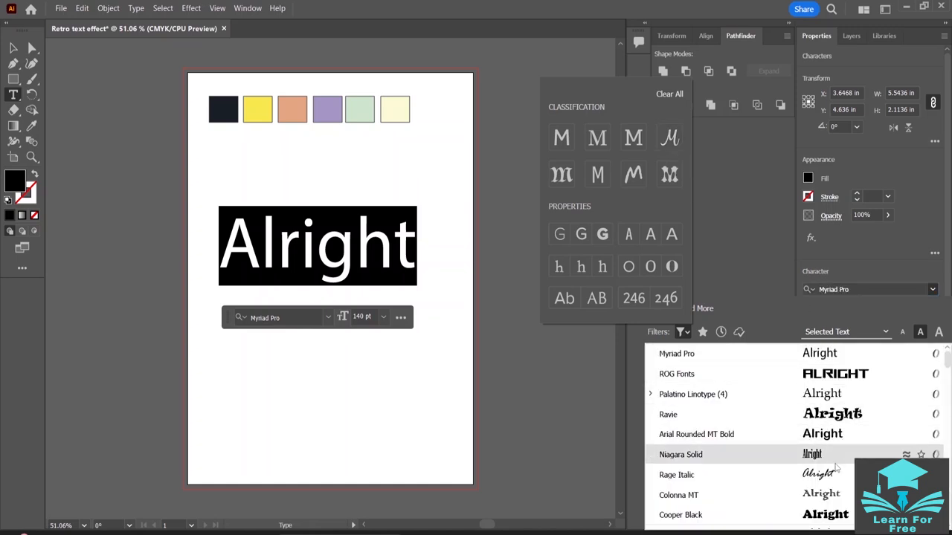
pyautogui.click(670, 138)
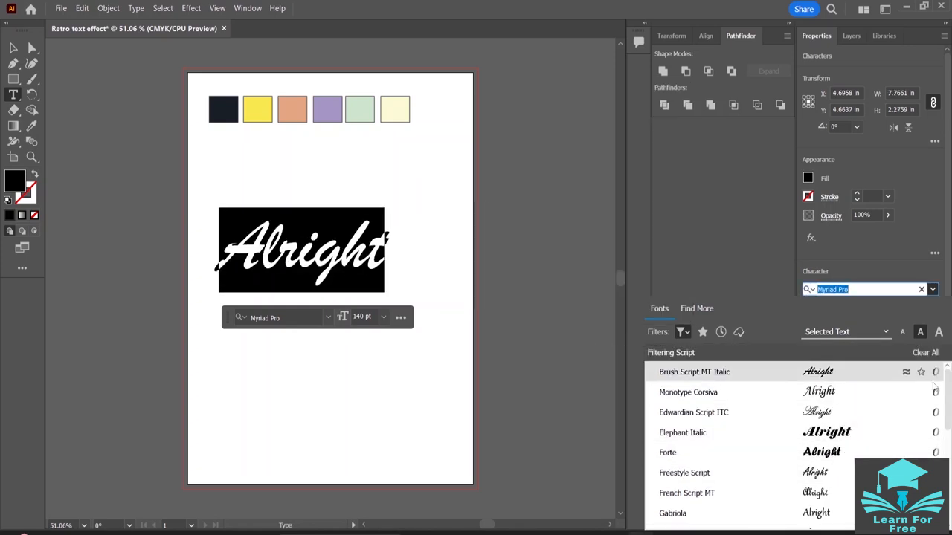
pyautogui.click(897, 433)
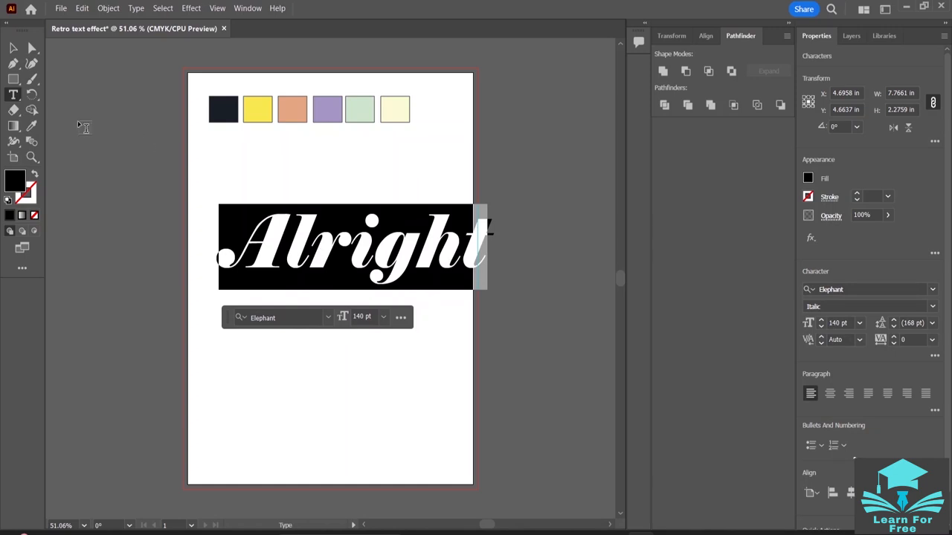
# - Move the word "Alright" left to about X 3.95 in and Y 4.66 in, and try a smaller non-proportional size before undoing it
pyautogui.click(13, 47)
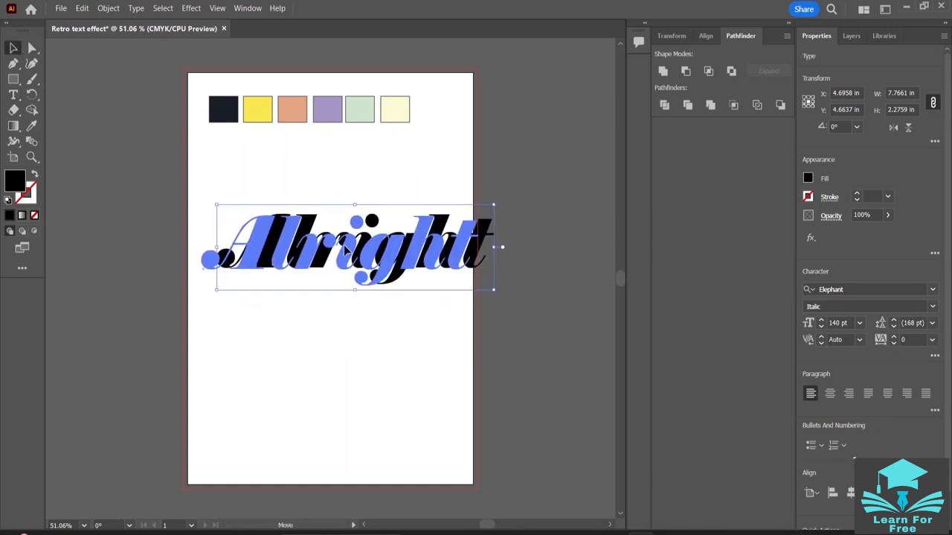
pyautogui.moveTo(397, 266); pyautogui.dragTo(371, 267)
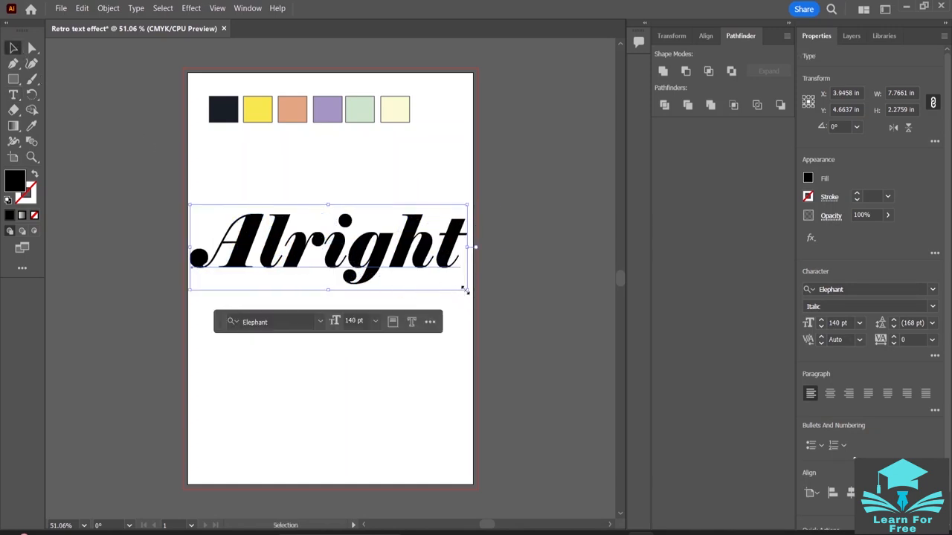
pyautogui.moveTo(467, 289); pyautogui.dragTo(425, 262)
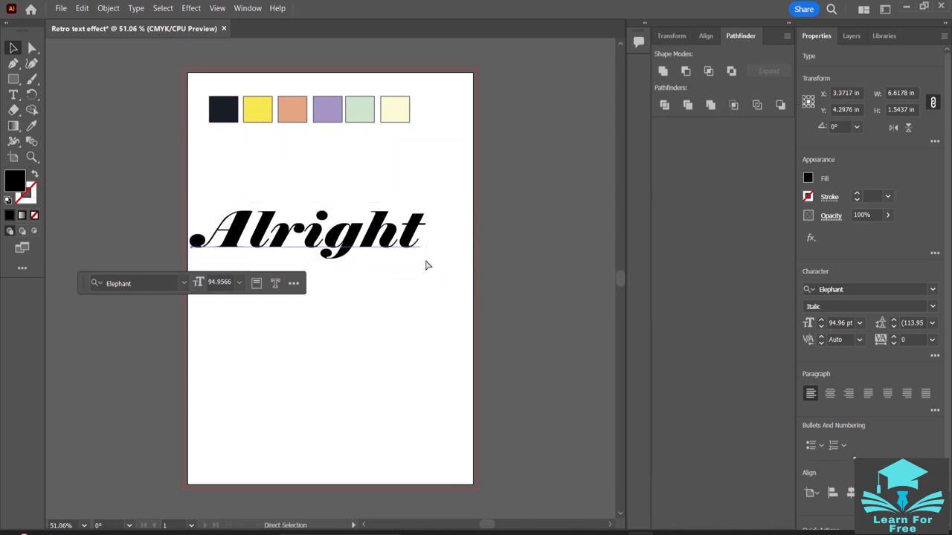
pyautogui.hotkey('ctrl', 'z')
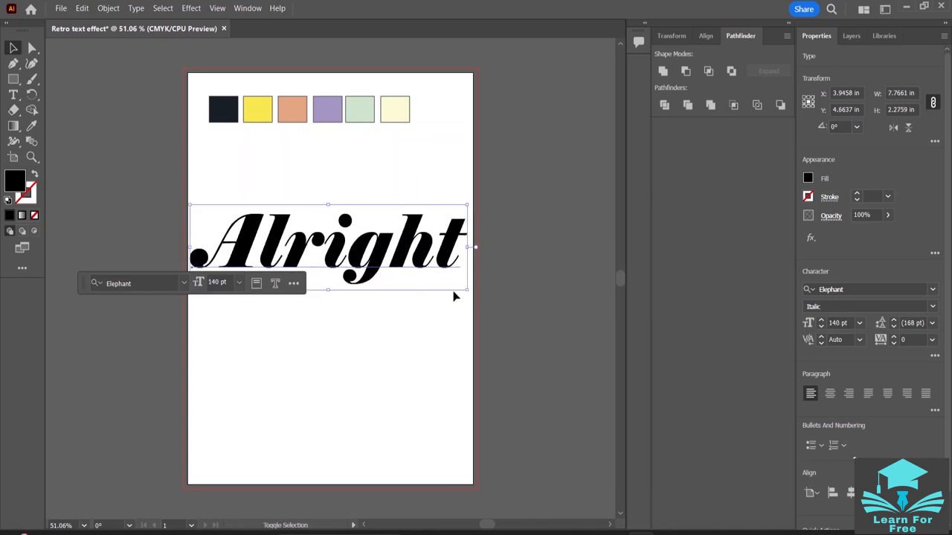
# - Scale "Alright" down proportionally to about 88 pt, reposition it at about X 3.83 in and Y 4.70 in, and deselect it
pyautogui.moveTo(466, 289); pyautogui.dragTo(422, 259)
pyautogui.moveTo(310, 232); pyautogui.dragTo(363, 252)
pyautogui.click(395, 325)
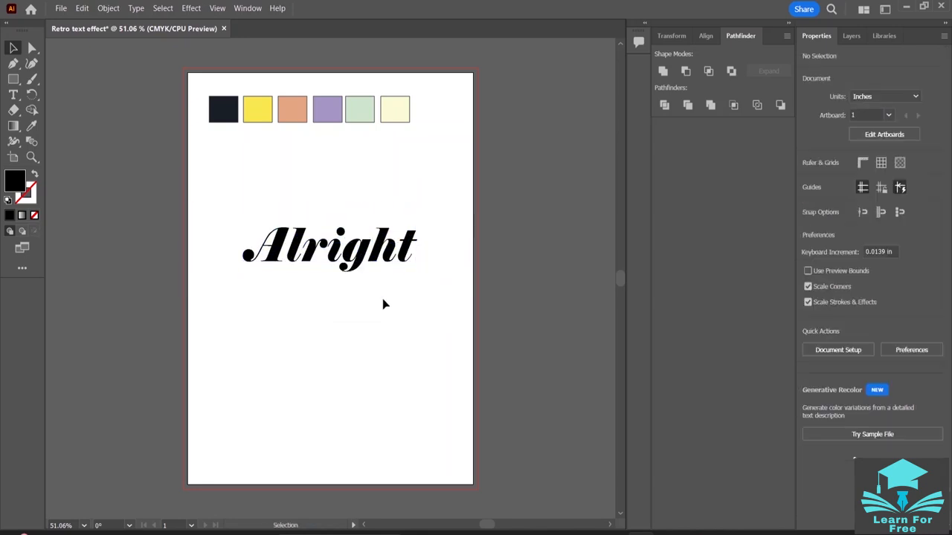
pyautogui.click(374, 253)
pyautogui.click(414, 352)
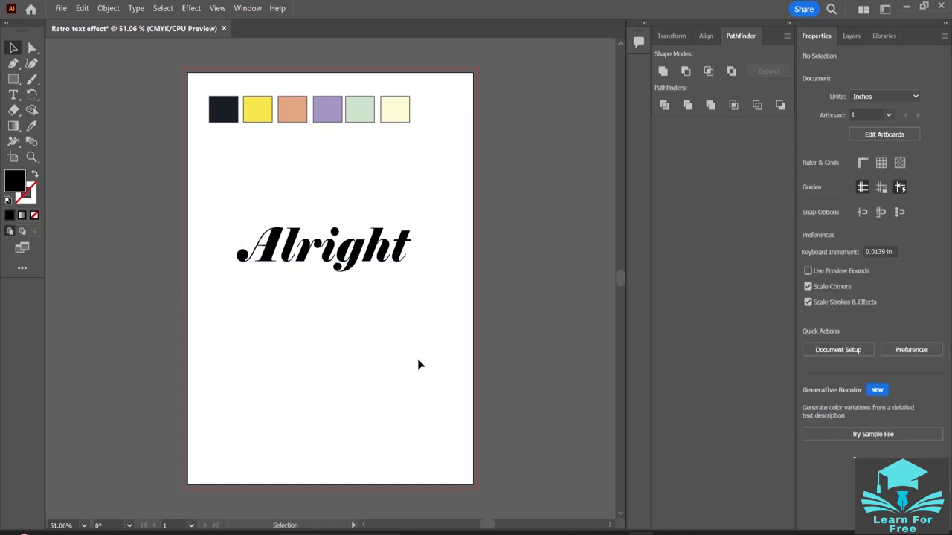
# - Change the font of only the letter "l" in "Alright" to Lucida Calligraphy Italic
pyautogui.click(283, 254)
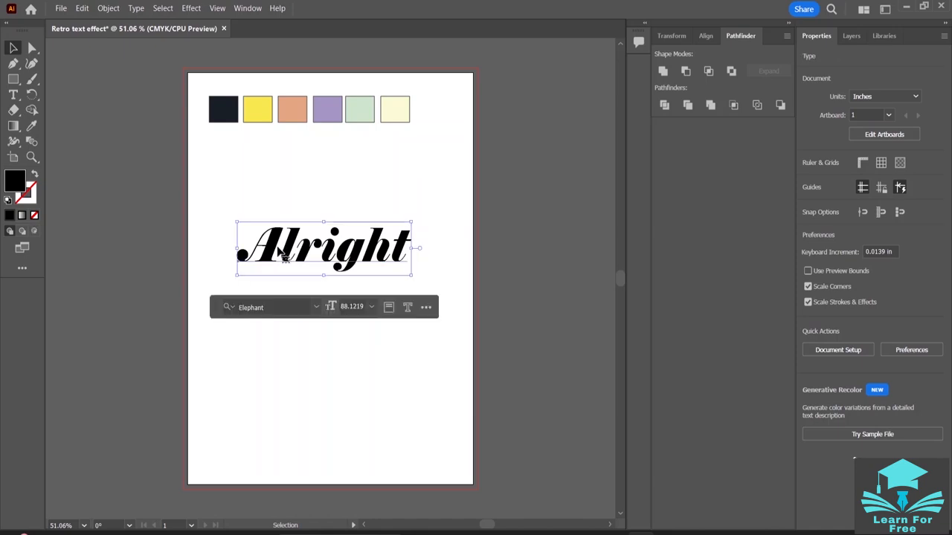
pyautogui.doubleClick(284, 254)
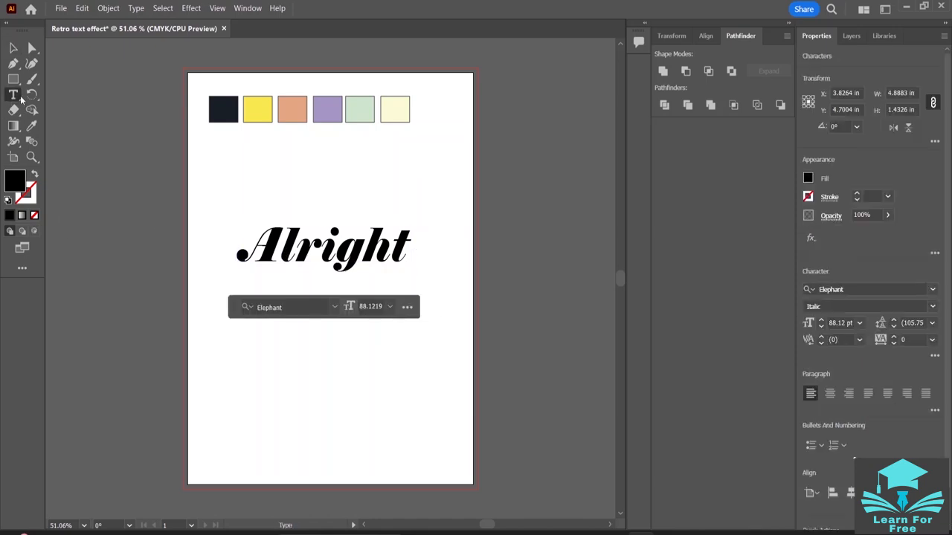
pyautogui.click(297, 247)
pyautogui.moveTo(296, 254); pyautogui.dragTo(285, 255)
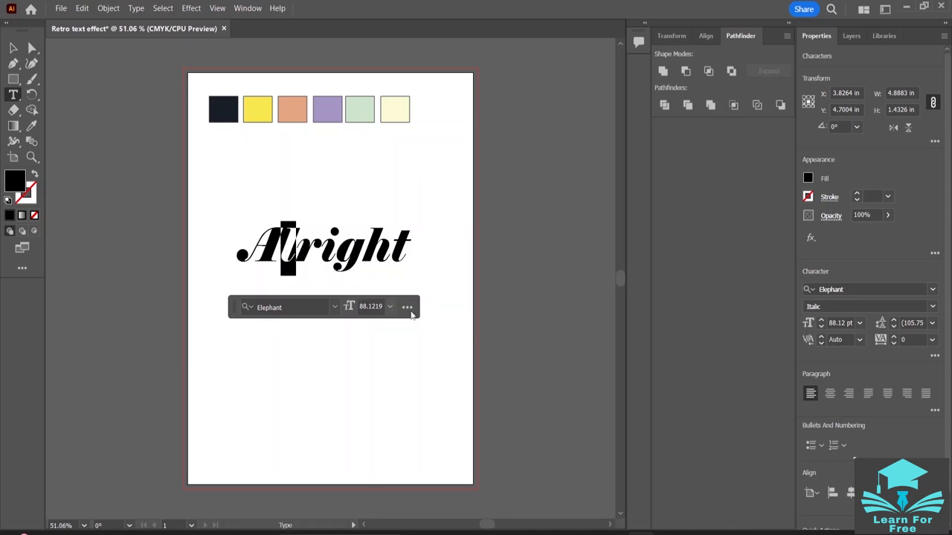
pyautogui.click(933, 290)
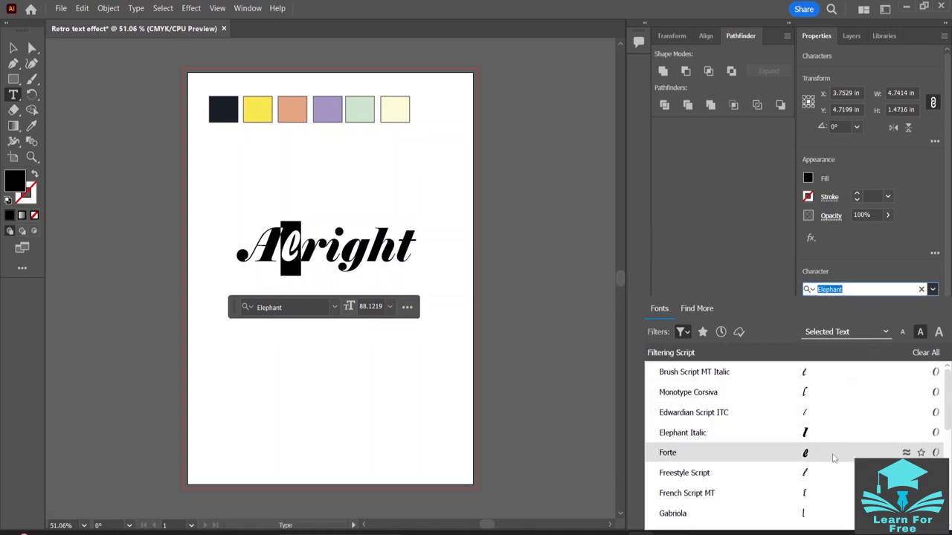
pyautogui.scroll(-2, 830, 475)
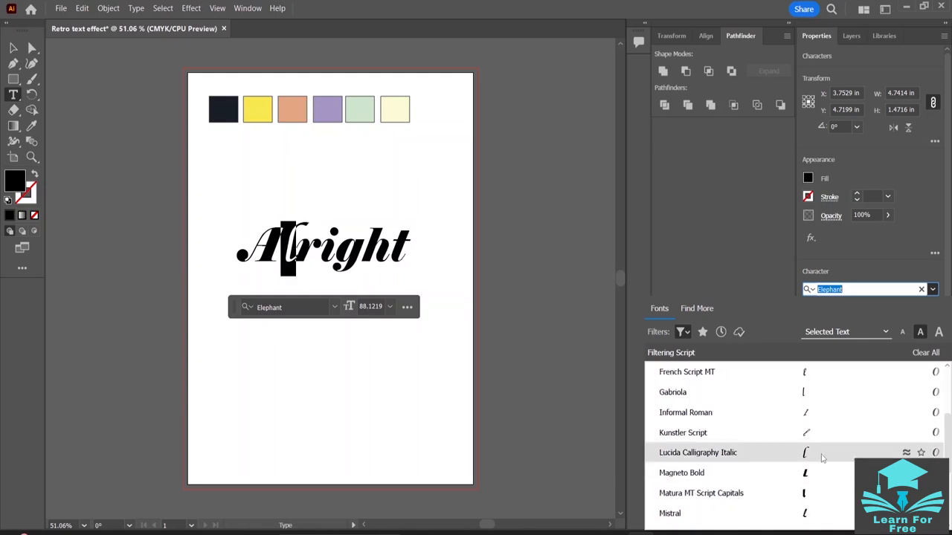
pyautogui.click(823, 456)
# - Change the font of only the letter "g" in "Alright" to Pristina
pyautogui.click(359, 252)
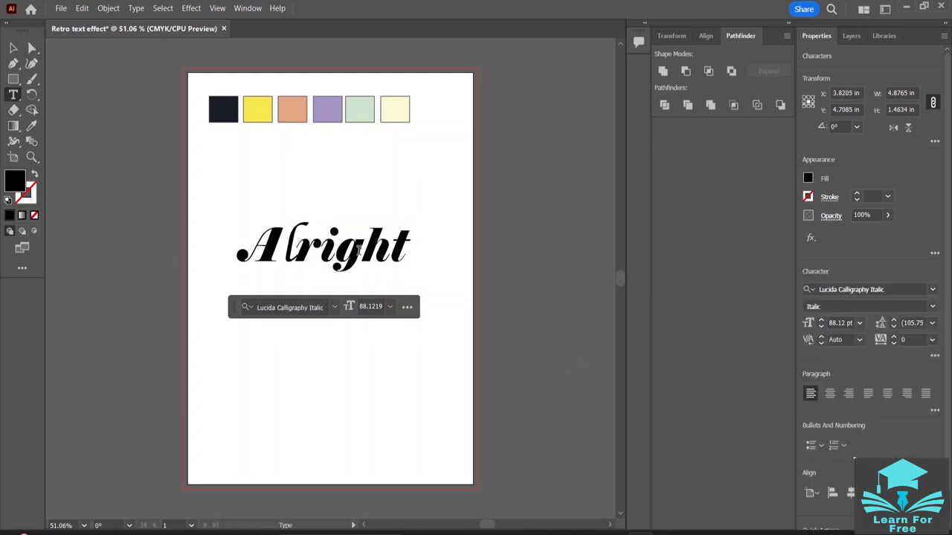
pyautogui.hotkey('shift', 'Left')
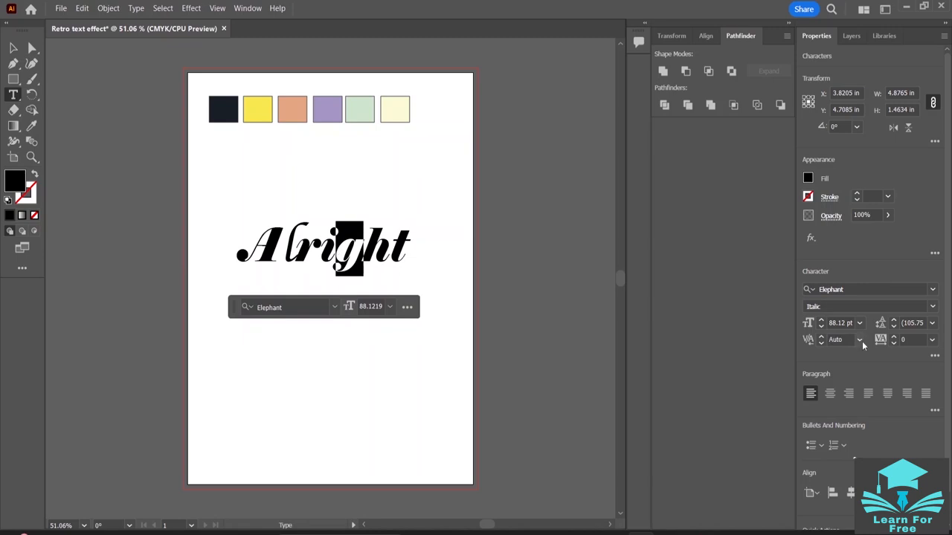
pyautogui.click(932, 290)
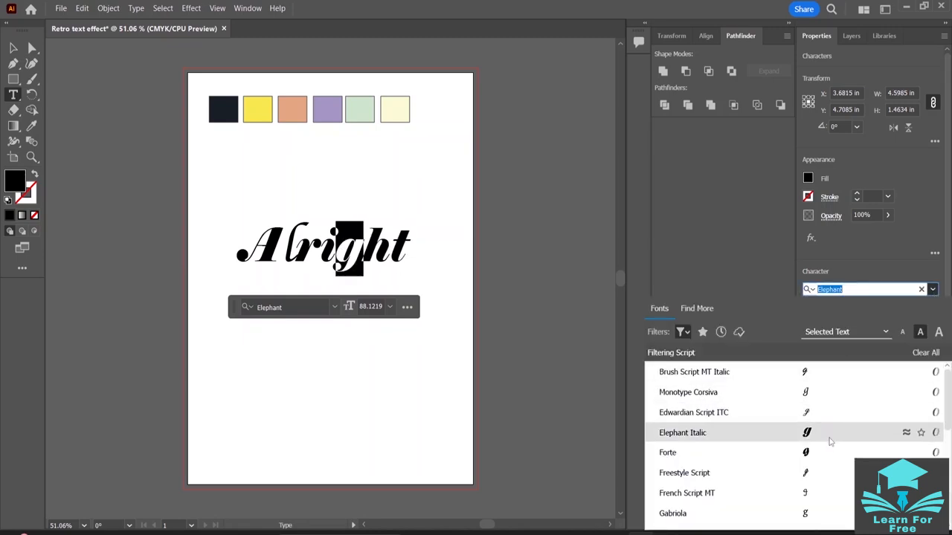
pyautogui.scroll(-5, 830, 441)
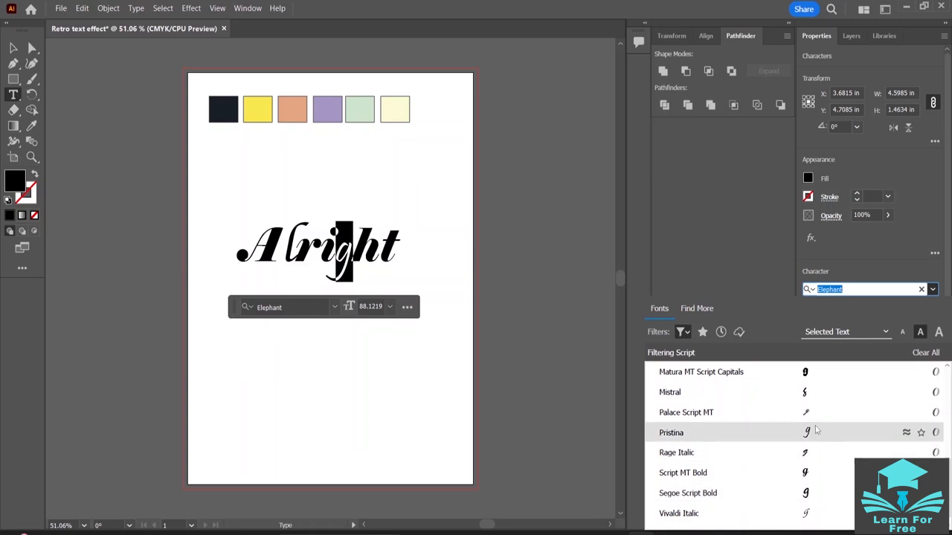
pyautogui.press('Escape')
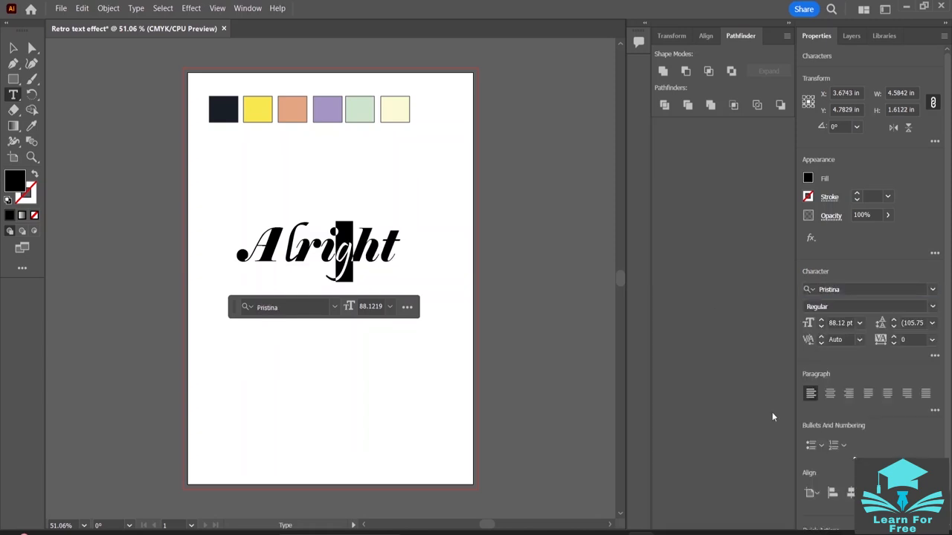
# - Try Brush Script MT Italic on the final letter "t" of "Alright"
pyautogui.click(407, 250)
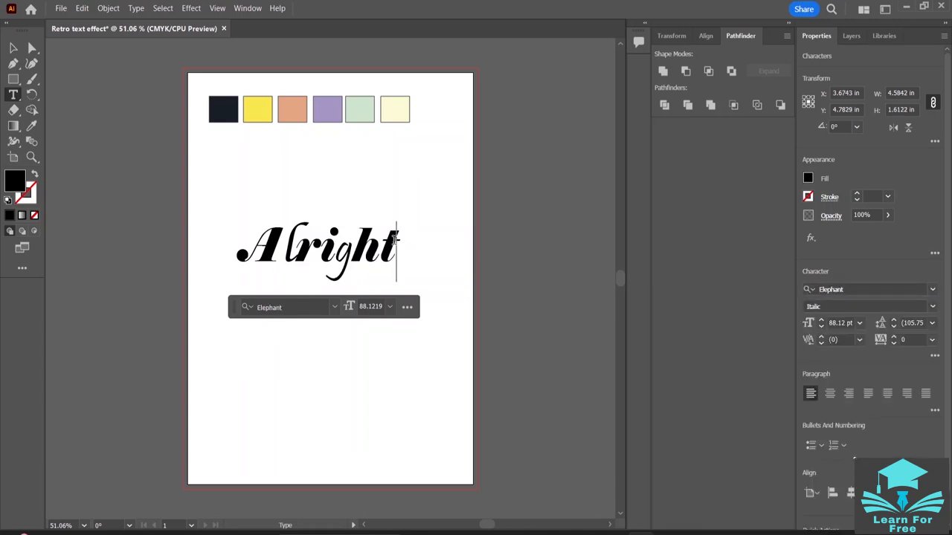
pyautogui.moveTo(400, 245); pyautogui.dragTo(381, 245)
pyautogui.click(932, 289)
pyautogui.scroll(-3, 851, 394)
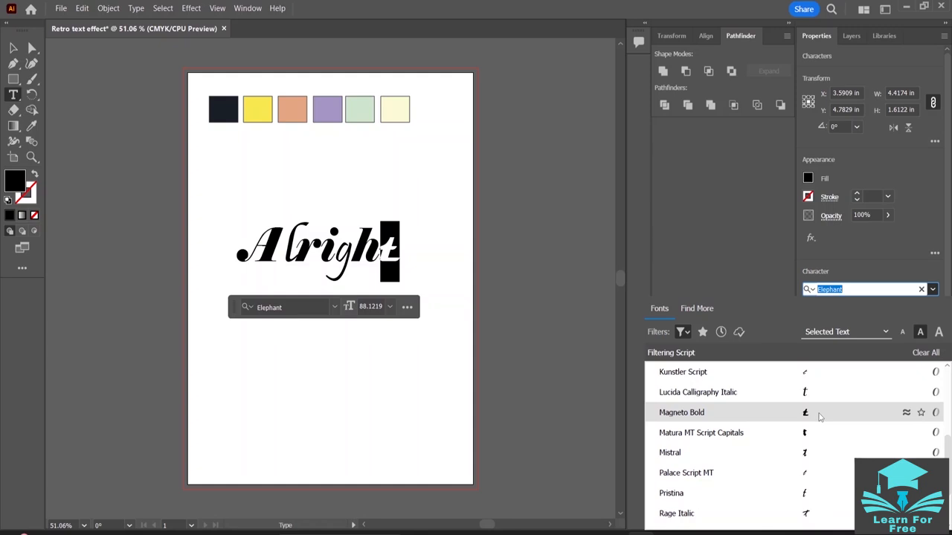
pyautogui.scroll(3, 821, 374)
pyautogui.click(821, 379)
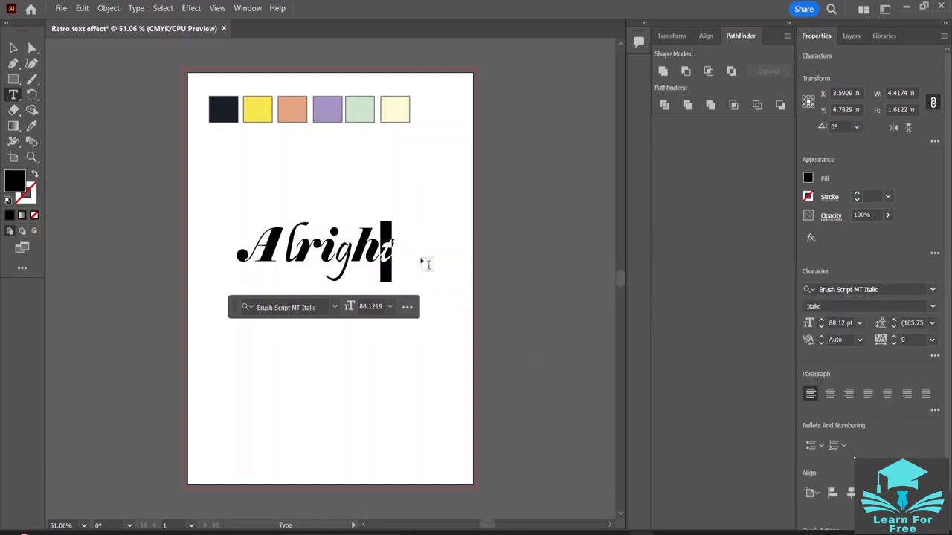
# - Place a trial Pen tool anchor point on the letter "t", and undo both it and the last font change
pyautogui.click(14, 64)
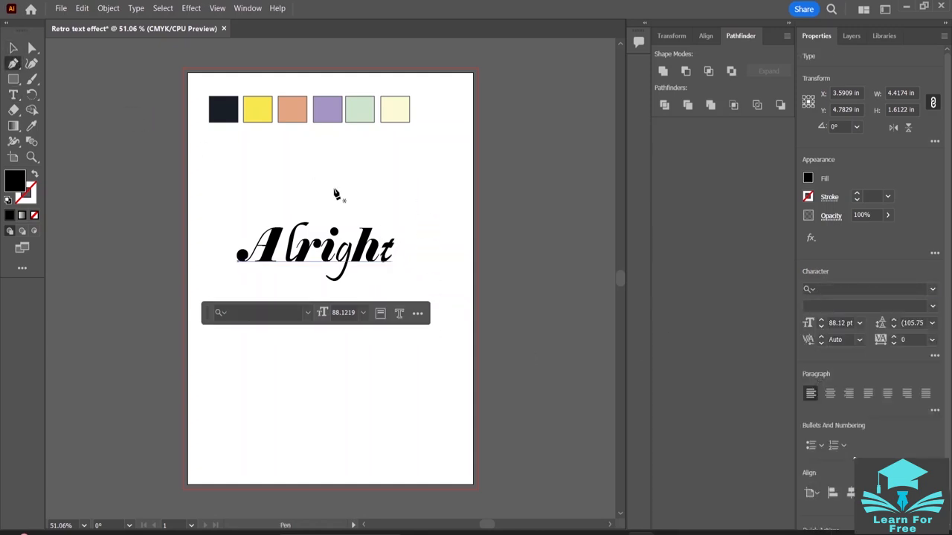
pyautogui.click(396, 253)
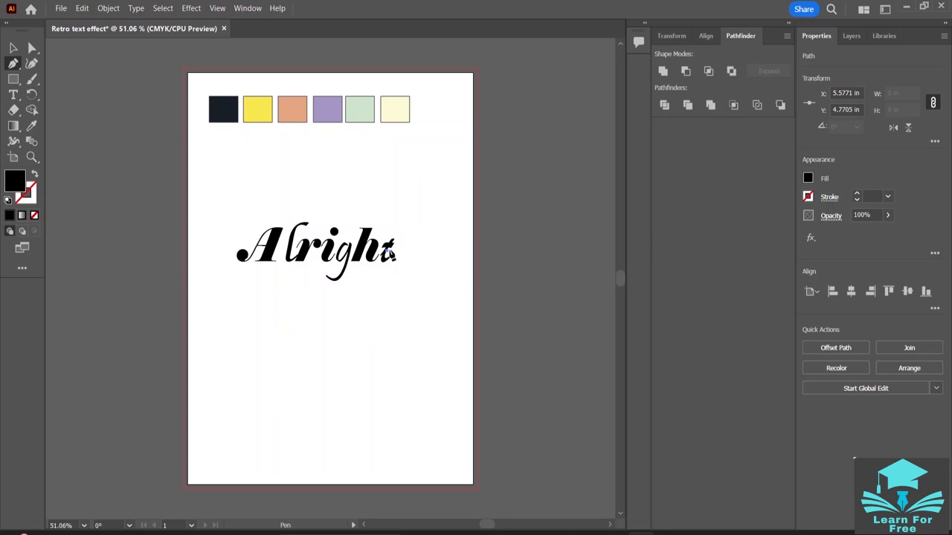
pyautogui.hotkey('ctrl', 'z')
pyautogui.hotkey('ctrl', 'z')
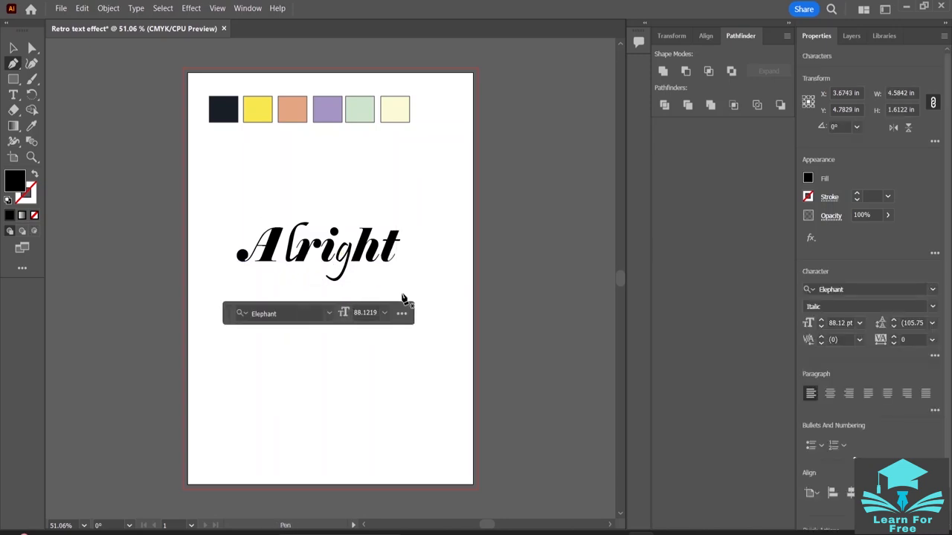
pyautogui.click(14, 47)
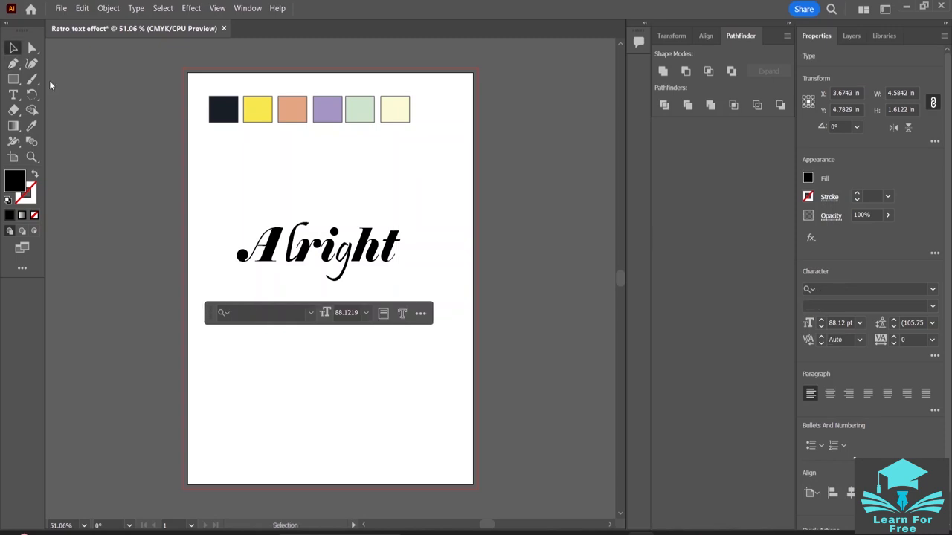
# - Set the kerning between the letters "A" and "l" in "Alright" to 10
pyautogui.click(13, 95)
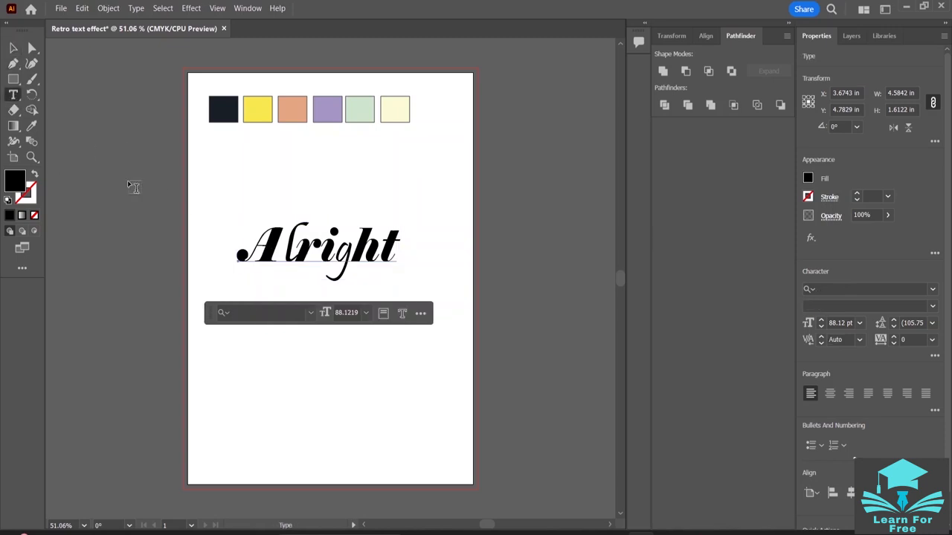
pyautogui.click(281, 245)
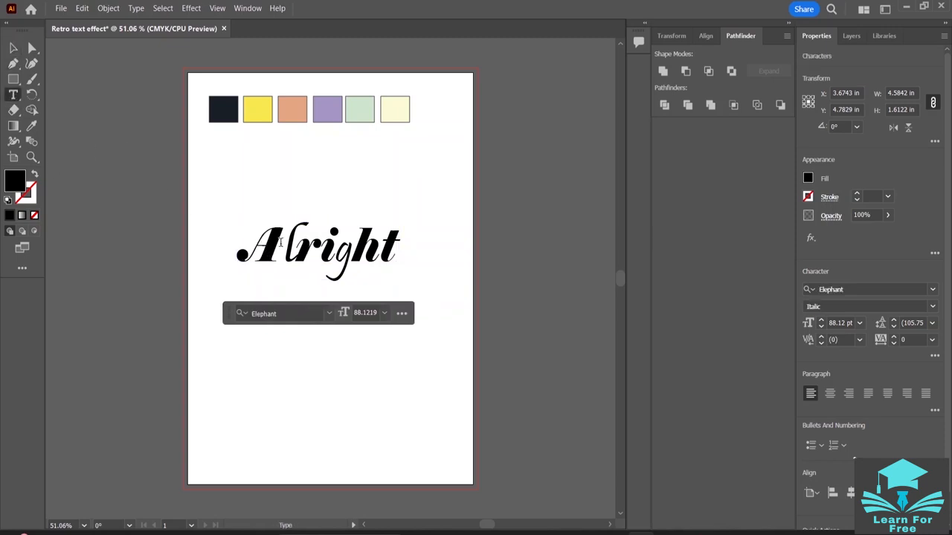
pyautogui.doubleClick(281, 261)
pyautogui.click(280, 259)
pyautogui.click(282, 246)
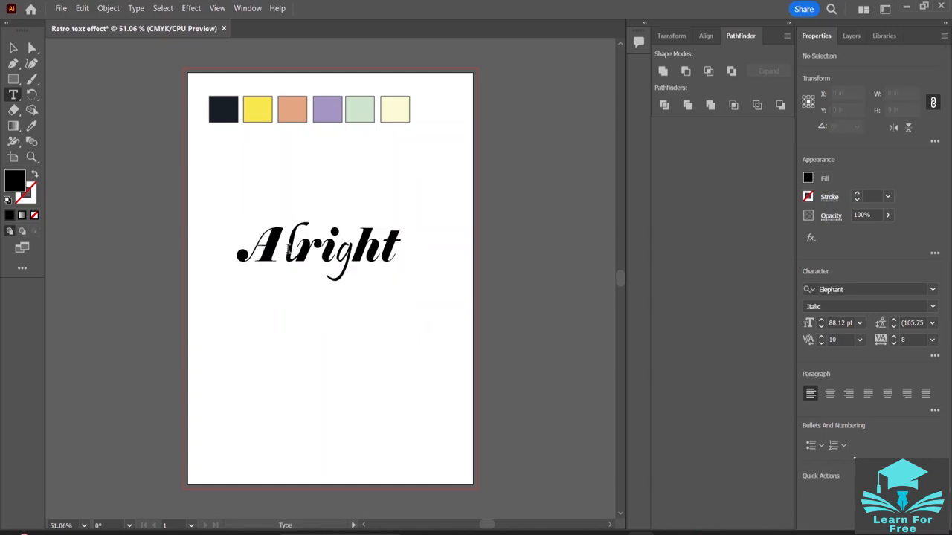
pyautogui.click(281, 247)
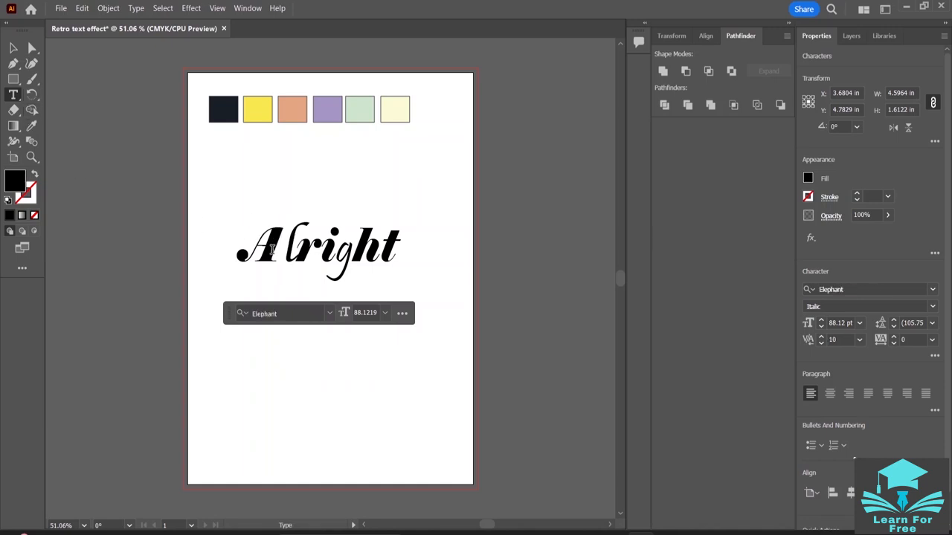
# - Reapply Elephant Italic to only the letter "A" of "Alright" and deselect the text
pyautogui.moveTo(281, 250); pyautogui.dragTo(238, 250)
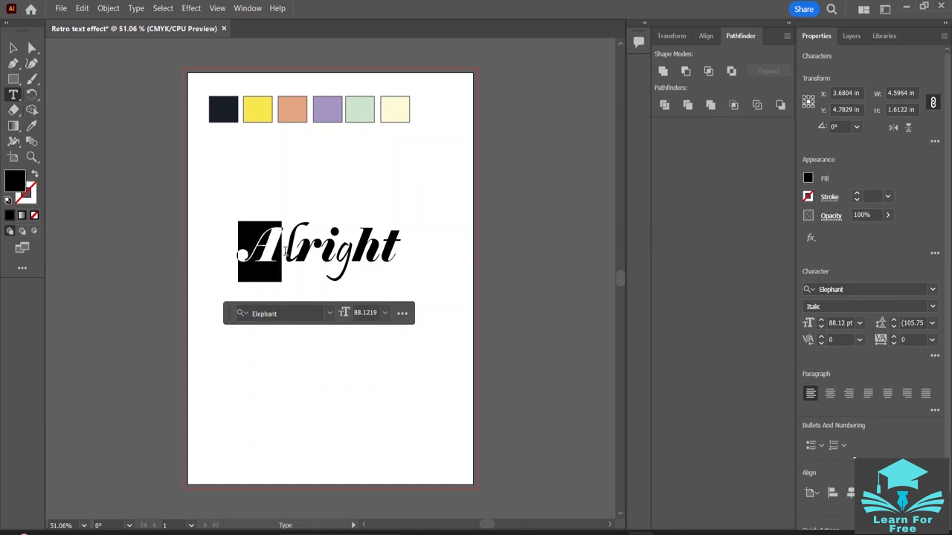
pyautogui.click(935, 290)
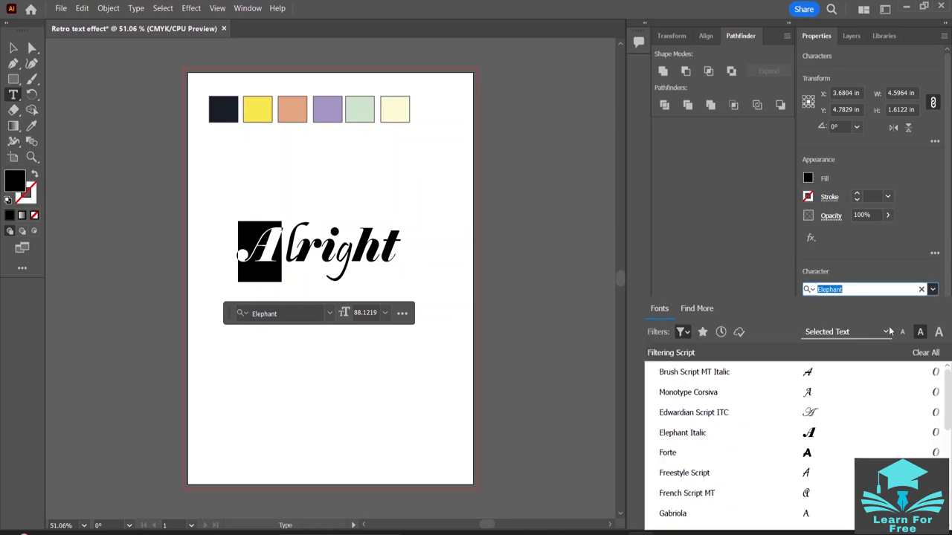
pyautogui.click(823, 427)
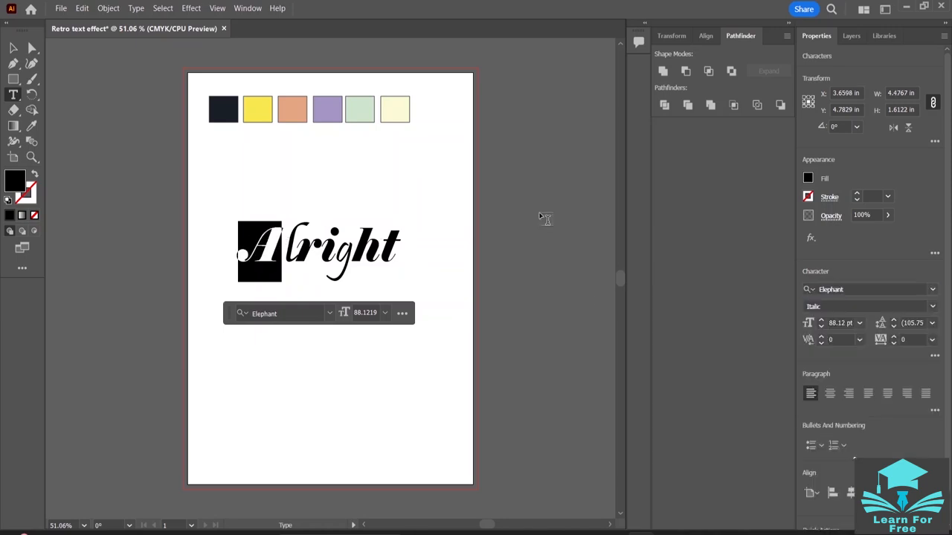
pyautogui.click(12, 47)
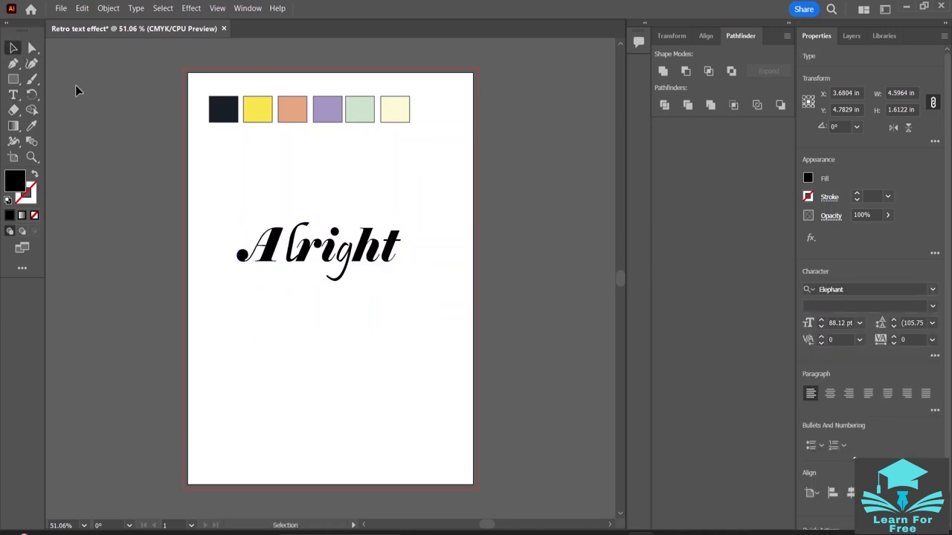
pyautogui.click(485, 268)
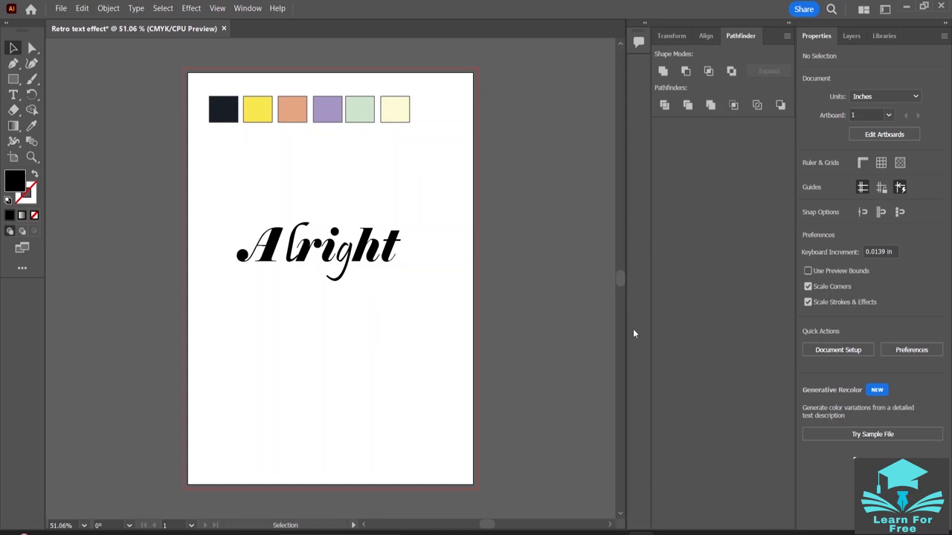
# - Try to shear "Alright" by 90° along the horizontal axis and along an axis angled at 82°
pyautogui.click(353, 260)
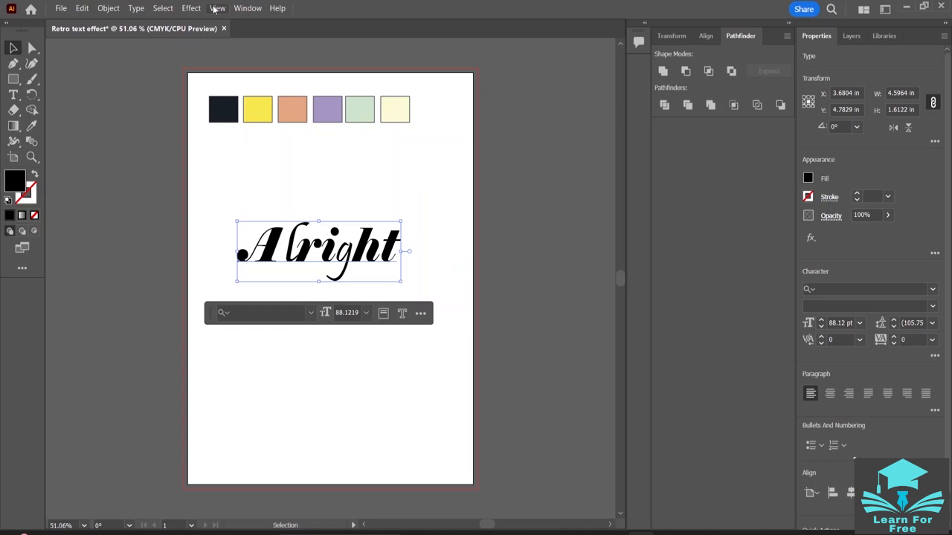
pyautogui.click(108, 9)
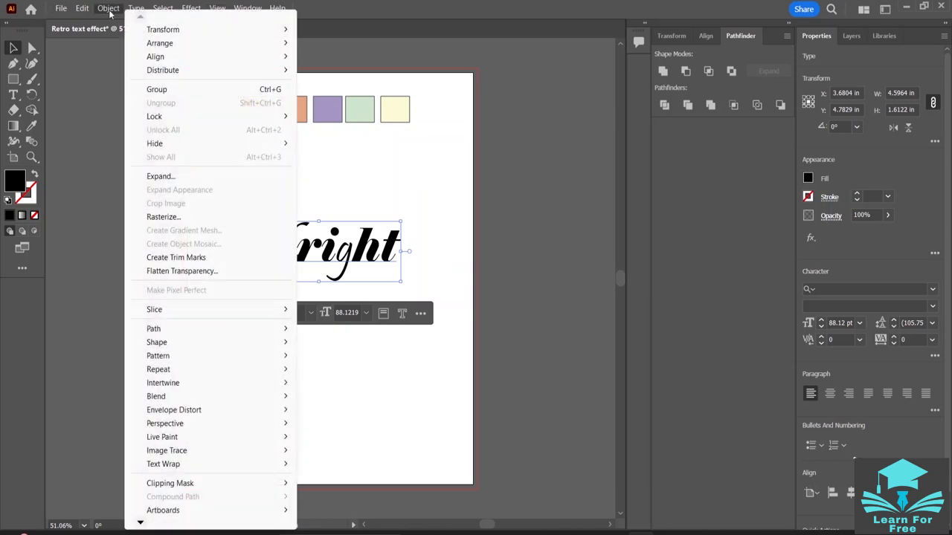
pyautogui.moveTo(160, 33)
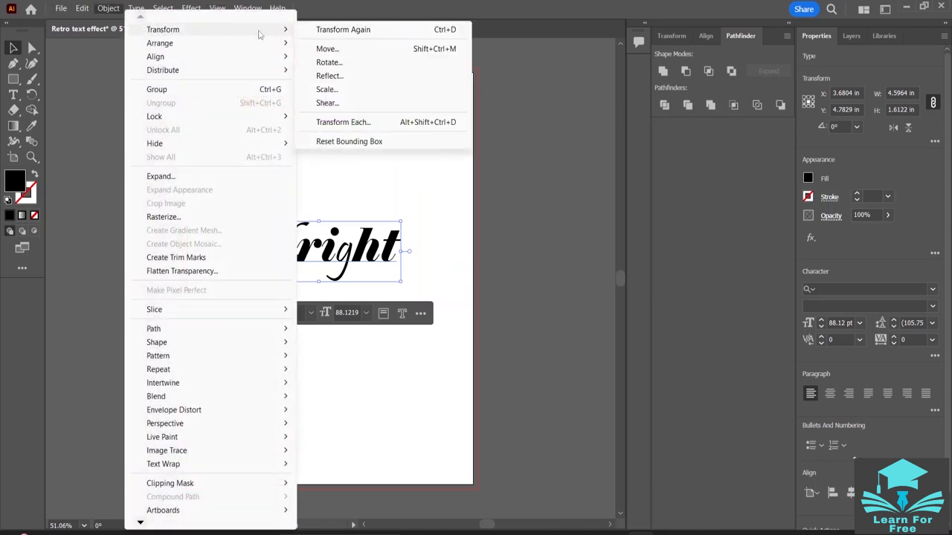
pyautogui.click(354, 105)
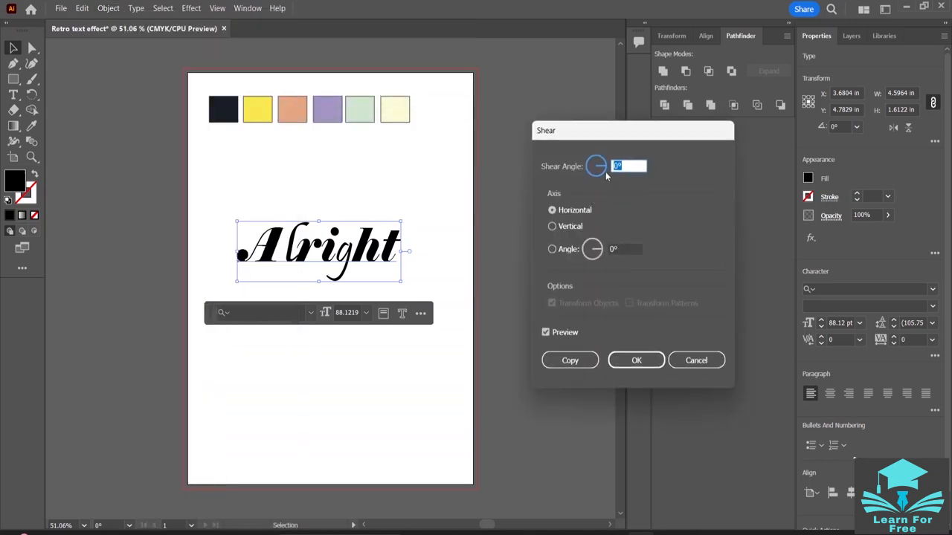
pyautogui.moveTo(604, 168); pyautogui.dragTo(596, 157)
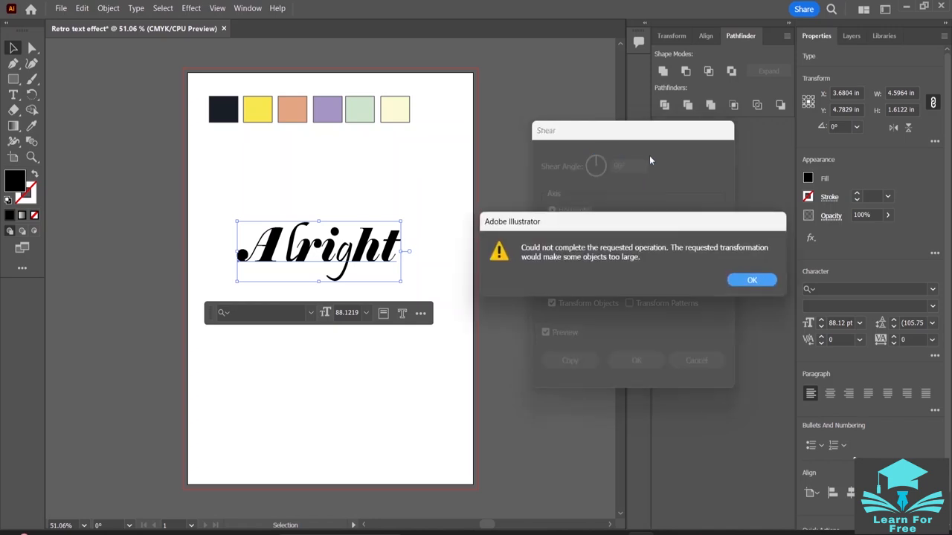
pyautogui.click(755, 281)
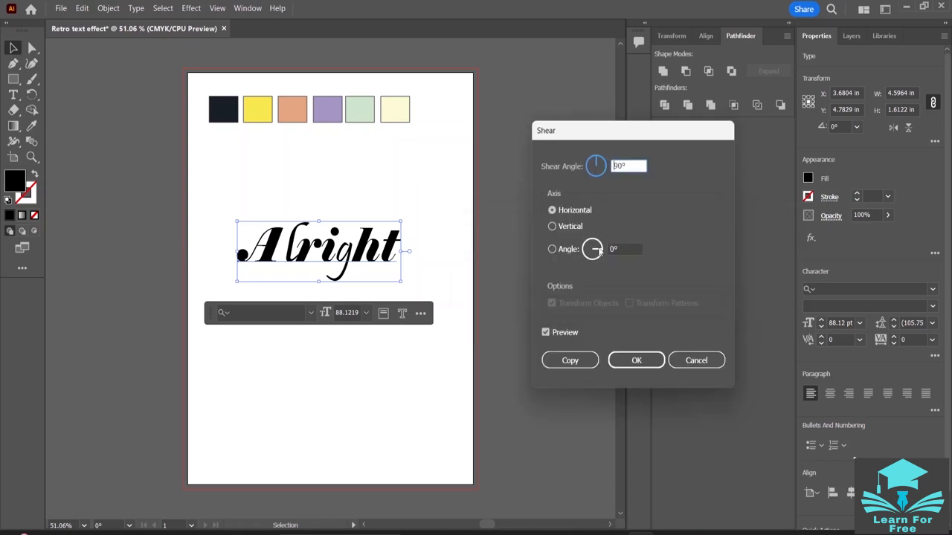
pyautogui.moveTo(596, 248); pyautogui.dragTo(595, 249)
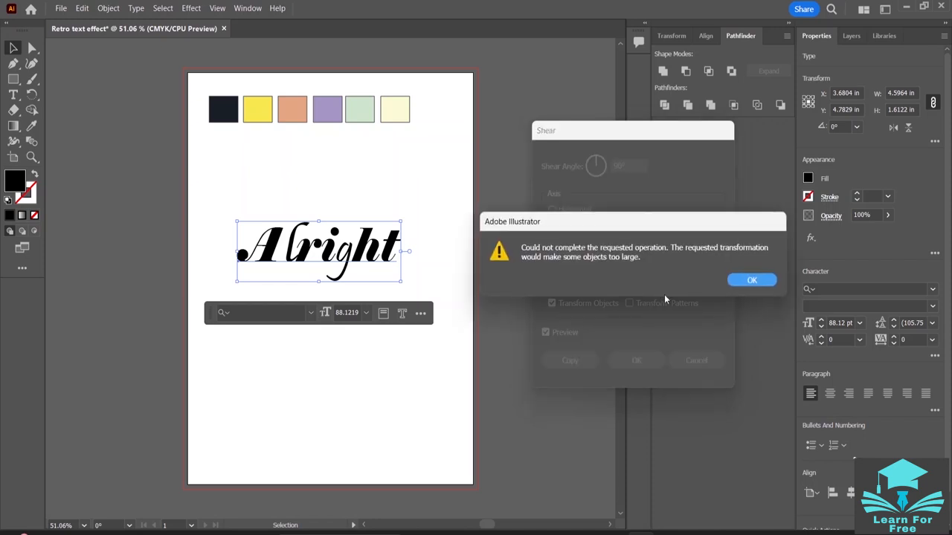
pyautogui.click(772, 279)
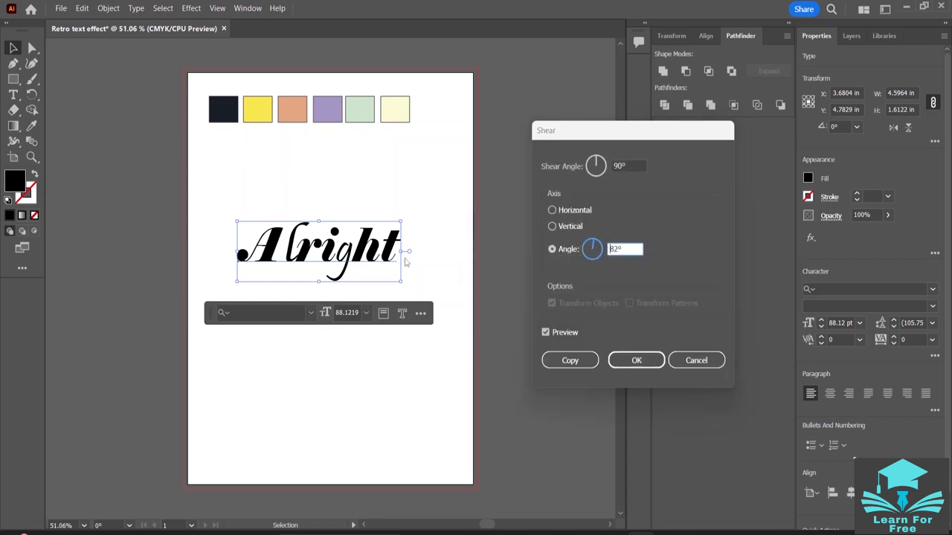
pyautogui.click(647, 360)
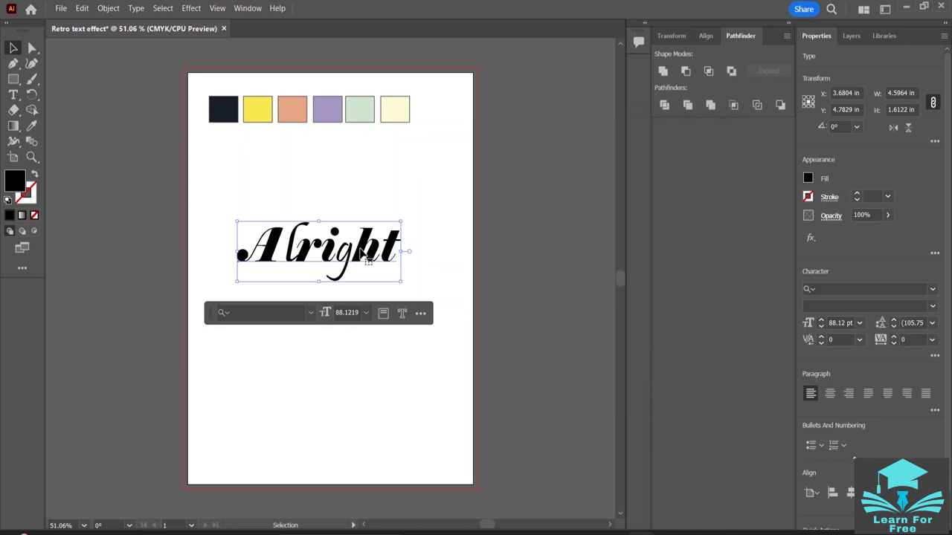
pyautogui.click(396, 251)
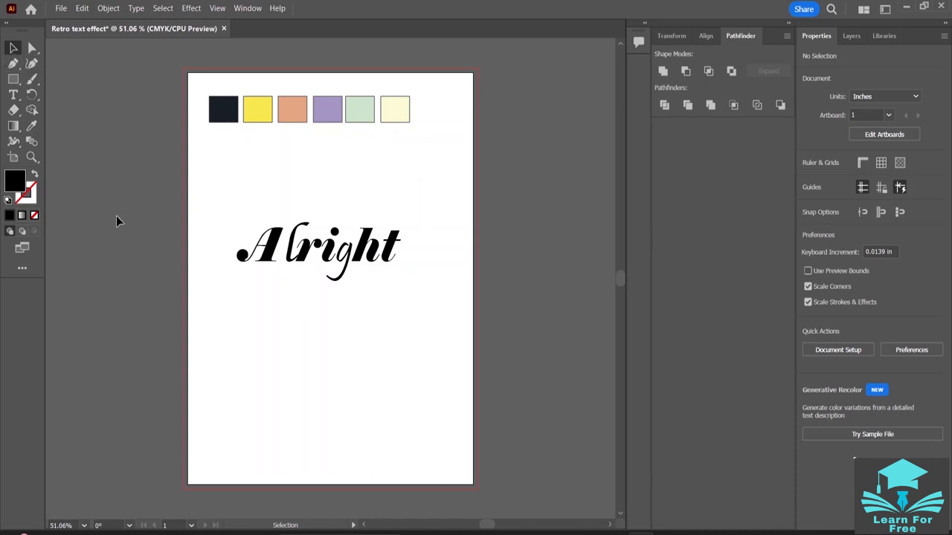
# - Rotate the whole word "Alright" about 5.85° counterclockwise so that it slopes upward to the right
pyautogui.click(313, 248)
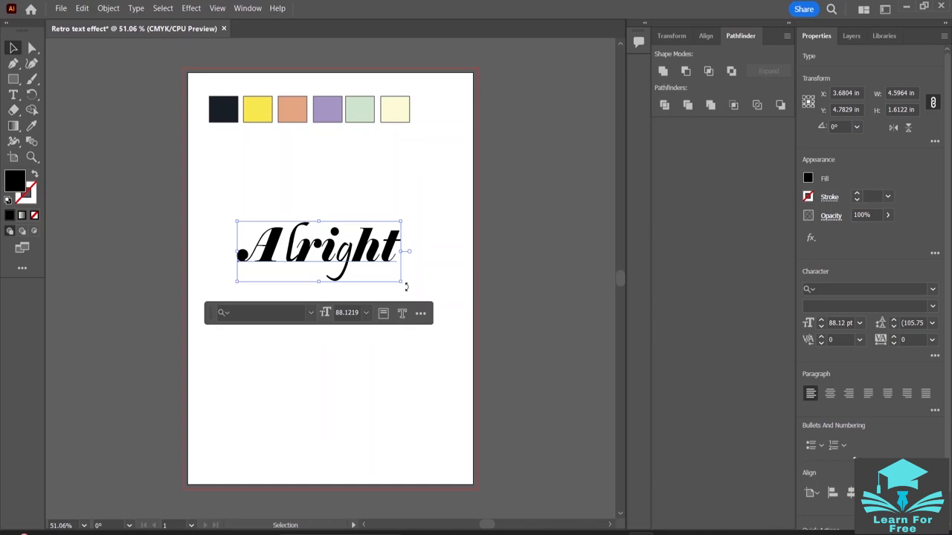
pyautogui.moveTo(406, 285); pyautogui.dragTo(404, 273)
pyautogui.click(436, 278)
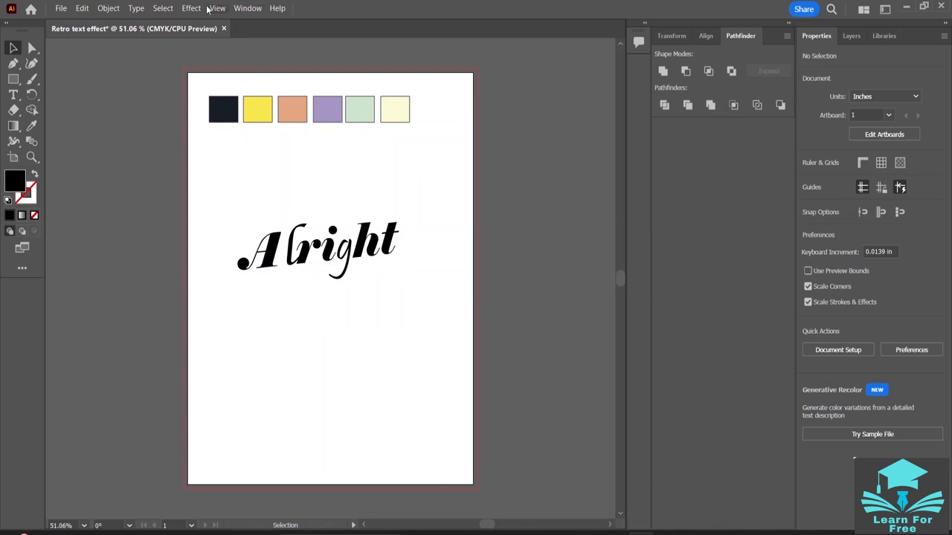
# - Preview a horizontal shear of 25° on the rotated word "Alright" and reduce it to 3°
pyautogui.click(357, 260)
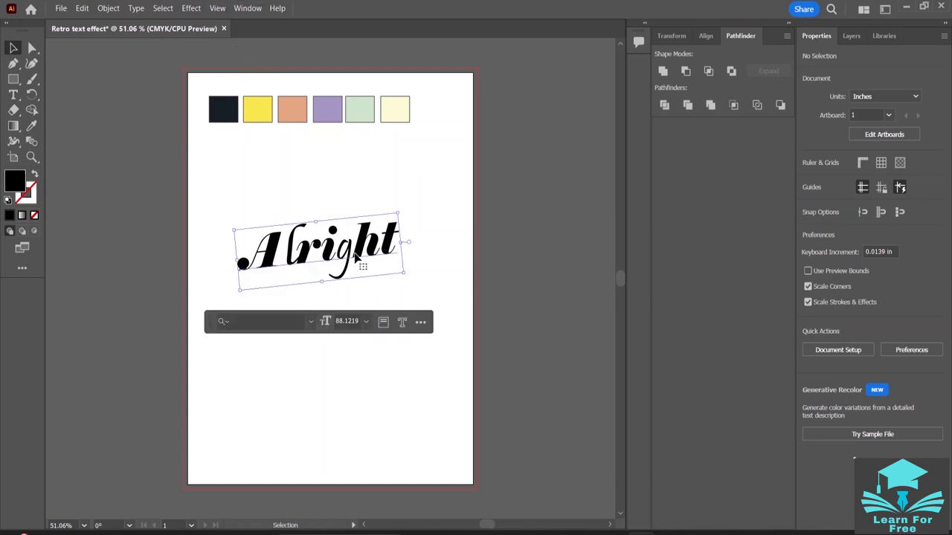
pyautogui.click(108, 8)
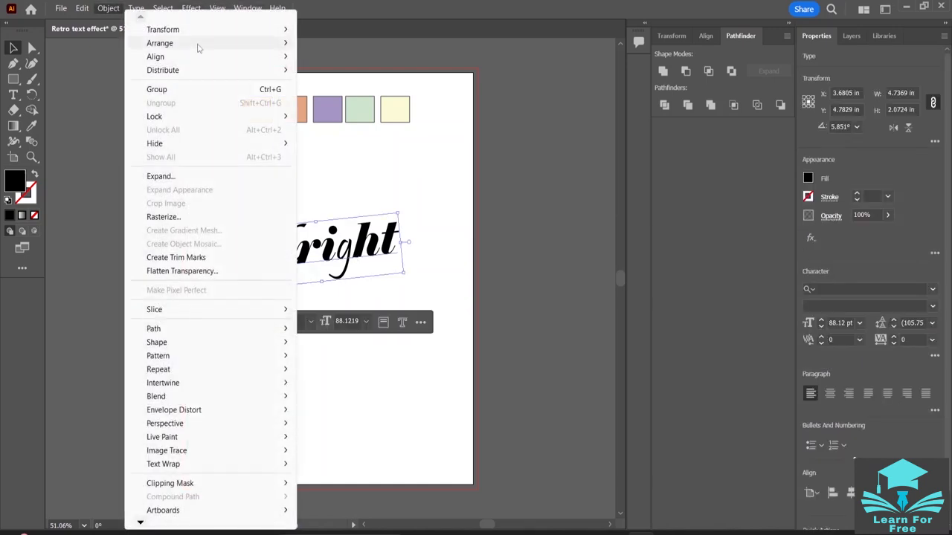
pyautogui.moveTo(207, 29)
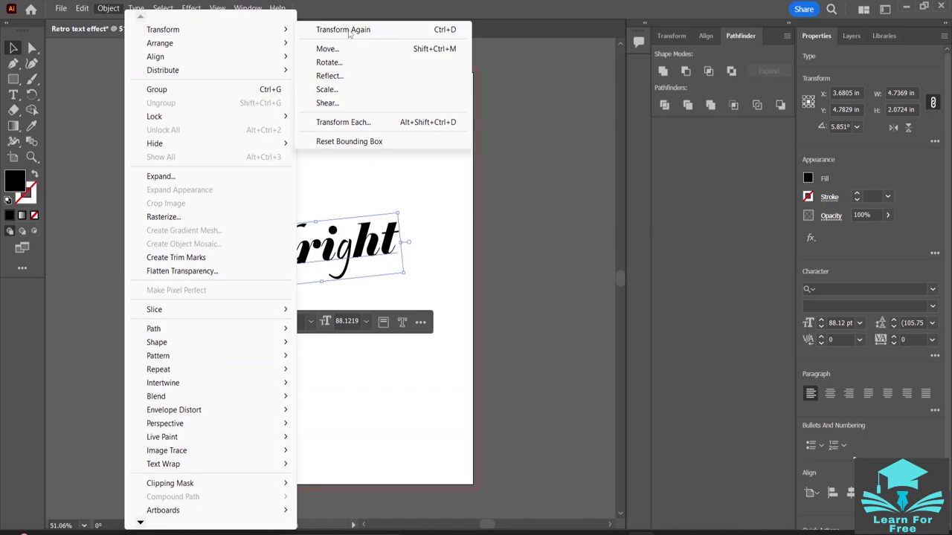
pyautogui.click(347, 104)
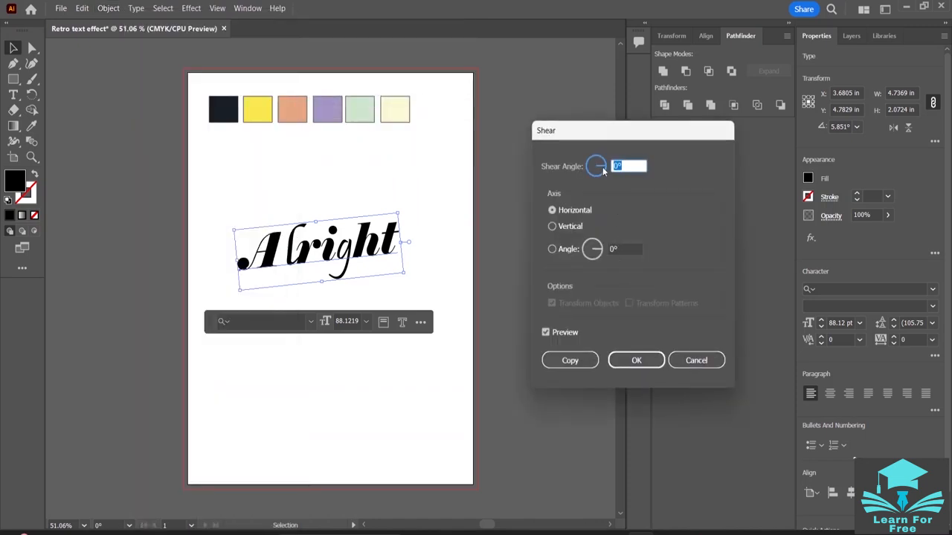
pyautogui.moveTo(603, 167); pyautogui.dragTo(604, 163)
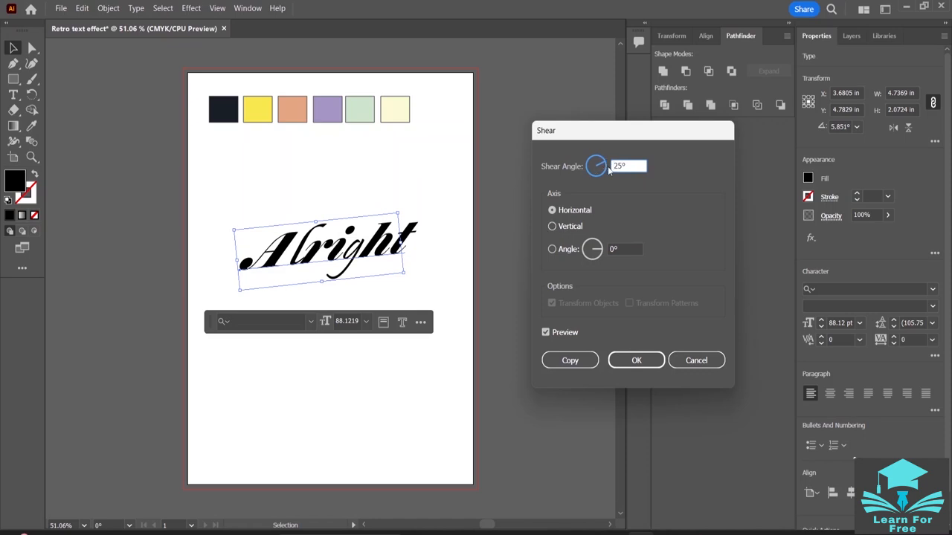
pyautogui.moveTo(609, 171); pyautogui.dragTo(607, 170)
# - Return the shear angle to 0°, set the shear axis angle to 33°, and apply it to "Alright"
pyautogui.click(553, 227)
pyautogui.moveTo(606, 166)
pyautogui.mouseDown()
pyautogui.moveTo(598, 161)
pyautogui.moveTo(609, 169)
pyautogui.mouseUp()
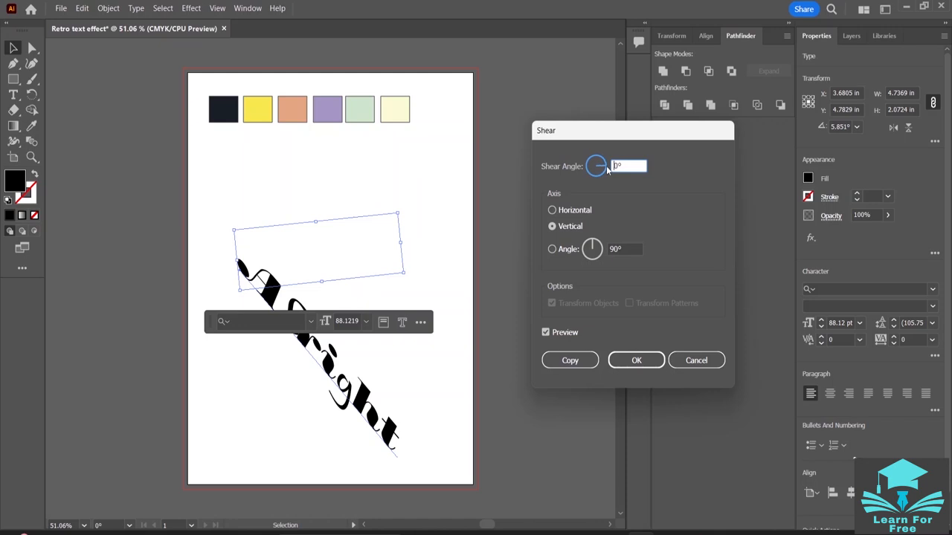
pyautogui.click(592, 243)
pyautogui.moveTo(593, 243); pyautogui.dragTo(600, 245)
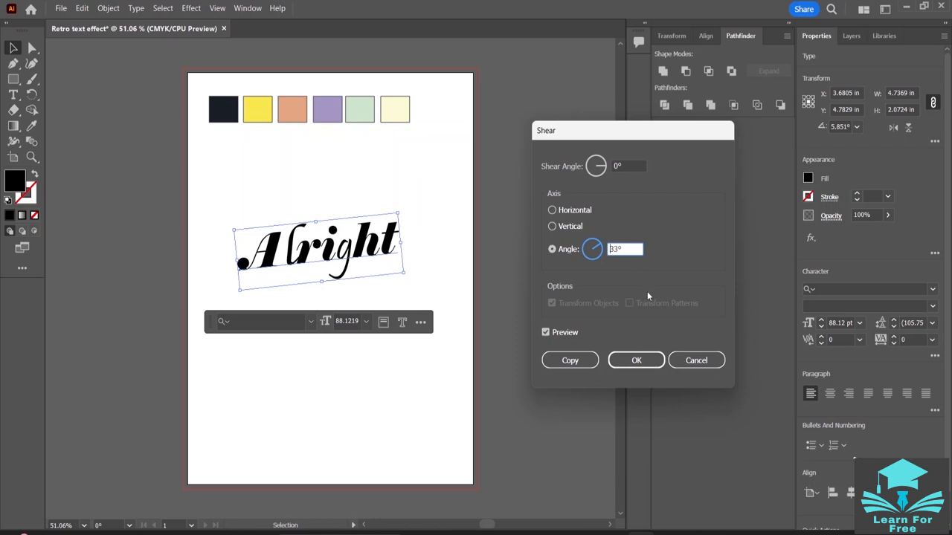
pyautogui.click(639, 360)
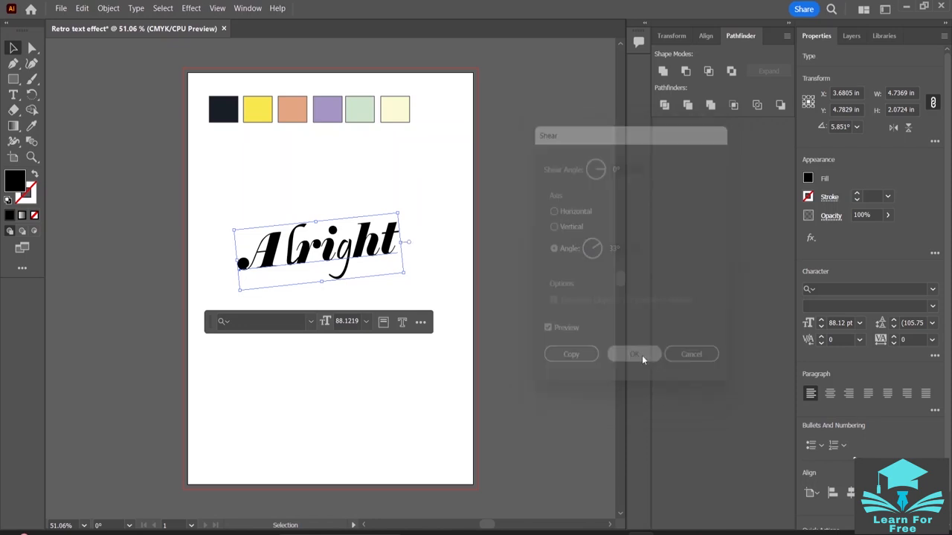
pyautogui.click(424, 165)
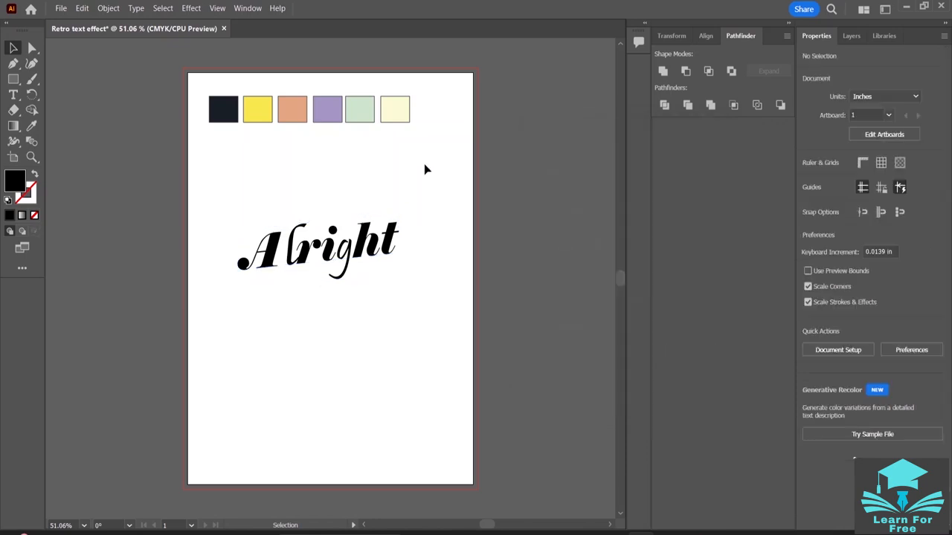
# - Show the Appearance settings for the word "Alright" and place them clear of the artboard
pyautogui.click(270, 260)
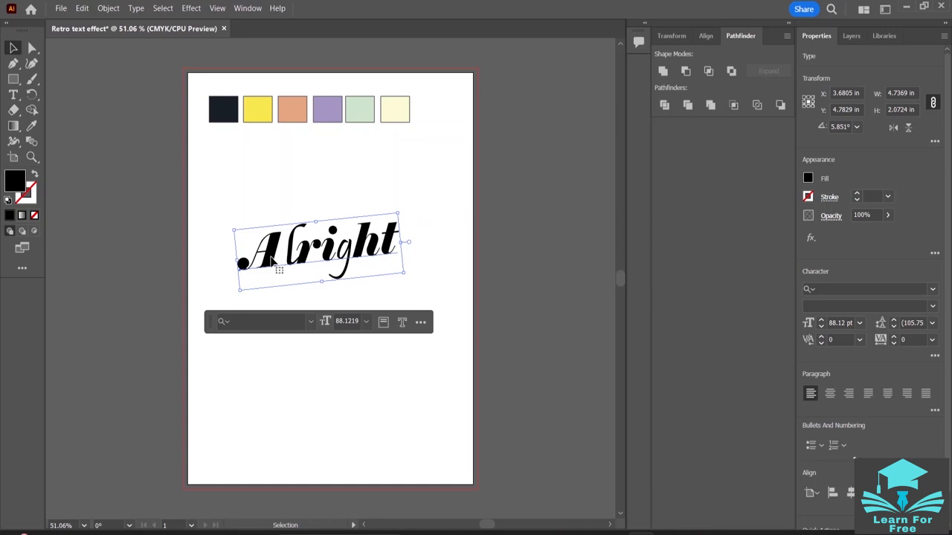
pyautogui.click(239, 9)
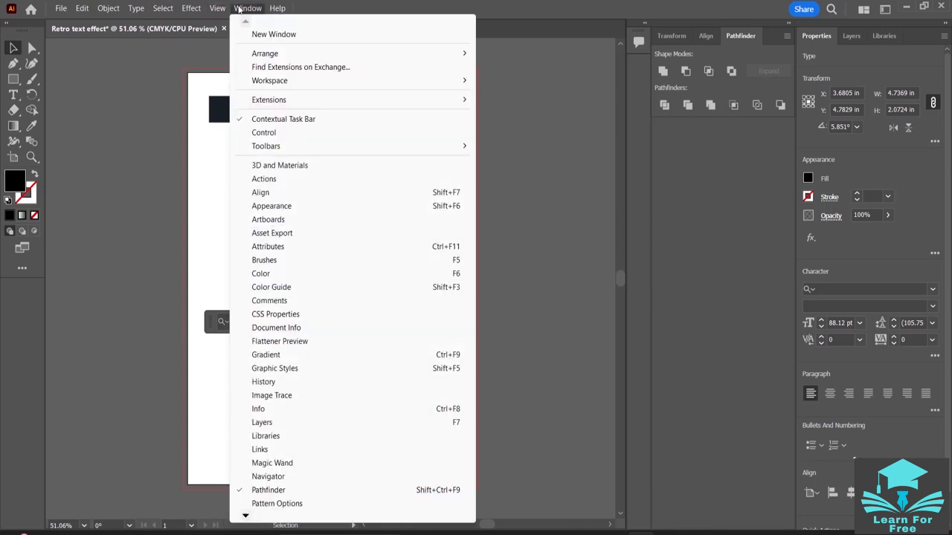
pyautogui.click(287, 206)
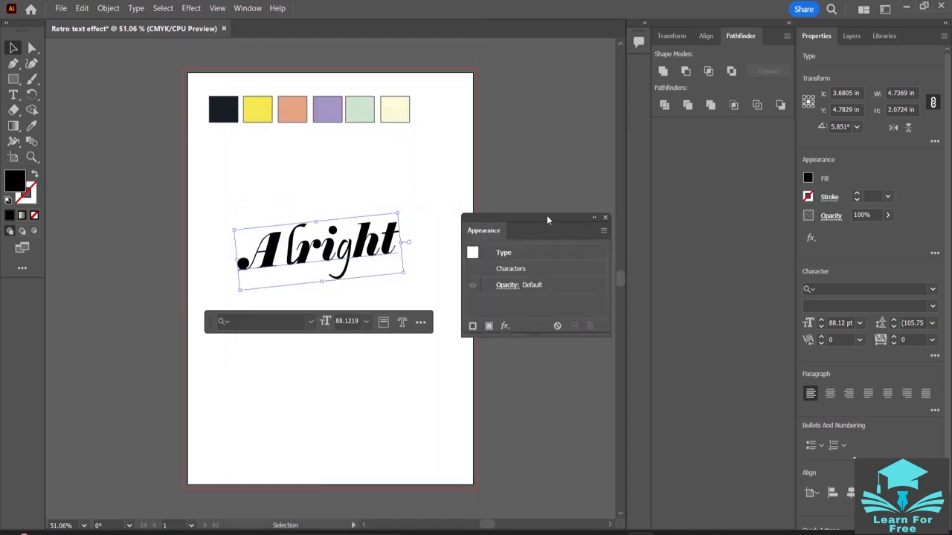
pyautogui.moveTo(547, 216); pyautogui.dragTo(89, 385)
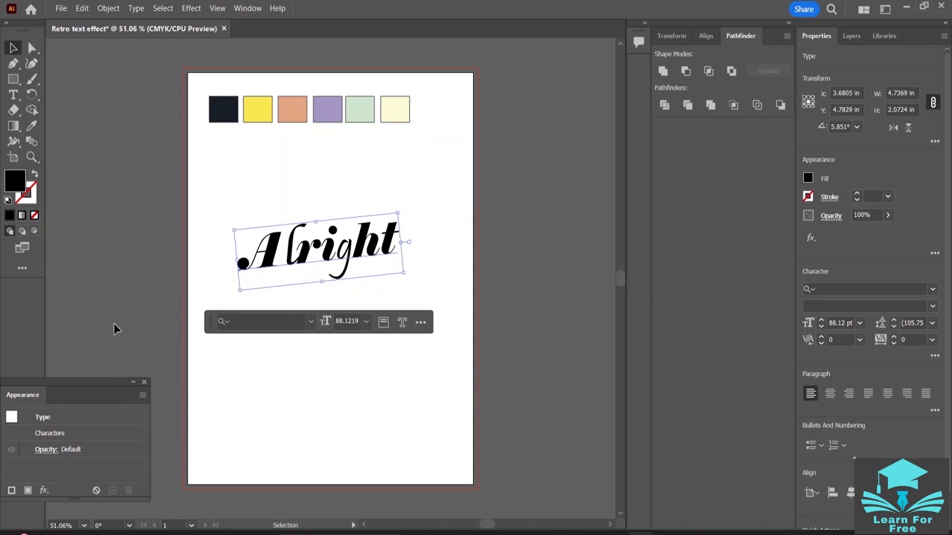
# - Remove the default fill color from "Alright" and add a new fill to its appearance attributes
pyautogui.click(34, 216)
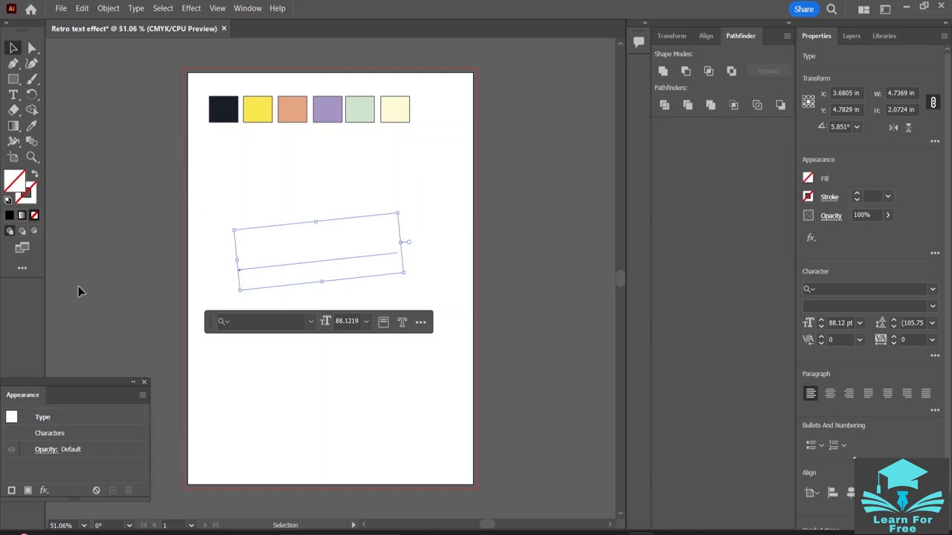
pyautogui.click(28, 492)
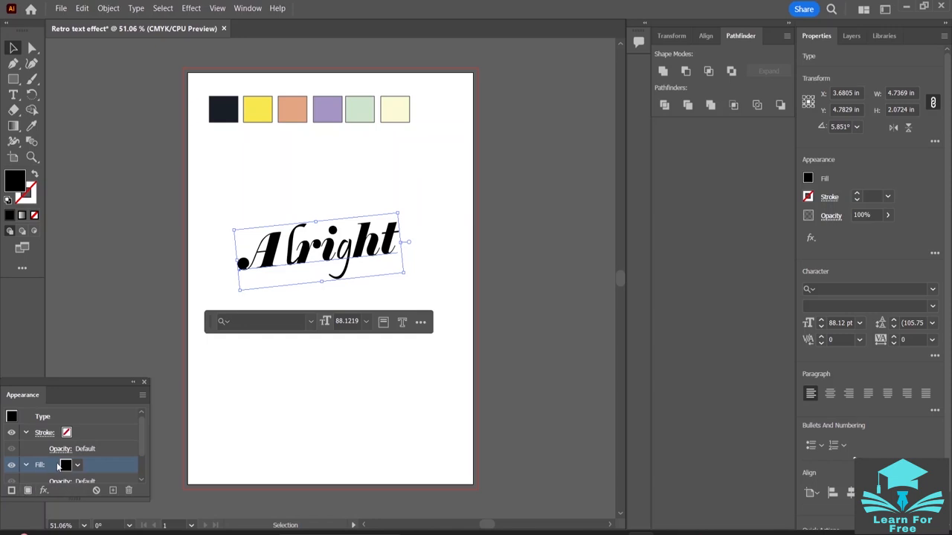
pyautogui.scroll(-2, 53, 462)
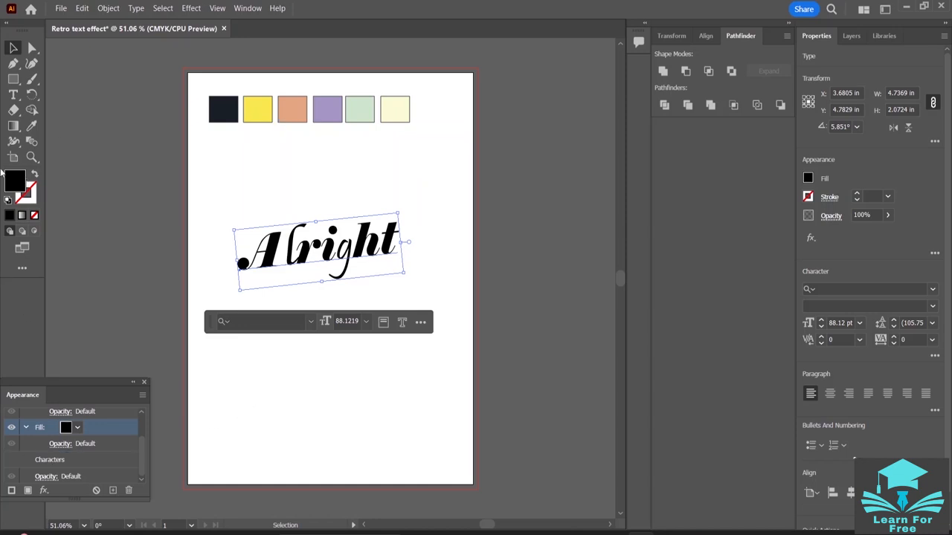
# - Color the new fill of "Alright" with the pale cream sampled from the last palette square, comparing it with the dark navy
pyautogui.click(32, 128)
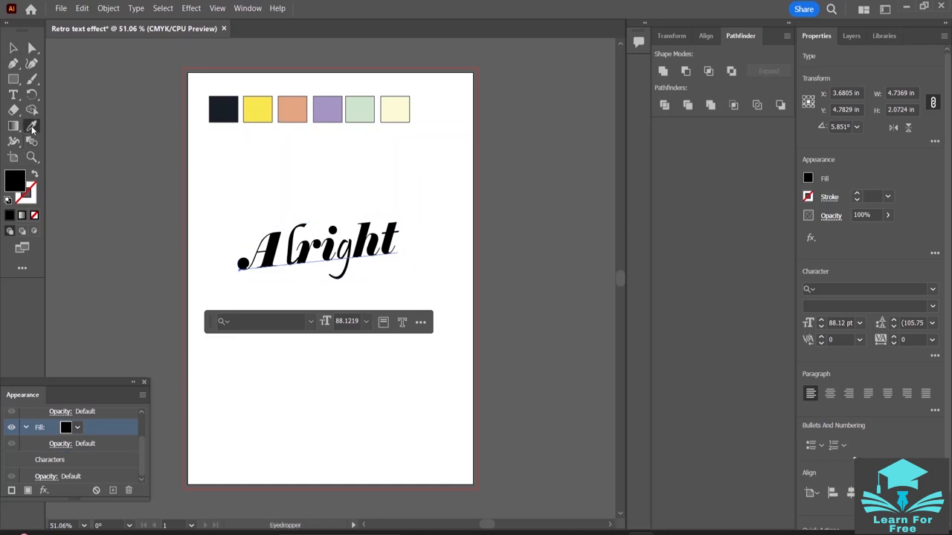
pyautogui.click(404, 111)
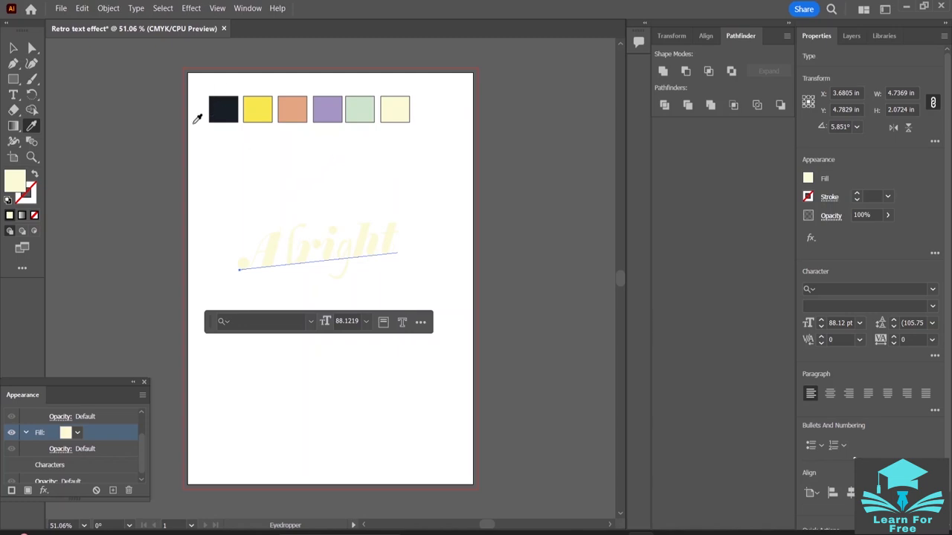
pyautogui.click(223, 108)
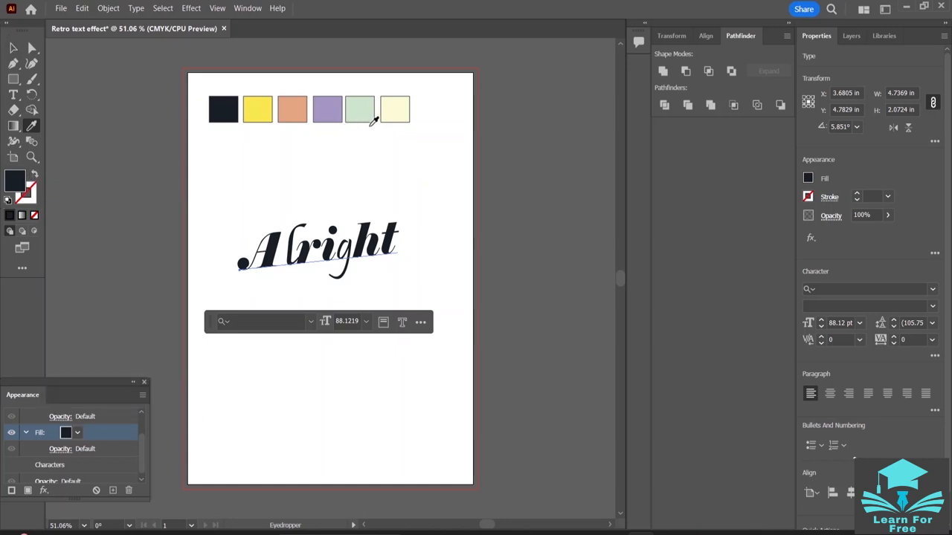
pyautogui.click(397, 111)
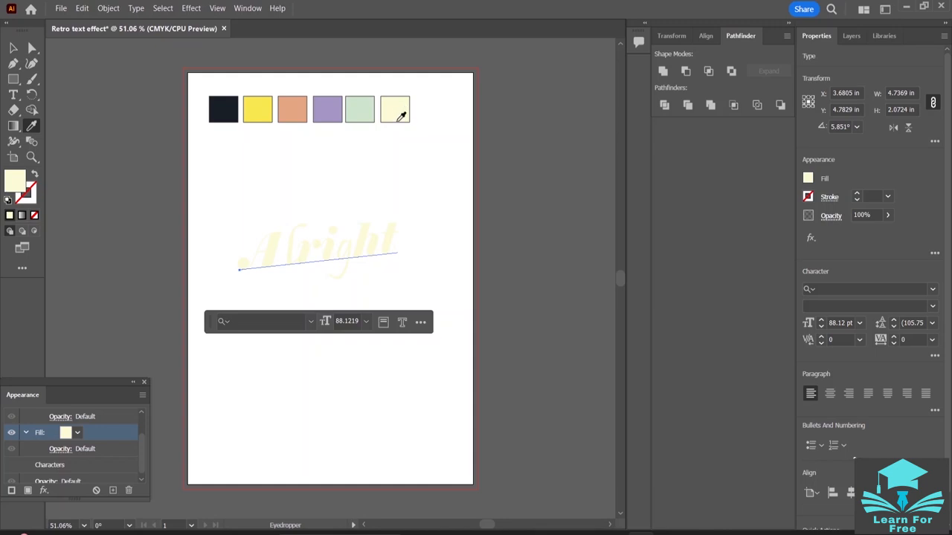
pyautogui.scroll(-1, 63, 450)
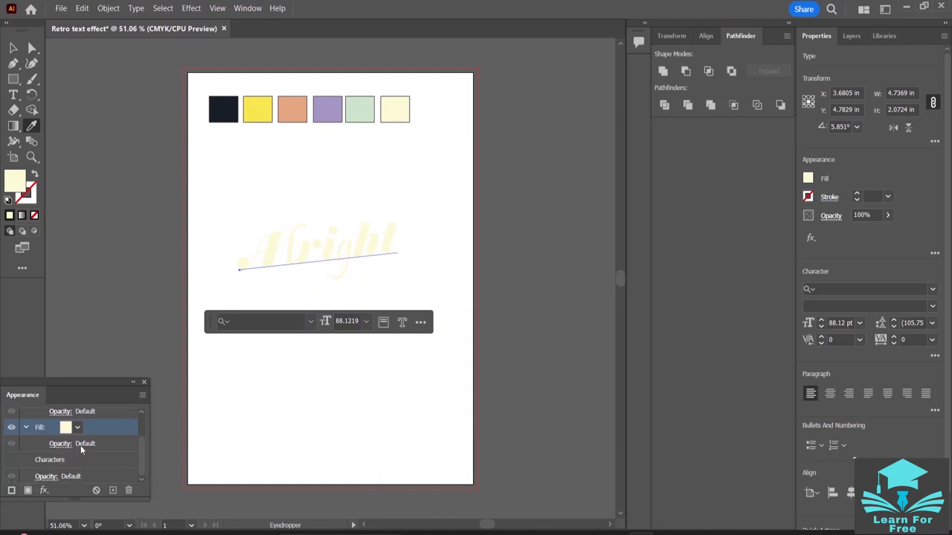
# - Make the stroke of "Alright" the active attribute and set its weight to 4 pt
pyautogui.press('x')
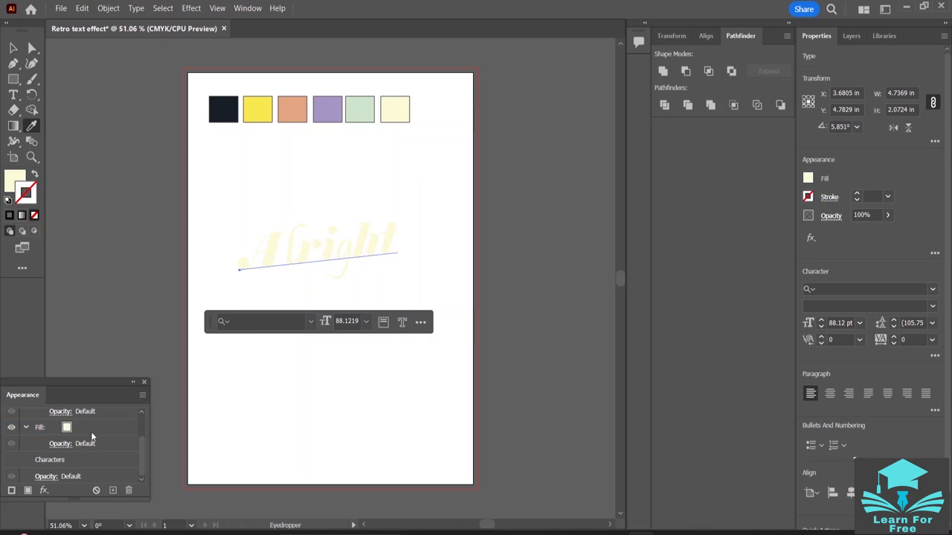
pyautogui.scroll(2, 75, 444)
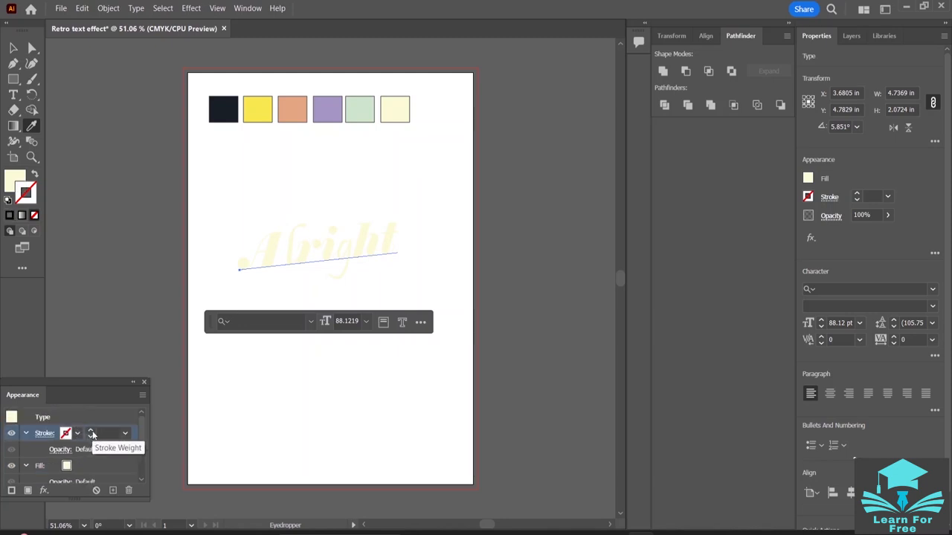
pyautogui.click(90, 431)
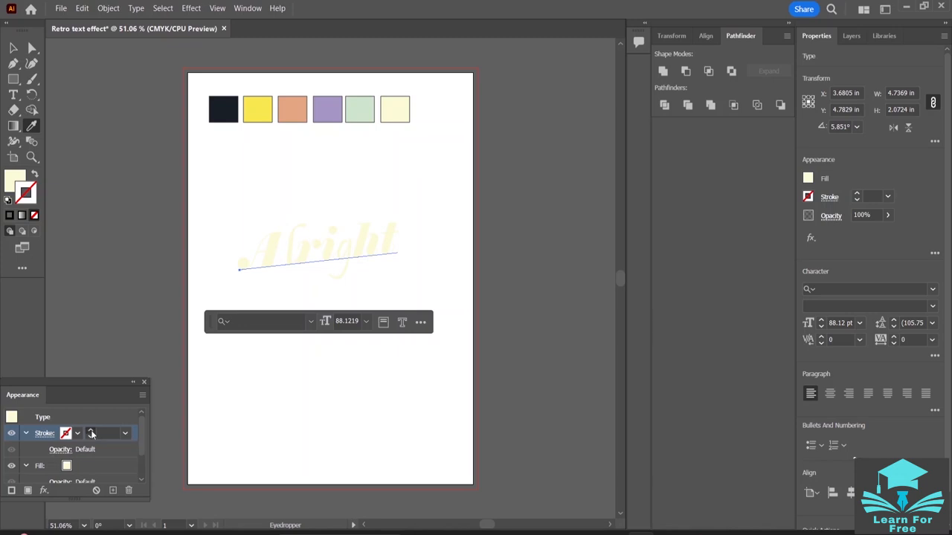
pyautogui.click(91, 431)
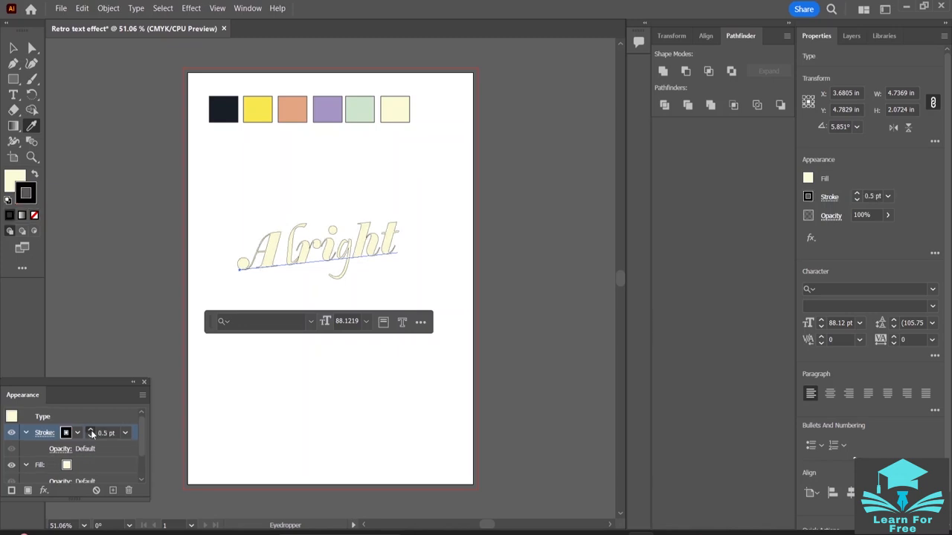
pyautogui.click(90, 431)
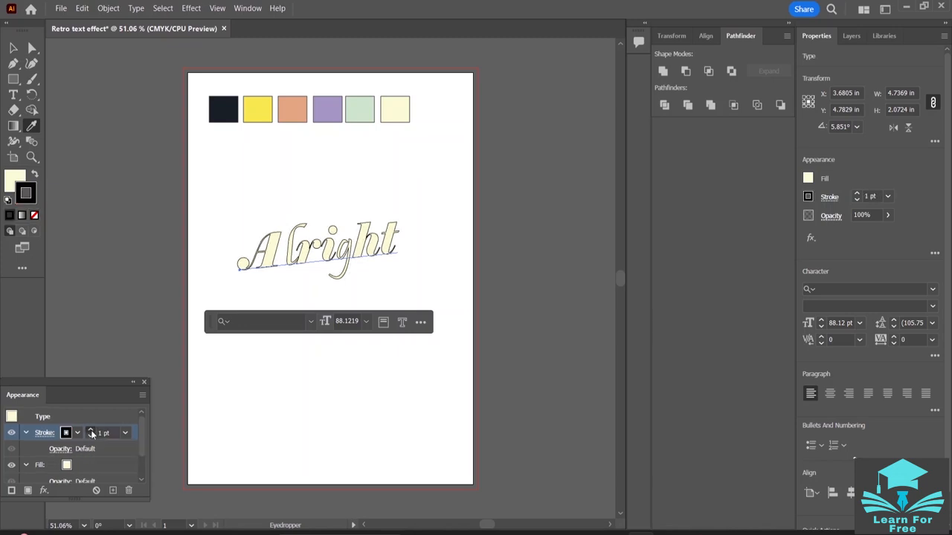
pyautogui.click(91, 432)
pyautogui.click(90, 432)
pyautogui.click(91, 431)
pyautogui.click(91, 432)
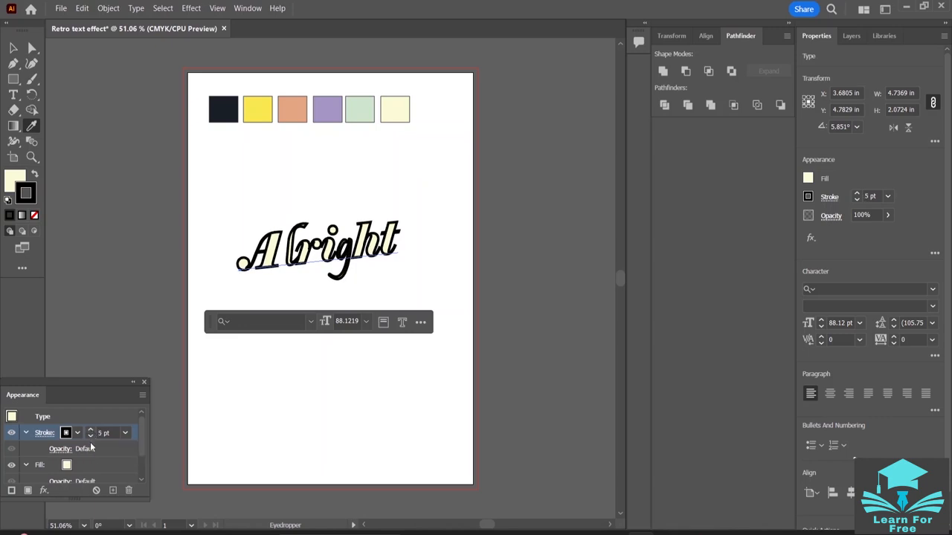
pyautogui.click(90, 435)
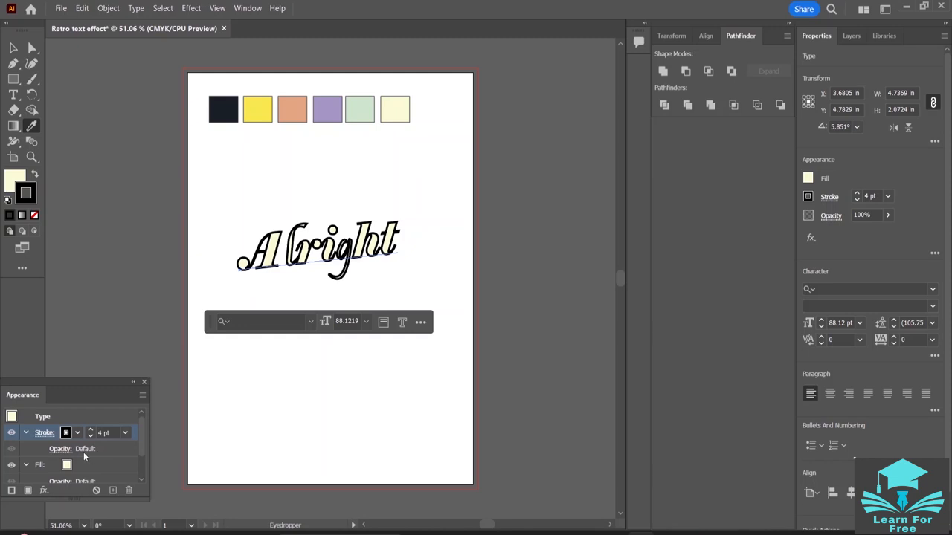
# - Color the stroke of "Alright" with the dark navy sampled from the first palette square and return to the Selection tool
pyautogui.click(46, 434)
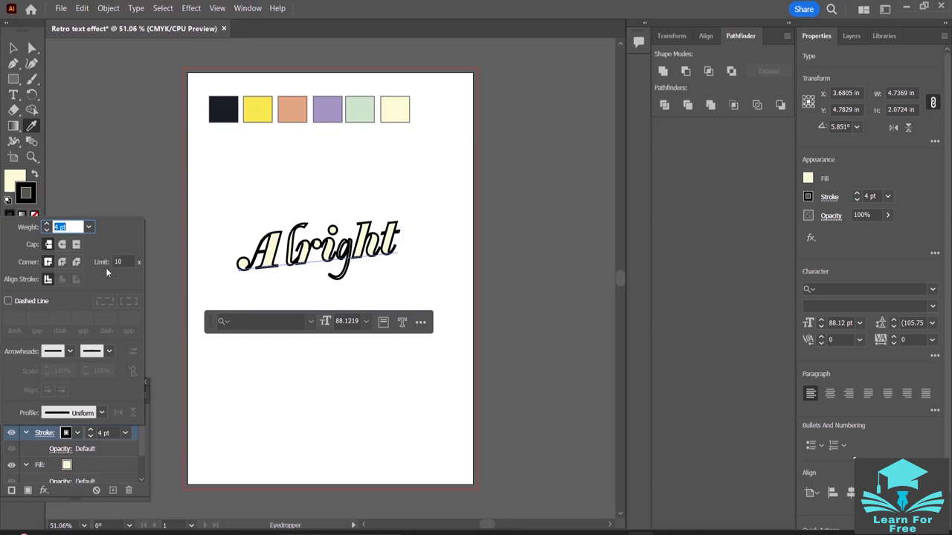
pyautogui.click(117, 206)
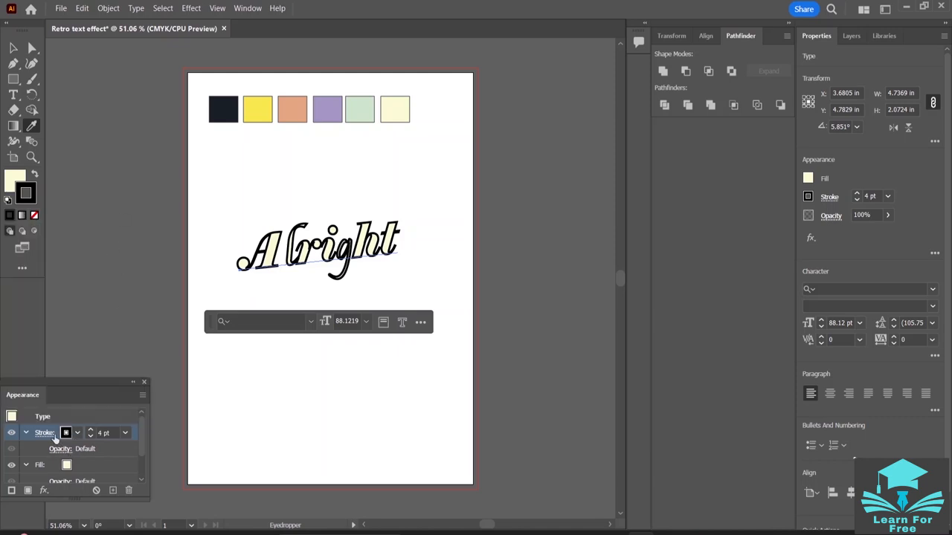
pyautogui.scroll(-2, 64, 438)
pyautogui.scroll(2, 72, 445)
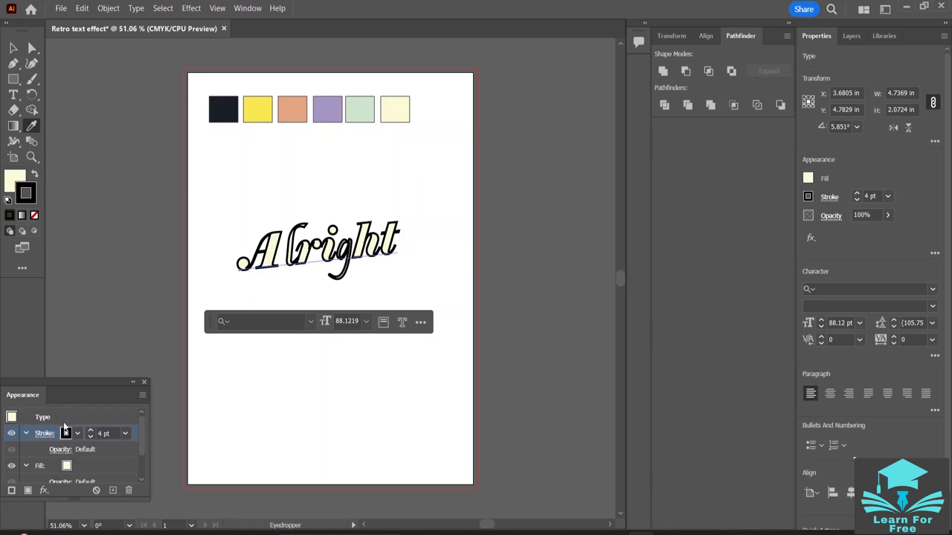
pyautogui.keyDown('shift'); pyautogui.click(224, 113); pyautogui.keyUp('shift')
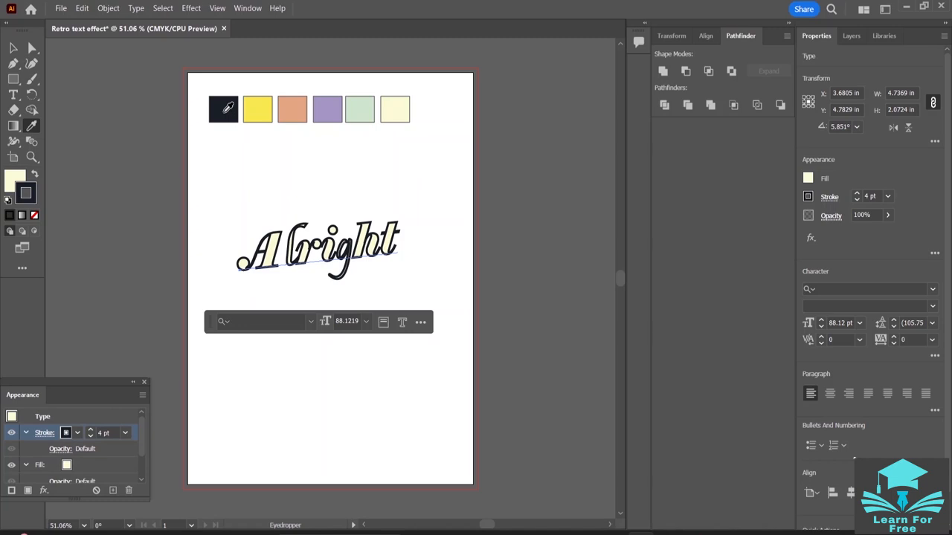
pyautogui.keyDown('shift'); pyautogui.click(286, 105); pyautogui.keyUp('shift')
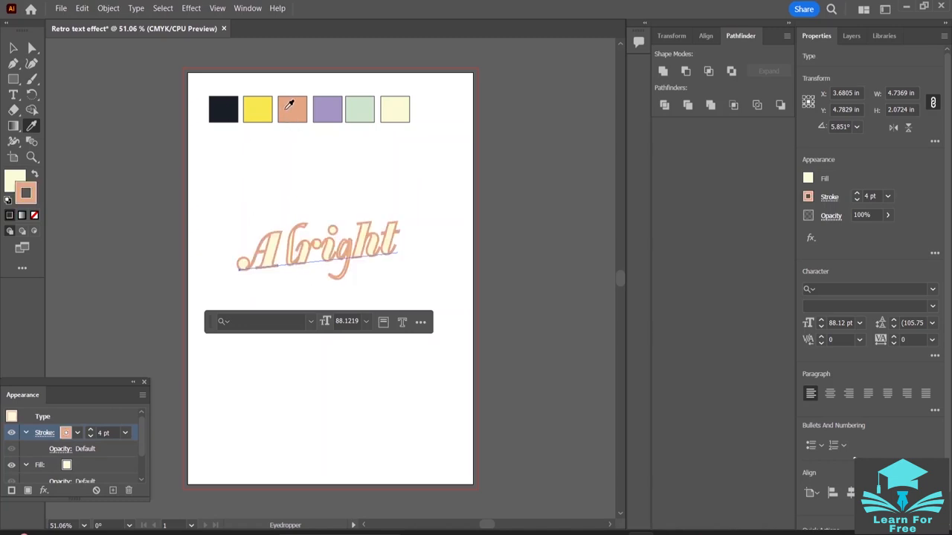
pyautogui.keyDown('shift'); pyautogui.click(229, 109); pyautogui.keyUp('shift')
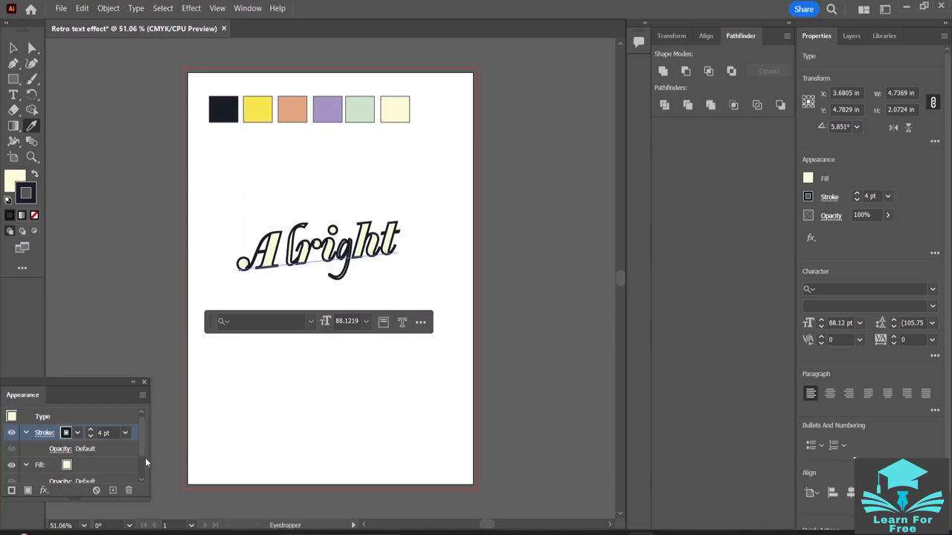
pyautogui.click(83, 357)
pyautogui.hotkey('ctrl', 'z')
pyautogui.hotkey('ctrl', 'z')
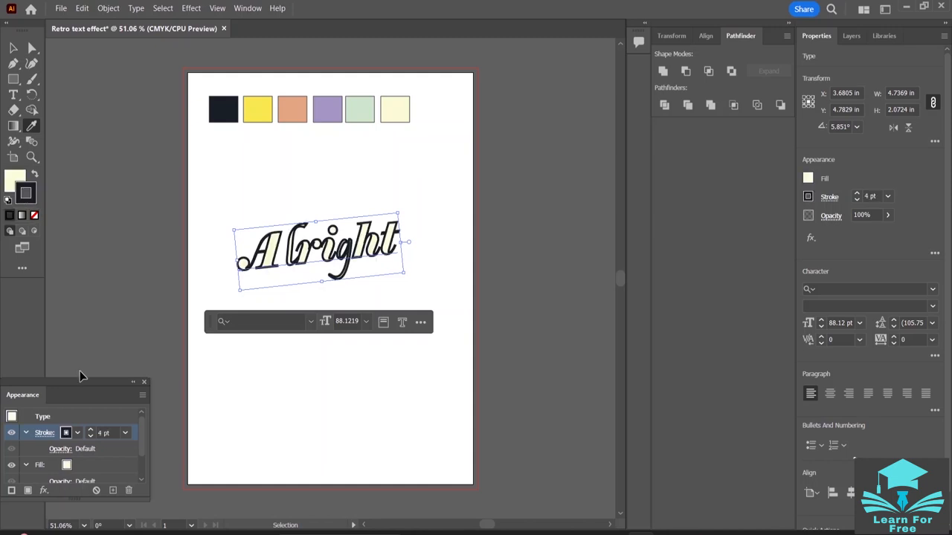
pyautogui.press('v')
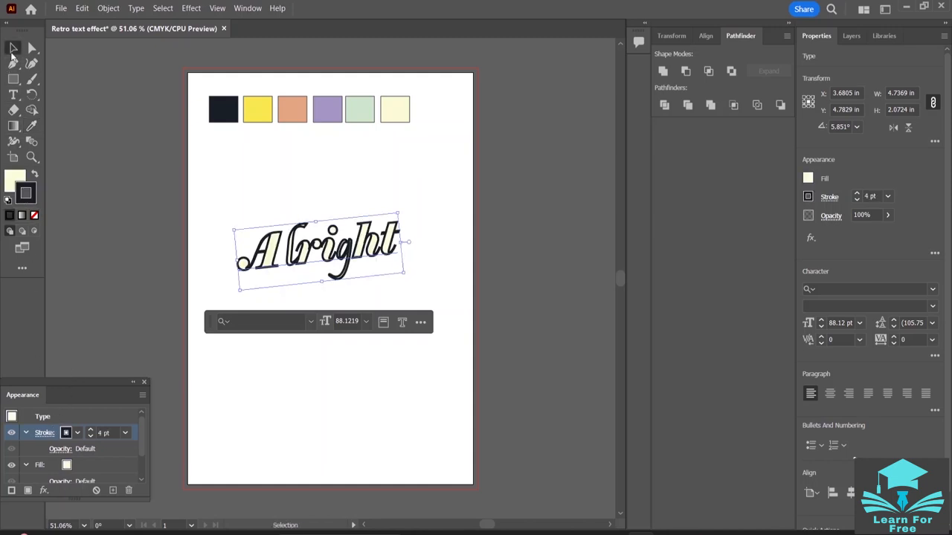
pyautogui.scroll(-2, 76, 460)
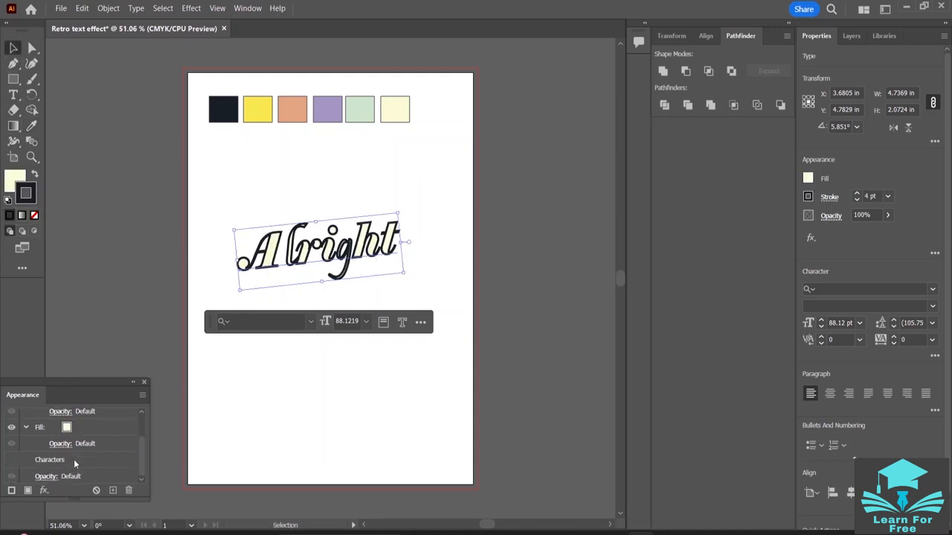
pyautogui.scroll(2, 74, 459)
pyautogui.scroll(-2, 72, 450)
pyautogui.scroll(2, 61, 447)
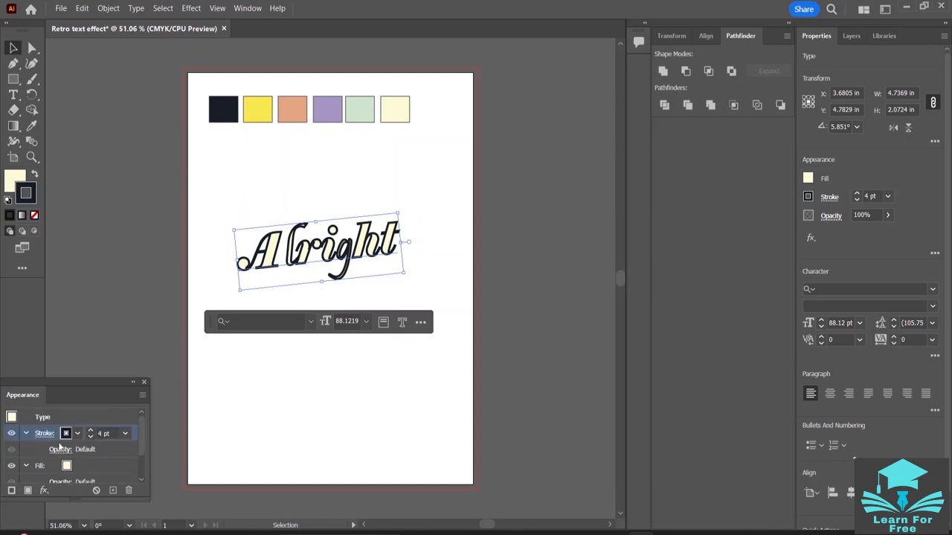
pyautogui.scroll(-2, 65, 461)
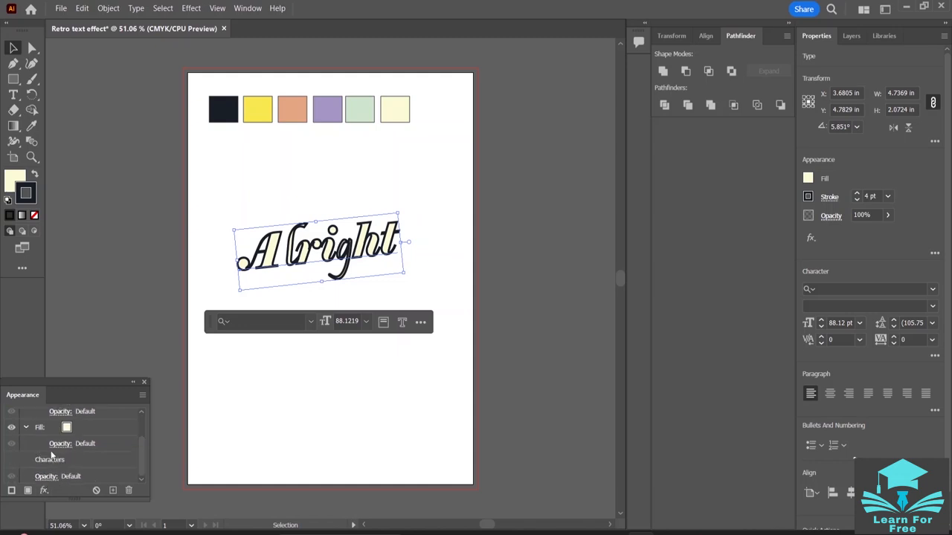
pyautogui.scroll(2, 52, 457)
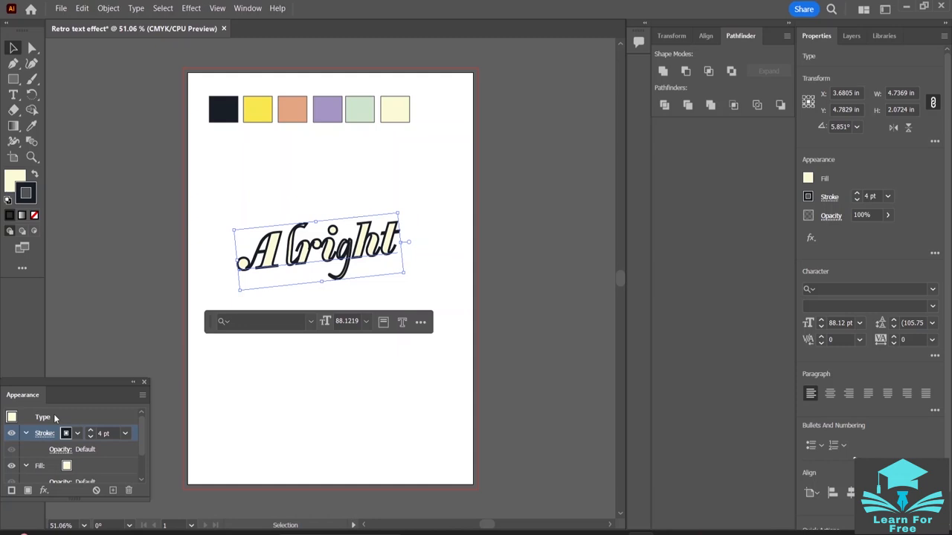
# - Collapse the stroke and fill attributes of "Alright", place the fill above the stroke, and deselect the word
pyautogui.click(45, 433)
pyautogui.click(21, 434)
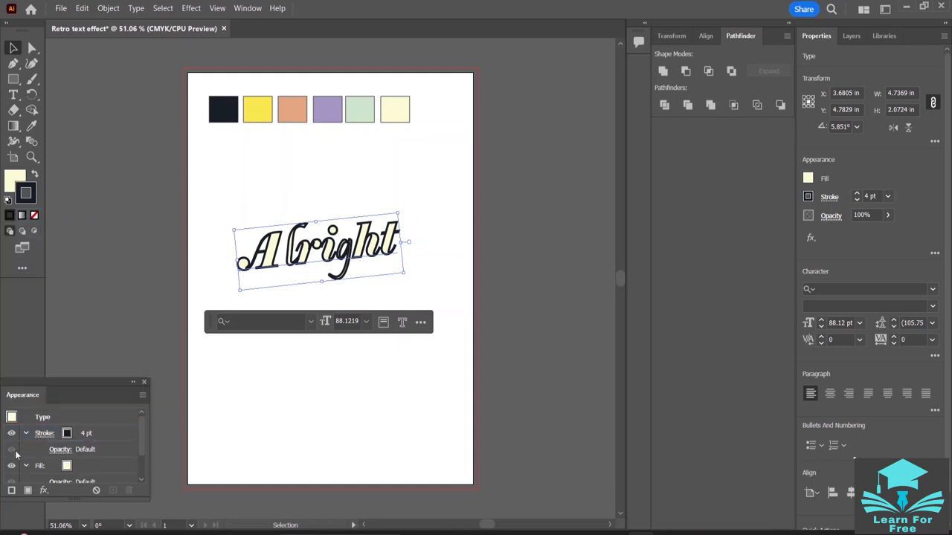
pyautogui.click(25, 434)
pyautogui.click(33, 434)
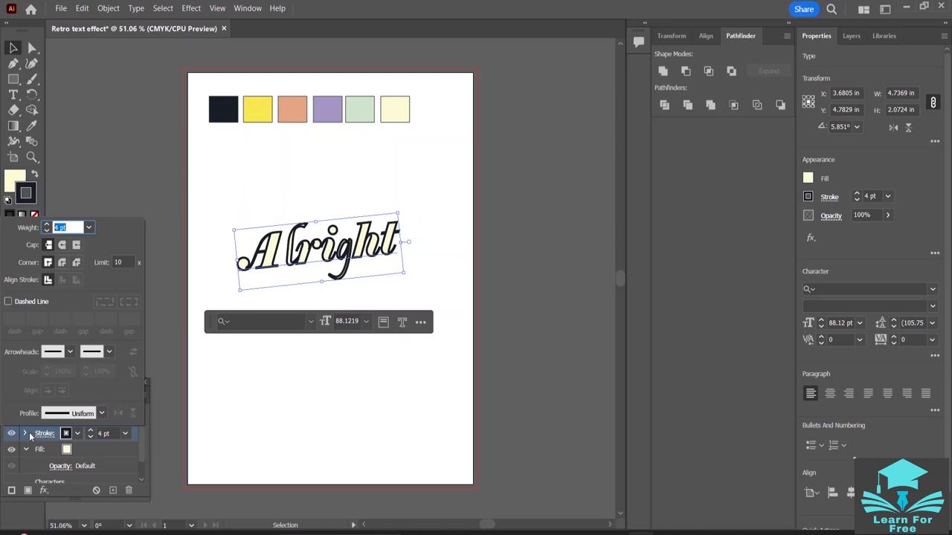
pyautogui.click(29, 437)
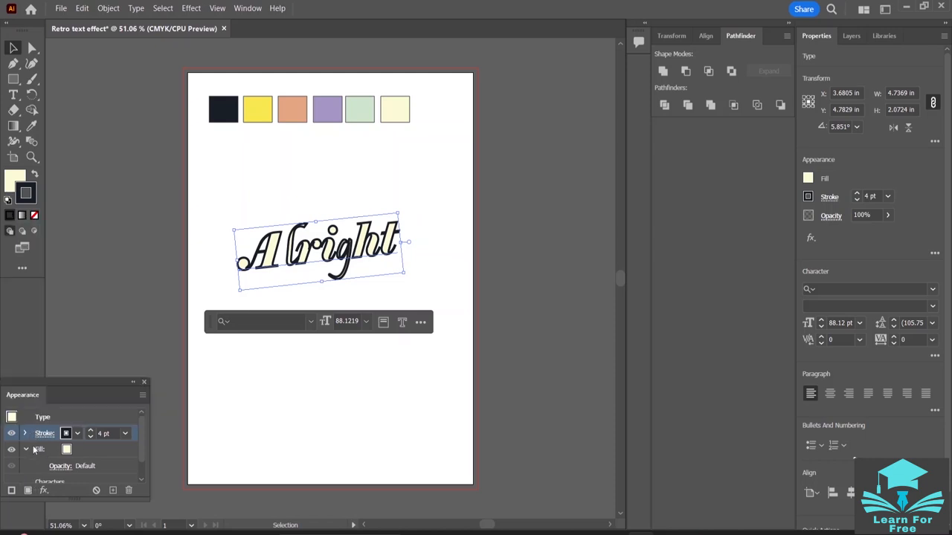
pyautogui.click(26, 450)
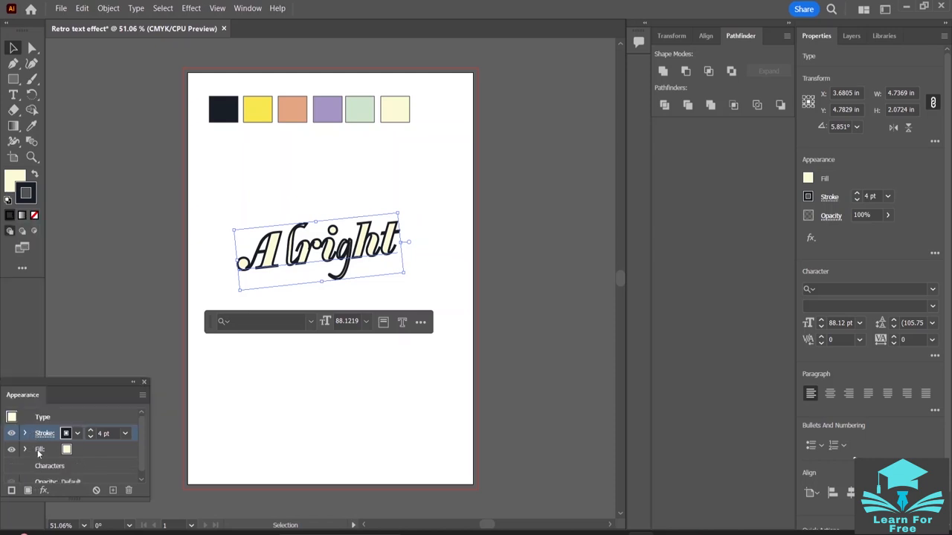
pyautogui.moveTo(39, 451); pyautogui.dragTo(44, 436)
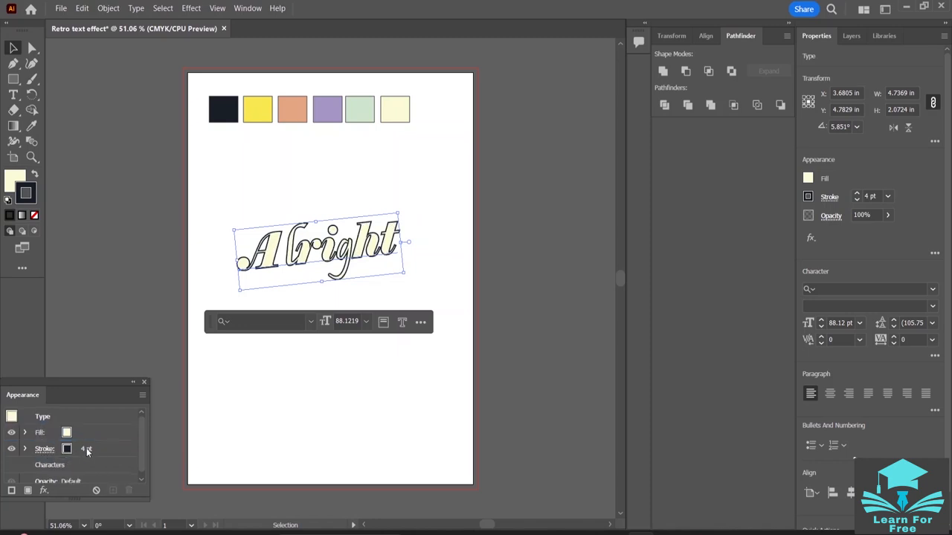
pyautogui.click(114, 250)
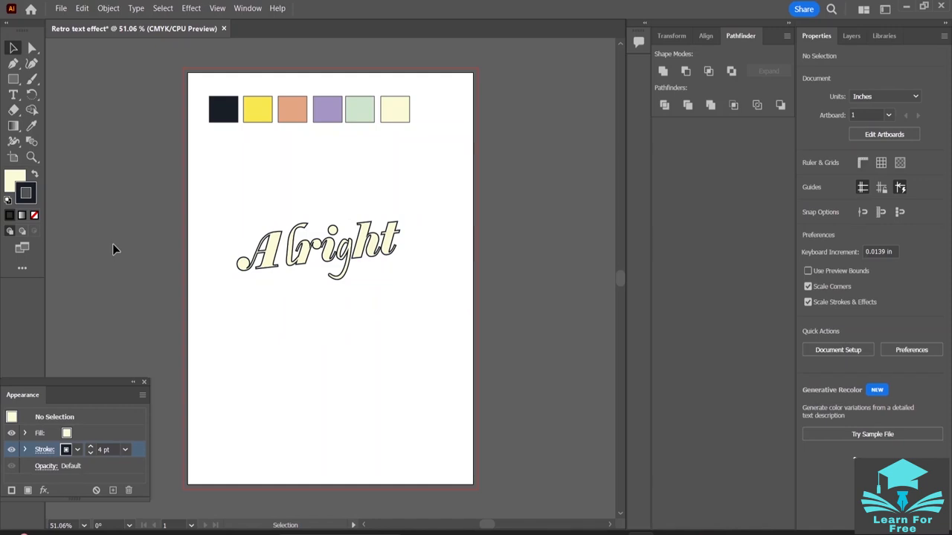
# - Start a Transform effect on the active stroke and set its horizontal and vertical move to 1 in each
pyautogui.click(44, 490)
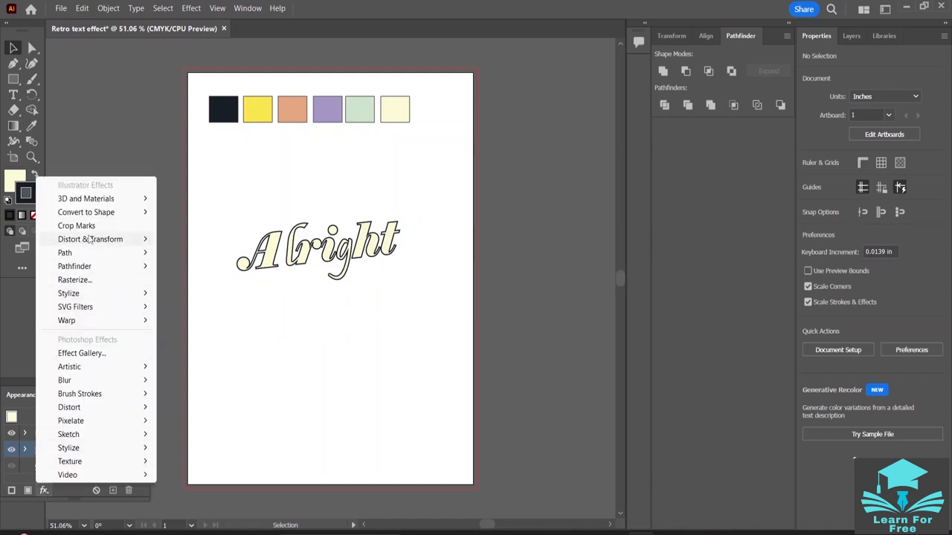
pyautogui.moveTo(90, 239)
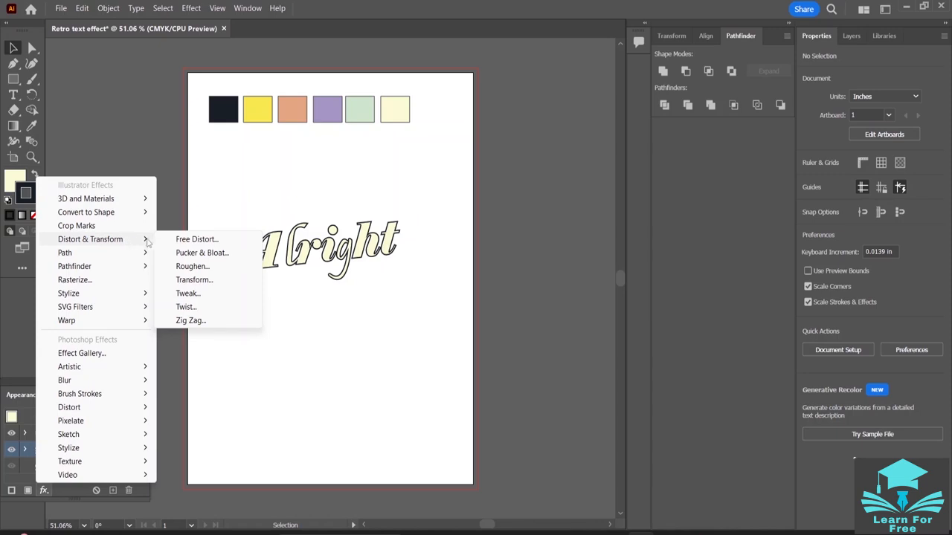
pyautogui.click(195, 281)
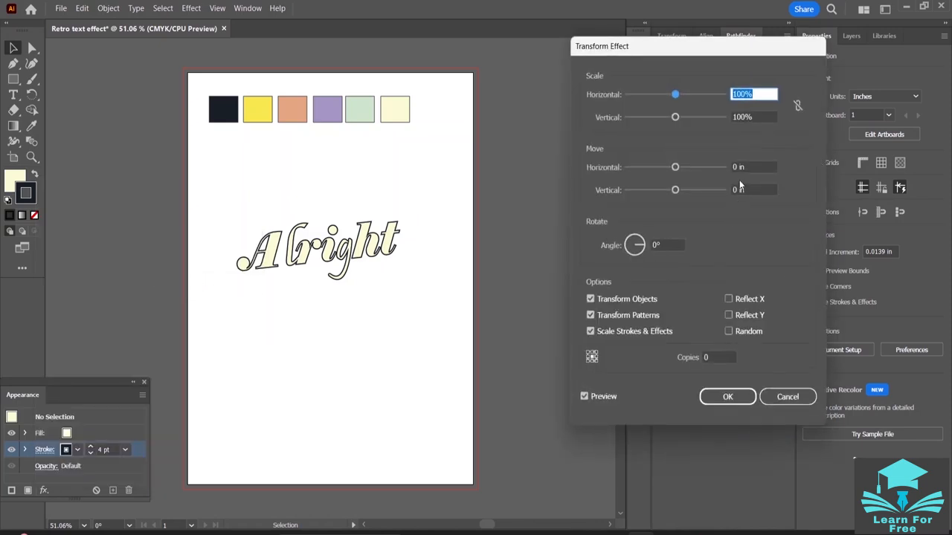
pyautogui.click(735, 167)
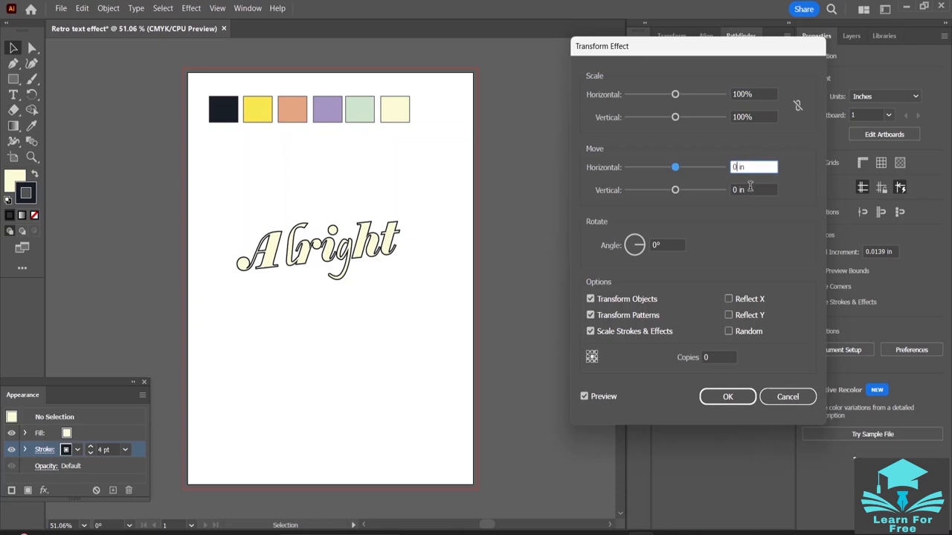
pyautogui.press('BackSpace')
pyautogui.write('1')
pyautogui.press('Tab')
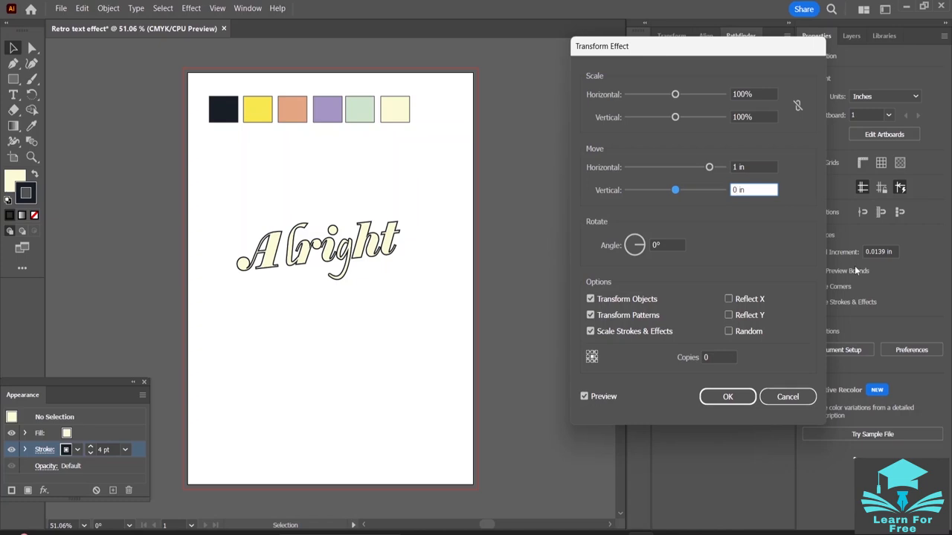
pyautogui.press('BackSpace')
pyautogui.write('1')
# - Try 10 and 30 copies in the Transform effect, refreshing its preview
pyautogui.click(710, 357)
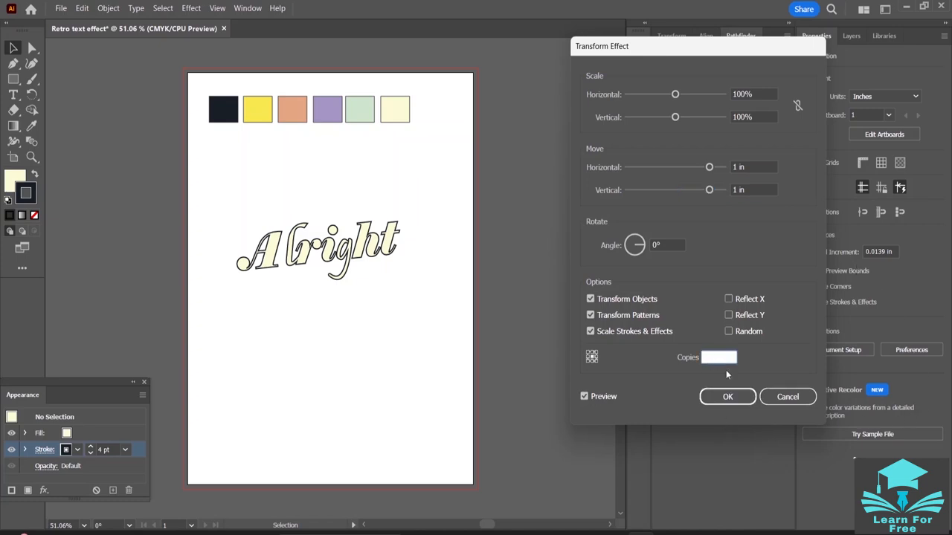
pyautogui.write('10')
pyautogui.click(586, 397)
pyautogui.doubleClick(716, 360)
pyautogui.write('1')
pyautogui.press('BackSpace')
pyautogui.write('30')
pyautogui.click(583, 397)
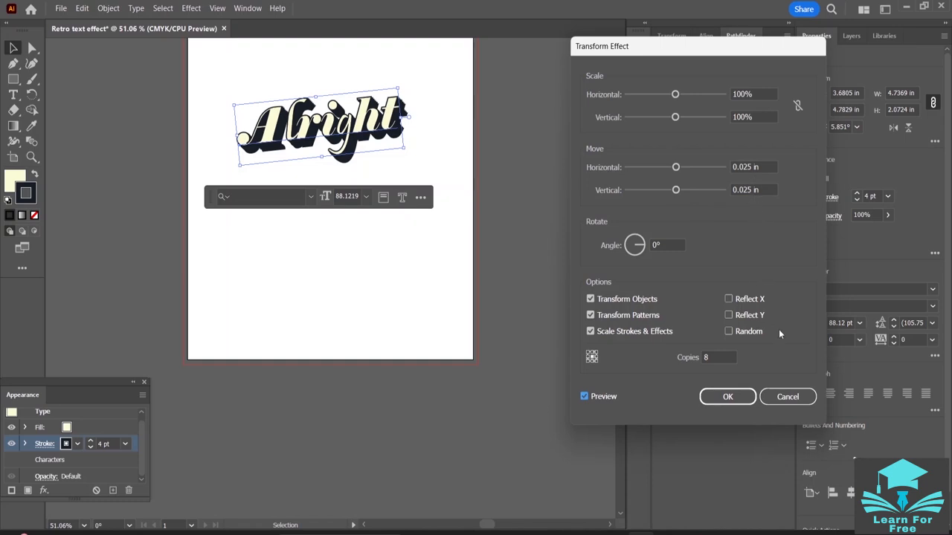
# - Set the Transform effect on the navy stroke of "Alright" to 5 copies, preview it and apply it
pyautogui.doubleClick(714, 358)
pyautogui.press('BackSpace')
pyautogui.write('5')
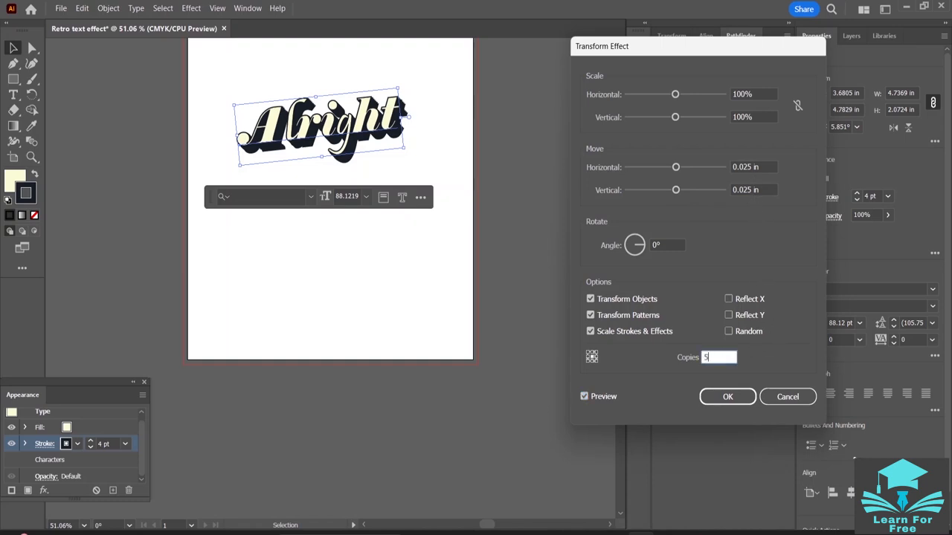
pyautogui.click(584, 397)
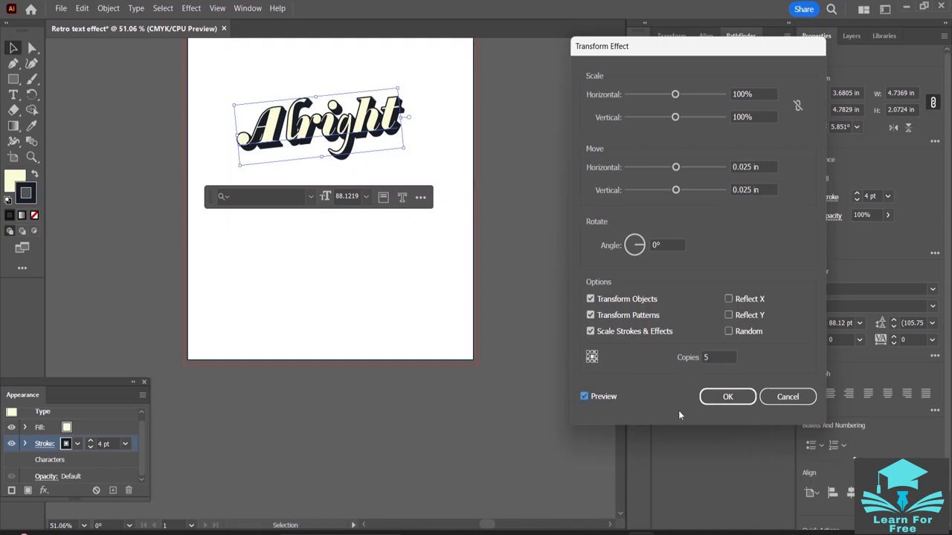
pyautogui.click(729, 396)
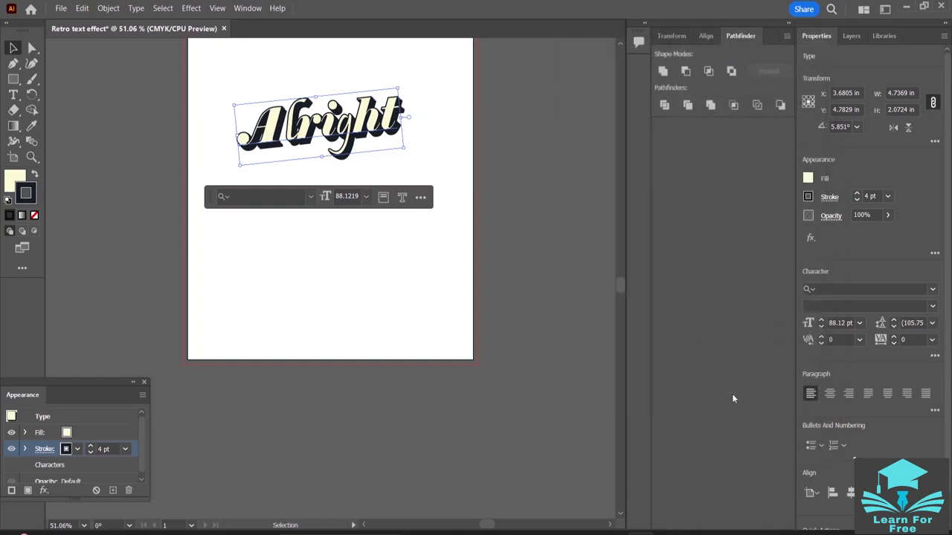
# - Add a second stroke to the appearance of "Alright", make the lower stroke the active attribute and deselect the word
pyautogui.click(11, 495)
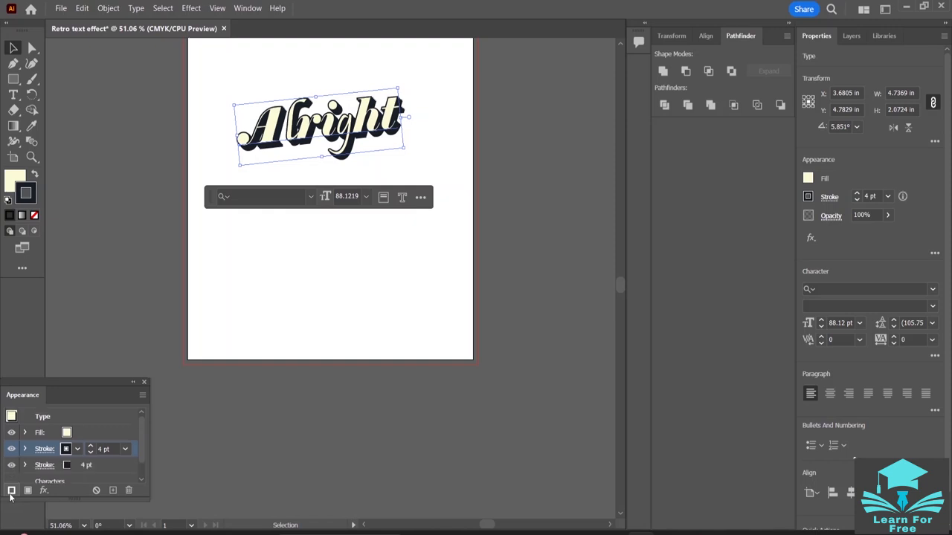
pyautogui.scroll(-1, 72, 459)
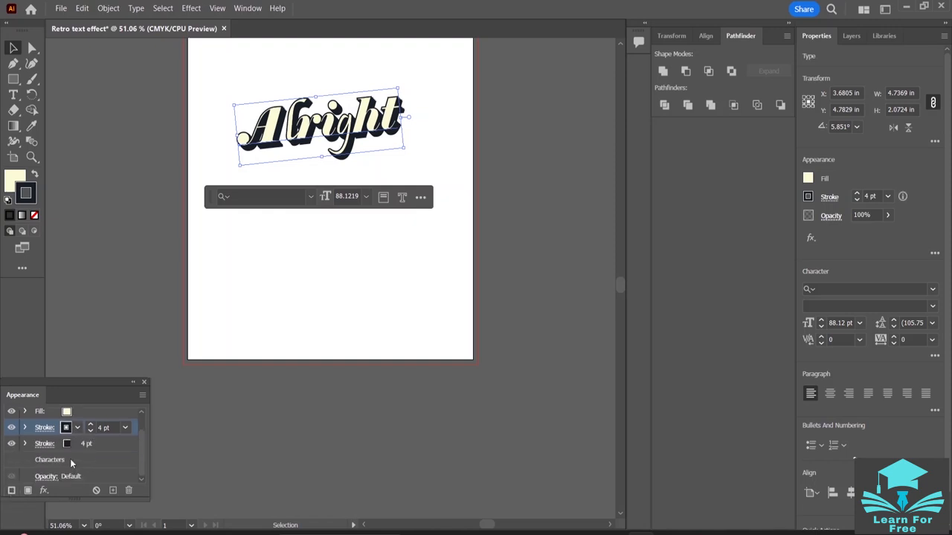
pyautogui.scroll(1, 70, 459)
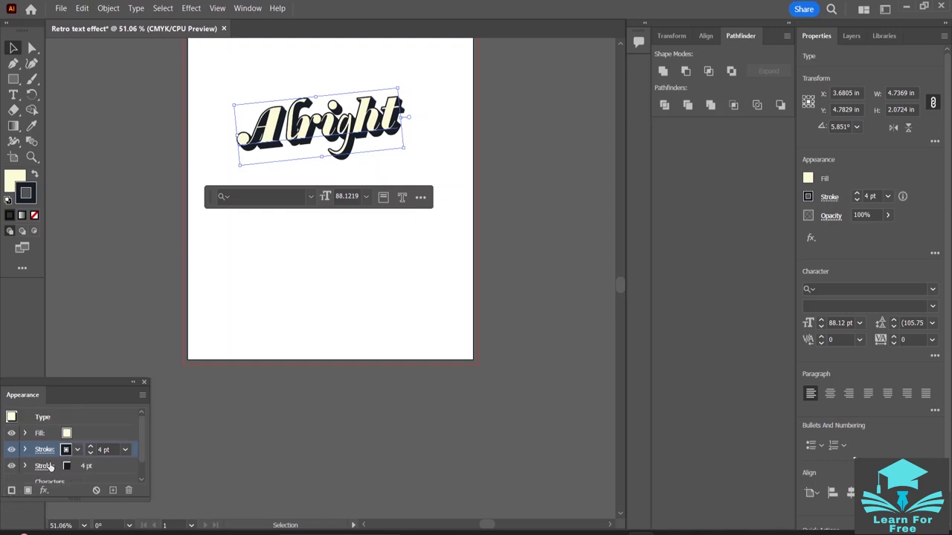
pyautogui.scroll(-1, 48, 467)
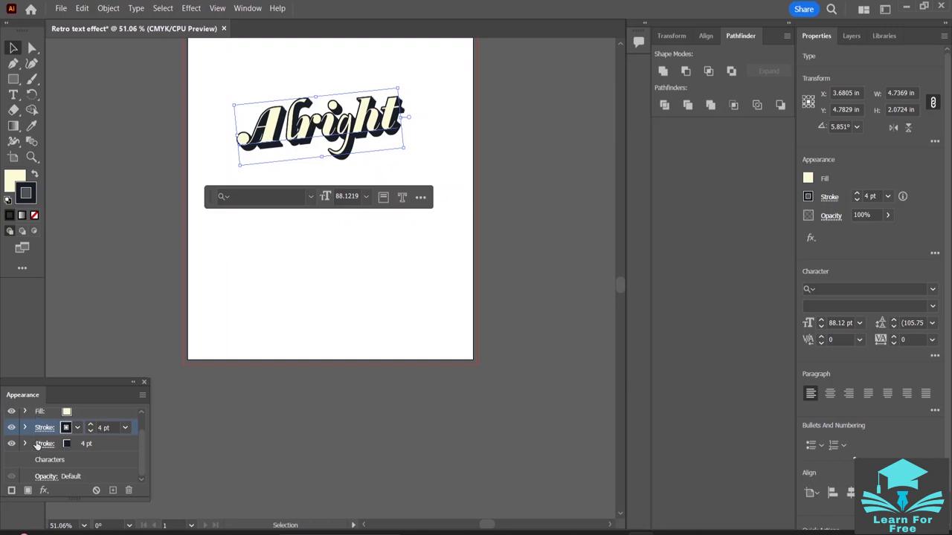
pyautogui.click(37, 445)
pyautogui.scroll(1, 46, 447)
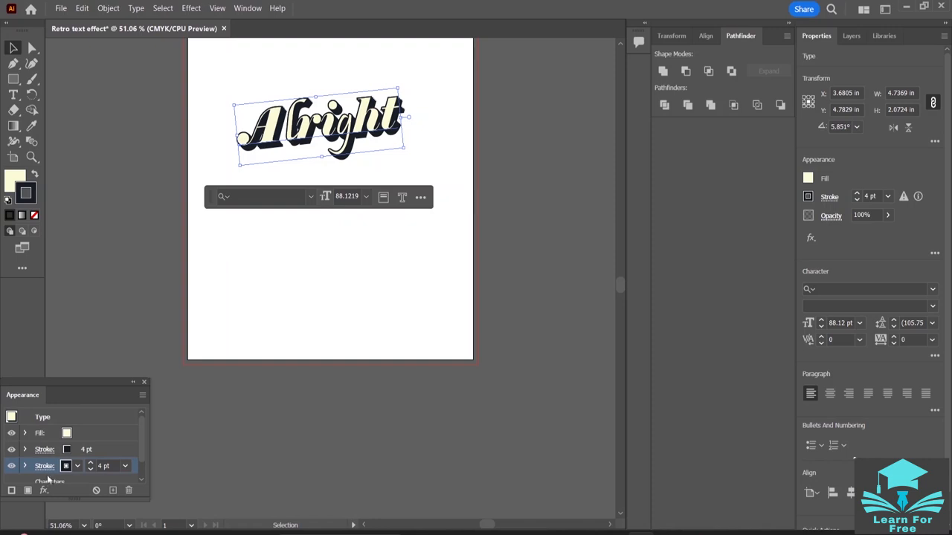
pyautogui.click(189, 438)
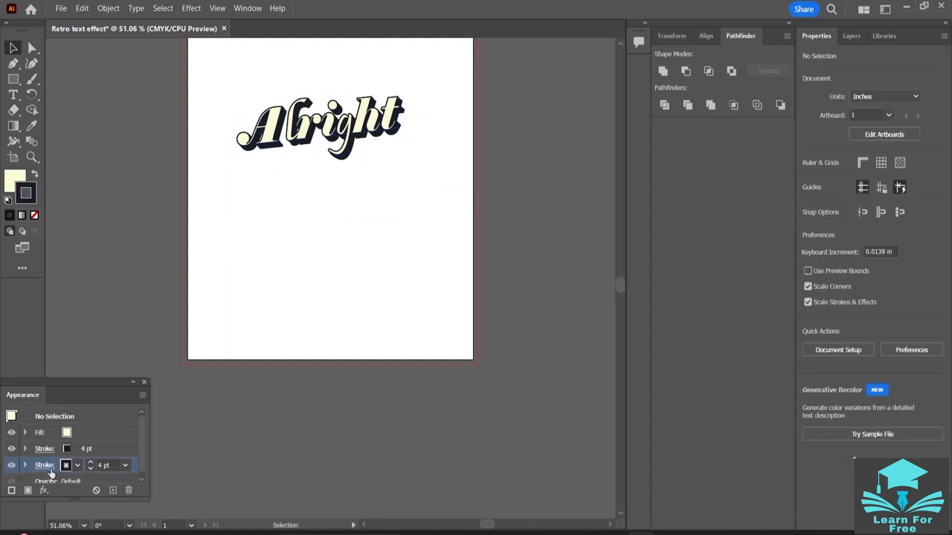
# - Examine the fill and both stroke attributes, check the lower stroke's options, and make the upper stroke active
pyautogui.click(53, 434)
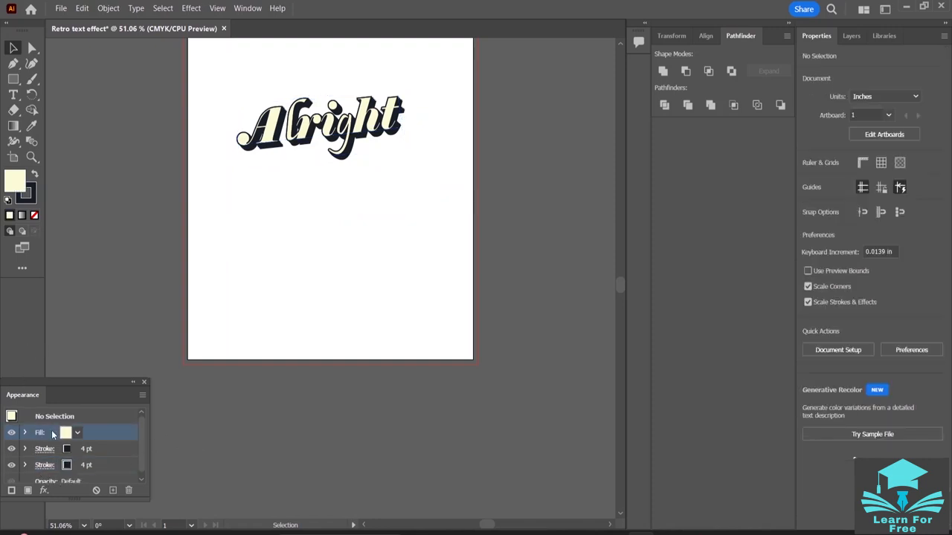
pyautogui.click(41, 453)
pyautogui.click(41, 470)
pyautogui.click(40, 470)
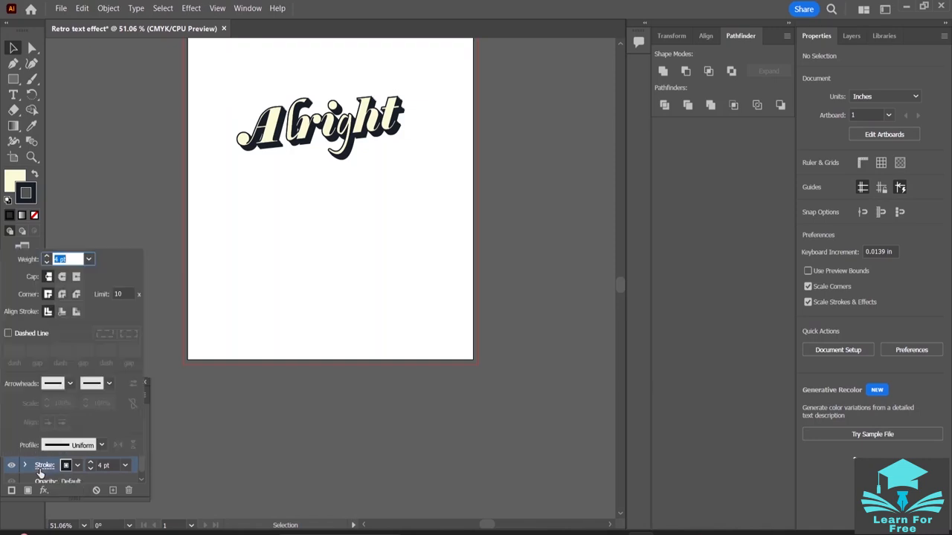
pyautogui.click(40, 472)
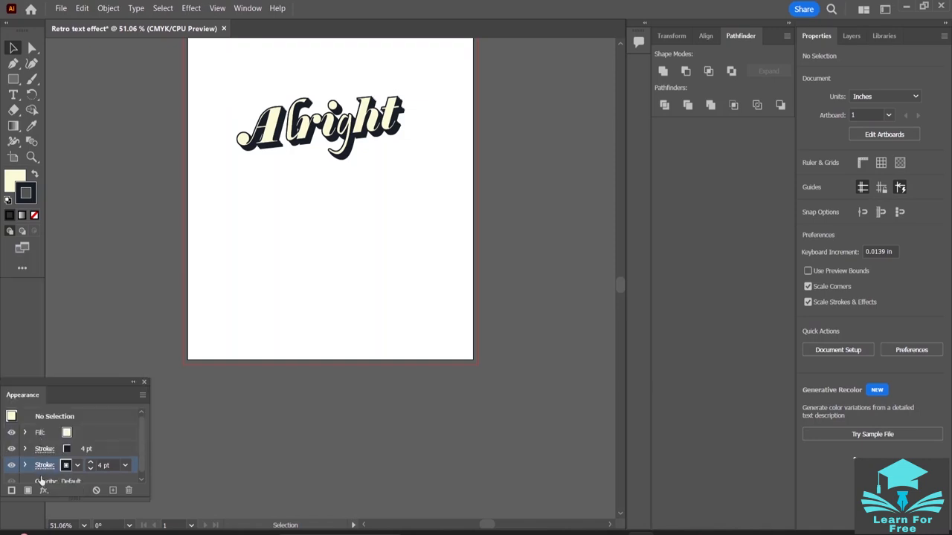
pyautogui.click(22, 462)
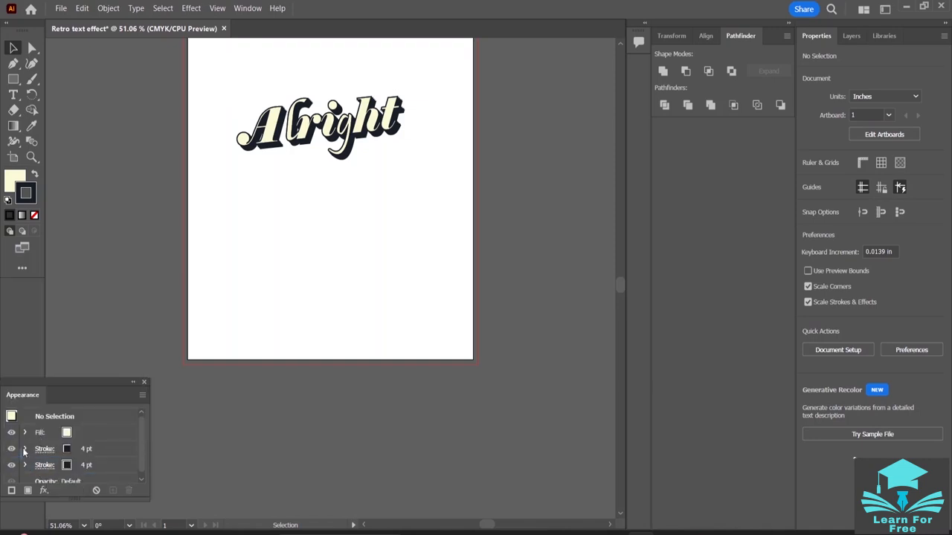
pyautogui.click(42, 469)
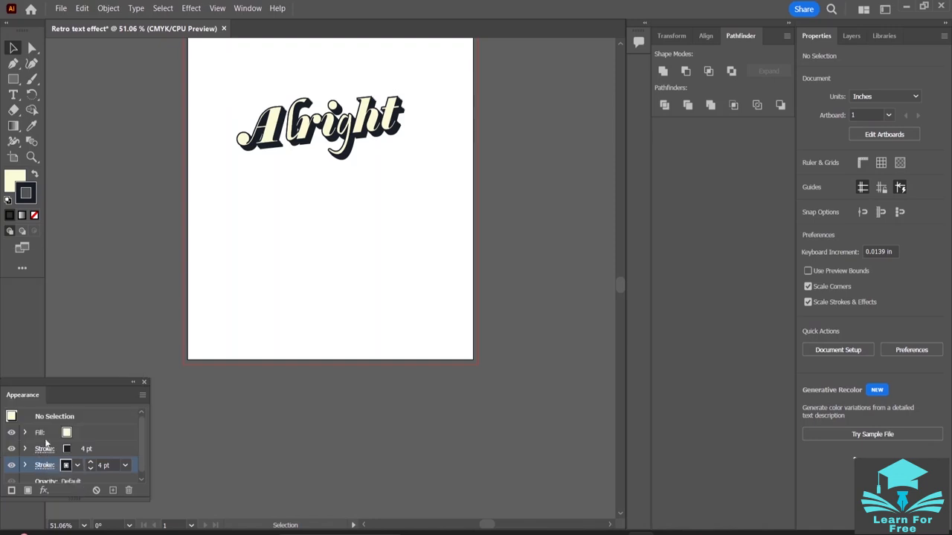
pyautogui.click(39, 452)
pyautogui.click(40, 452)
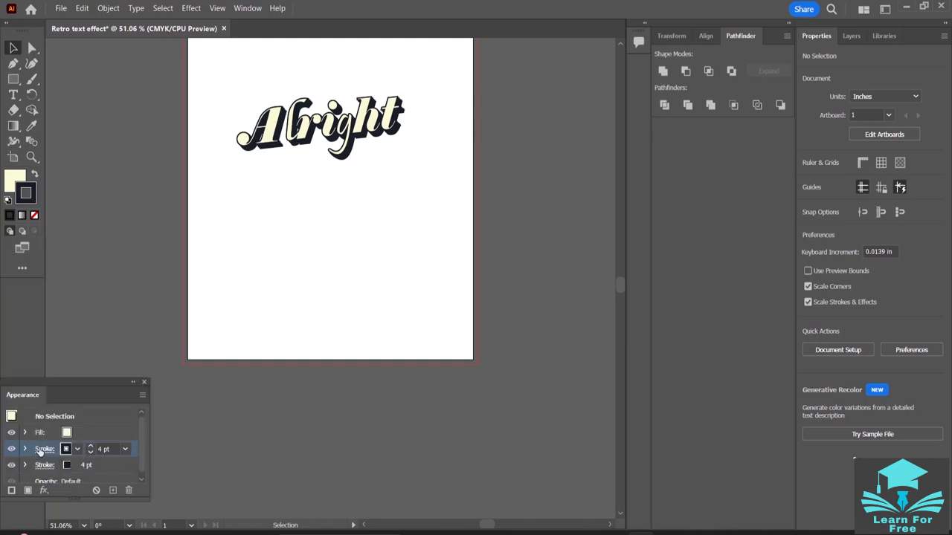
pyautogui.scroll(-1, 63, 461)
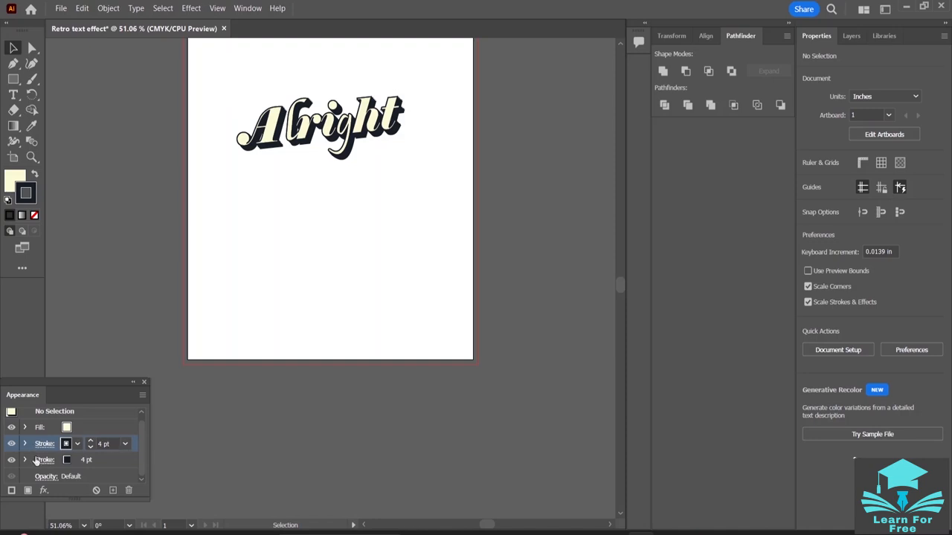
pyautogui.scroll(1, 65, 449)
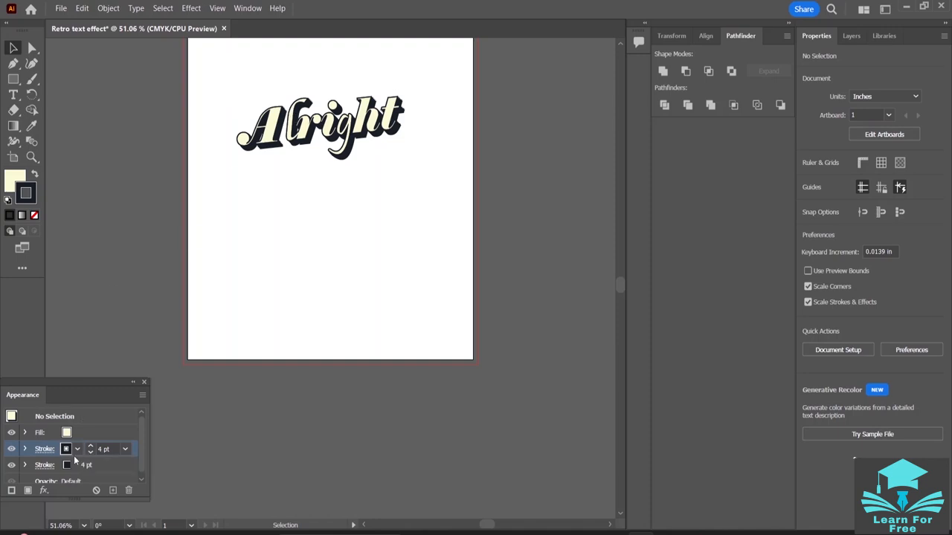
pyautogui.scroll(4, 365, 207)
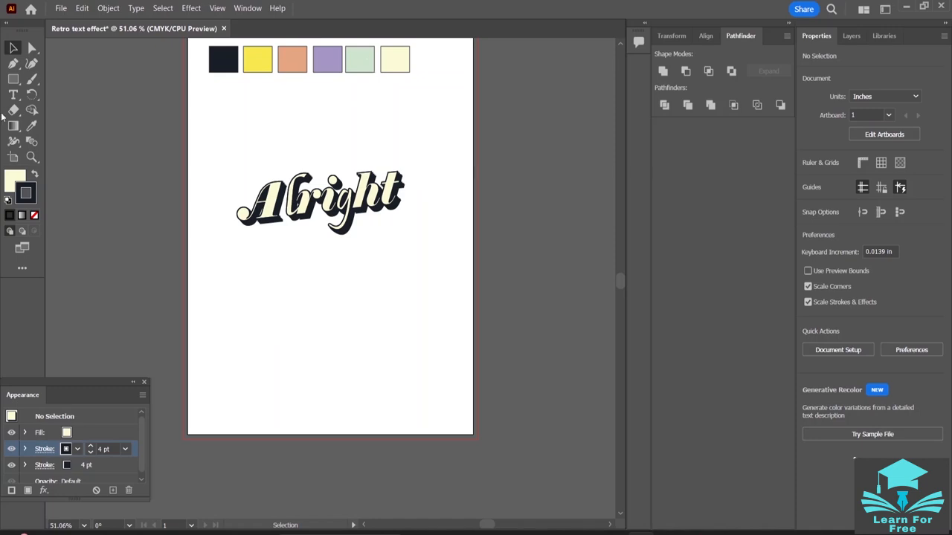
# - Color the active upper stroke with the pale green palette swatch and open a Transform effect for it
pyautogui.click(32, 127)
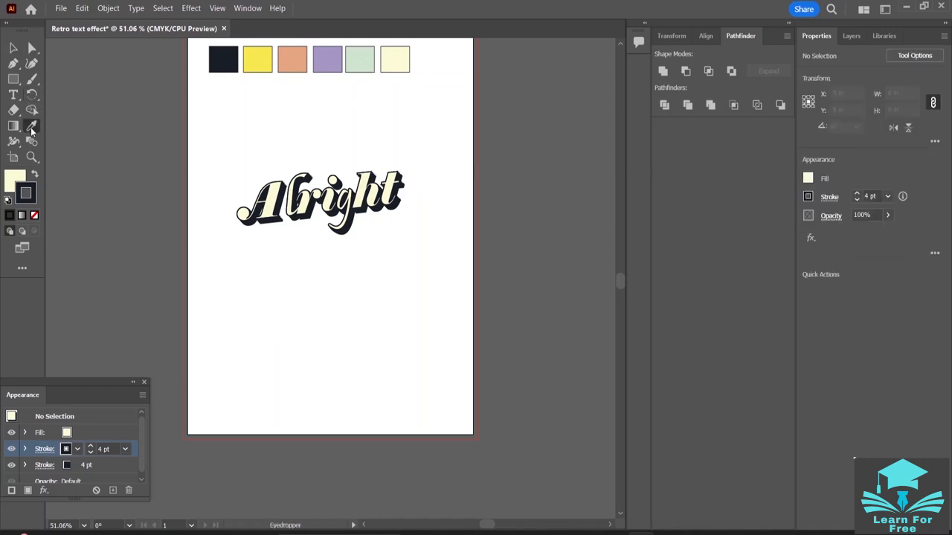
pyautogui.keyDown('shift'); pyautogui.click(363, 52); pyautogui.keyUp('shift')
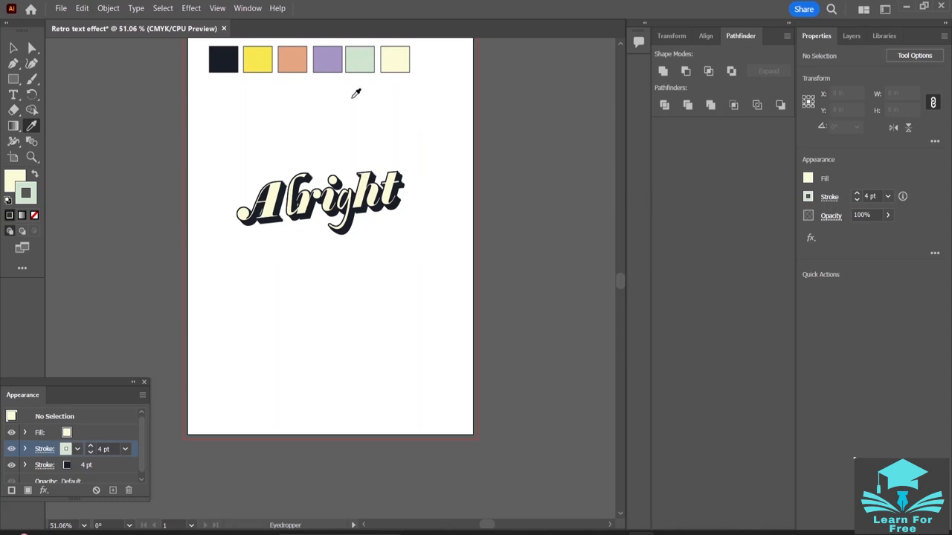
pyautogui.click(43, 491)
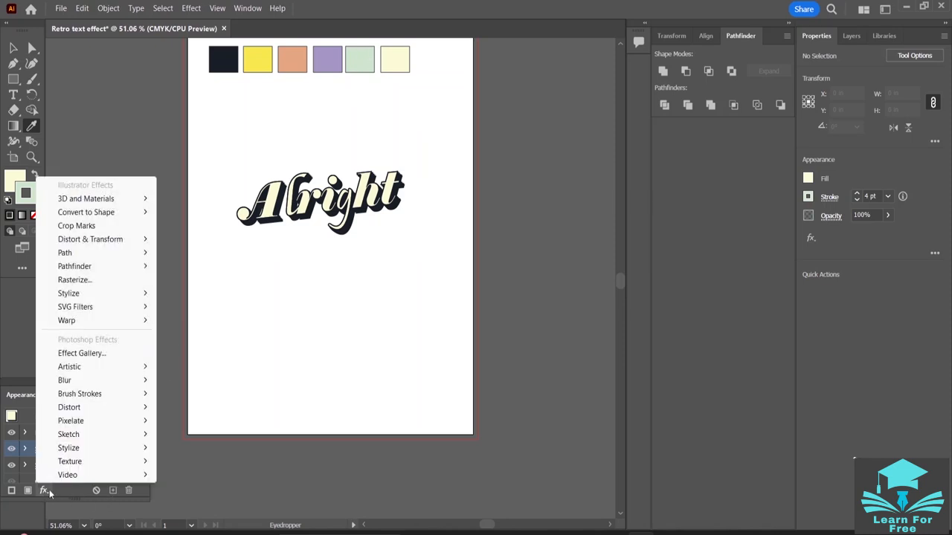
pyautogui.moveTo(84, 395)
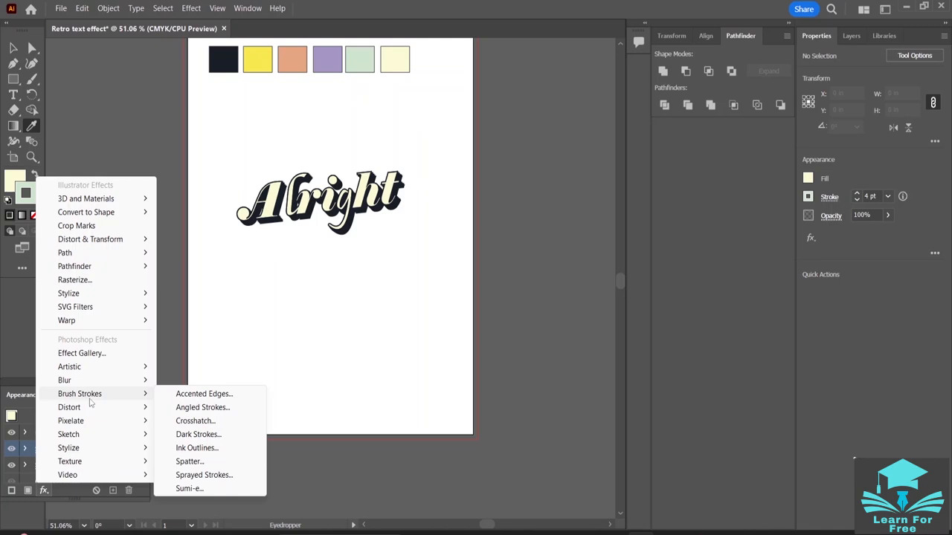
pyautogui.moveTo(119, 241)
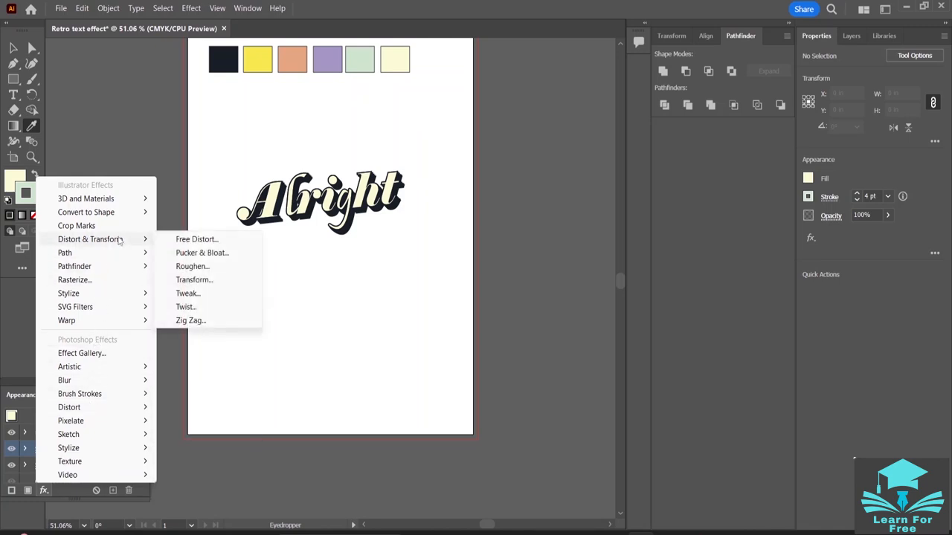
pyautogui.click(207, 279)
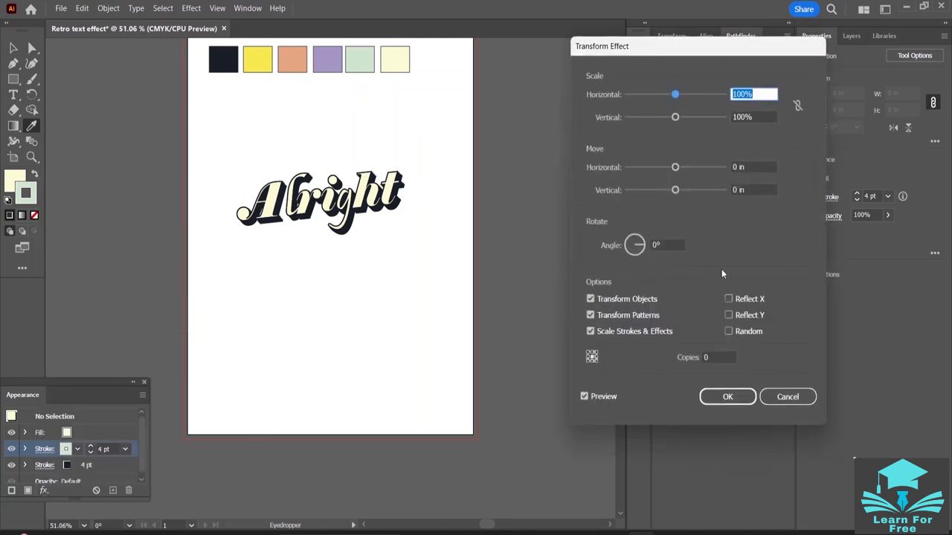
# - Set the Transform effect's horizontal and vertical move to 0.025 in each
pyautogui.click(736, 167)
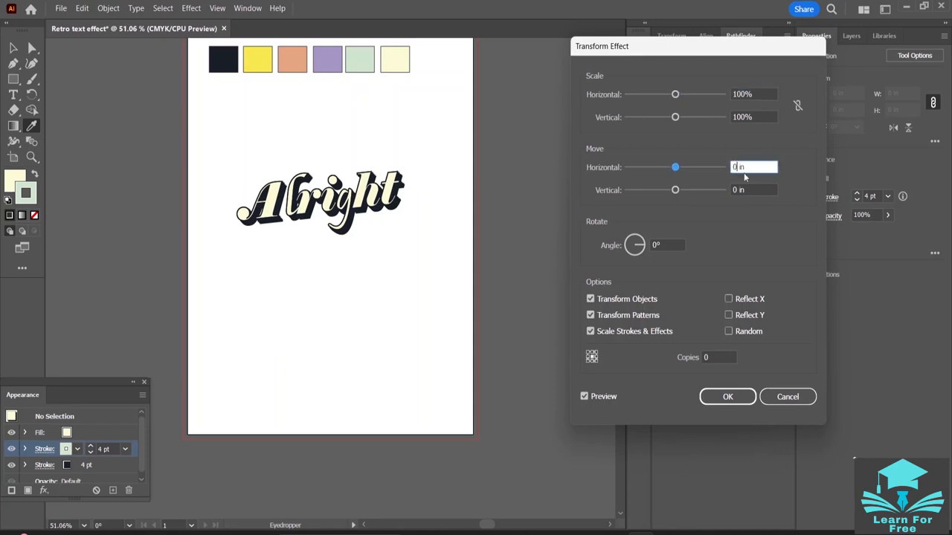
pyautogui.write('.025')
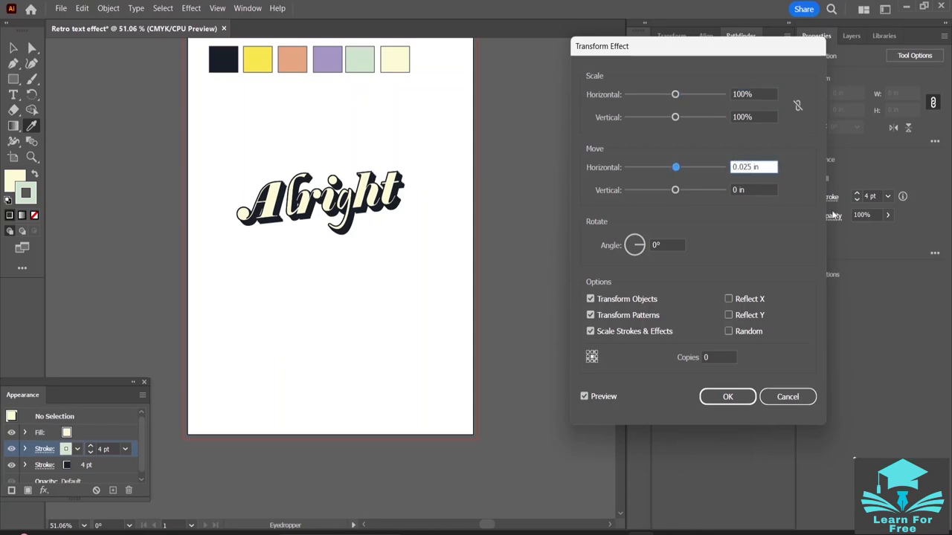
pyautogui.click(735, 189)
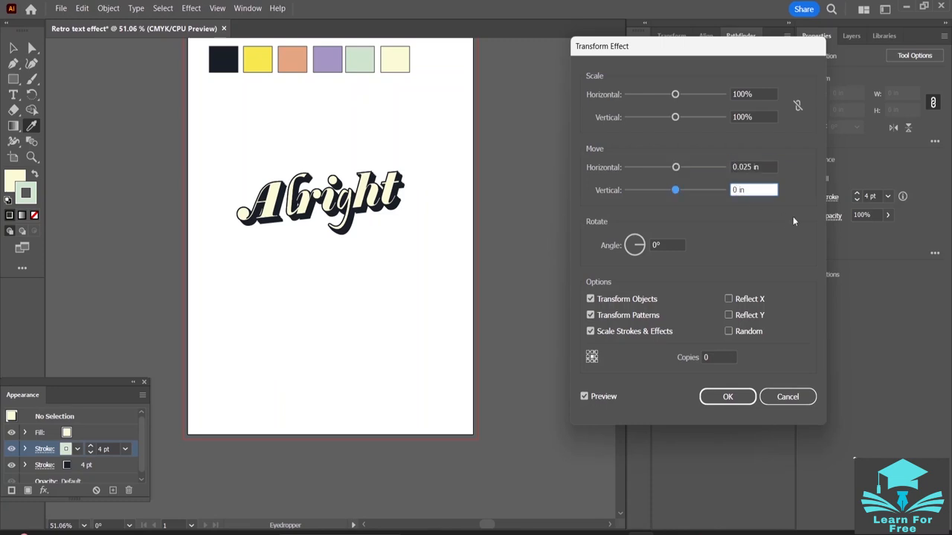
pyautogui.write('.025')
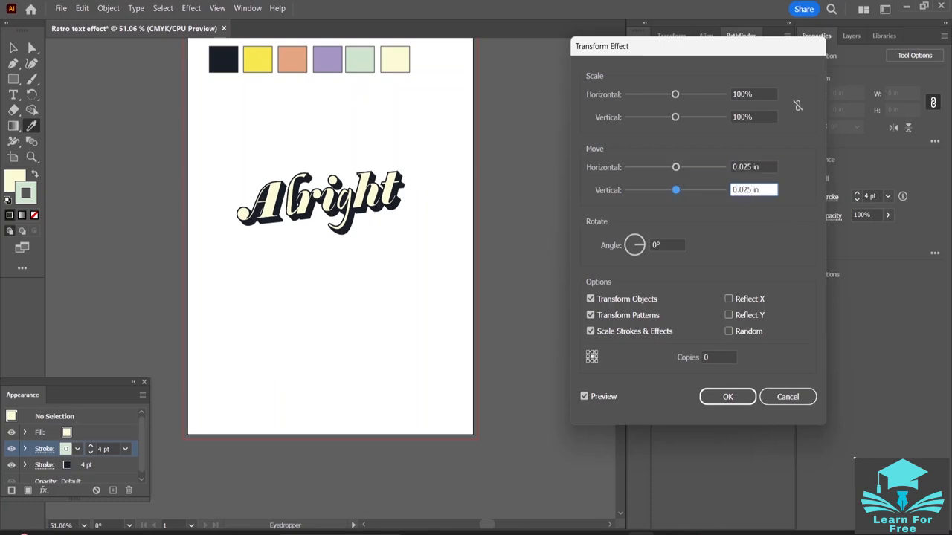
# - Set the Transform effect to 10 copies and refresh its preview
pyautogui.click(709, 358)
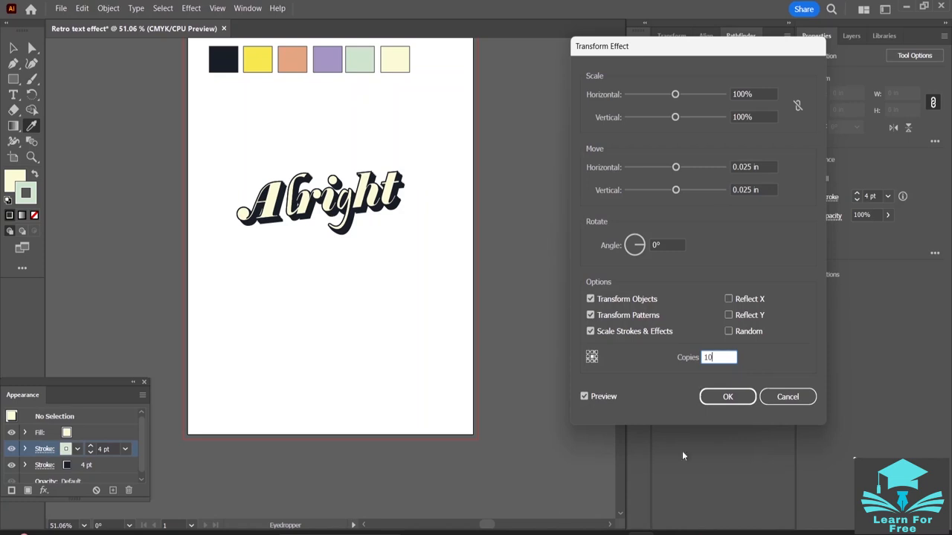
pyautogui.click(585, 397)
pyautogui.click(584, 397)
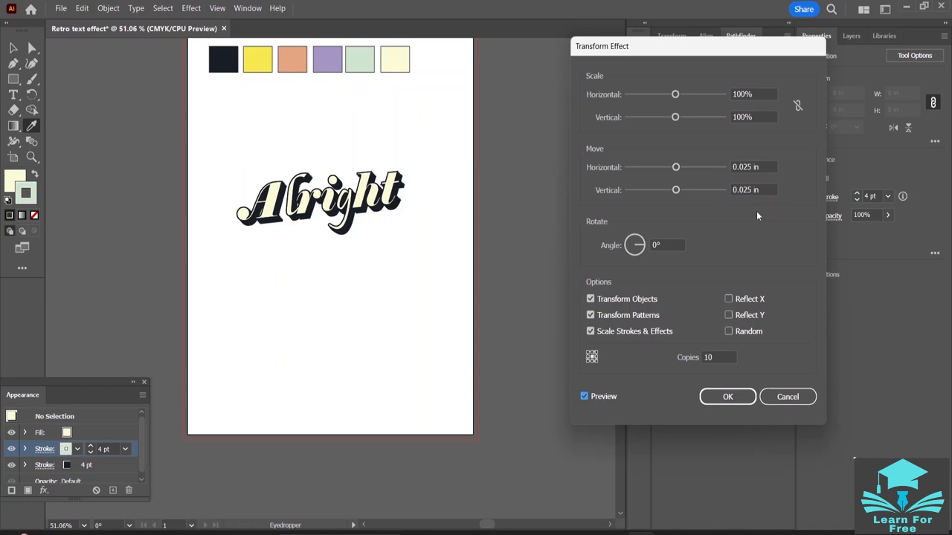
pyautogui.click(585, 398)
pyautogui.click(585, 399)
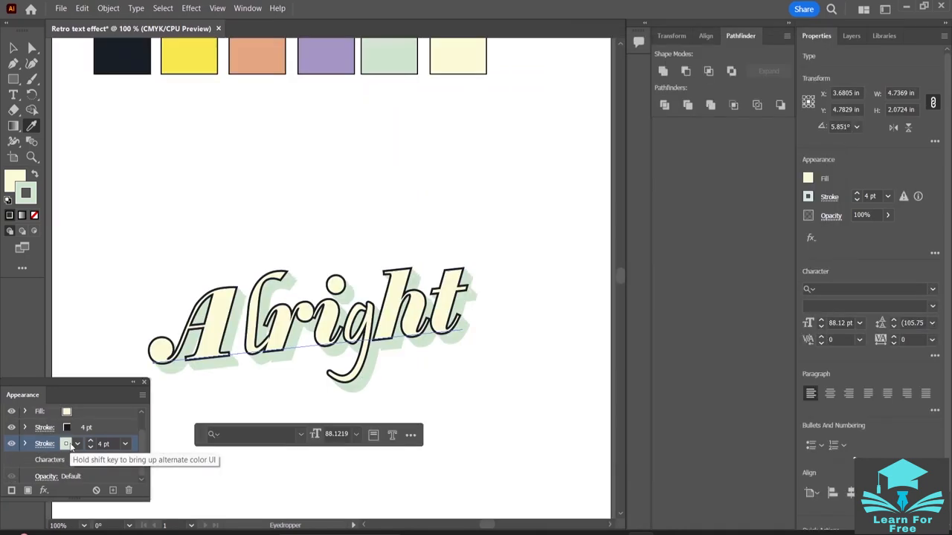
# - Add another stroke to "Alright", move it below Characters in the appearance stack and color it with the purple swatch
pyautogui.hotkey('ctrl', 'z')
pyautogui.scroll(-1, 240, 315)
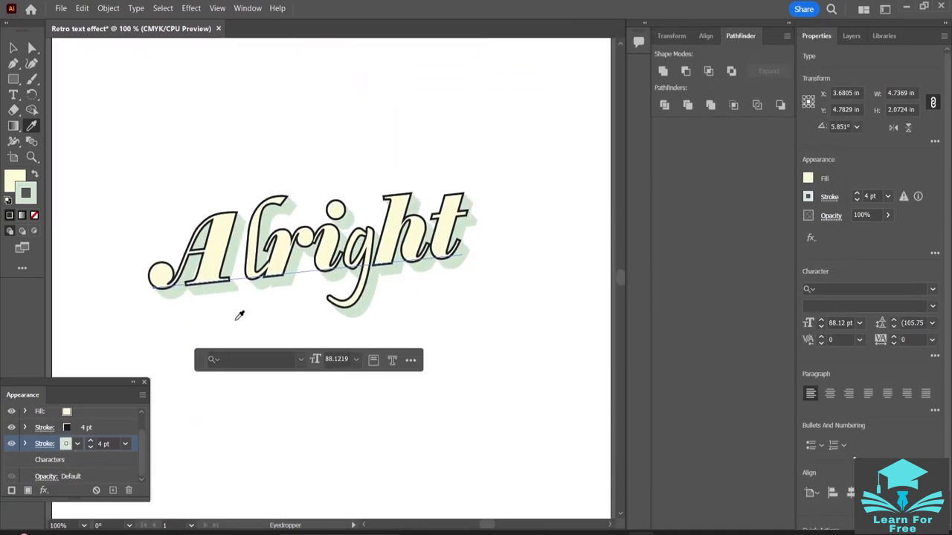
pyautogui.scroll(3, 281, 299)
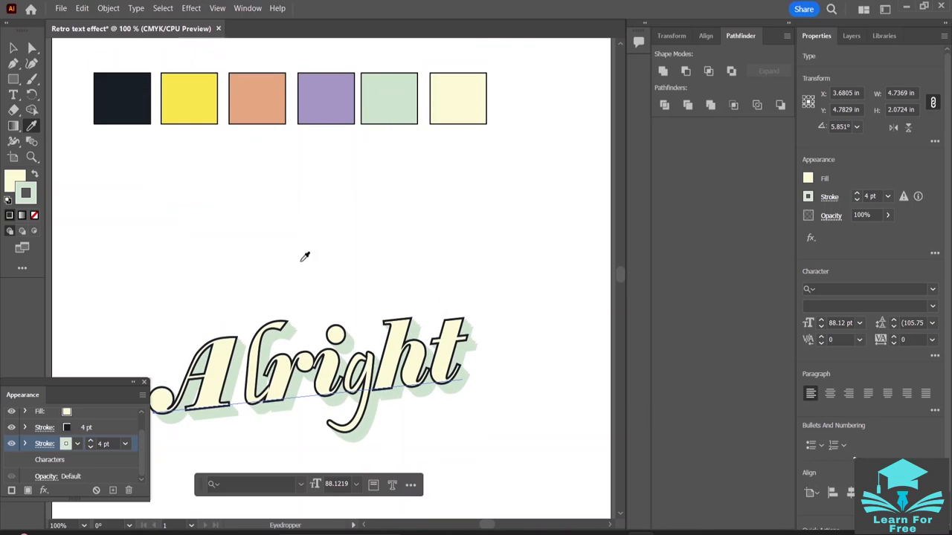
pyautogui.scroll(-1, 301, 258)
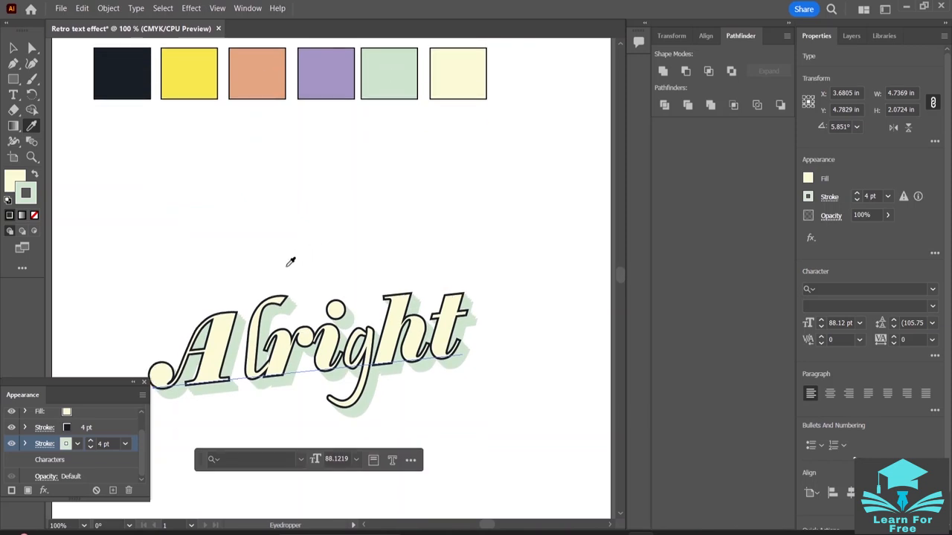
pyautogui.click(12, 492)
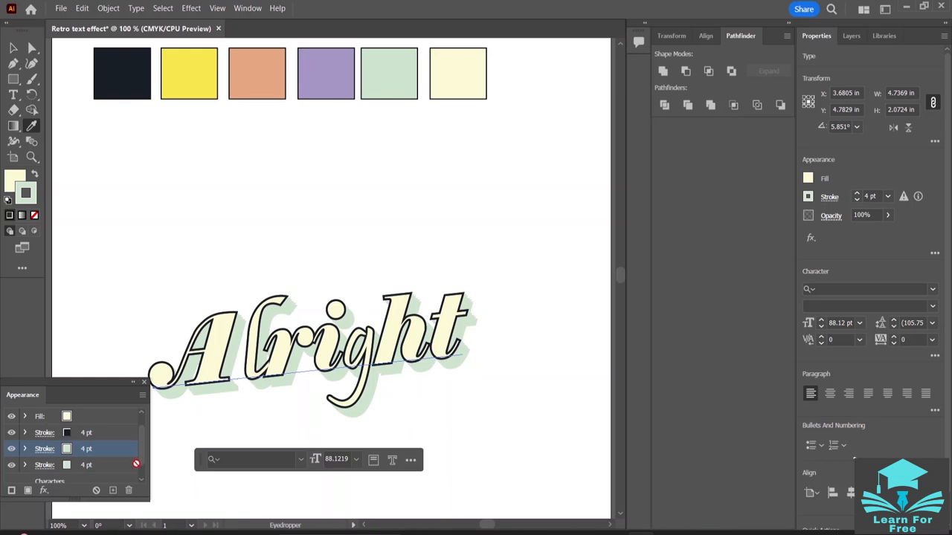
pyautogui.scroll(-1, 131, 480)
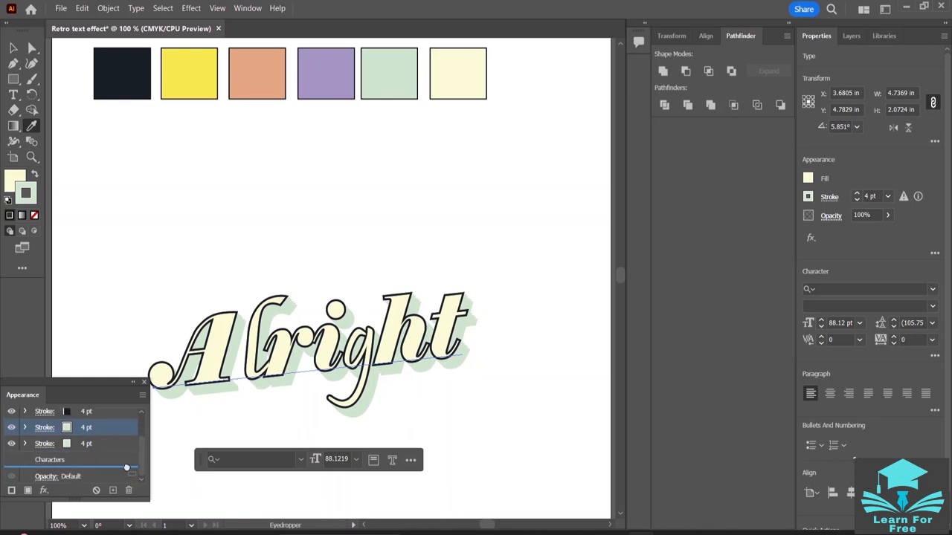
pyautogui.moveTo(127, 468); pyautogui.dragTo(125, 467)
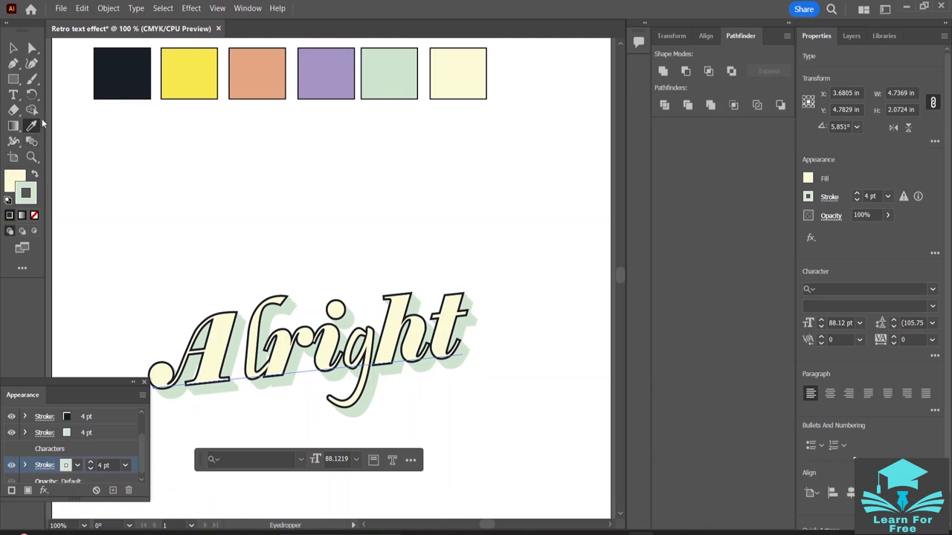
pyautogui.keyDown('shift'); pyautogui.click(322, 73); pyautogui.keyUp('shift')
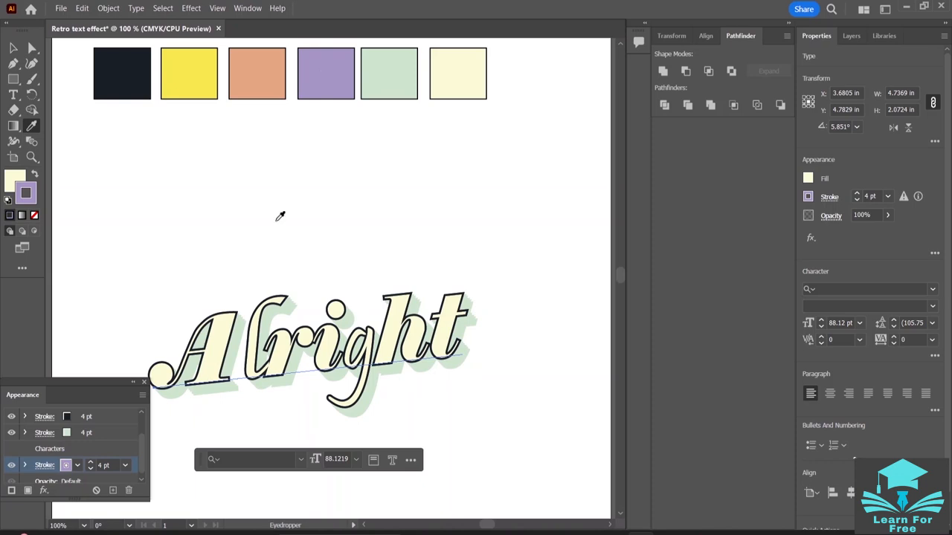
# - Start a Transform effect on the purple stroke with a horizontal and vertical move of 0.025 in each
pyautogui.scroll(-1, 95, 449)
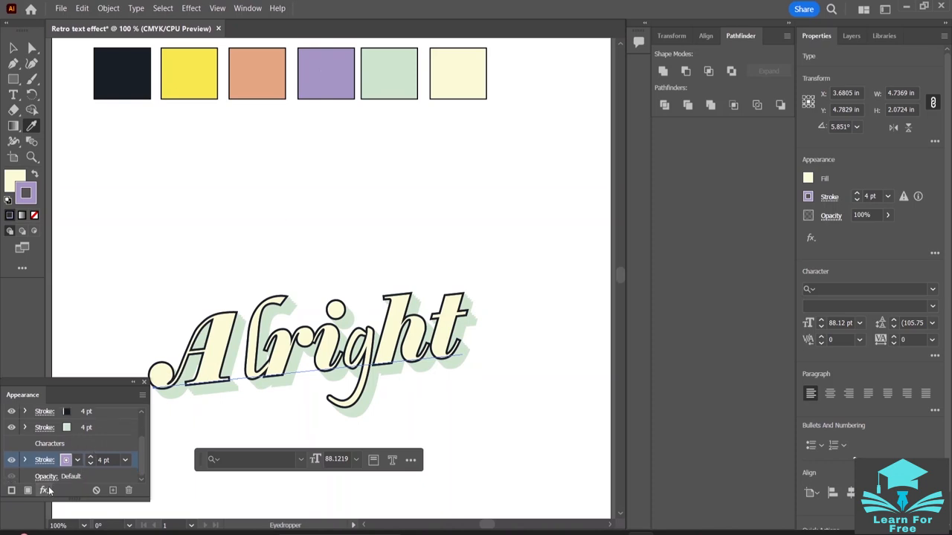
pyautogui.click(44, 491)
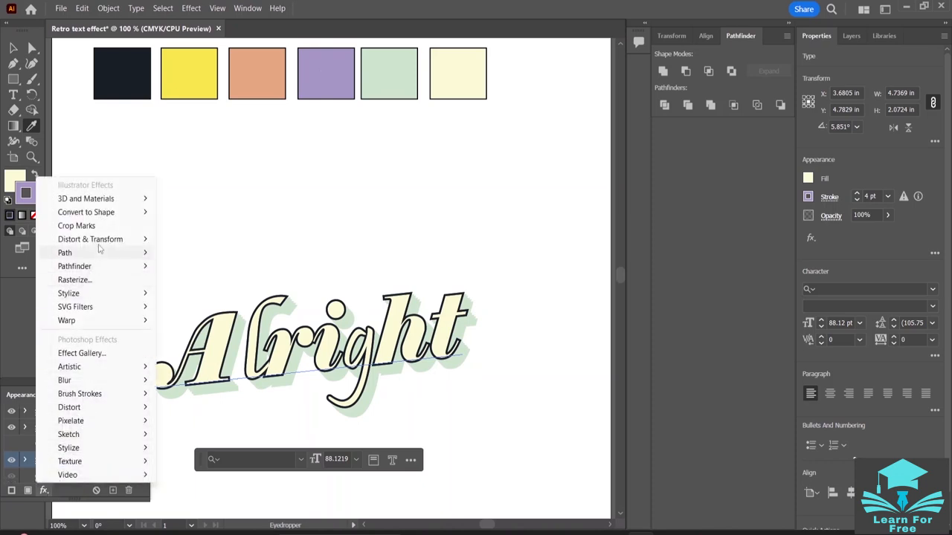
pyautogui.moveTo(126, 239)
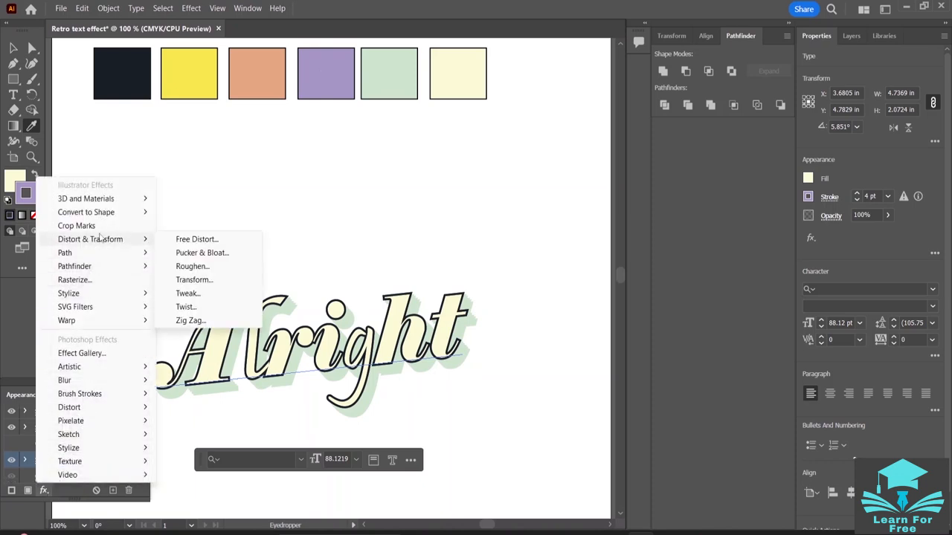
pyautogui.click(195, 280)
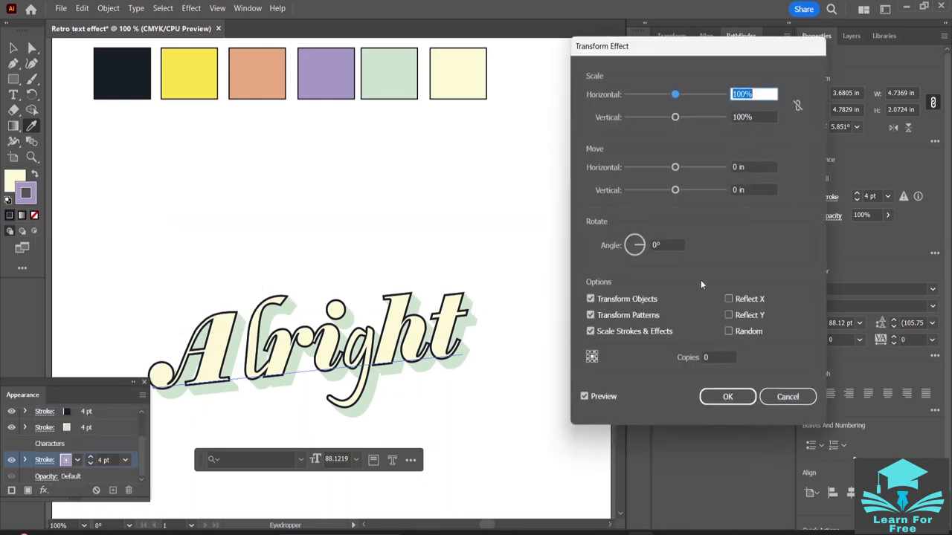
pyautogui.click(740, 166)
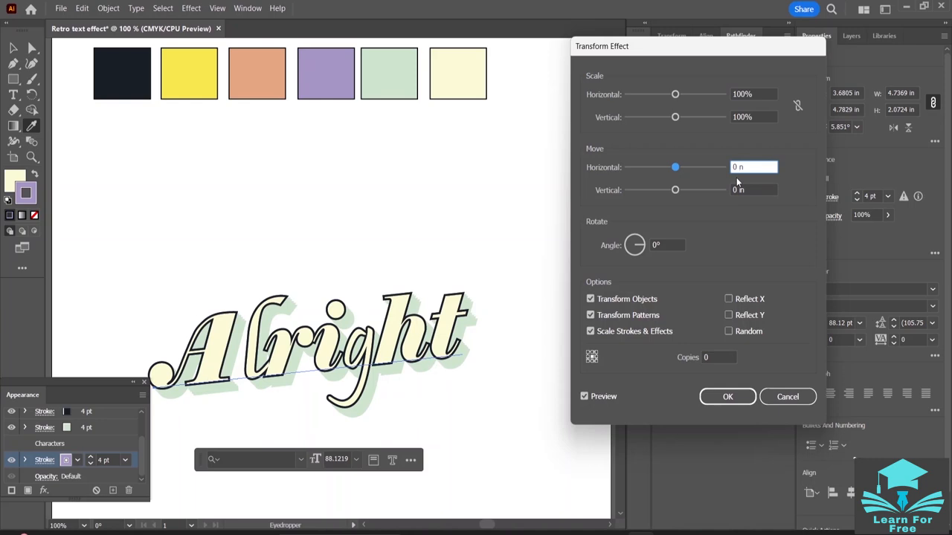
pyautogui.press('Left')
pyautogui.write('.025')
pyautogui.click(738, 187)
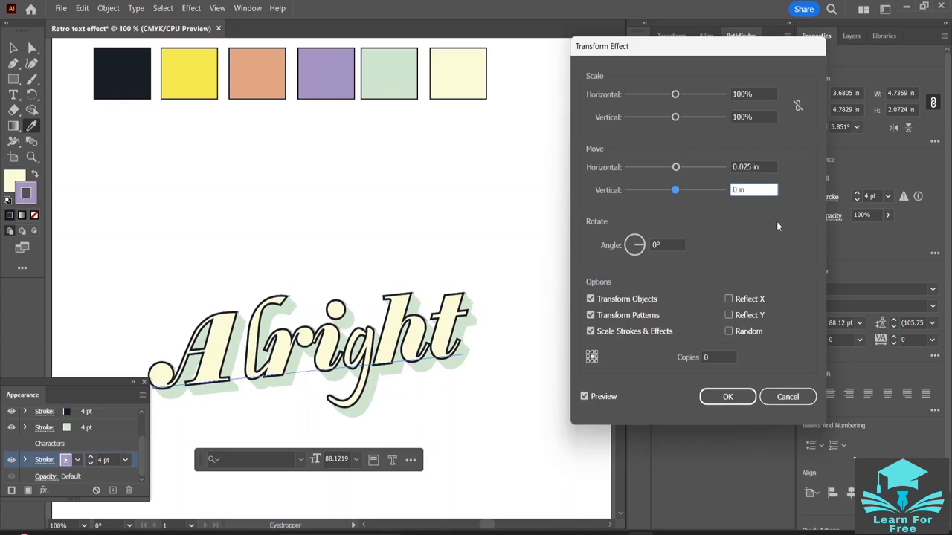
pyautogui.write('.025')
# - Set the purple stroke's Transform effect to 25 copies and apply it
pyautogui.click(711, 359)
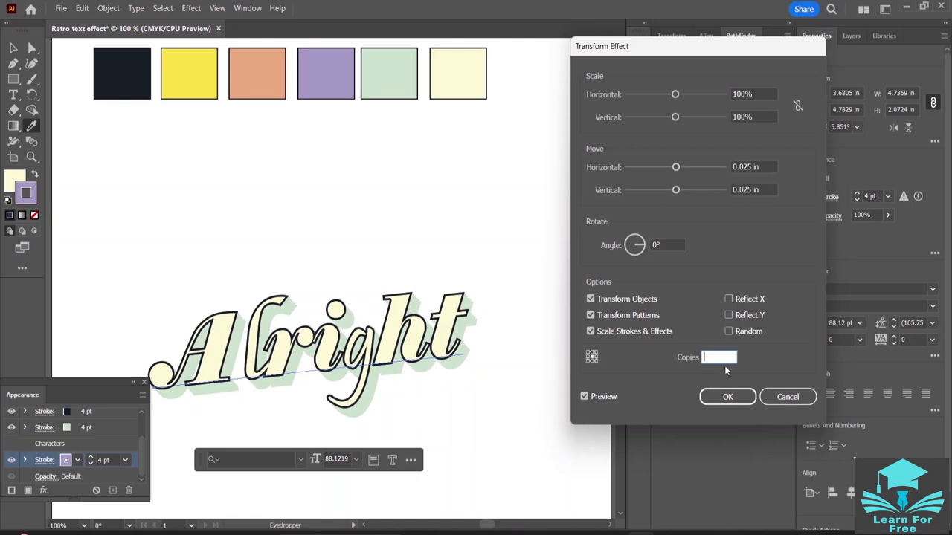
pyautogui.write('25')
pyautogui.click(728, 396)
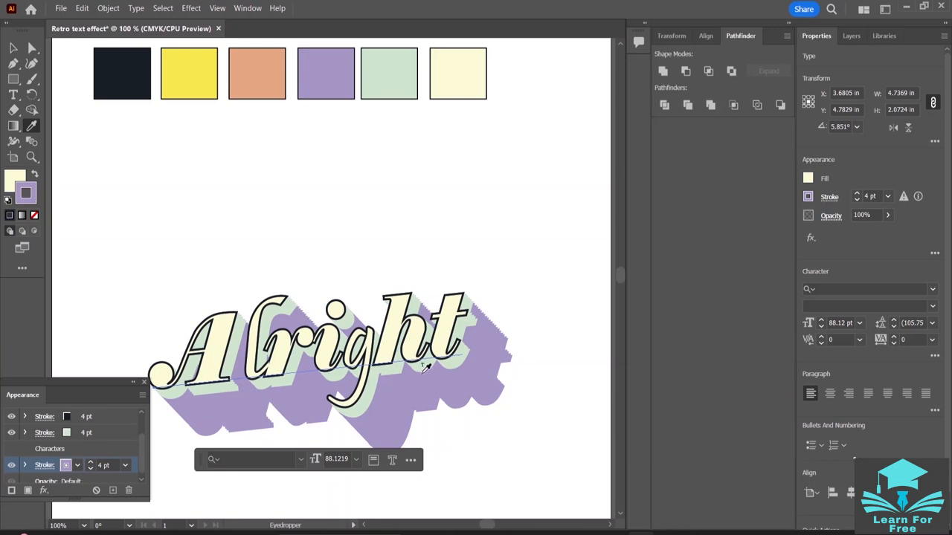
# - Start a second Transform effect on the purple stroke with a horizontal and vertical move of 0.025 in each
pyautogui.click(44, 491)
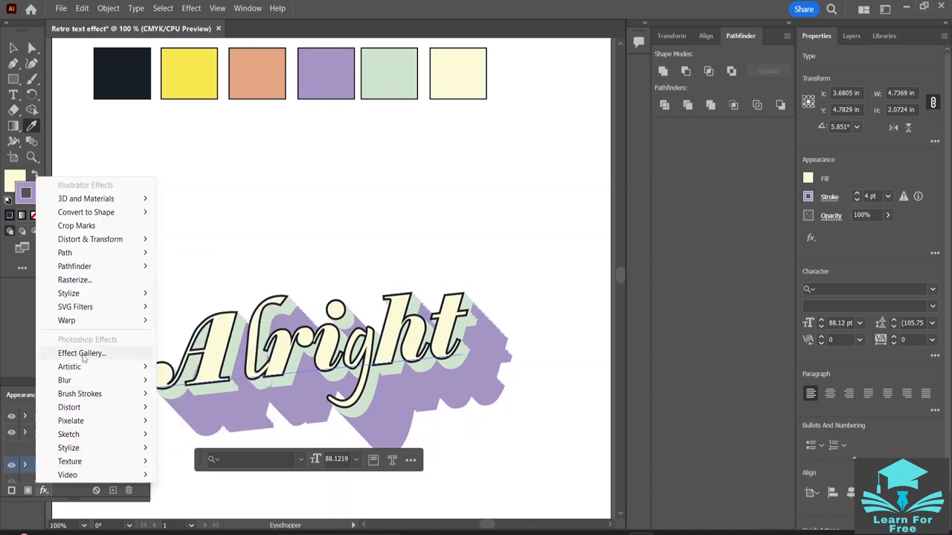
pyautogui.moveTo(101, 366)
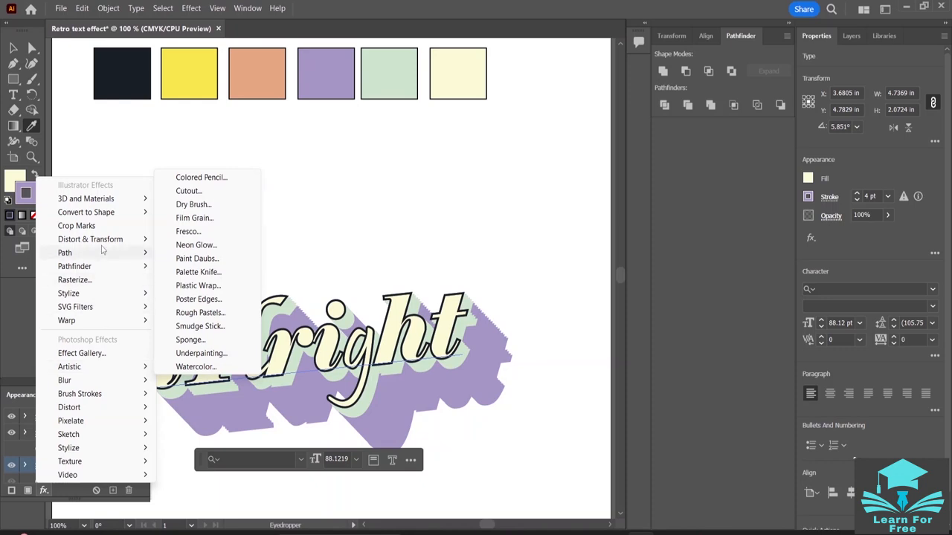
pyautogui.moveTo(105, 241)
pyautogui.click(201, 280)
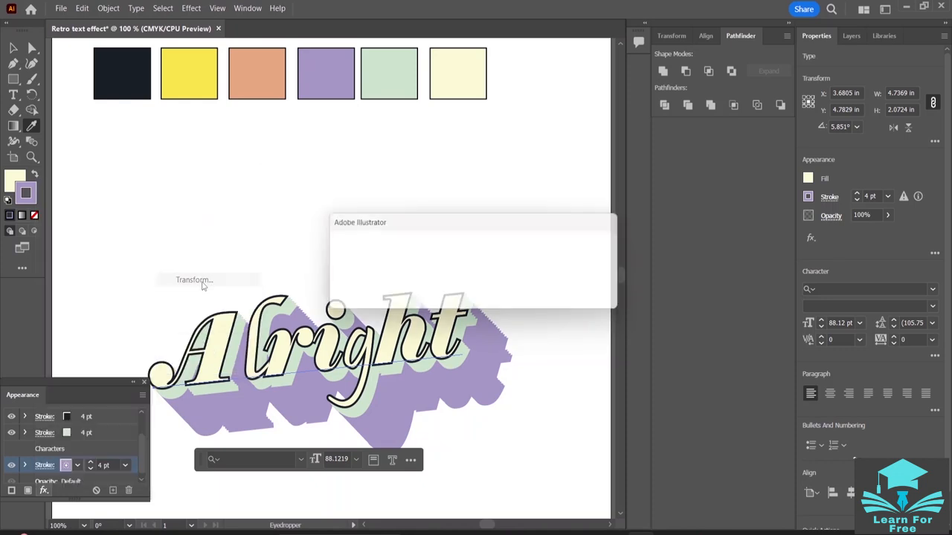
pyautogui.click(528, 297)
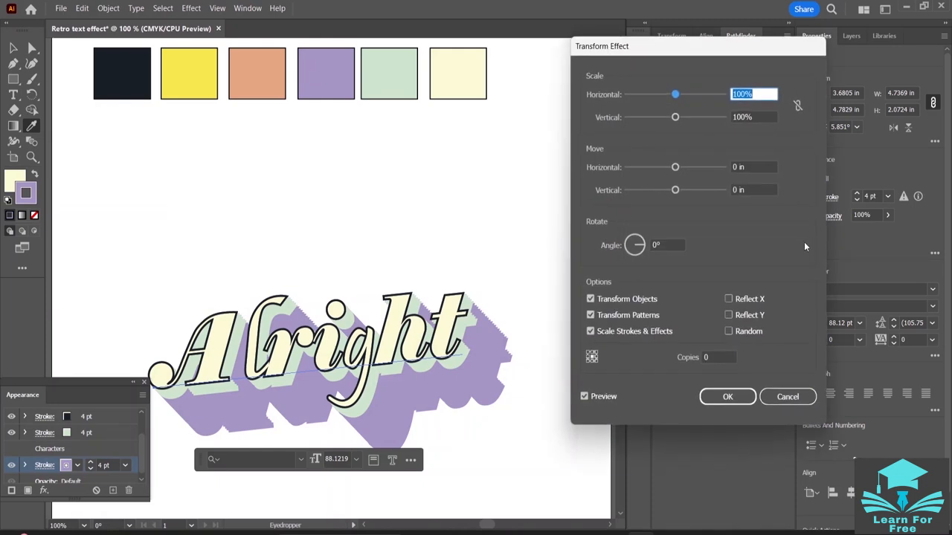
pyautogui.click(736, 168)
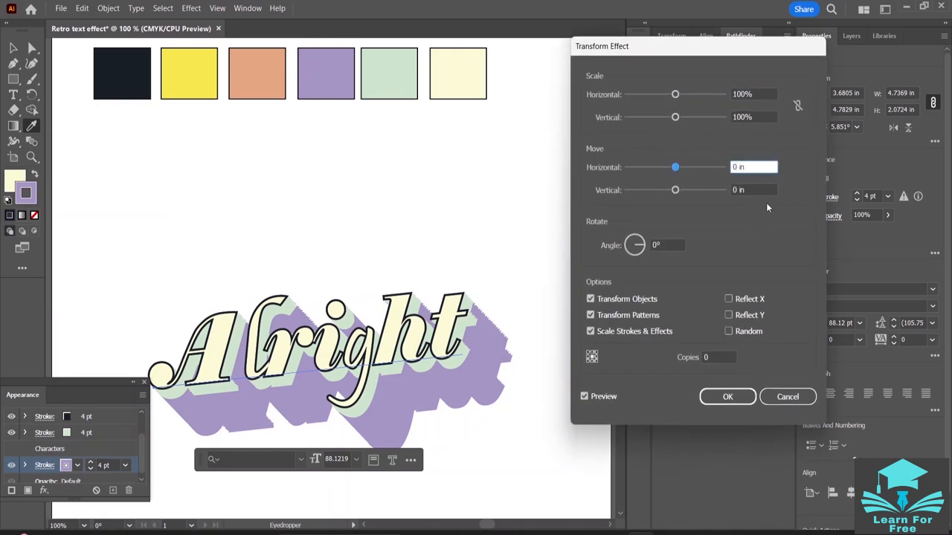
pyautogui.write('.025')
pyautogui.click(736, 190)
pyautogui.write('.')
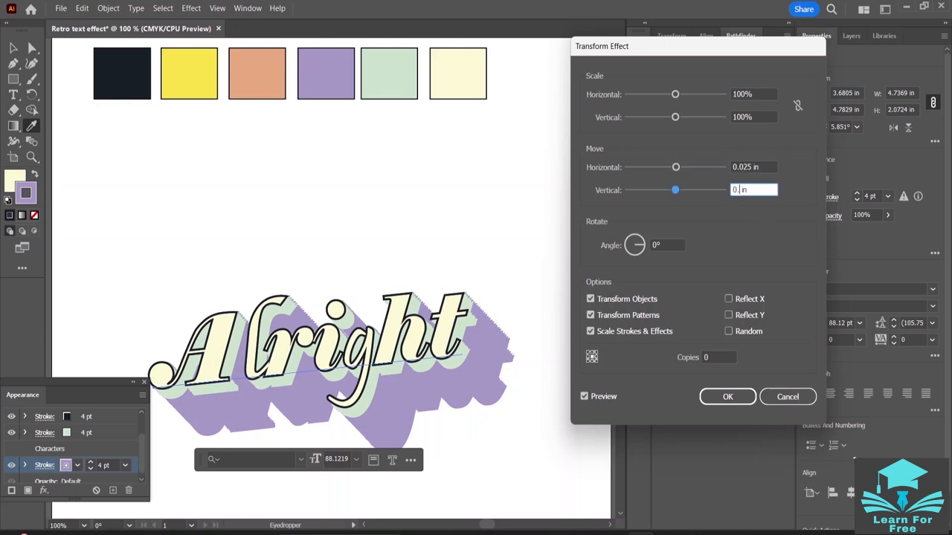
pyautogui.write('025')
# - Try 15 copies in the second Transform effect and refresh its preview
pyautogui.click(710, 357)
pyautogui.write('15')
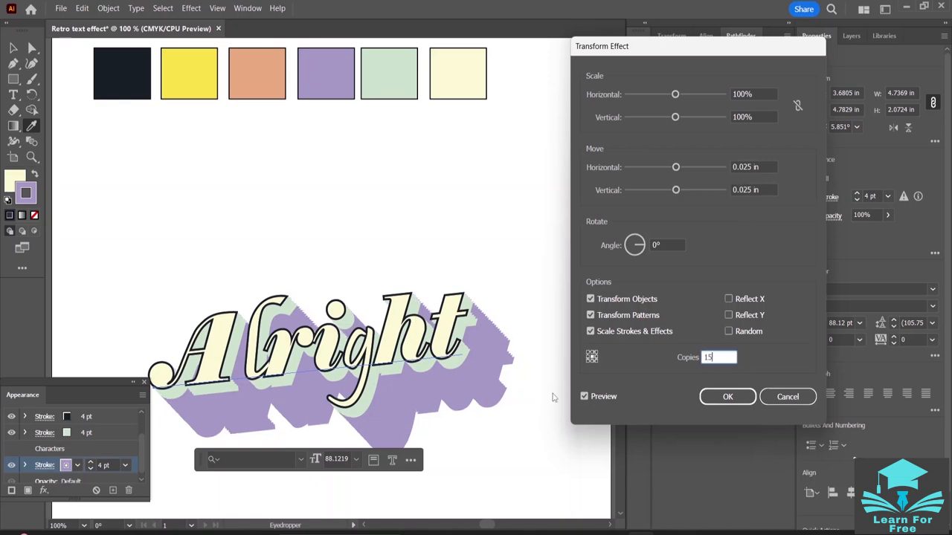
pyautogui.click(584, 397)
pyautogui.click(585, 397)
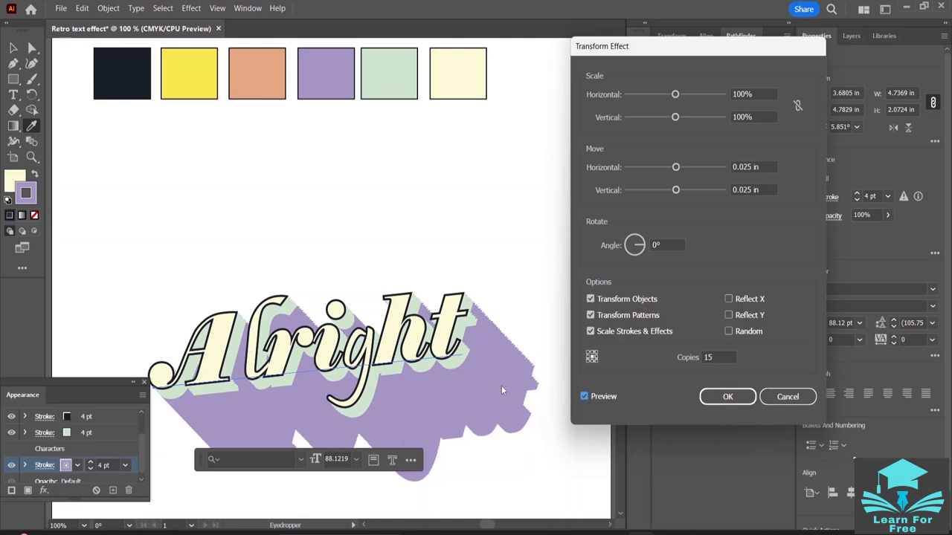
# - Set the second Transform effect to 10 copies and apply it to the purple stroke
pyautogui.click(713, 357)
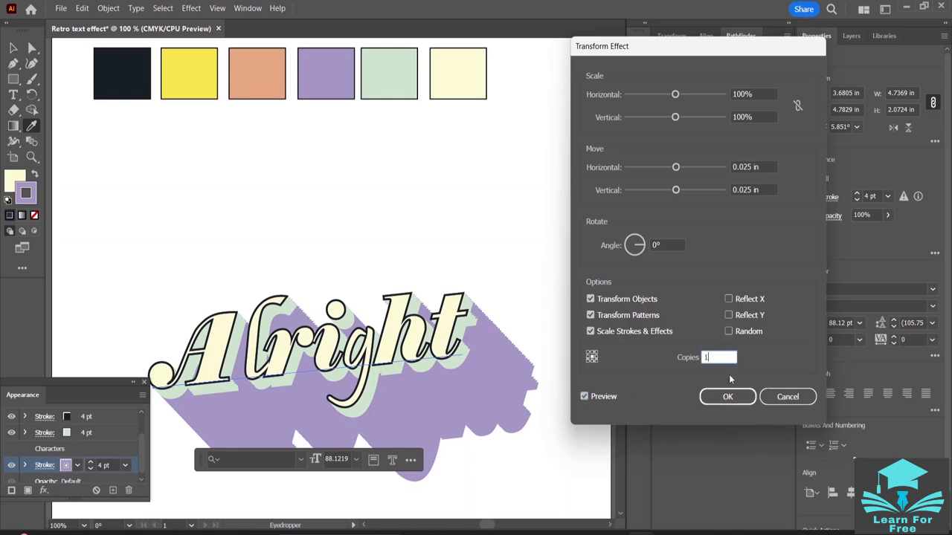
pyautogui.write('10')
pyautogui.press('Return')
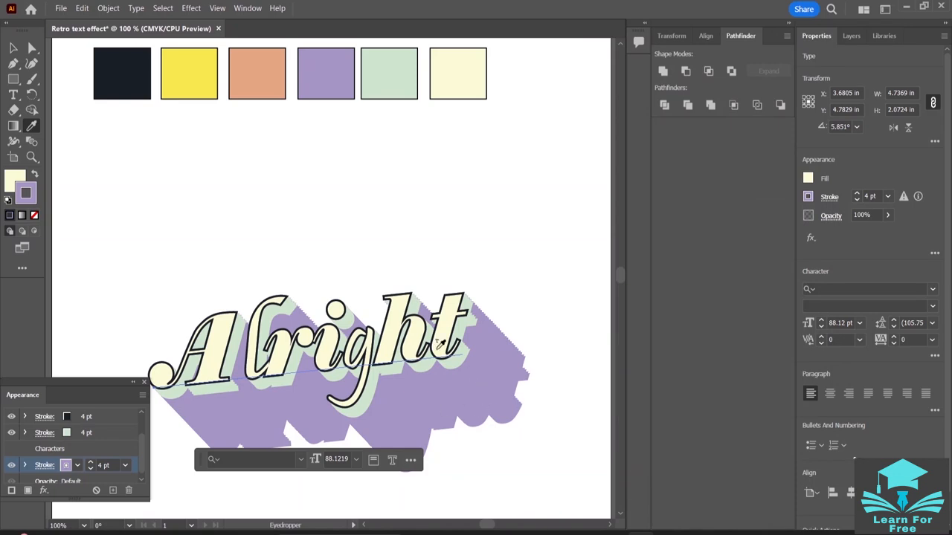
# - Add another stroke to "Alright" and move the upper purple stroke beneath the other one in the appearance stack
pyautogui.scroll(-4, 439, 342)
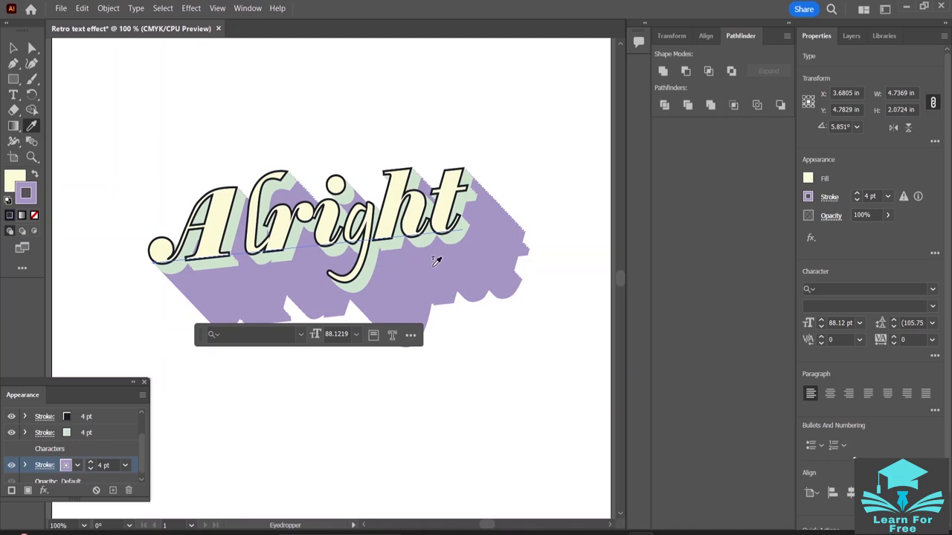
pyautogui.scroll(-1, 80, 446)
pyautogui.scroll(3, 345, 245)
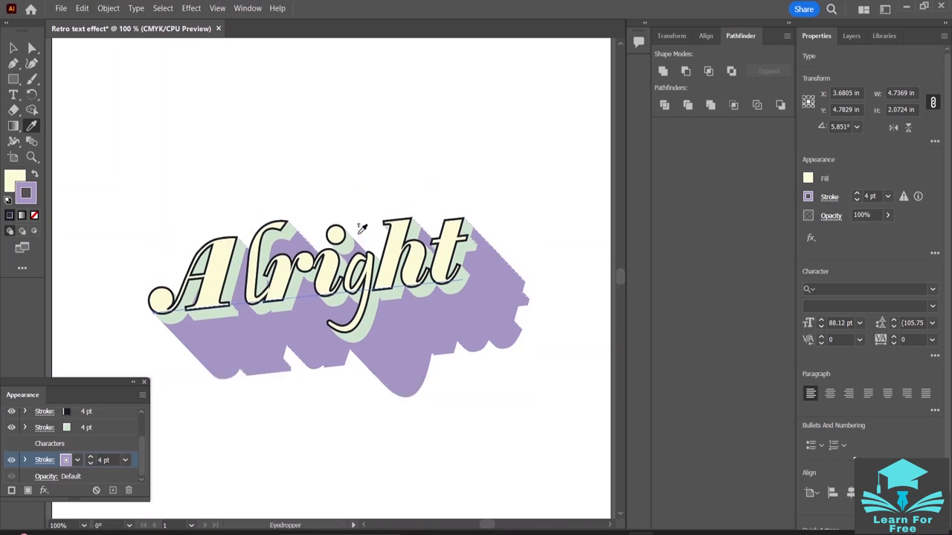
pyautogui.scroll(5, 362, 227)
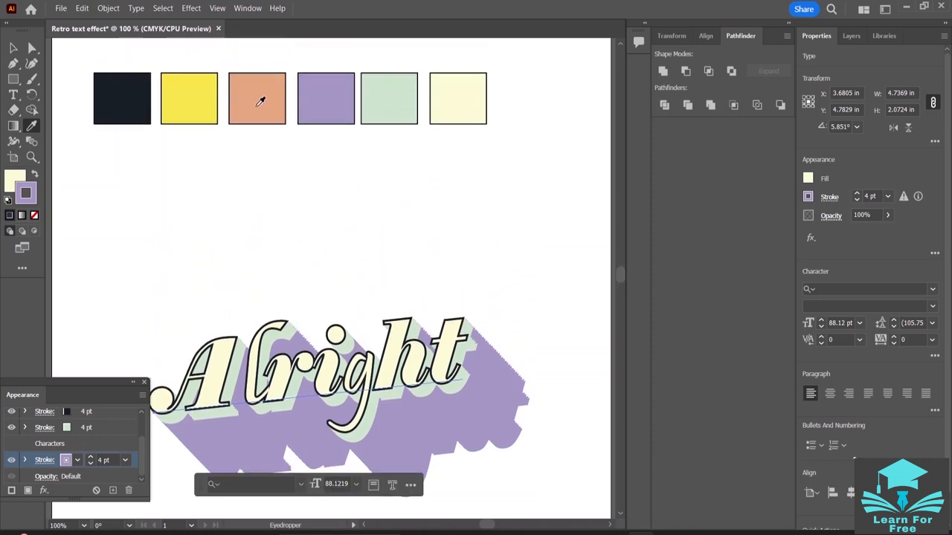
pyautogui.scroll(-3, 261, 101)
pyautogui.scroll(2, 261, 101)
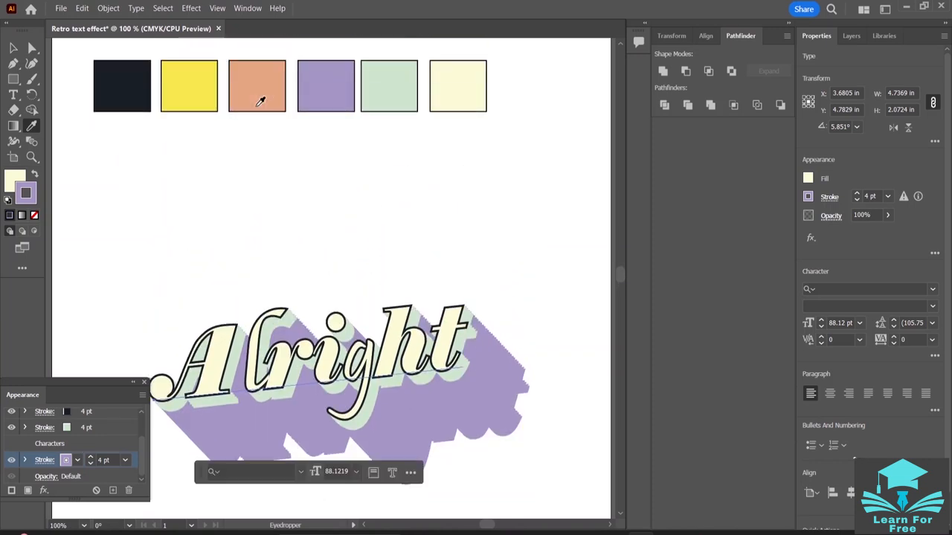
pyautogui.click(11, 492)
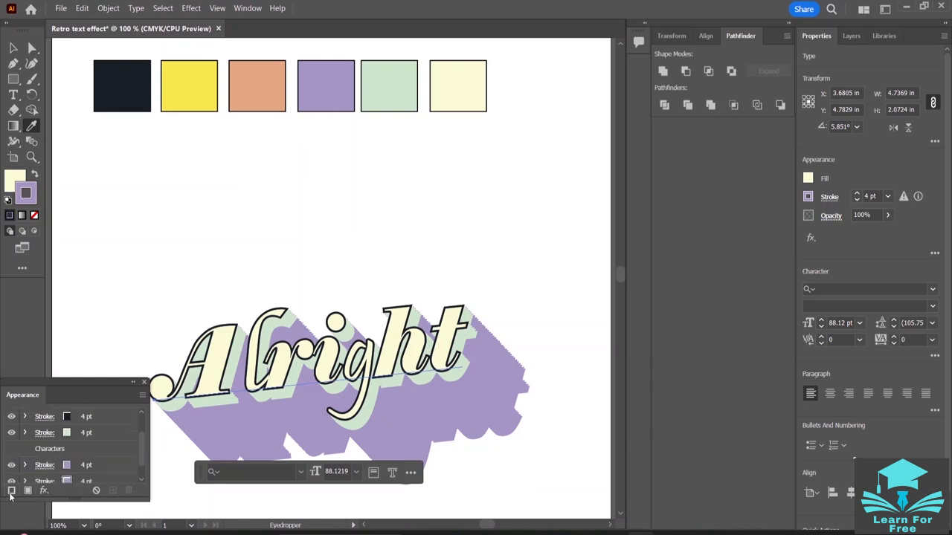
pyautogui.scroll(-1, 104, 464)
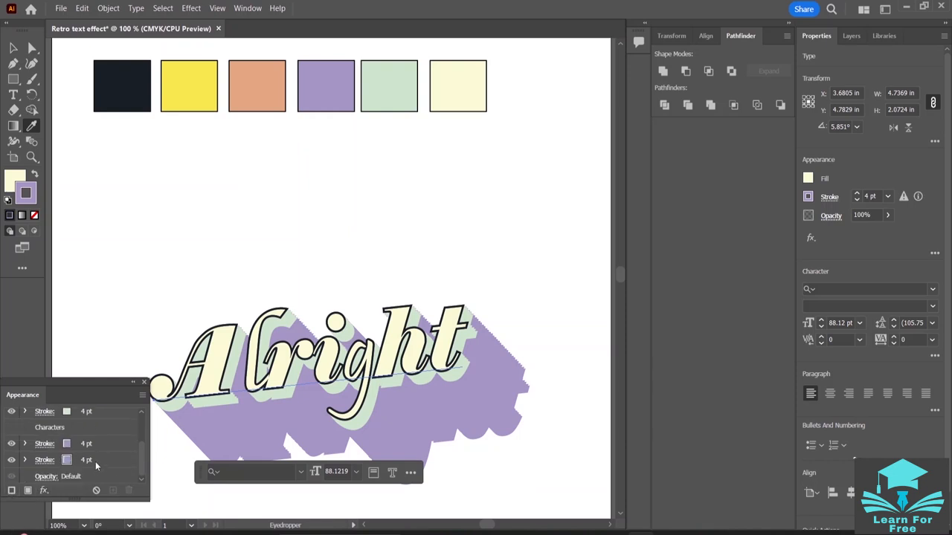
pyautogui.click(92, 445)
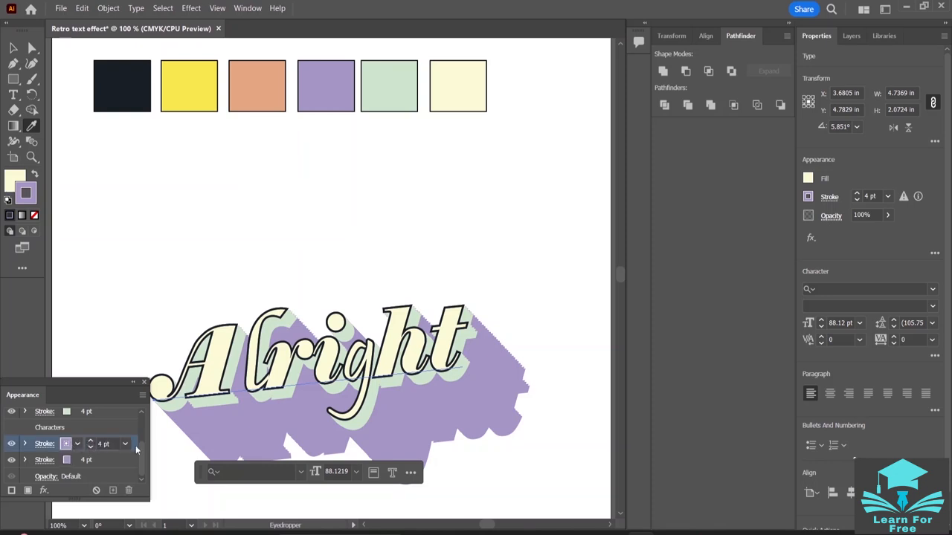
pyautogui.moveTo(135, 446); pyautogui.dragTo(137, 467)
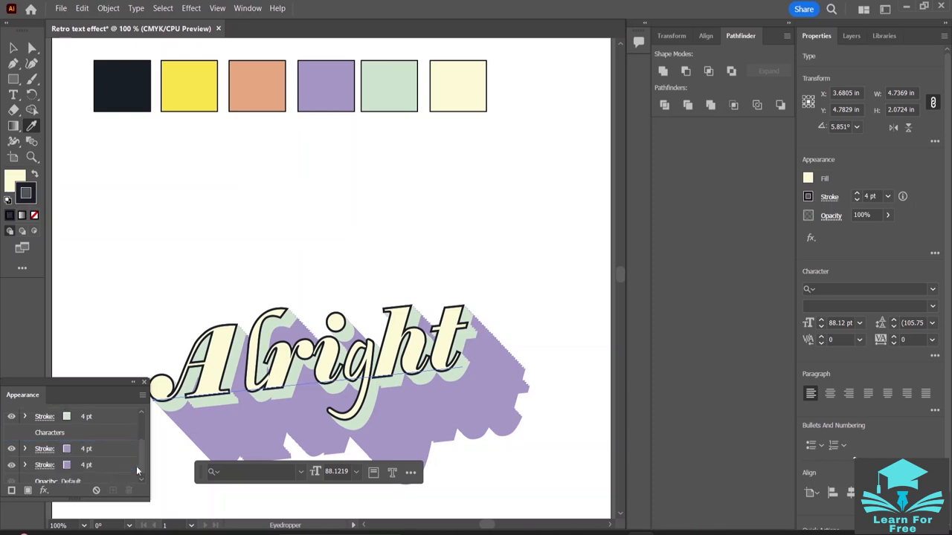
pyautogui.click(44, 490)
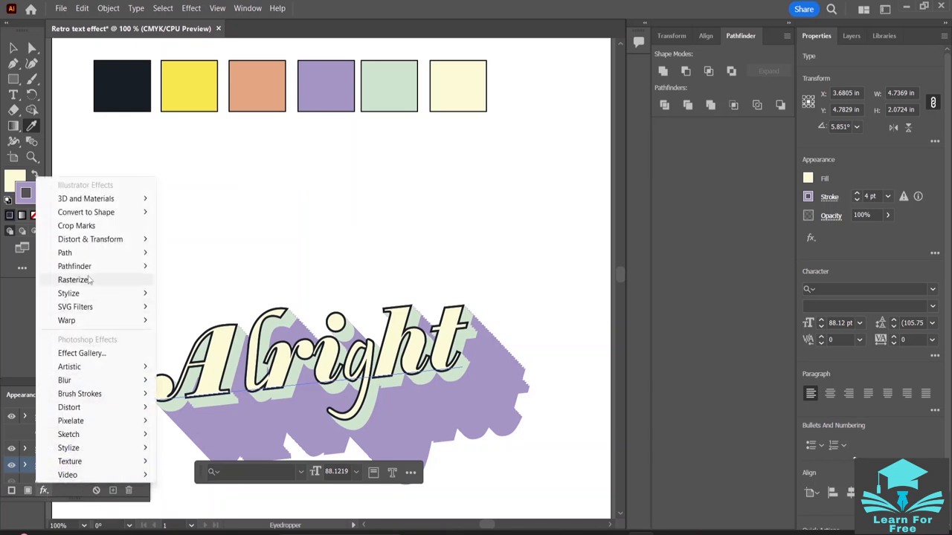
pyautogui.moveTo(111, 238)
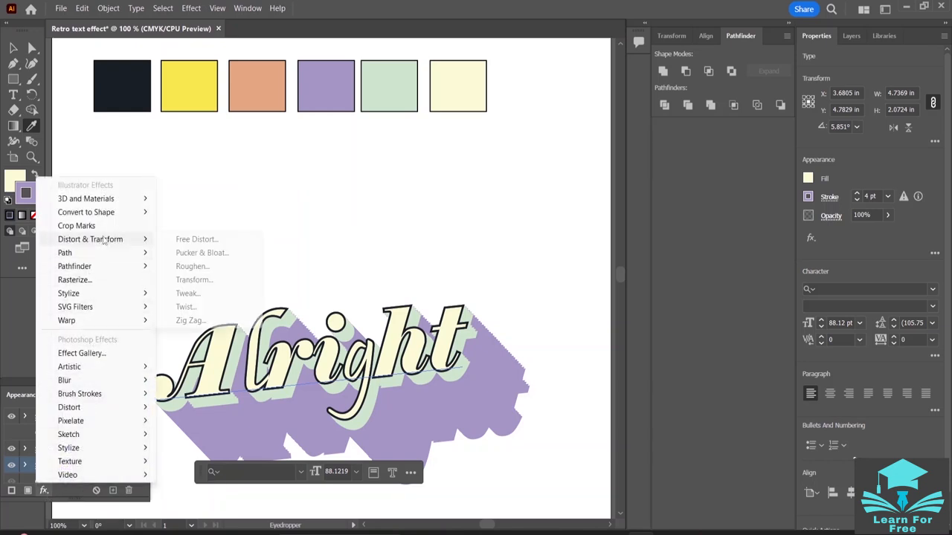
pyautogui.click(192, 280)
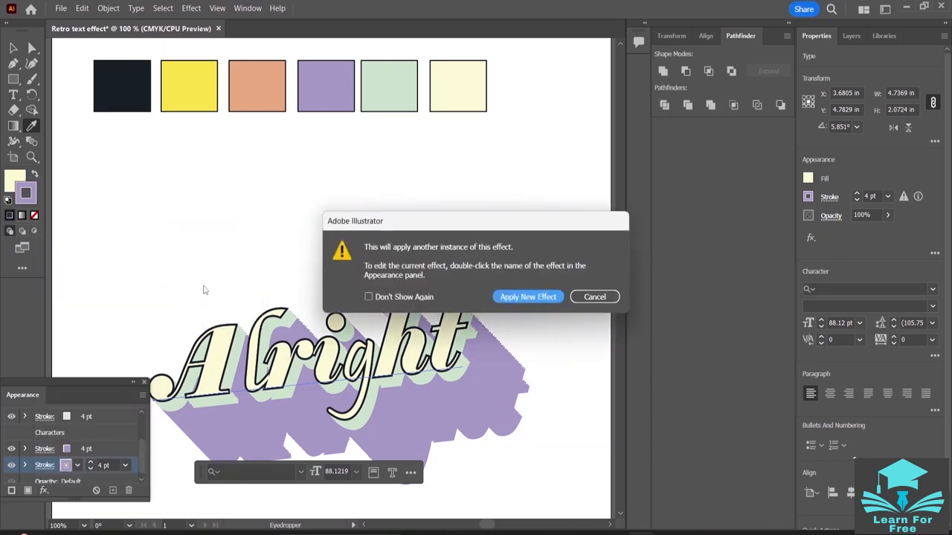
pyautogui.click(609, 297)
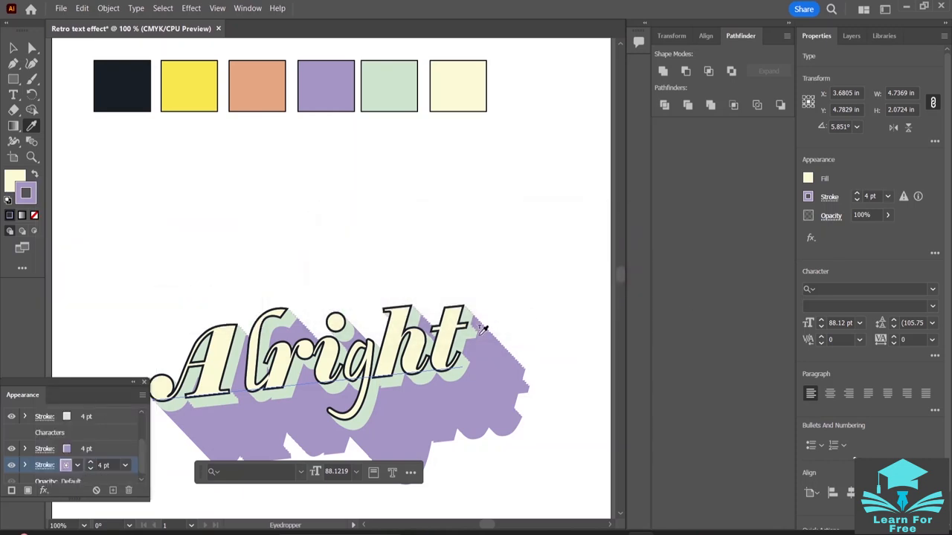
# - Swap the two purple strokes by moving the one directly under Characters to the lowest stroke position
pyautogui.click(45, 449)
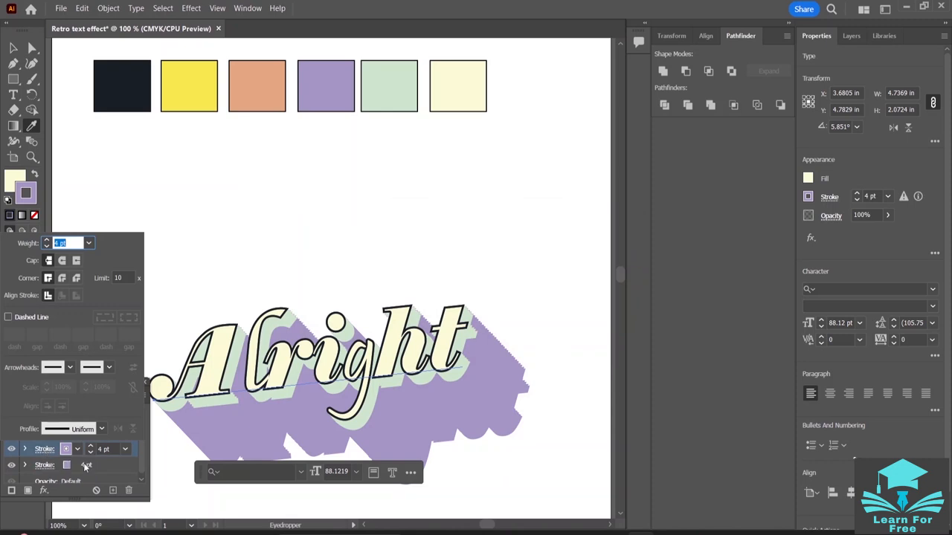
pyautogui.click(45, 451)
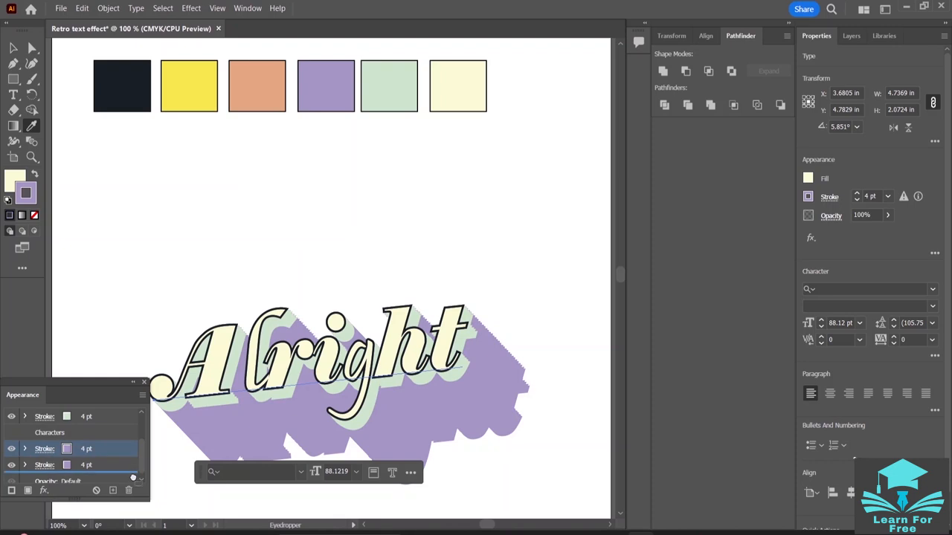
pyautogui.scroll(-1, 134, 479)
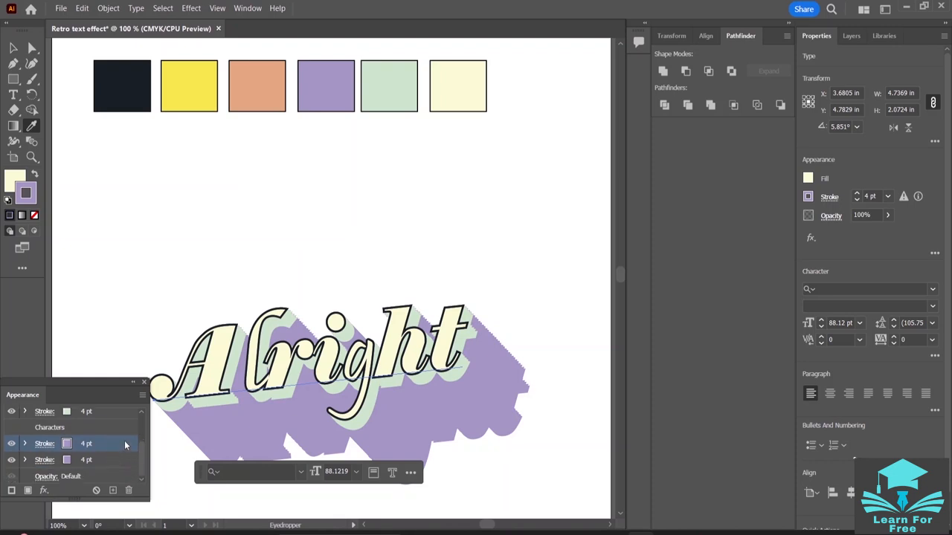
pyautogui.click(121, 444)
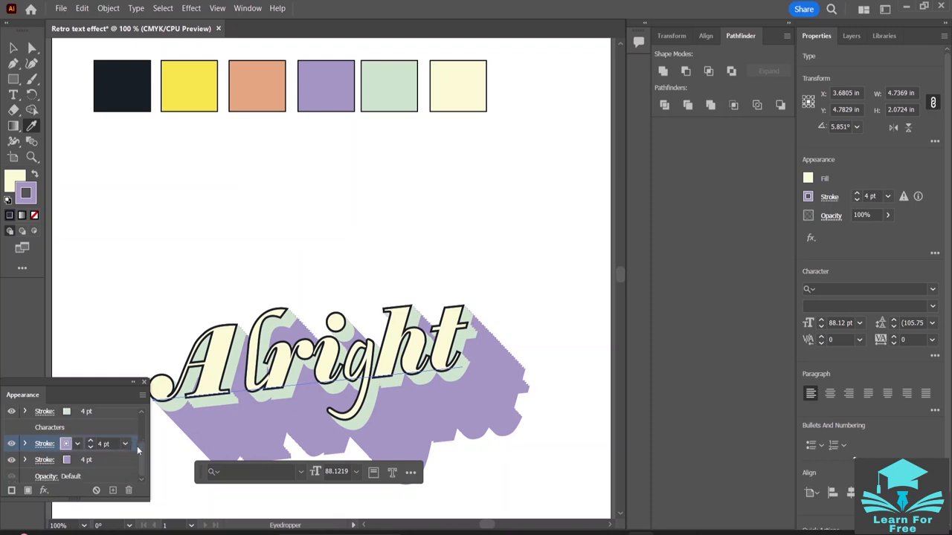
pyautogui.moveTo(136, 446); pyautogui.dragTo(136, 470)
pyautogui.click(109, 466)
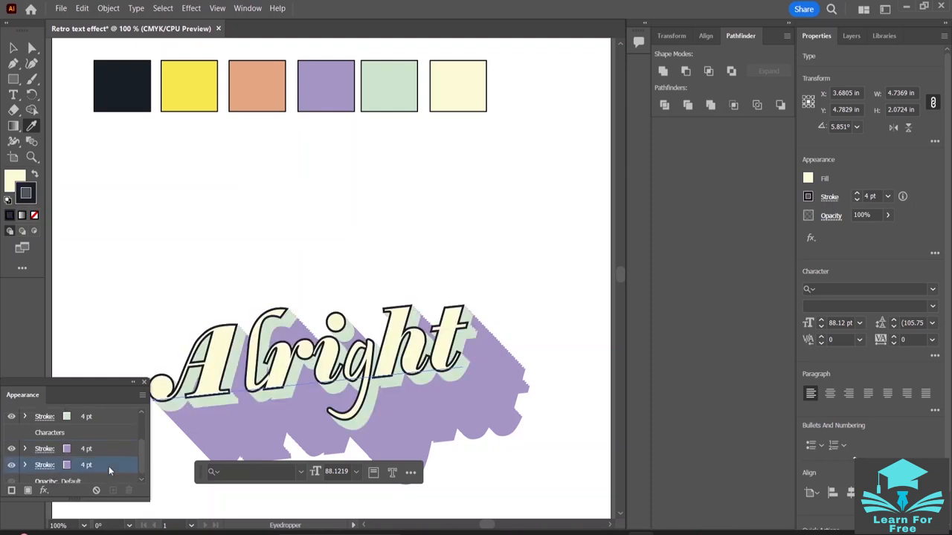
# - Apply a Transform effect to the lowest purple stroke, moving 0.025 in horizontally and vertically with 20 copies
pyautogui.click(44, 490)
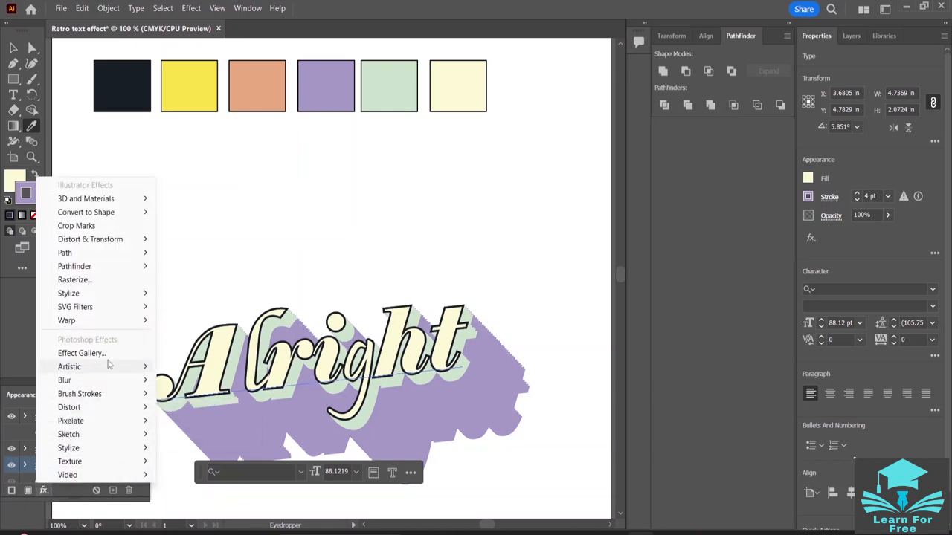
pyautogui.moveTo(122, 239)
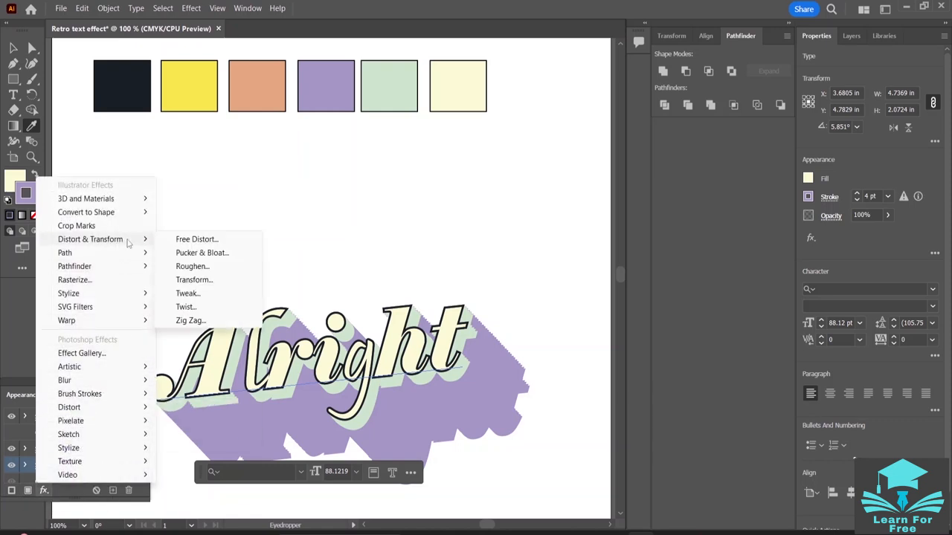
pyautogui.click(187, 280)
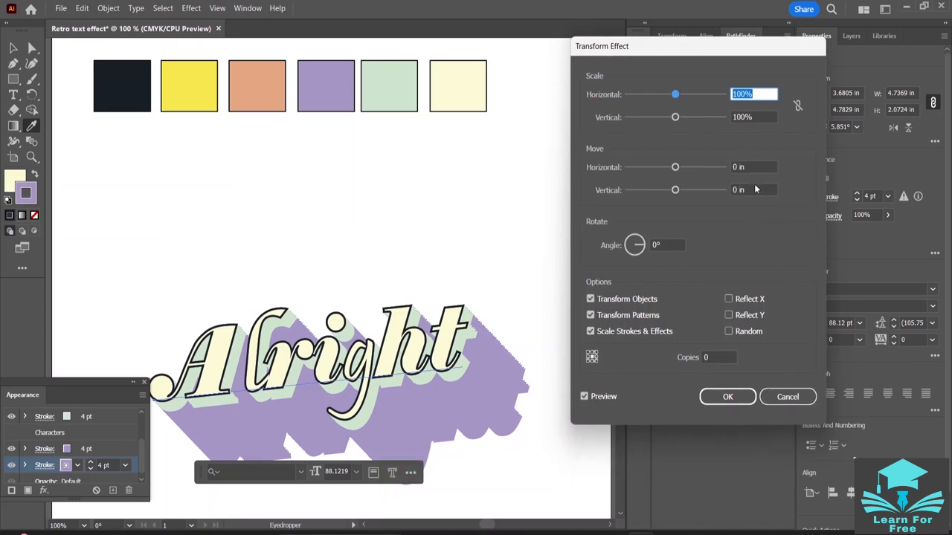
pyautogui.click(735, 167)
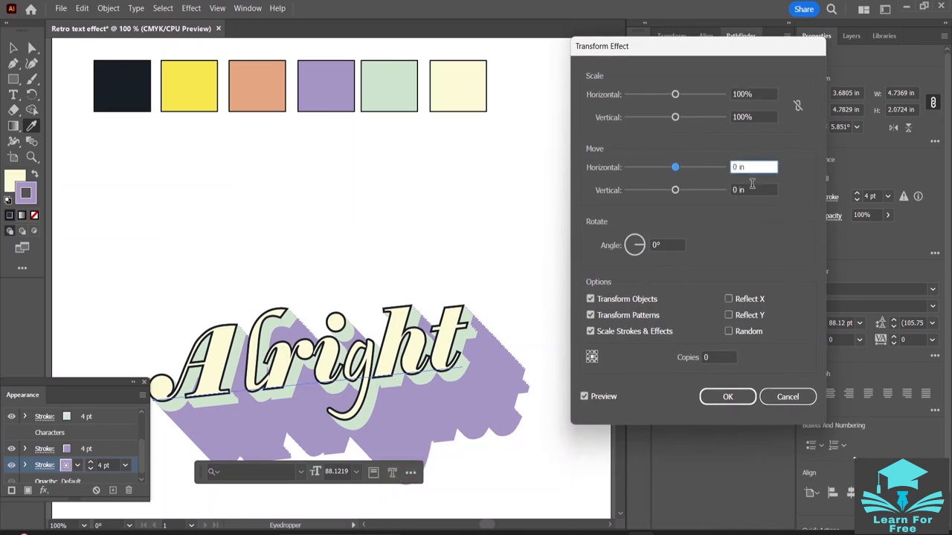
pyautogui.write('.025')
pyautogui.press('Tab')
pyautogui.write('.02')
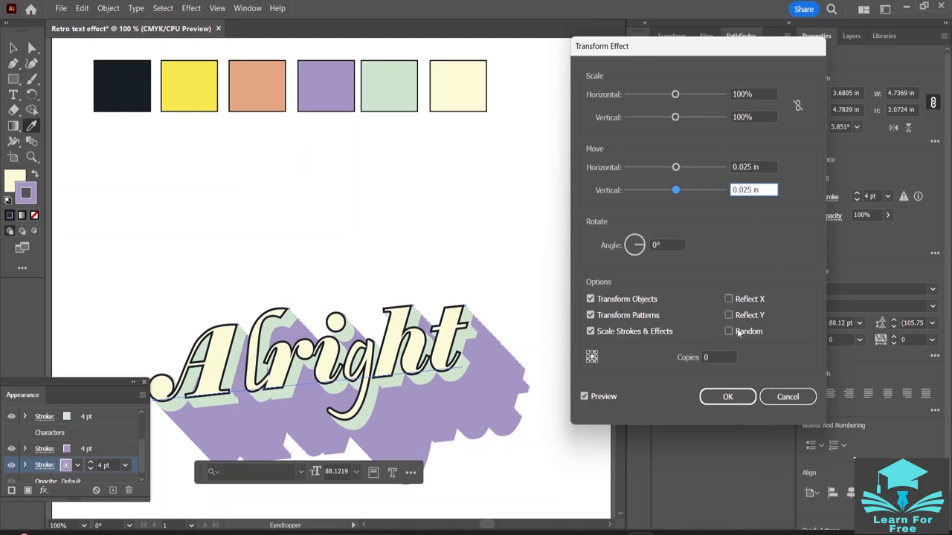
pyautogui.click(715, 357)
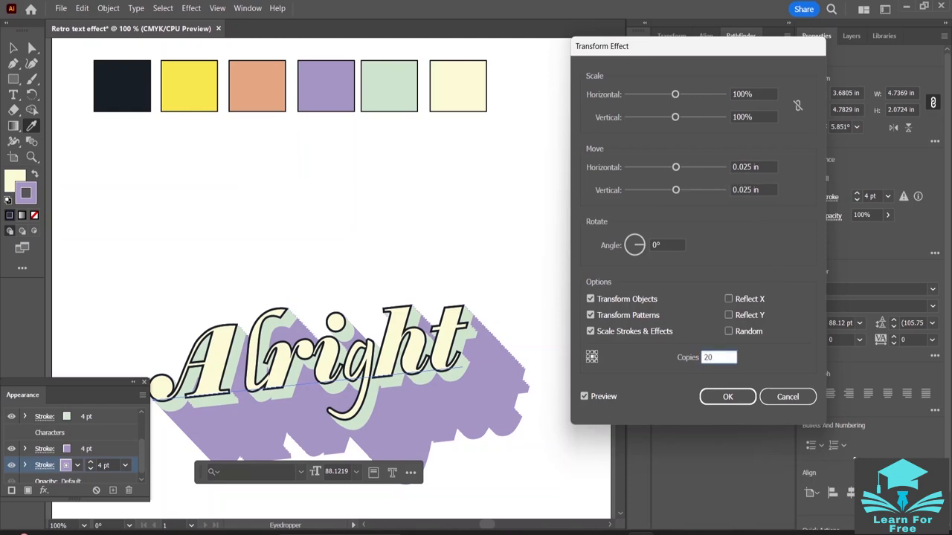
pyautogui.click(584, 397)
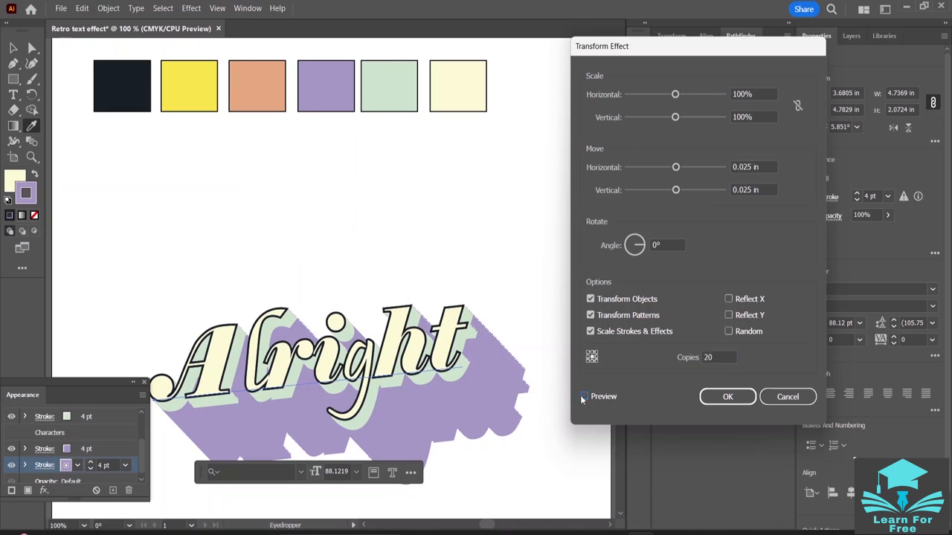
pyautogui.click(727, 396)
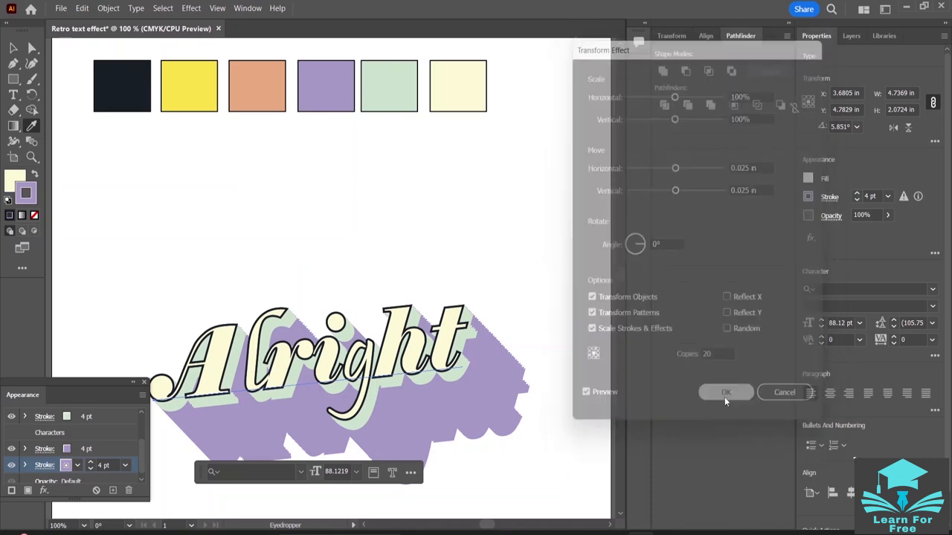
# - Recolor the lowest stroke of "Alright" with the peach orange sampled from the palette square
pyautogui.click(72, 465)
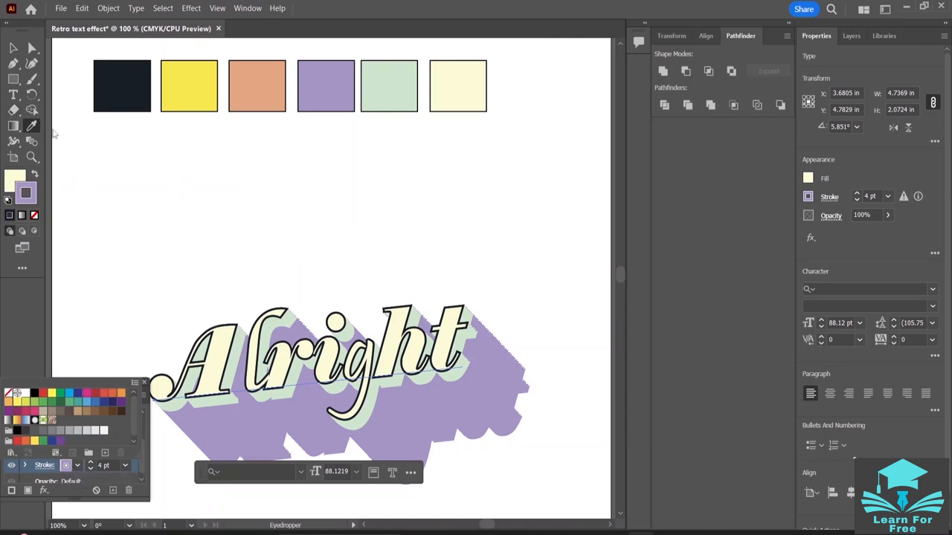
pyautogui.click(120, 188)
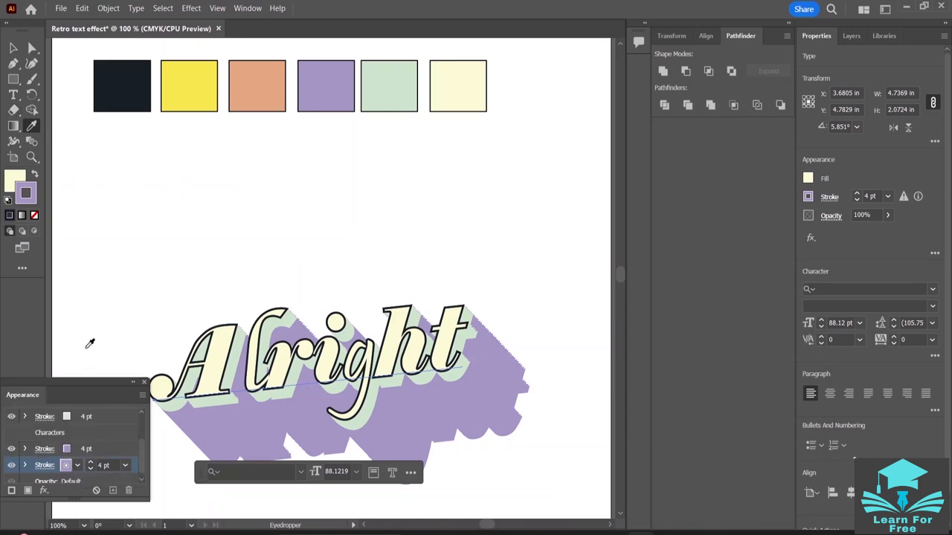
pyautogui.click(257, 75)
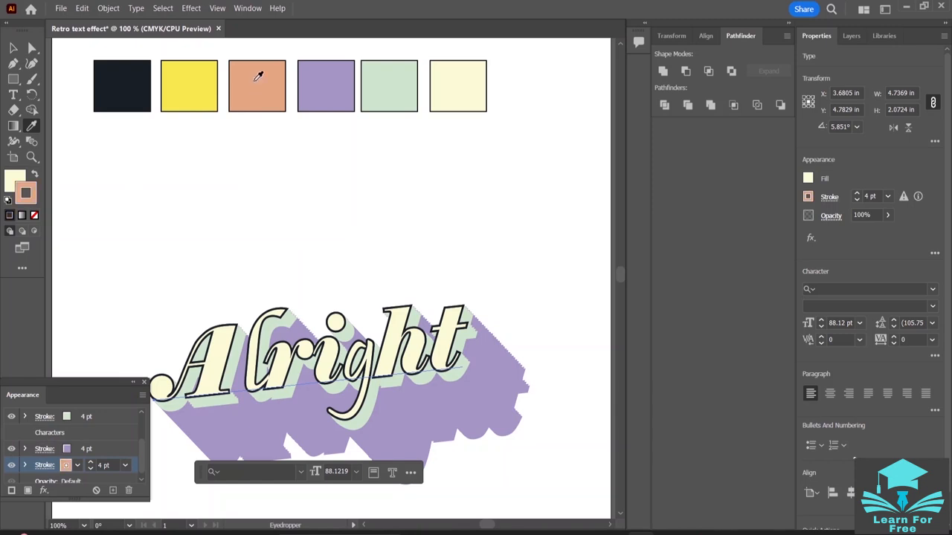
# - Add another instance of the Transform effect to the peach orange stroke
pyautogui.scroll(-1, 91, 442)
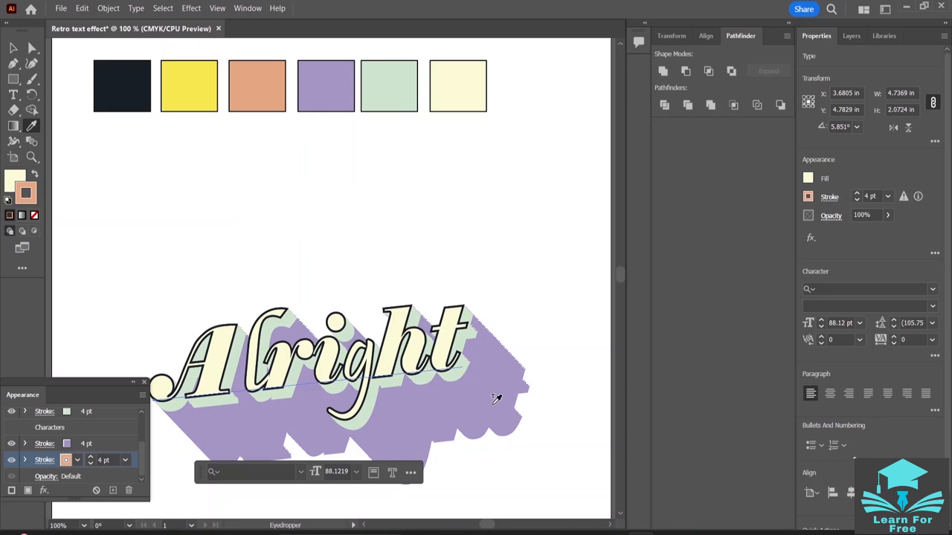
pyautogui.scroll(1, 85, 430)
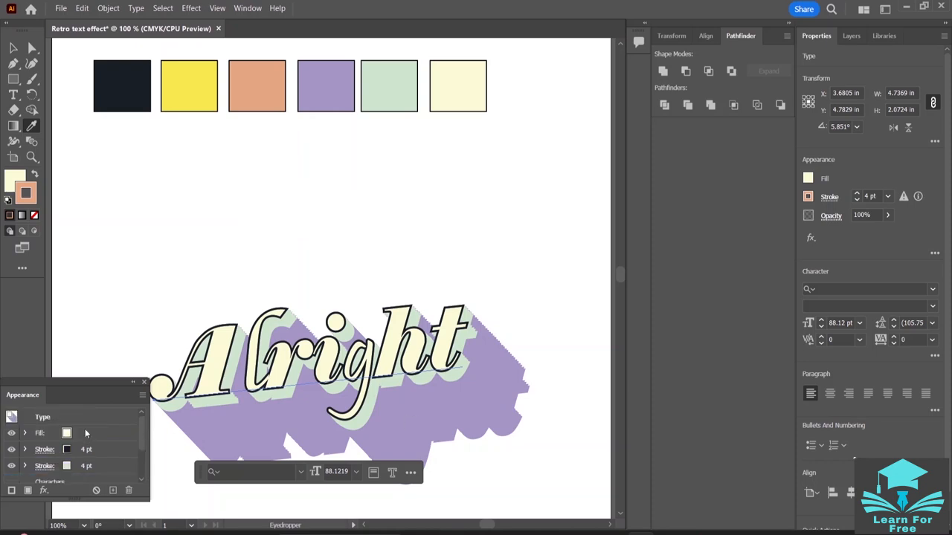
pyautogui.scroll(-1, 85, 430)
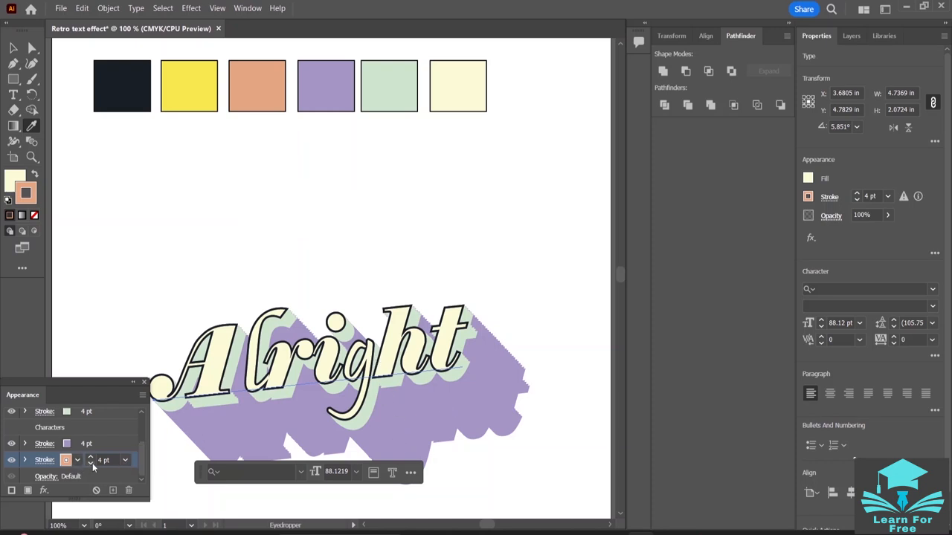
pyautogui.click(43, 490)
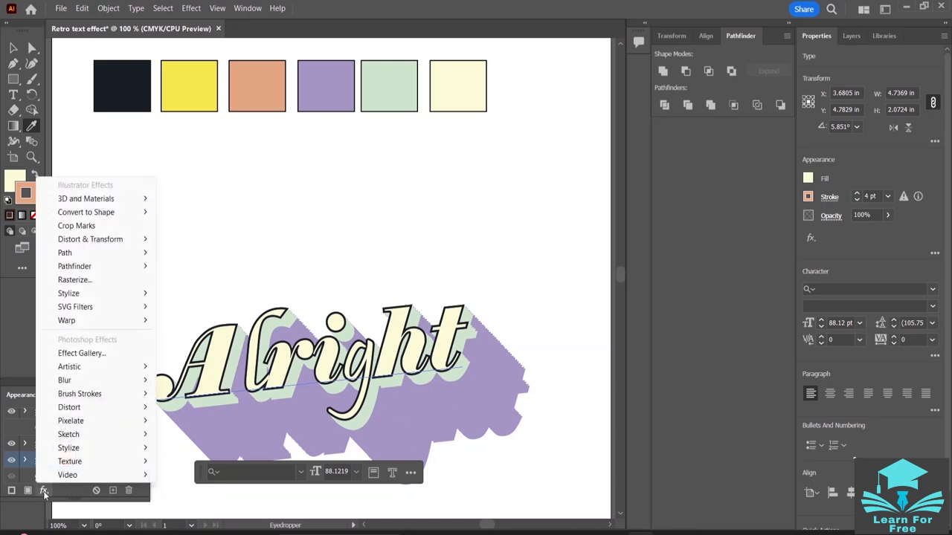
pyautogui.moveTo(107, 372)
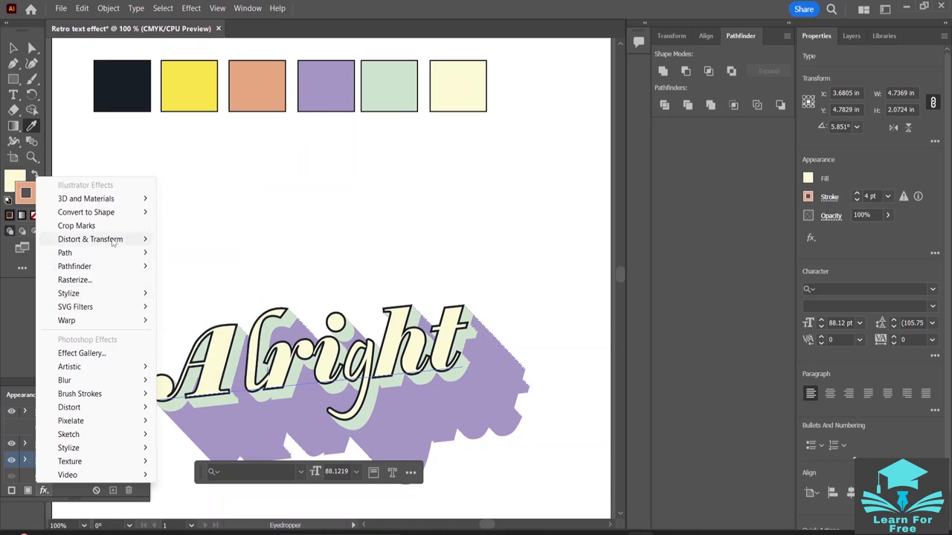
pyautogui.moveTo(119, 239)
pyautogui.click(200, 283)
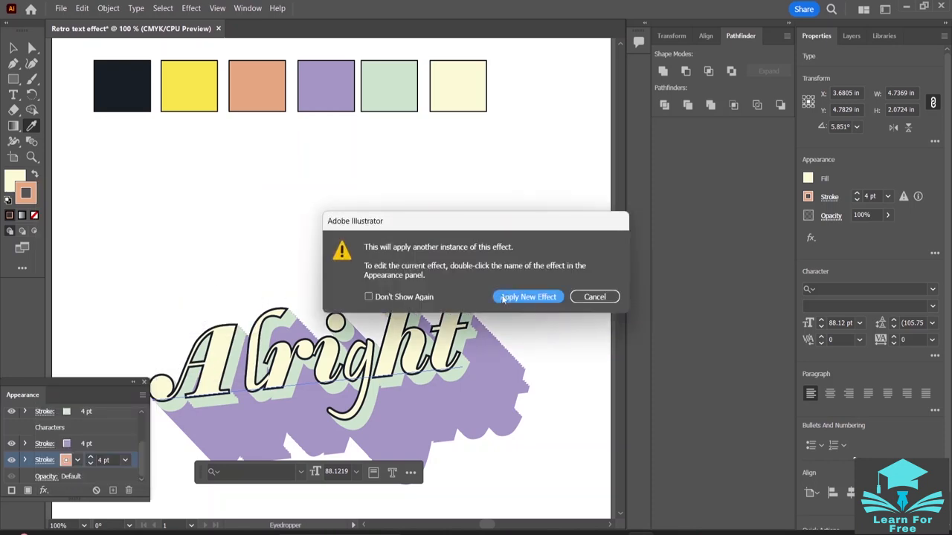
pyautogui.click(531, 297)
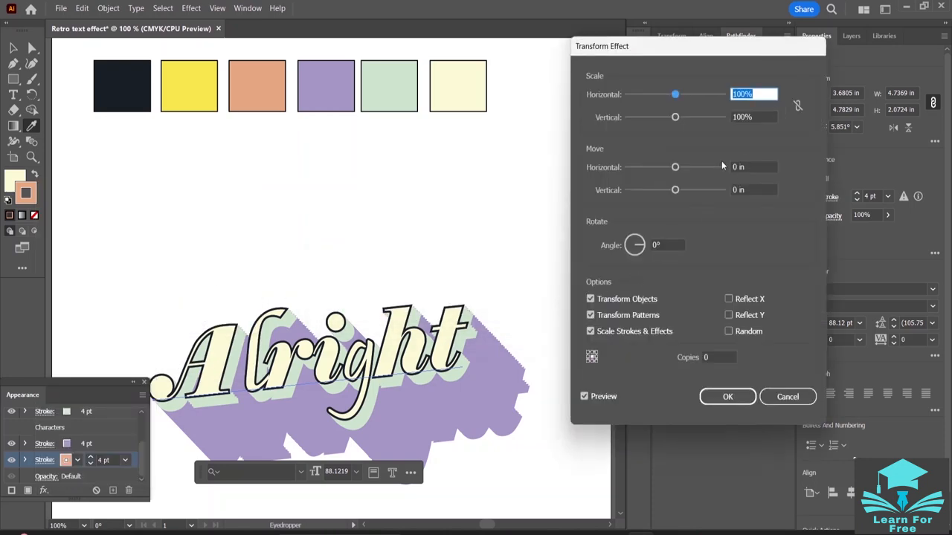
# - Set the new Transform effect to move 0.025 in horizontally and vertically with 25 copies, and apply it
pyautogui.click(737, 168)
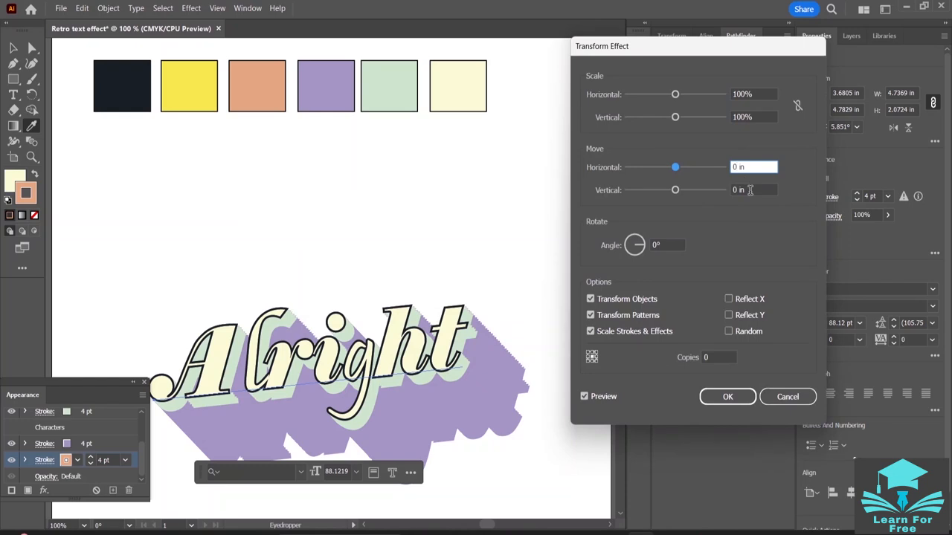
pyautogui.write('.025')
pyautogui.press('Tab')
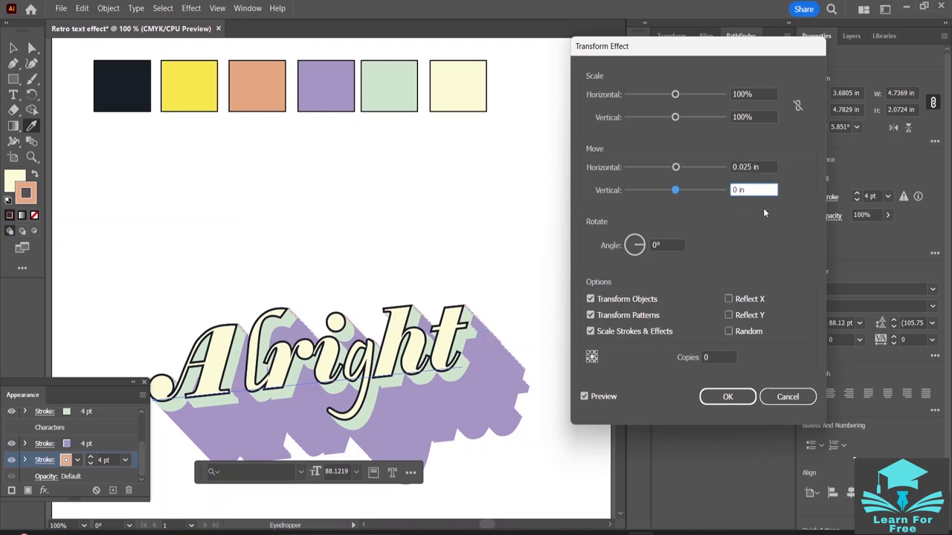
pyautogui.write('.025')
pyautogui.click(721, 360)
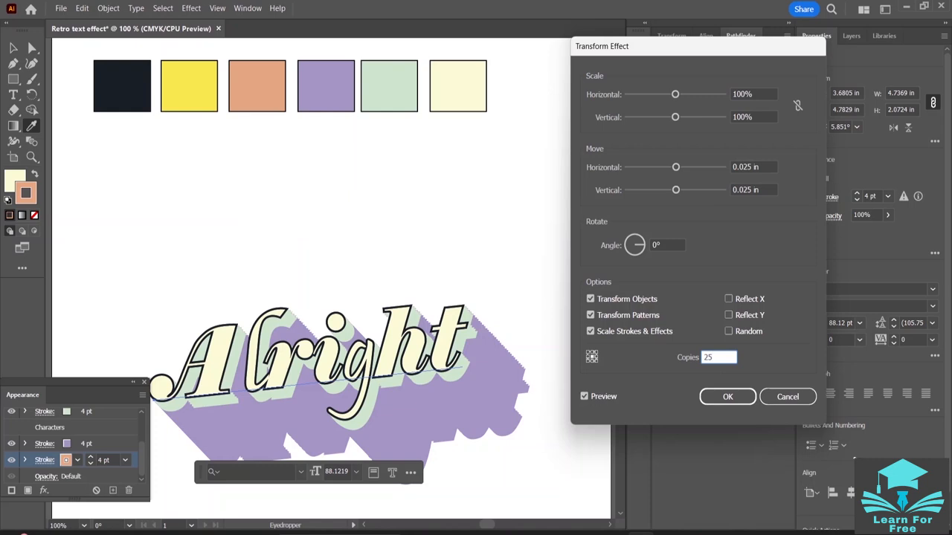
pyautogui.write('25')
pyautogui.click(736, 398)
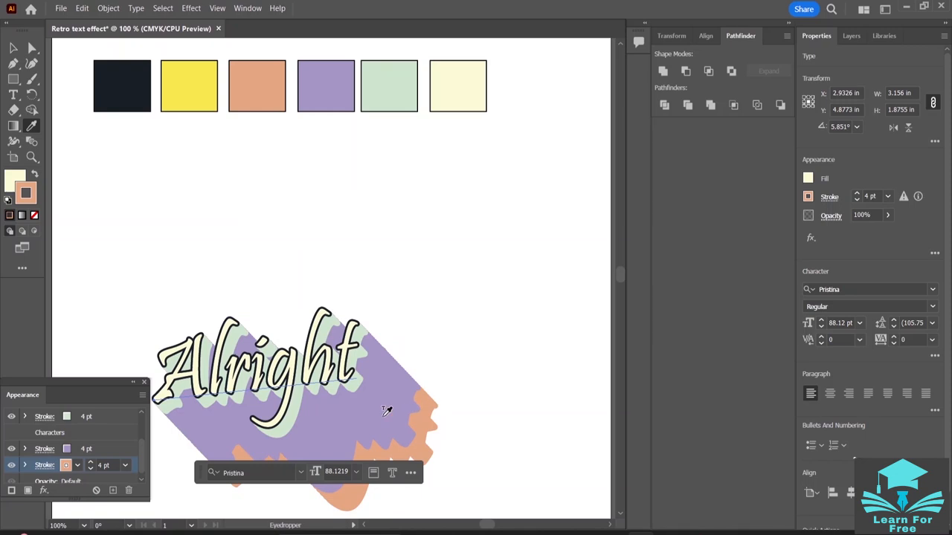
# - Move the "Alright" artwork up toward the middle of the artboard, to about X 4 in, Y 3.72 in, and deselect it
pyautogui.click(13, 49)
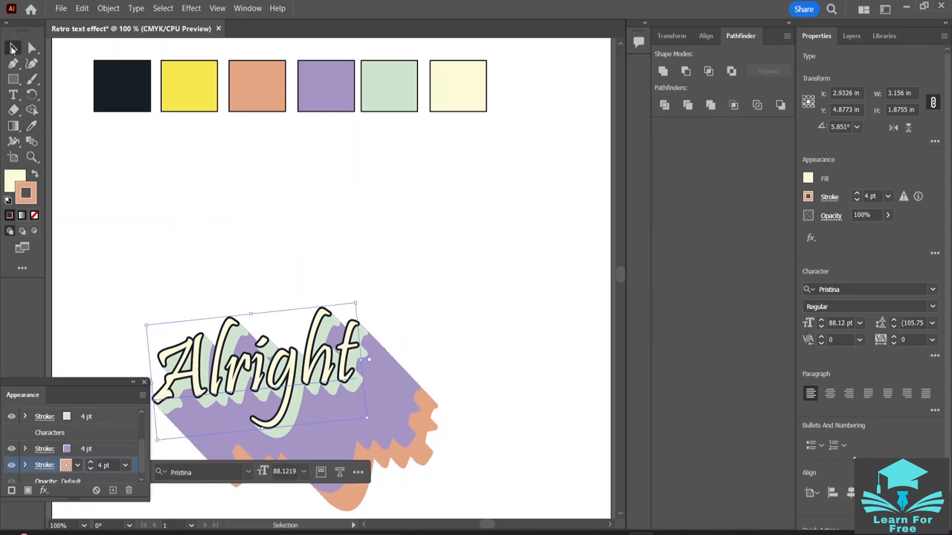
pyautogui.click(221, 174)
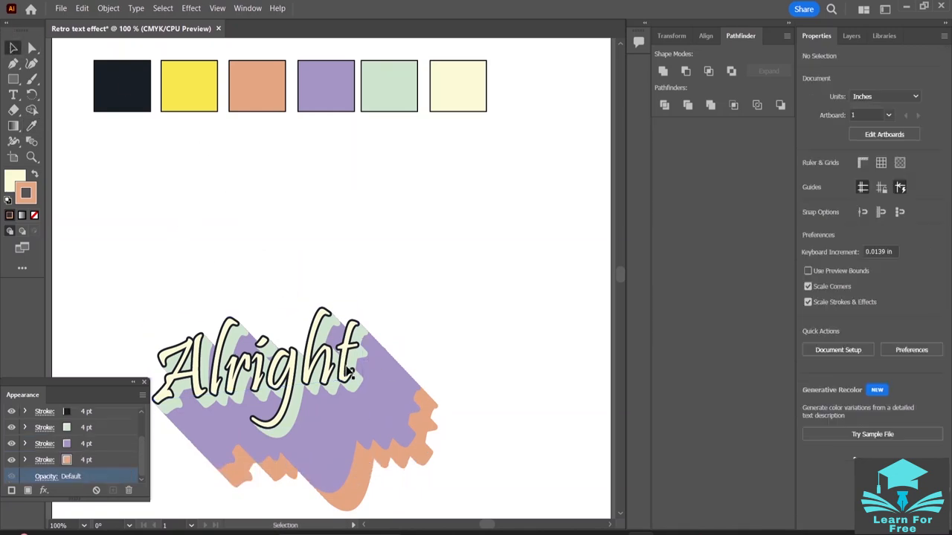
pyautogui.scroll(-3, 361, 375)
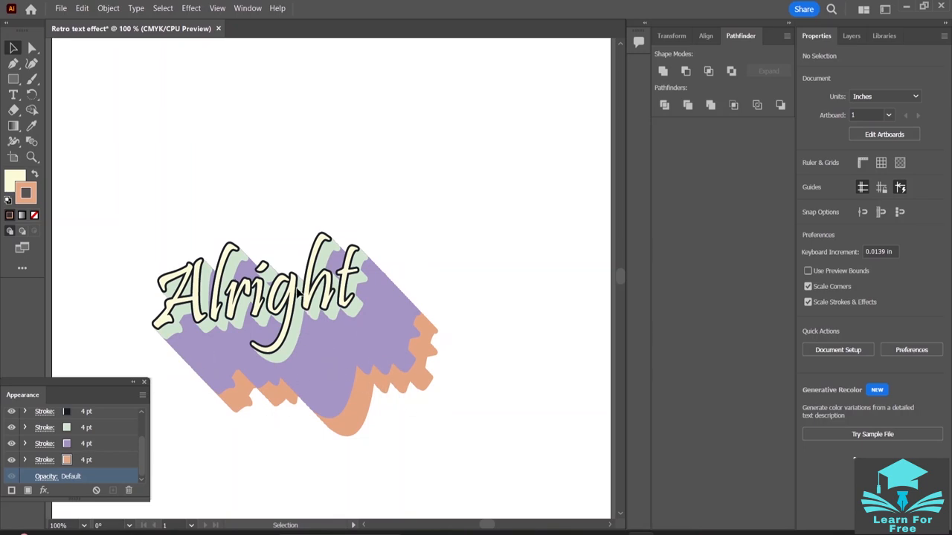
pyautogui.moveTo(292, 291); pyautogui.dragTo(376, 236)
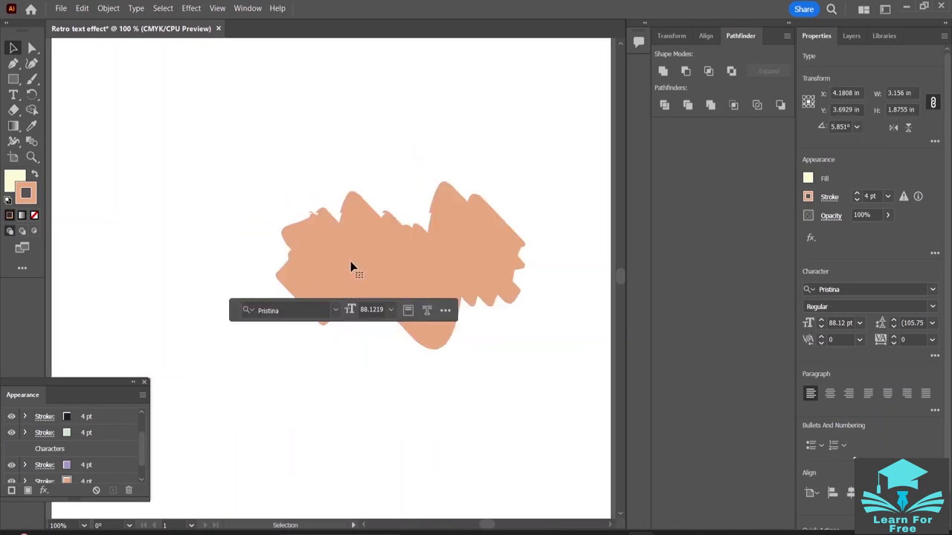
pyautogui.click(501, 104)
pyautogui.moveTo(372, 202); pyautogui.dragTo(390, 202)
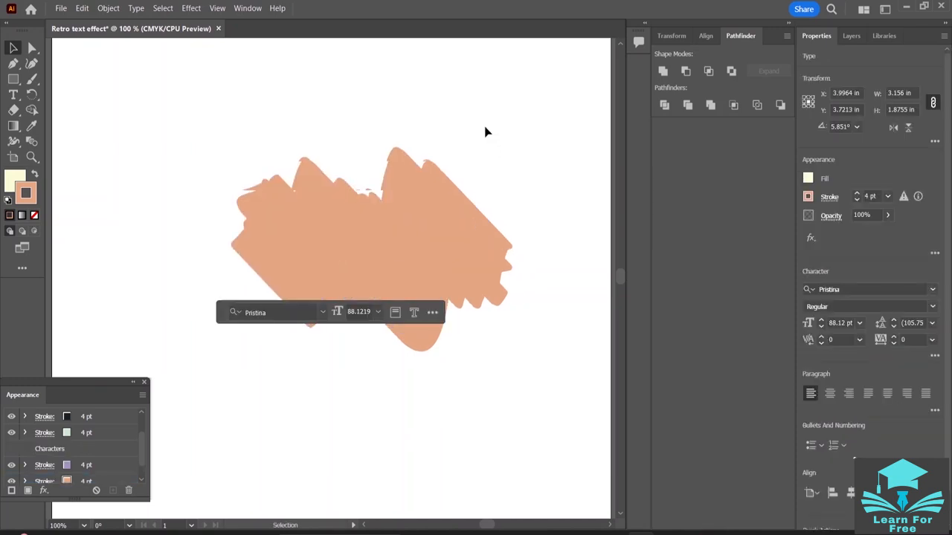
pyautogui.click(484, 132)
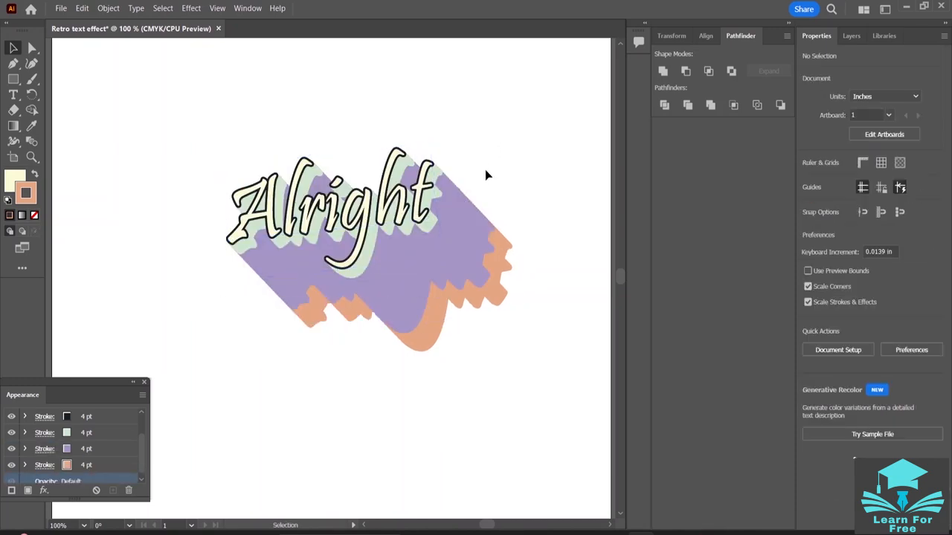
# - Fill the "Alright" lettering with the white-to-black linear gradient swatch in its appearance
pyautogui.scroll(2, 485, 175)
pyautogui.scroll(1, 485, 175)
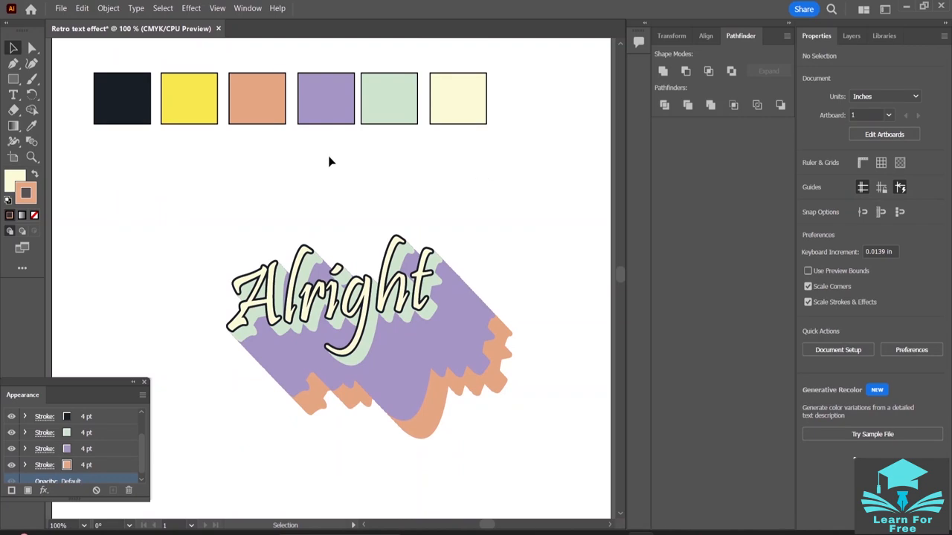
pyautogui.click(381, 325)
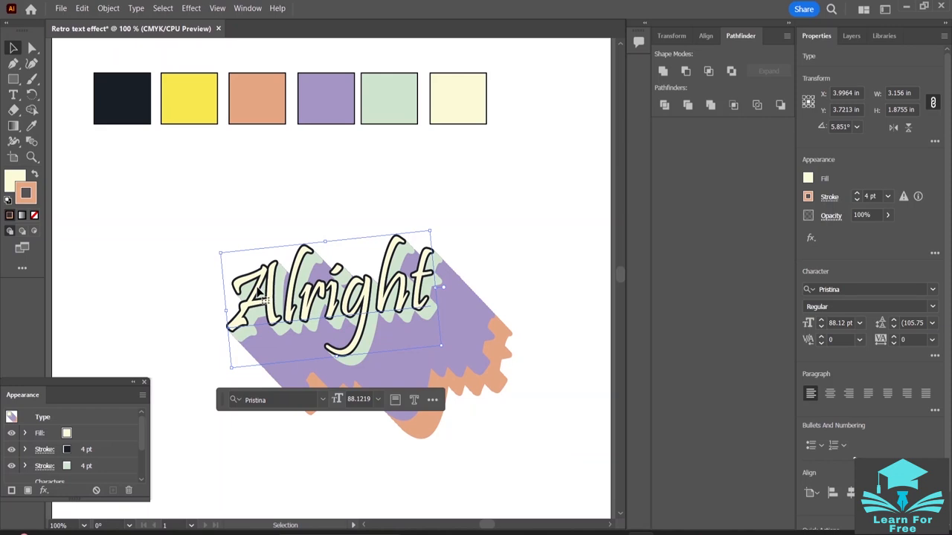
pyautogui.click(67, 433)
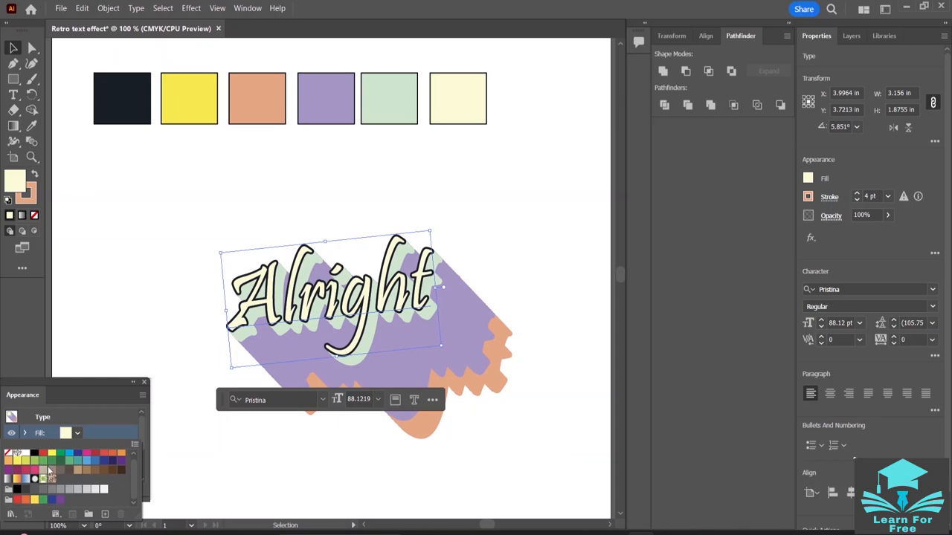
pyautogui.click(8, 481)
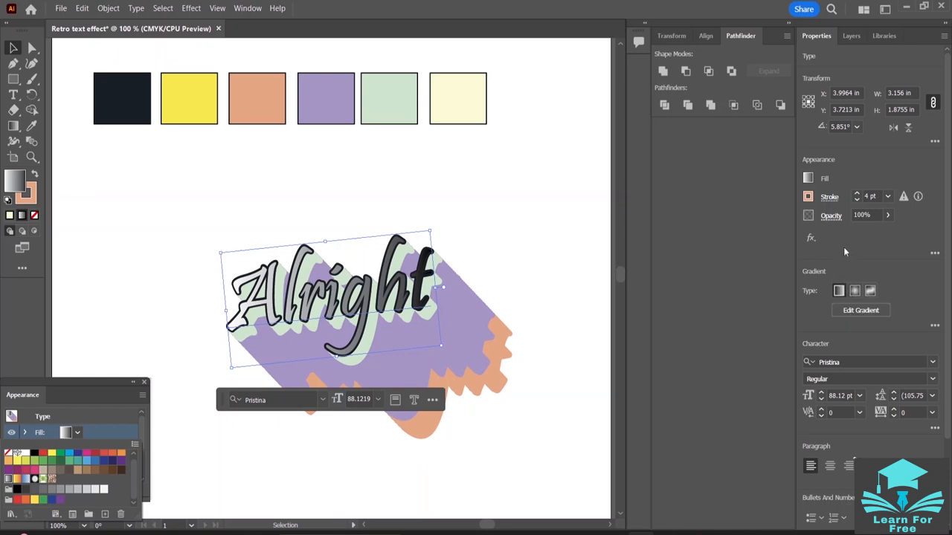
pyautogui.click(809, 179)
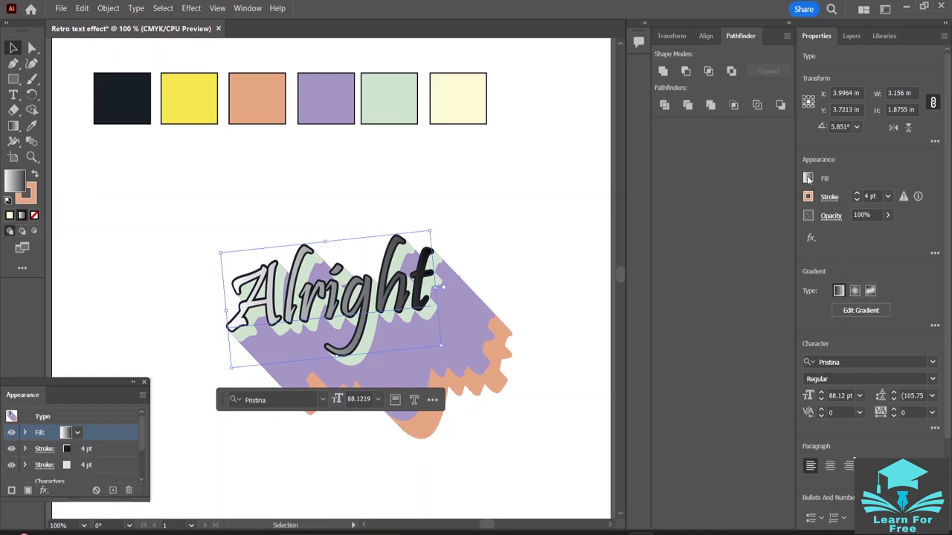
pyautogui.click(809, 178)
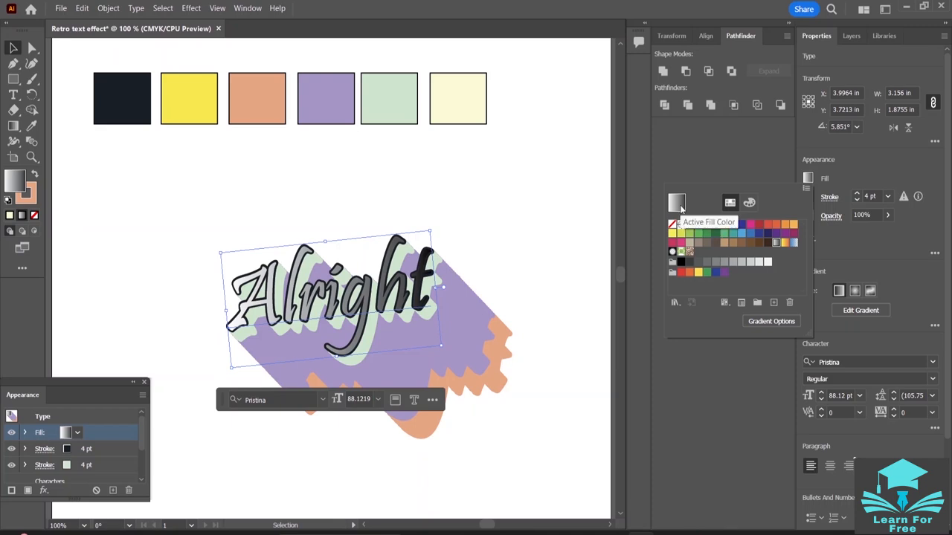
pyautogui.click(917, 241)
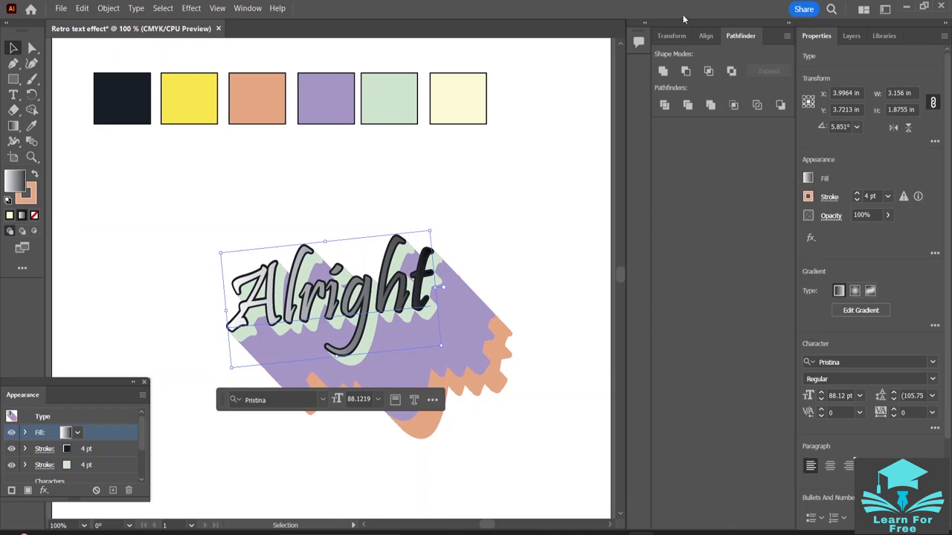
# - Open the gradient settings for the lettering fill and color the starting stop yellow, sampled from the yellow palette square
pyautogui.click(247, 8)
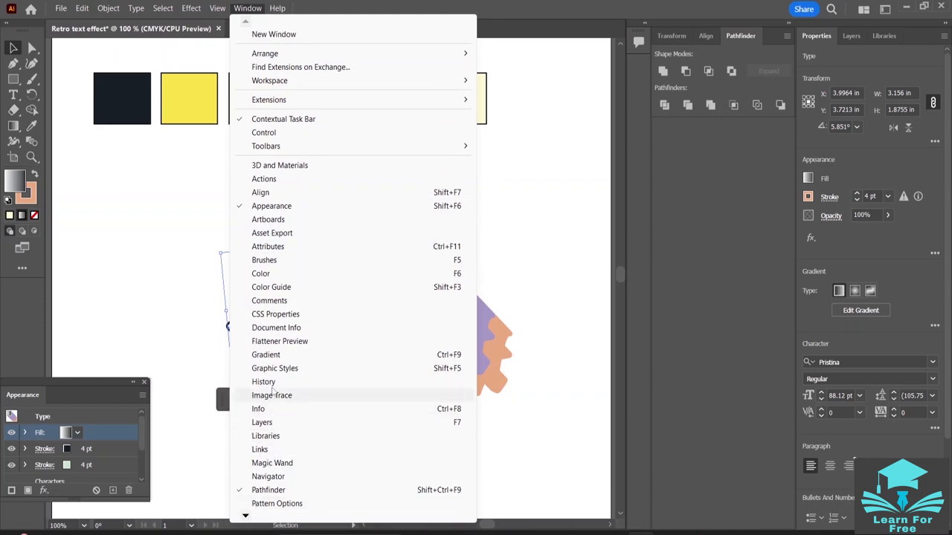
pyautogui.click(272, 355)
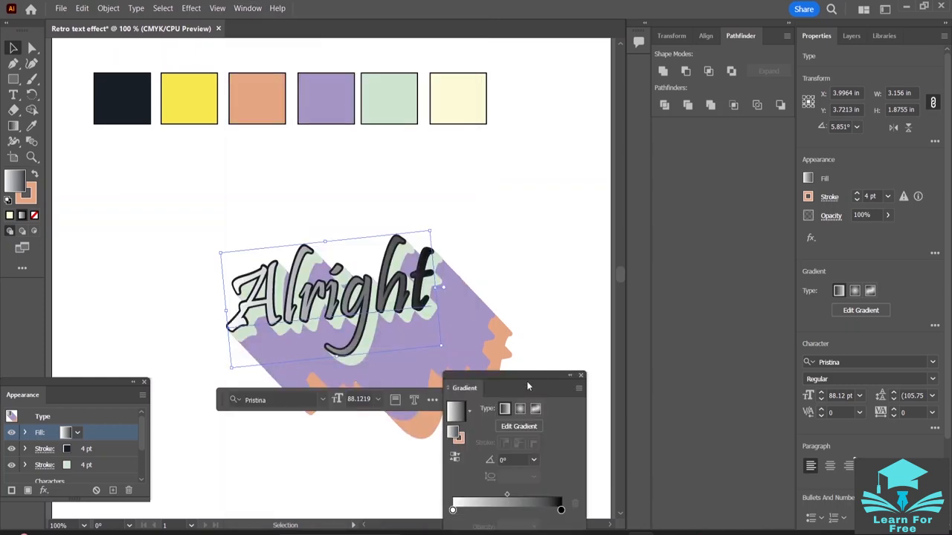
pyautogui.moveTo(522, 384); pyautogui.dragTo(736, 196)
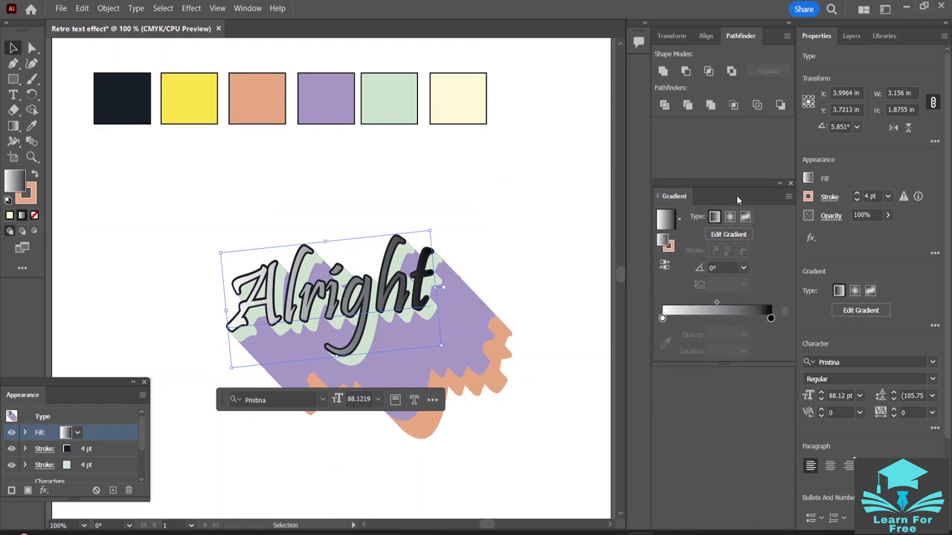
pyautogui.click(662, 319)
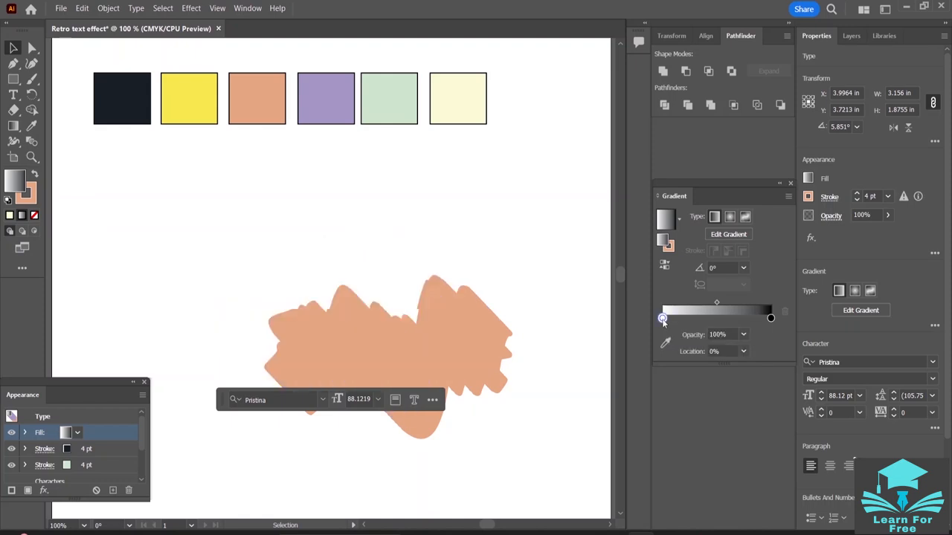
pyautogui.doubleClick(662, 318)
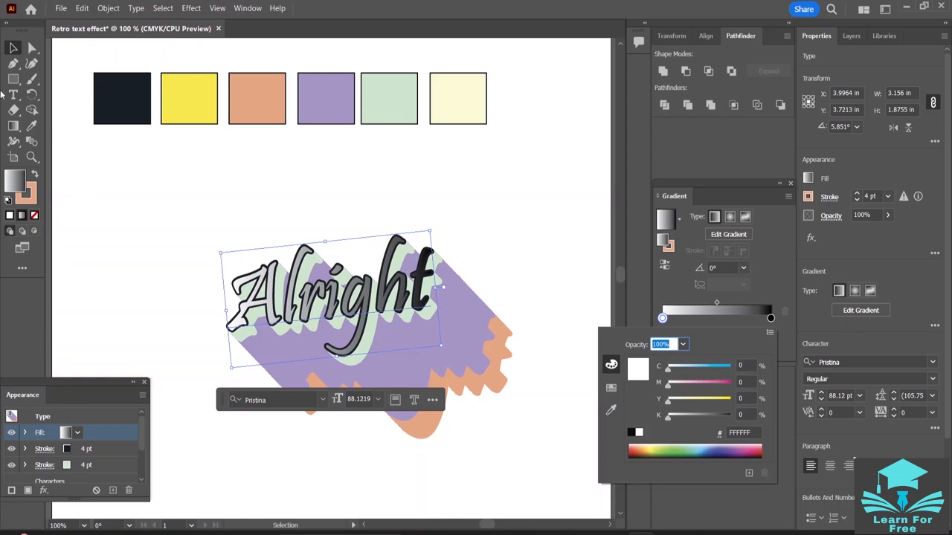
pyautogui.click(36, 130)
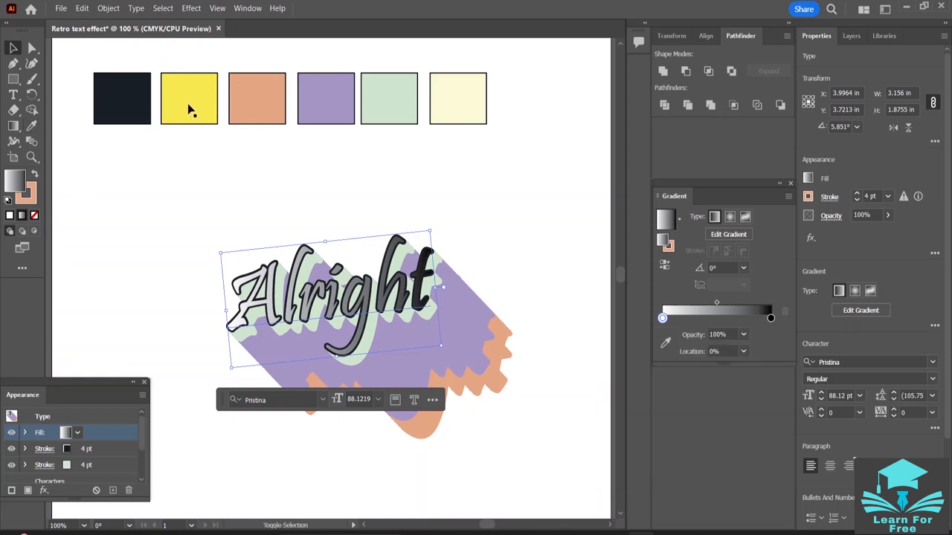
pyautogui.click(32, 125)
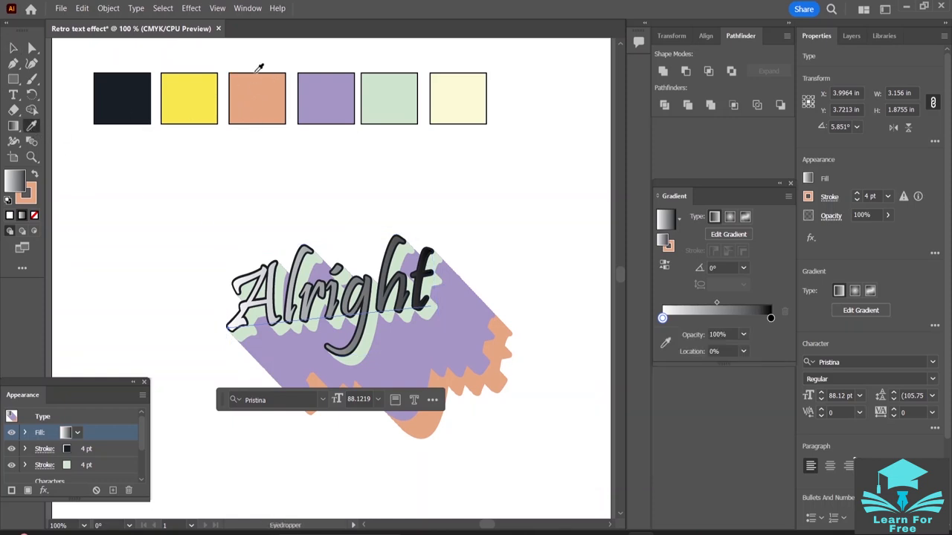
pyautogui.click(196, 97)
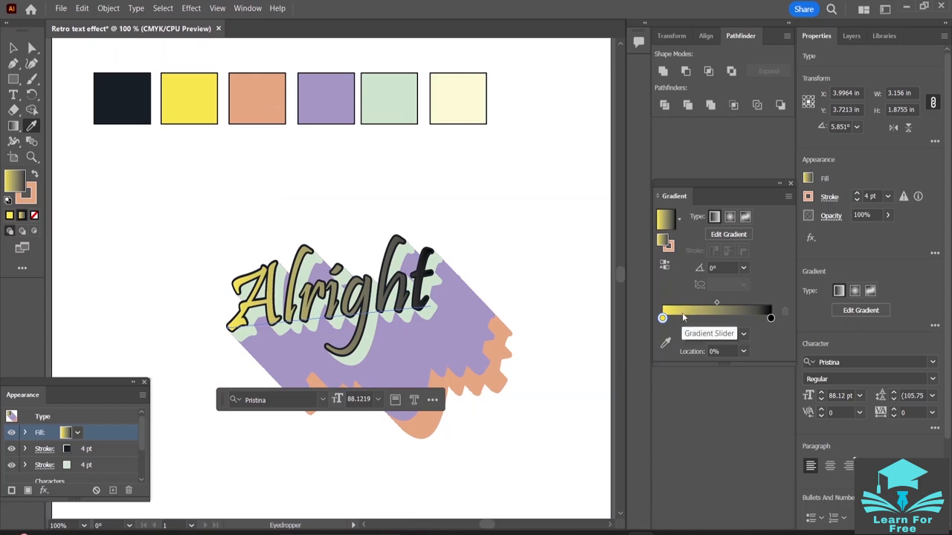
pyautogui.moveTo(662, 317)
pyautogui.mouseDown()
pyautogui.moveTo(676, 319)
pyautogui.moveTo(663, 319)
pyautogui.mouseUp()
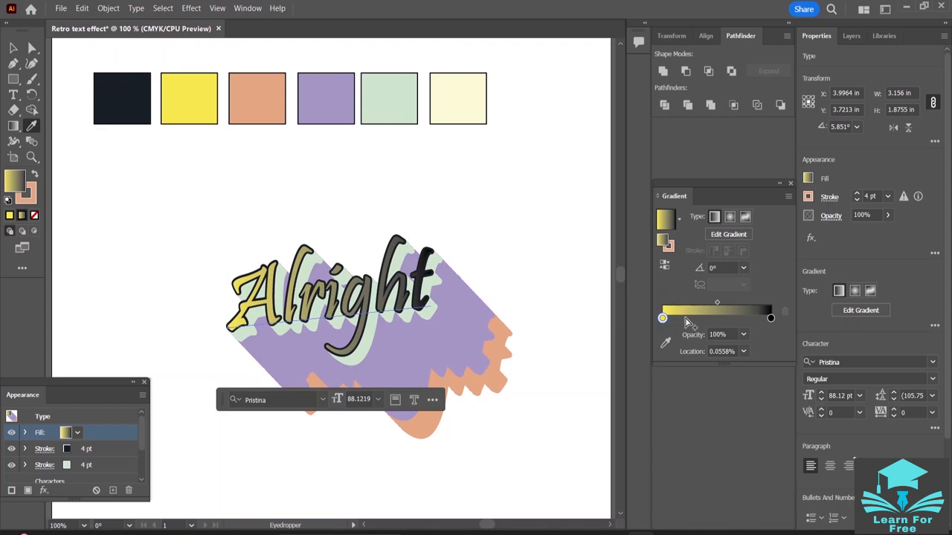
# - Add a gradient stop colored from the peach orange palette square and position it at about 28%
pyautogui.click(686, 319)
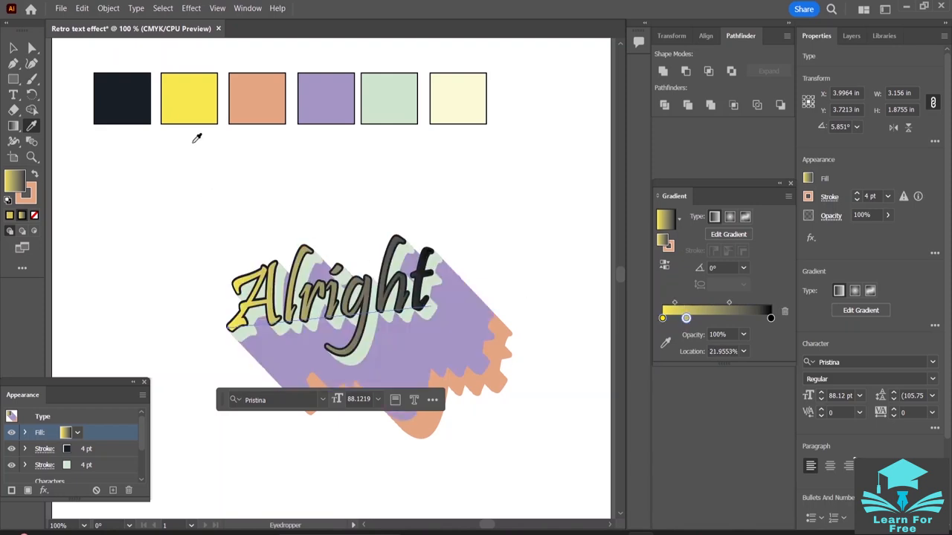
pyautogui.click(272, 103)
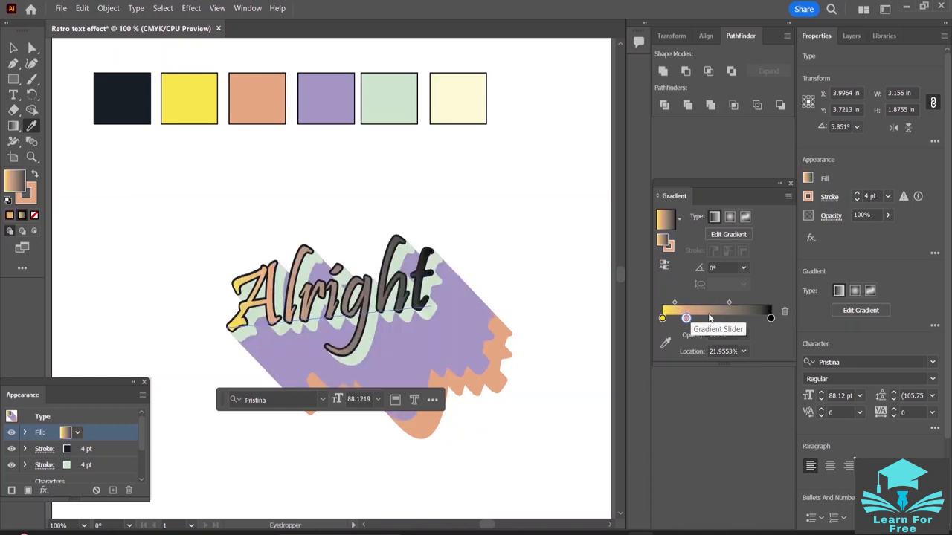
pyautogui.moveTo(686, 319); pyautogui.dragTo(708, 319)
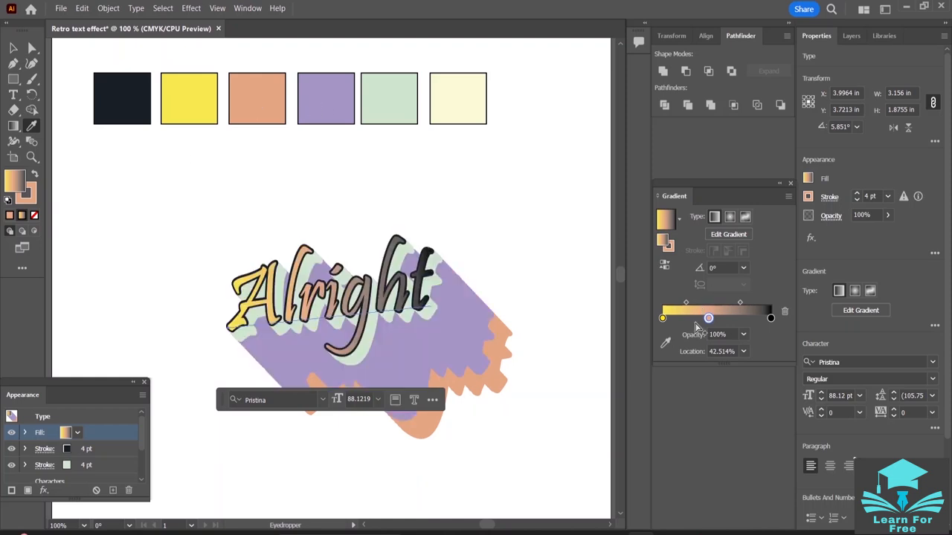
pyautogui.moveTo(707, 318); pyautogui.dragTo(693, 318)
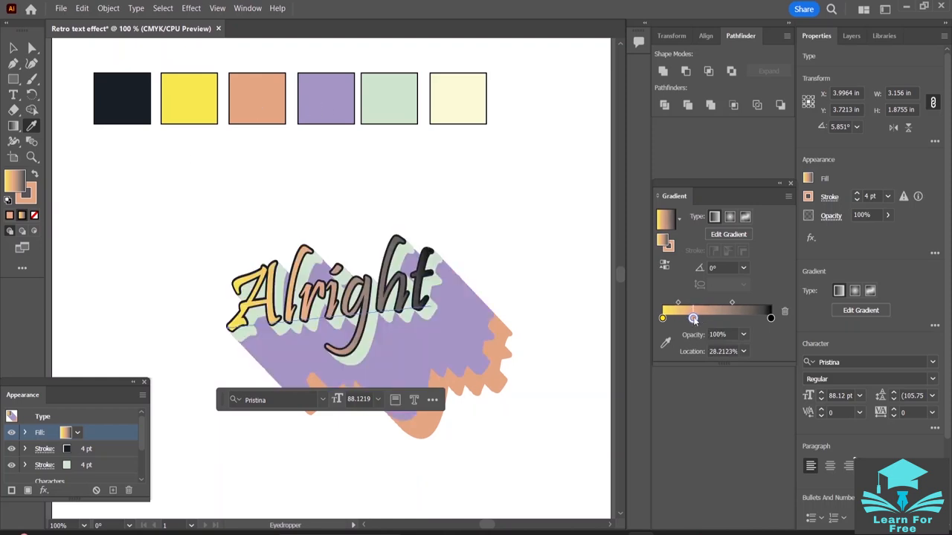
# - Add a purple gradient stop at about 50% and a pale green one at about 72%, sampled from the palette squares
pyautogui.click(716, 319)
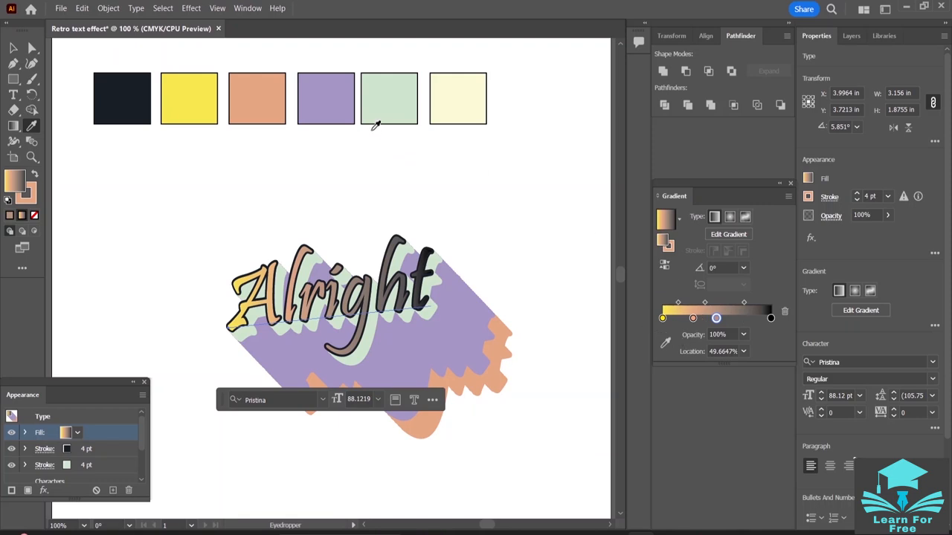
pyautogui.click(339, 99)
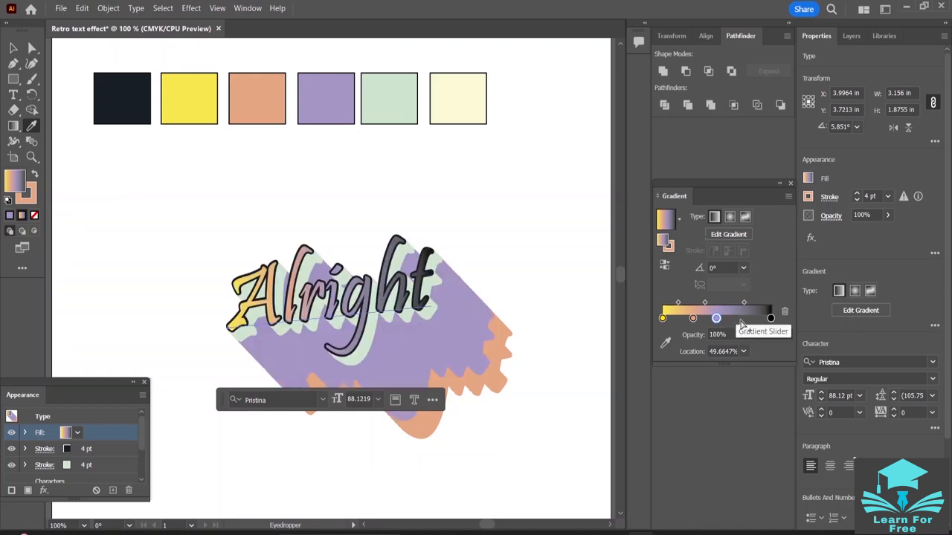
pyautogui.click(740, 319)
pyautogui.keyDown('shift'); pyautogui.click(399, 93); pyautogui.keyUp('shift')
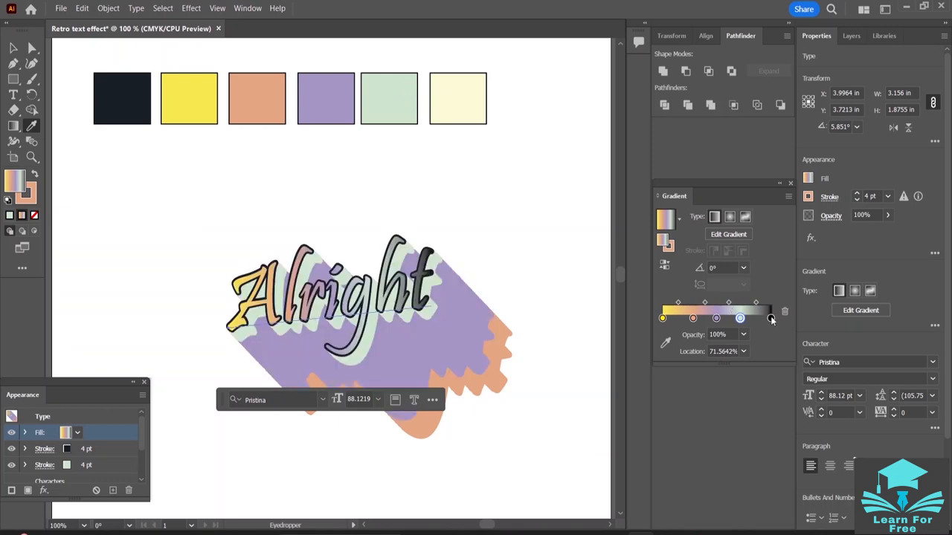
# - Recolor the black end stop of the gradient with cream sampled from the last palette square
pyautogui.click(772, 318)
pyautogui.doubleClick(771, 319)
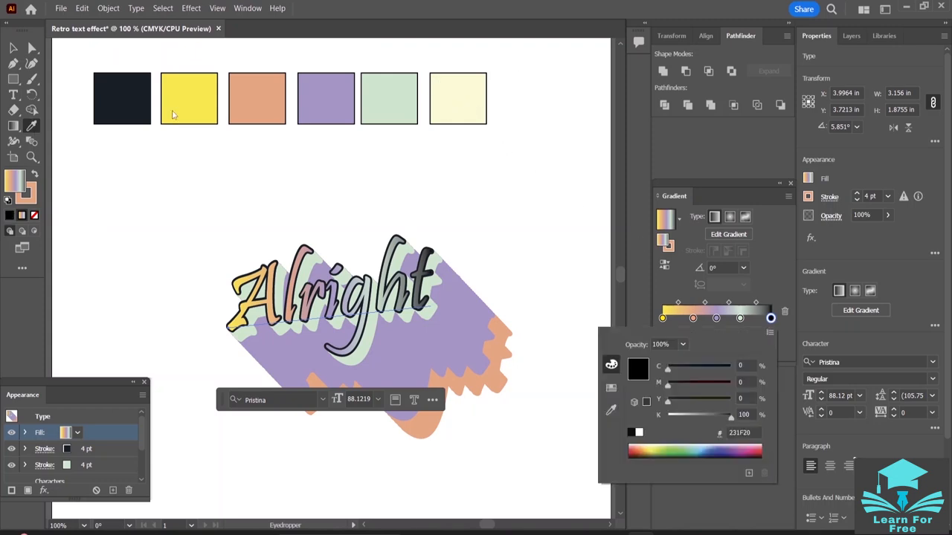
pyautogui.click(34, 128)
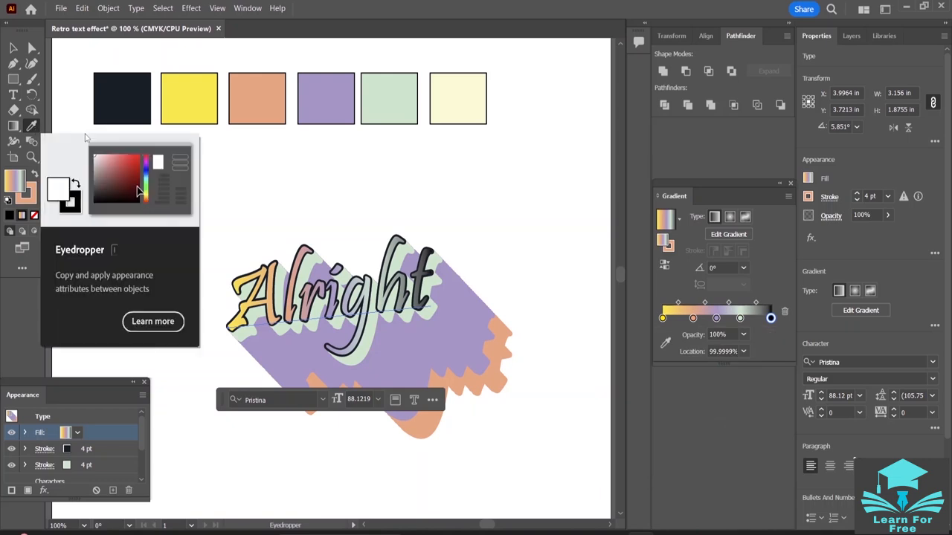
pyautogui.click(468, 100)
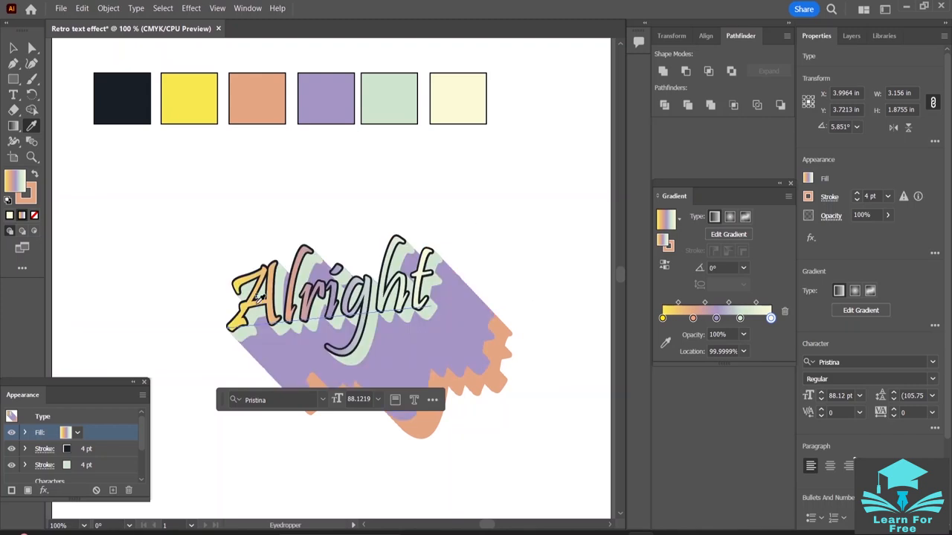
# - With the Gradient tool active, keep the yellow stop at 0% and add two stops between yellow and peach, the second at about 15%
pyautogui.press('g')
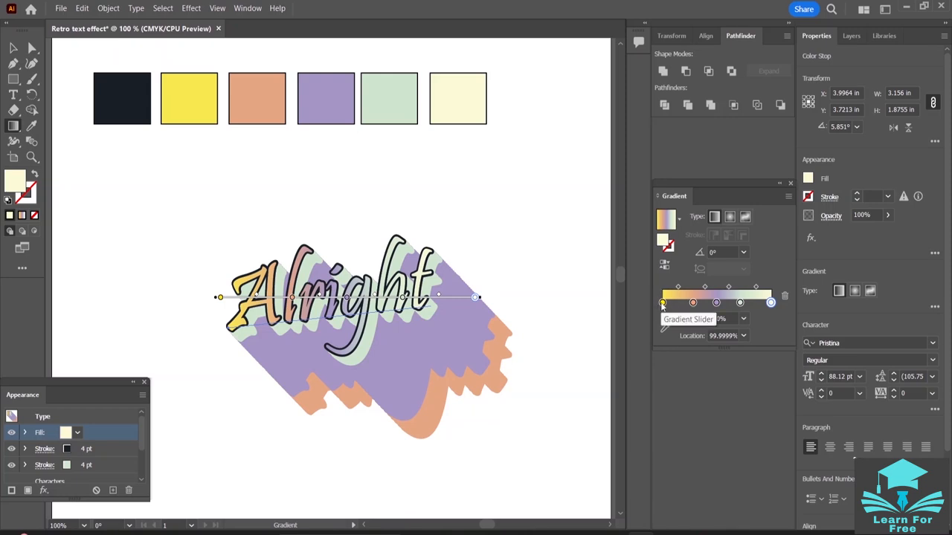
pyautogui.moveTo(663, 304); pyautogui.dragTo(665, 304)
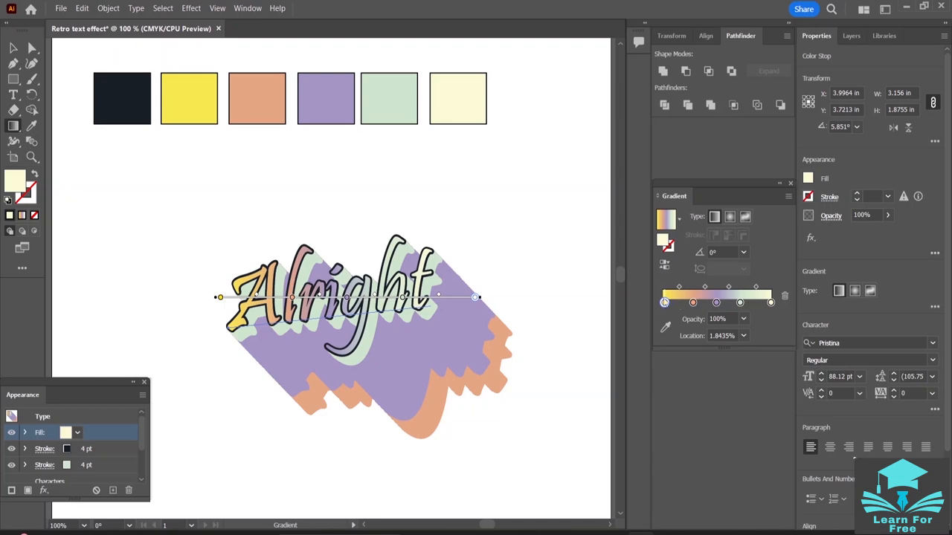
pyautogui.click(664, 304)
pyautogui.moveTo(664, 303); pyautogui.dragTo(663, 304)
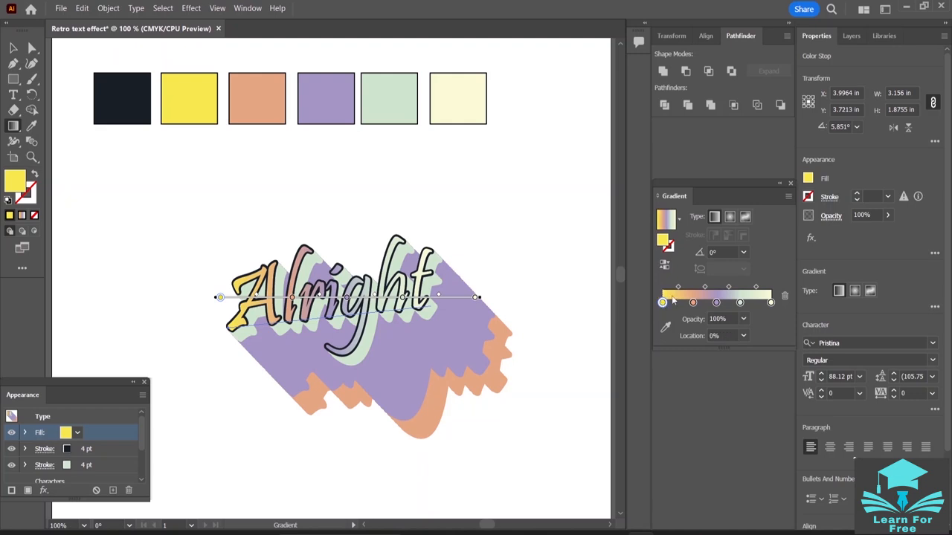
pyautogui.click(679, 302)
pyautogui.click(679, 303)
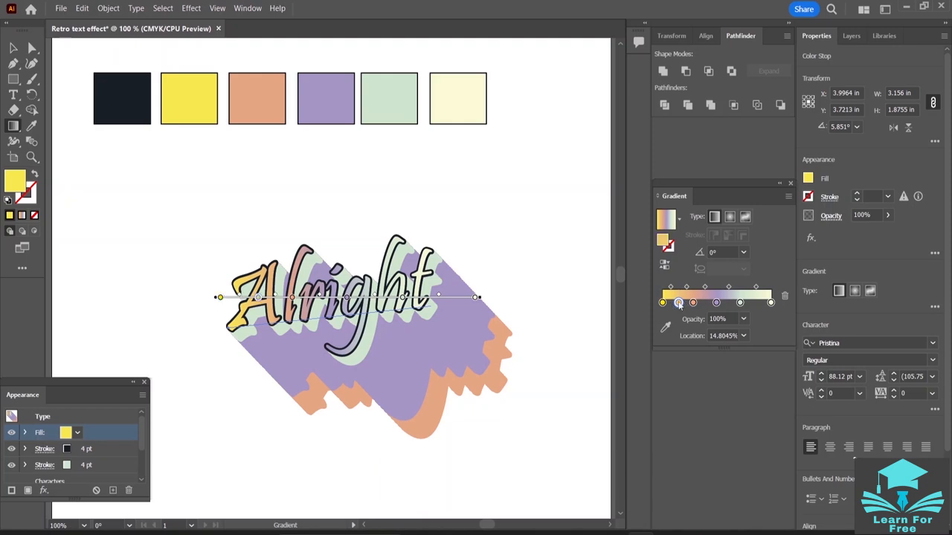
pyautogui.moveTo(677, 304); pyautogui.dragTo(670, 304)
pyautogui.click(679, 304)
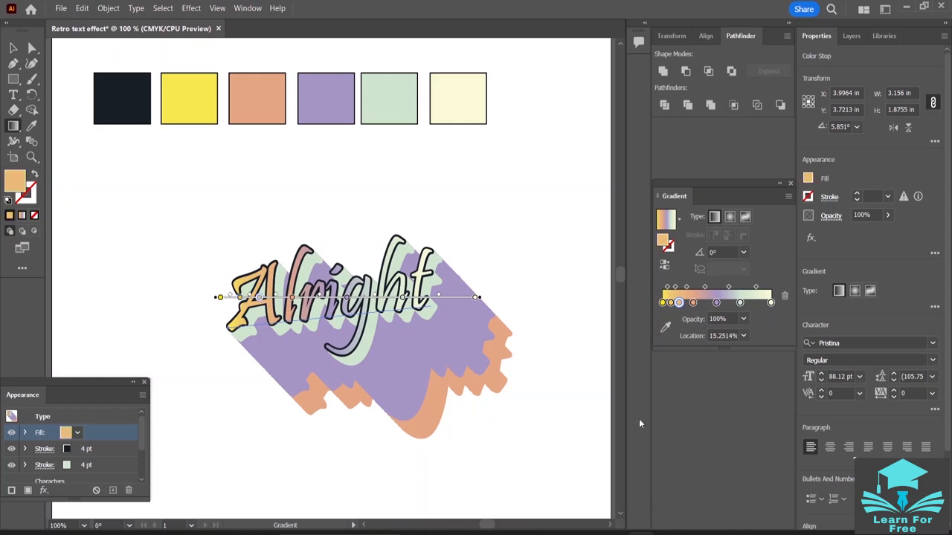
# - Dock the gradient settings below Pathfinder at a larger size and shift the light orange stop to about 18%
pyautogui.click(778, 183)
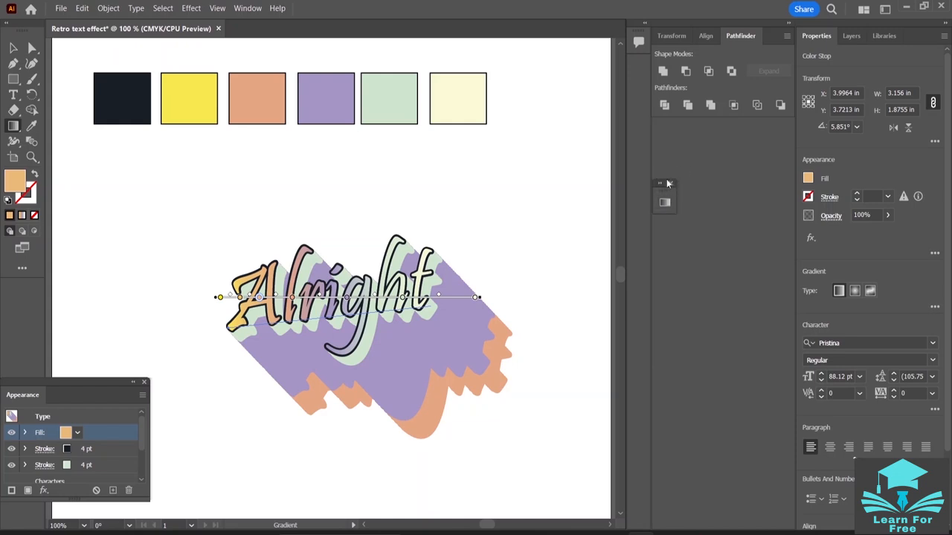
pyautogui.moveTo(664, 185); pyautogui.dragTo(773, 131)
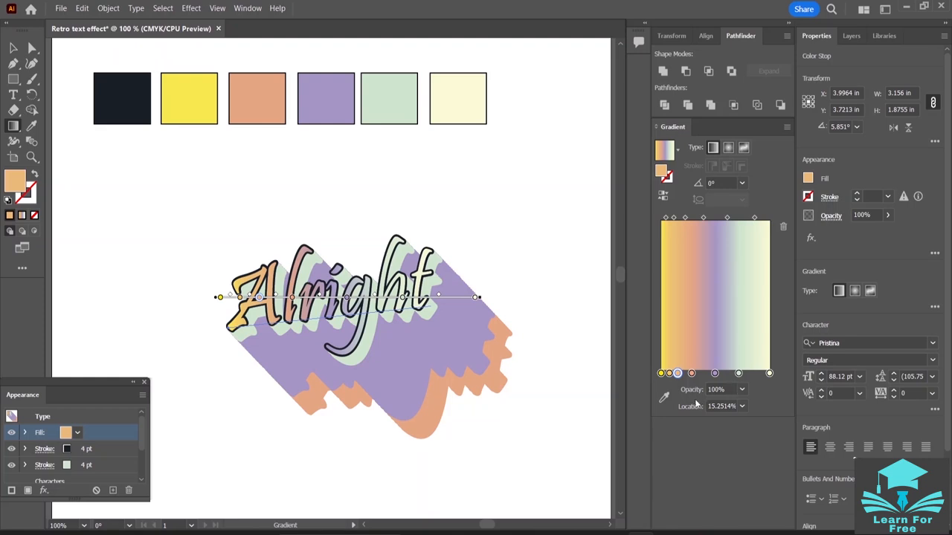
pyautogui.click(670, 373)
pyautogui.moveTo(678, 374); pyautogui.dragTo(681, 375)
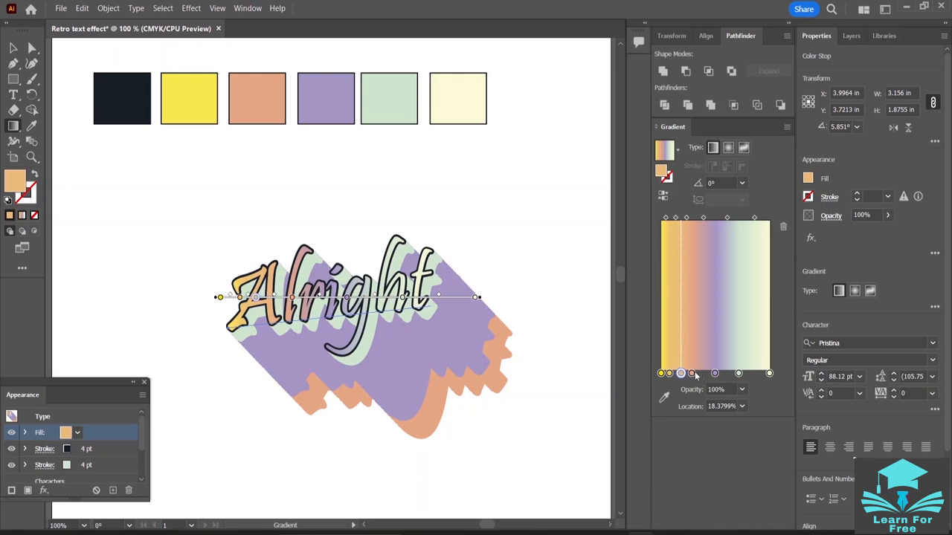
pyautogui.moveTo(693, 374); pyautogui.dragTo(697, 373)
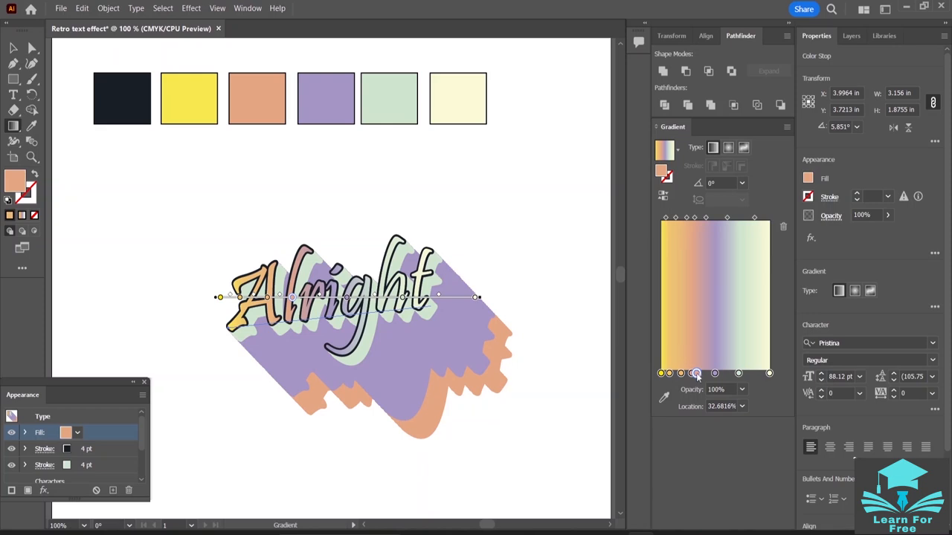
pyautogui.moveTo(697, 376)
pyautogui.mouseDown()
pyautogui.moveTo(731, 374)
pyautogui.moveTo(705, 377)
pyautogui.mouseUp()
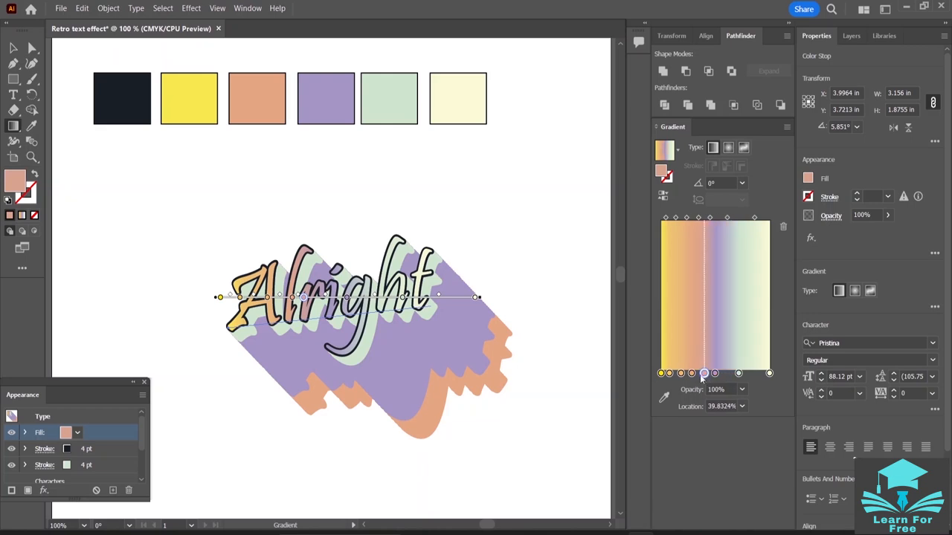
pyautogui.press('Delete')
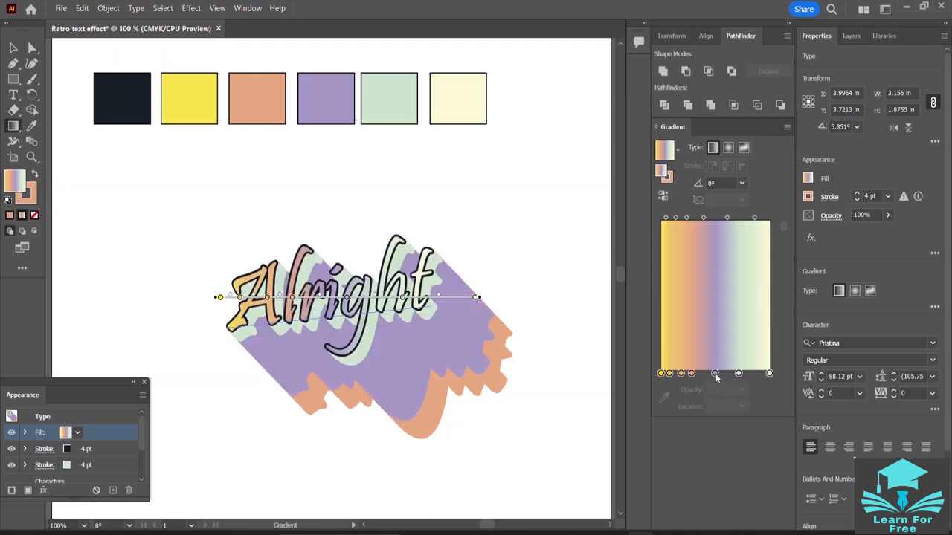
# - Shift the purple gradient stop to about 47% and add a second purple stop at about 57%
pyautogui.click(714, 373)
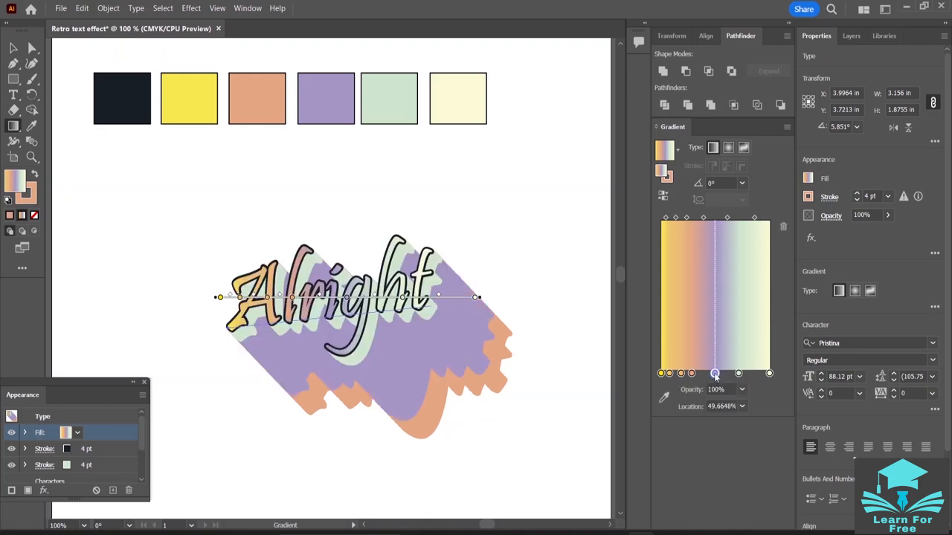
pyautogui.moveTo(715, 374); pyautogui.dragTo(712, 375)
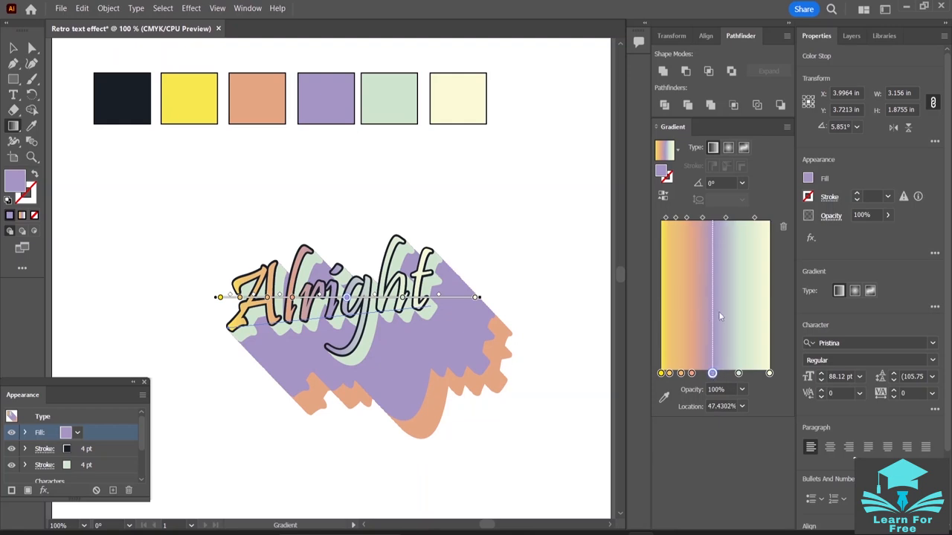
pyautogui.click(723, 374)
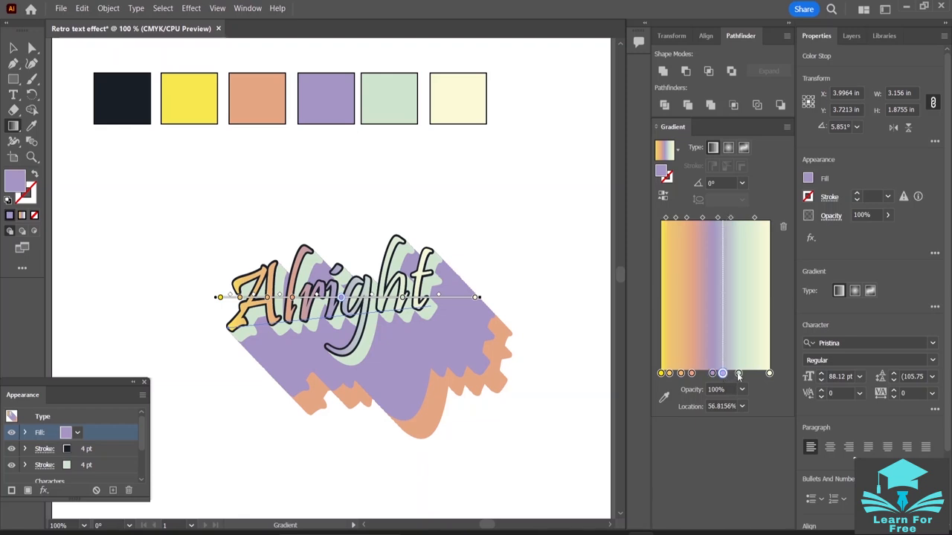
# - Add two blended pale green stops between the green stop and the cream end, at about 82% and 92%
pyautogui.doubleClick(739, 374)
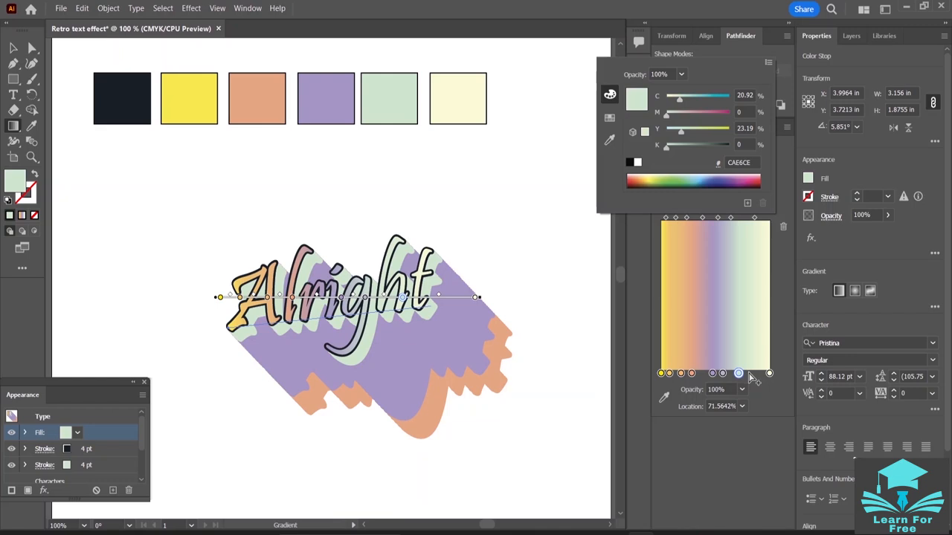
pyautogui.click(750, 378)
pyautogui.moveTo(738, 373); pyautogui.dragTo(750, 373)
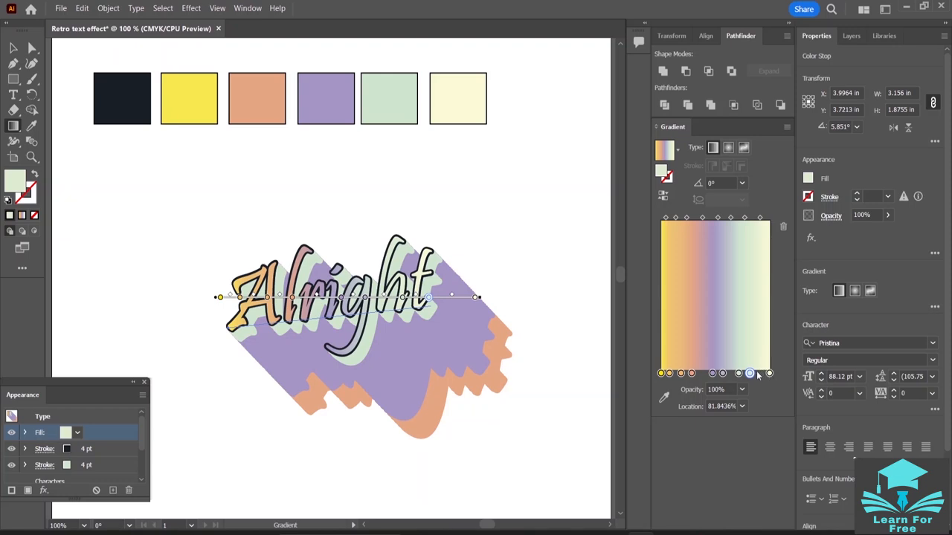
pyautogui.click(769, 374)
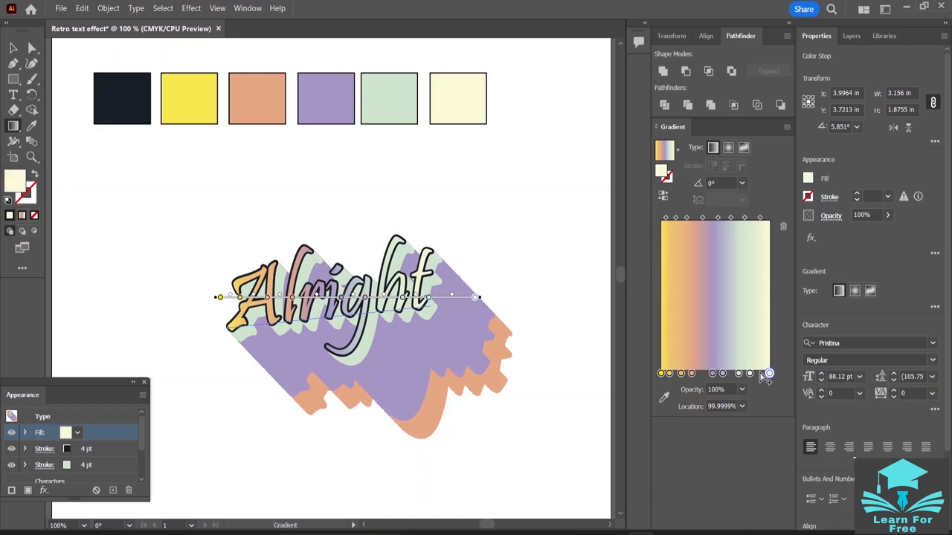
pyautogui.click(759, 374)
pyautogui.moveTo(761, 374); pyautogui.dragTo(762, 376)
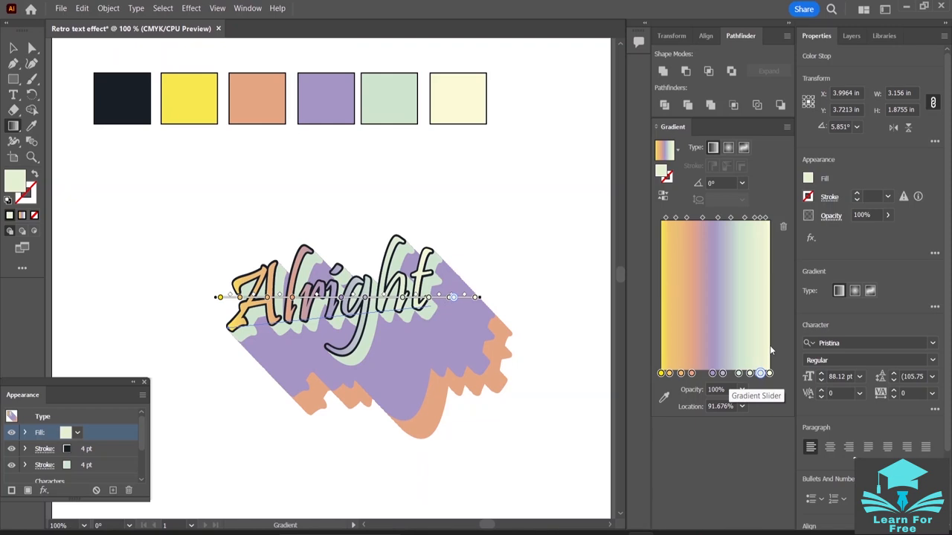
# - Set the gradient angle of the text fill to 5°
pyautogui.click(718, 183)
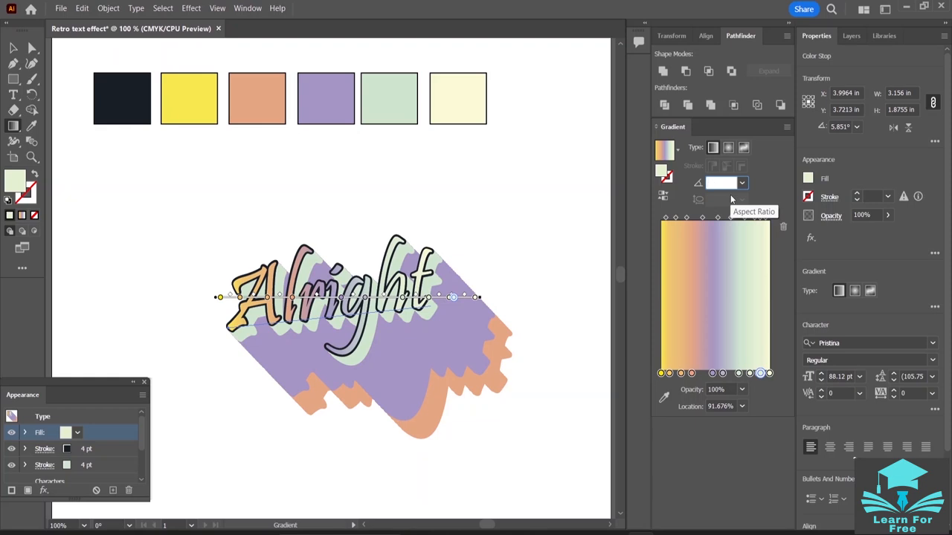
pyautogui.write('5')
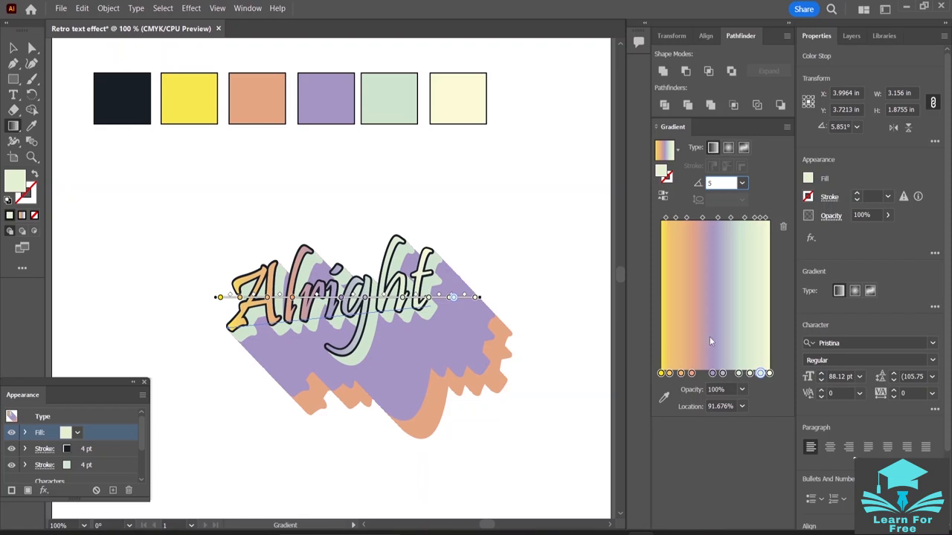
pyautogui.press('Return')
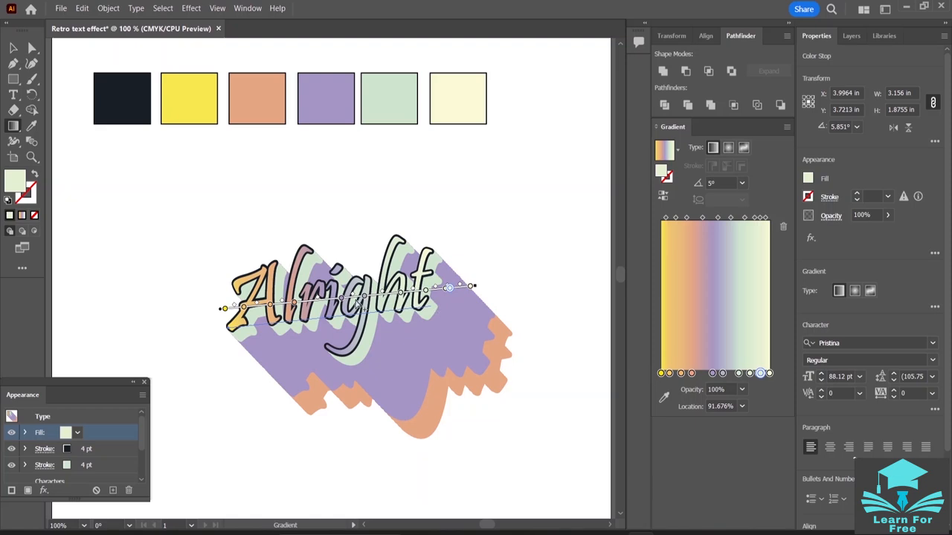
# - On the text's gradient line, move the first light orange stop to about 5%, peach to about 20% and the last pale green to about 94%
pyautogui.click(239, 306)
pyautogui.moveTo(239, 308); pyautogui.dragTo(237, 308)
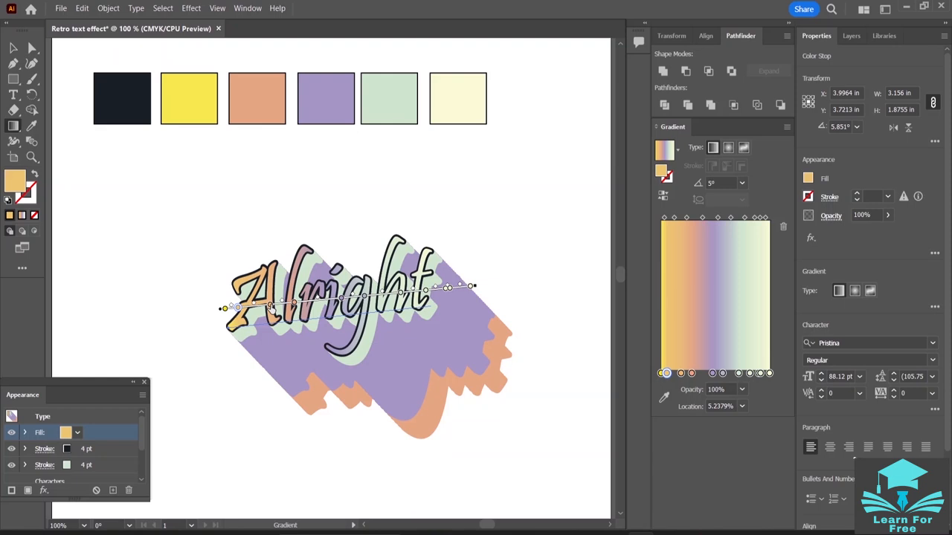
pyautogui.moveTo(270, 307); pyautogui.dragTo(275, 305)
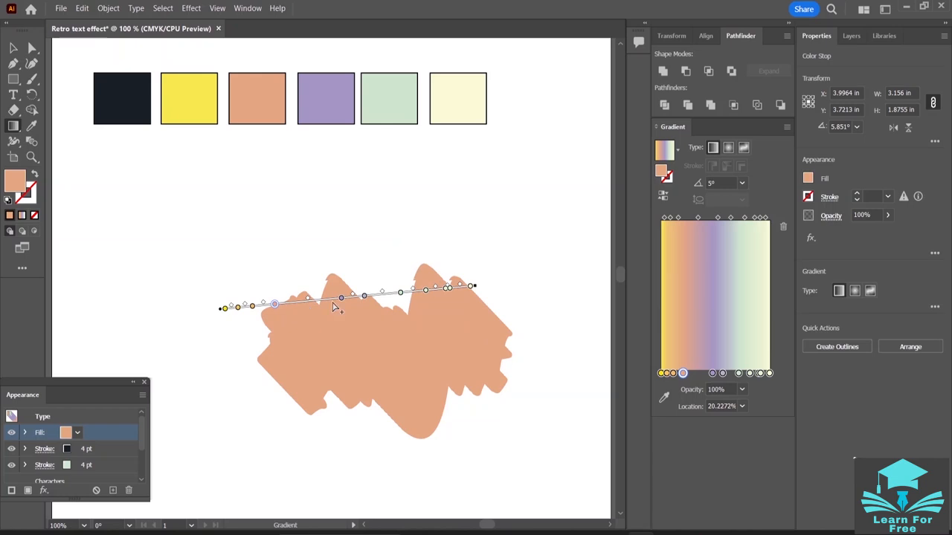
pyautogui.moveTo(340, 298)
pyautogui.mouseDown()
pyautogui.moveTo(313, 301)
pyautogui.moveTo(356, 299)
pyautogui.moveTo(340, 301)
pyautogui.mouseUp()
pyautogui.moveTo(400, 295)
pyautogui.mouseDown()
pyautogui.moveTo(389, 299)
pyautogui.moveTo(459, 289)
pyautogui.mouseUp()
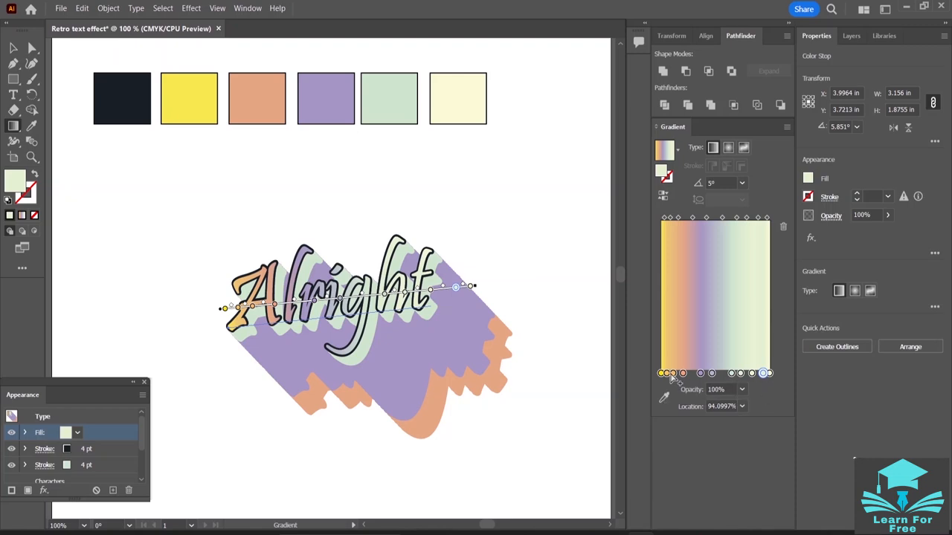
# - Move the second light orange stop to about 18% and gather the two purple stops at about 28% and 30%
pyautogui.moveTo(673, 374); pyautogui.dragTo(681, 374)
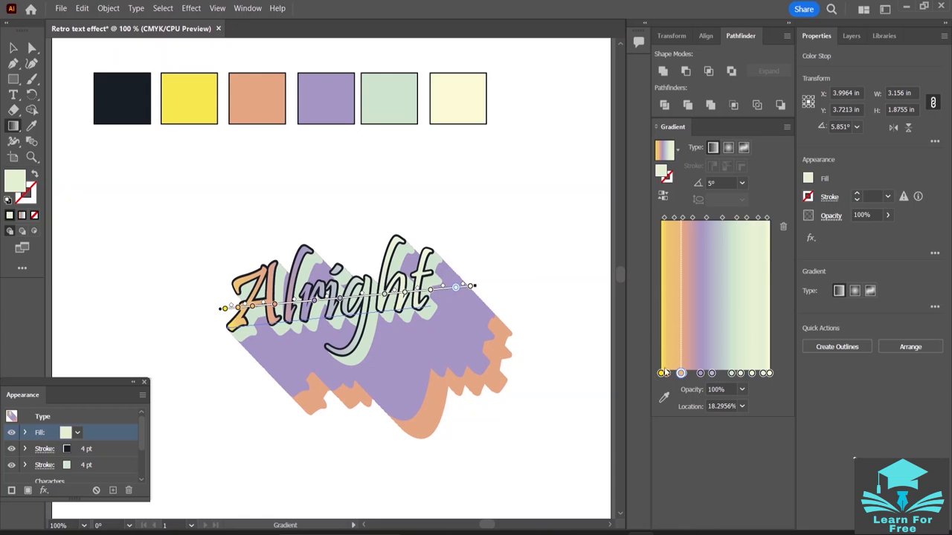
pyautogui.moveTo(700, 374); pyautogui.dragTo(692, 374)
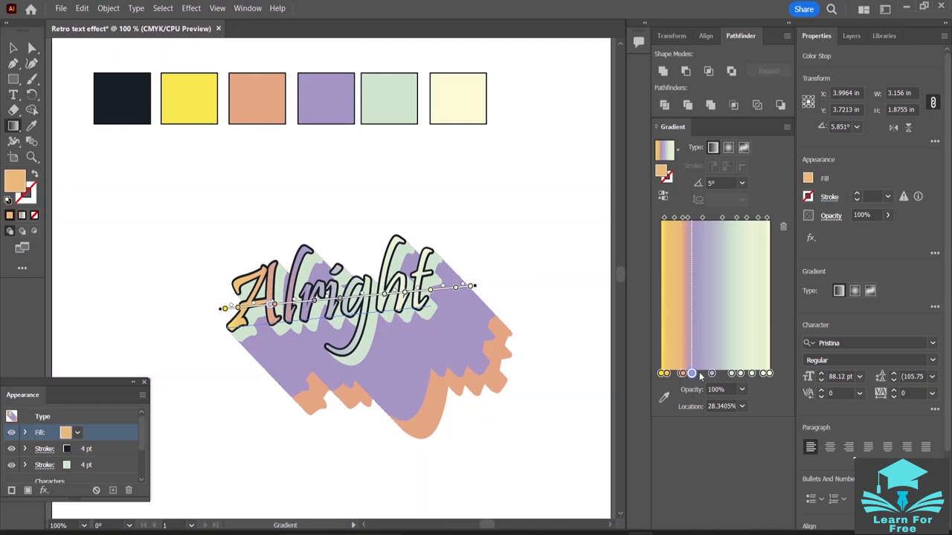
pyautogui.click(711, 374)
pyautogui.moveTo(711, 374); pyautogui.dragTo(694, 374)
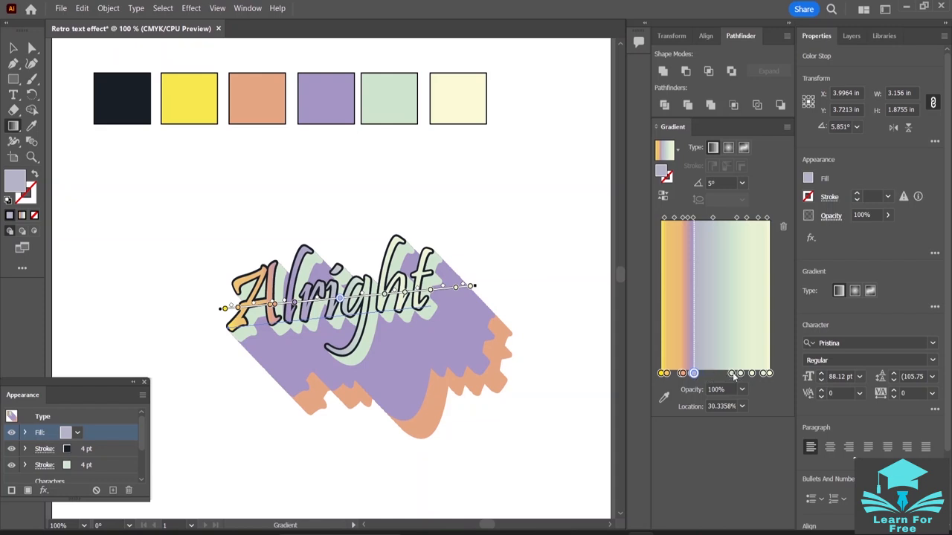
# - Gather two pale green stops close to the purple ones, at about 38% and 43%
pyautogui.moveTo(731, 374); pyautogui.dragTo(728, 374)
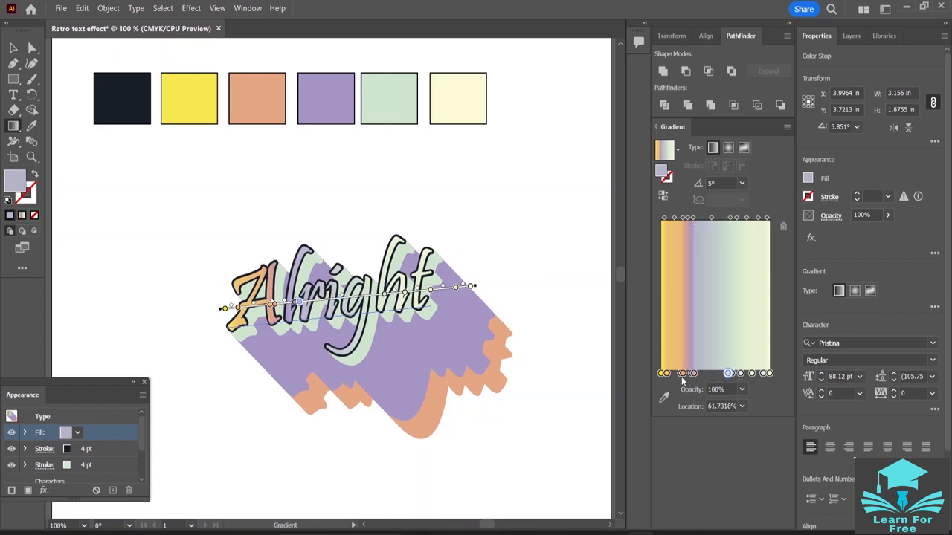
pyautogui.click(729, 373)
pyautogui.moveTo(731, 374); pyautogui.dragTo(702, 374)
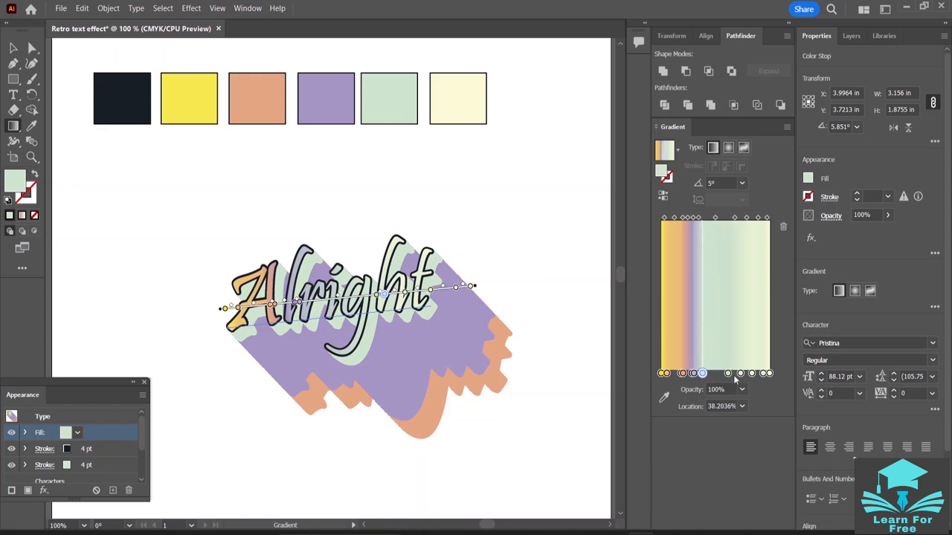
pyautogui.moveTo(728, 374); pyautogui.dragTo(708, 375)
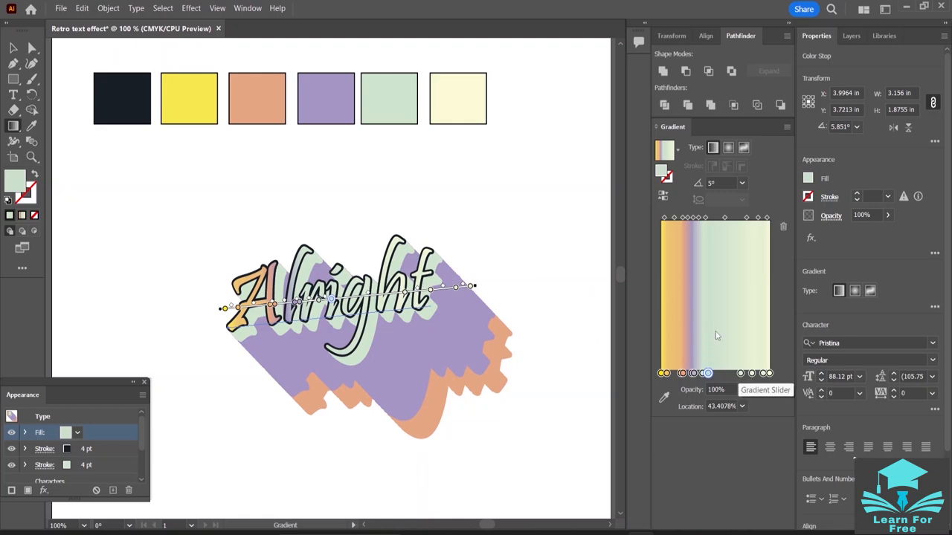
pyautogui.click(731, 406)
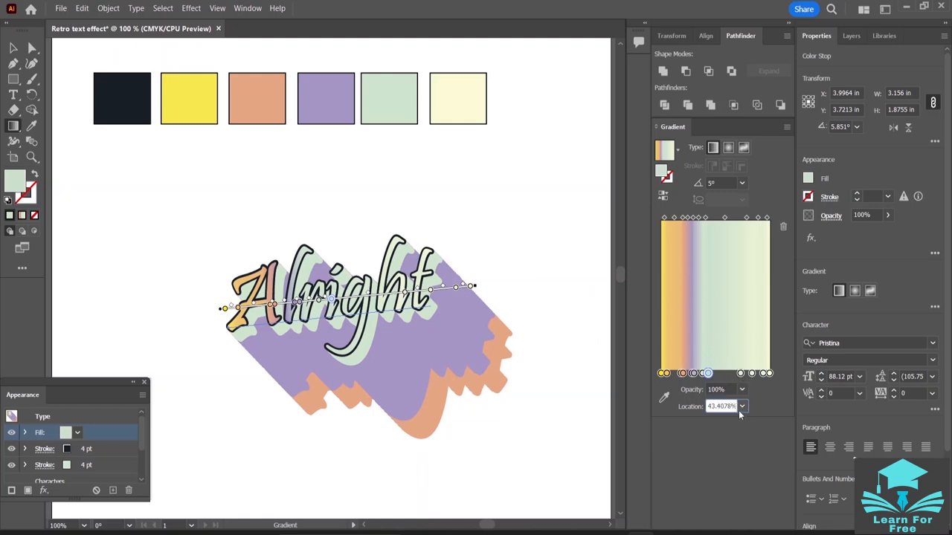
pyautogui.press('BackSpace')
pyautogui.press('BackSpace')
pyautogui.press('BackSpace')
pyautogui.press('BackSpace')
pyautogui.press('BackSpace')
# - Set the location of the pale green stop nearest the purple stops to exactly 45%
pyautogui.moveTo(706, 373); pyautogui.dragTo(702, 373)
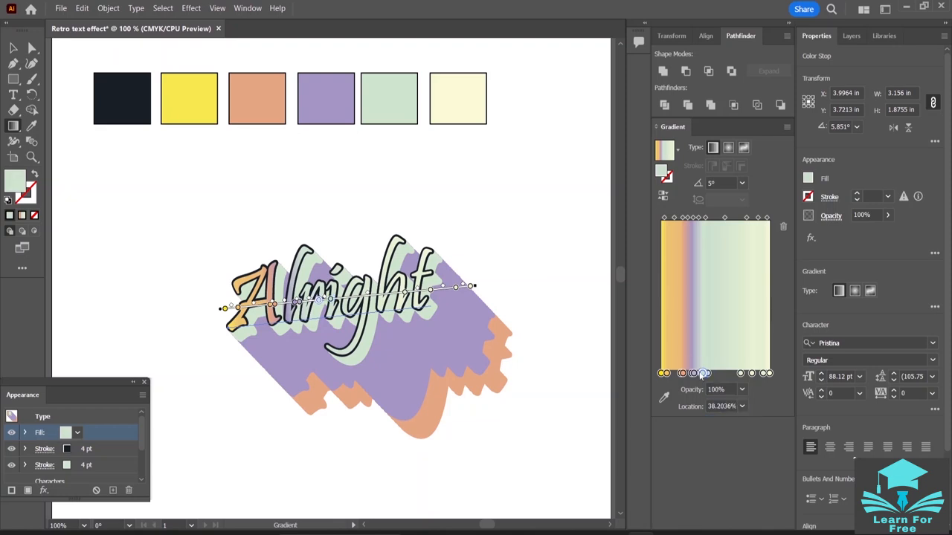
pyautogui.click(733, 407)
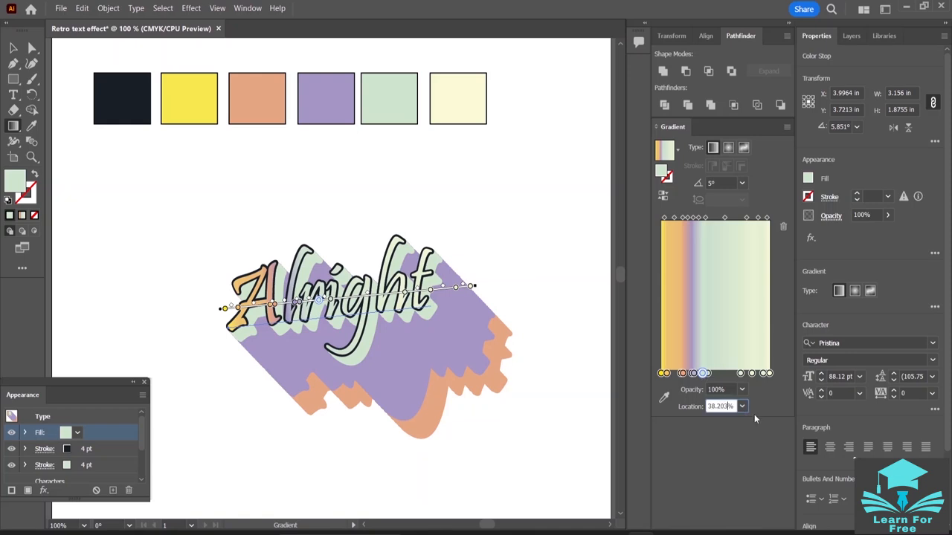
pyautogui.press('BackSpace')
pyautogui.press('BackSpace')
pyautogui.press('BackSpace')
pyautogui.press('BackSpace')
pyautogui.press('BackSpace')
pyautogui.press('BackSpace')
pyautogui.write('45')
pyautogui.press('Return')
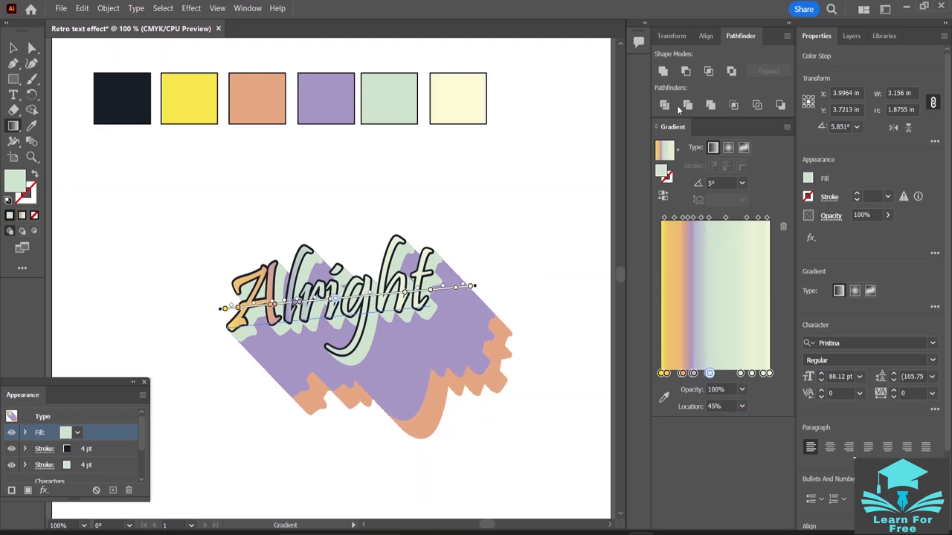
# - Set the text fill's gradient angle to 60° and move the "Alright" text up and right, just below the palette squares
pyautogui.click(742, 183)
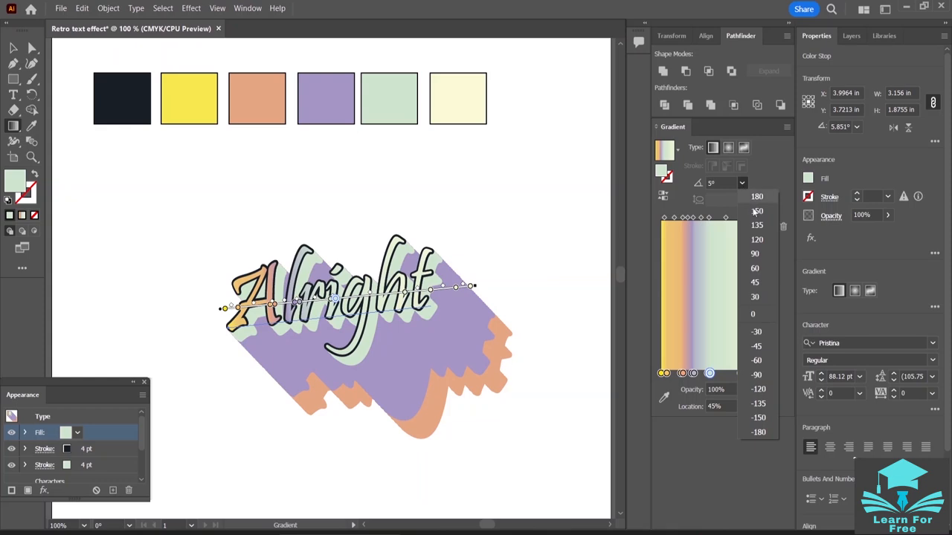
pyautogui.click(759, 275)
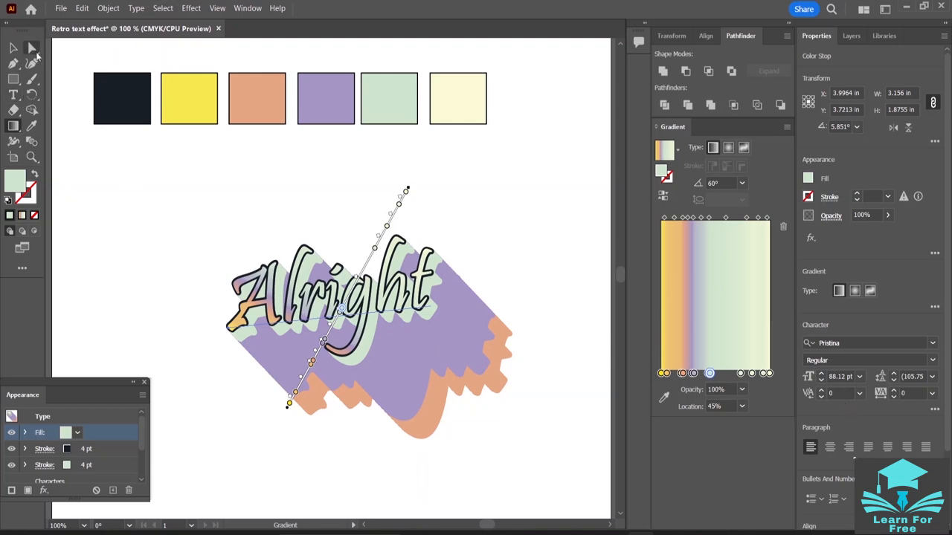
pyautogui.click(14, 48)
pyautogui.moveTo(427, 344)
pyautogui.mouseDown()
pyautogui.moveTo(437, 319)
pyautogui.moveTo(565, 230)
pyautogui.mouseUp()
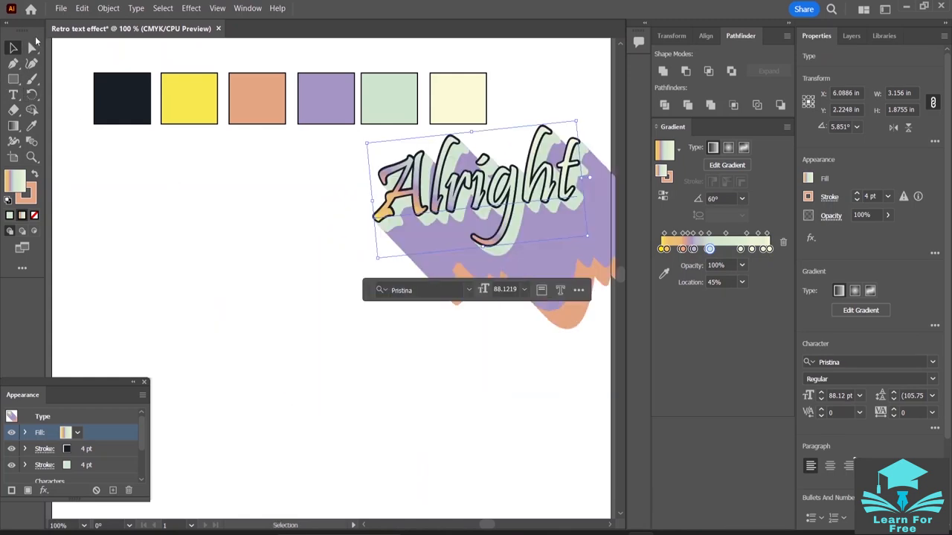
# - Place the image simple-black-t-shirt-worn-by-man as a linked file below the palette, about 3.44 in wide and 4.2 in high
pyautogui.click(61, 8)
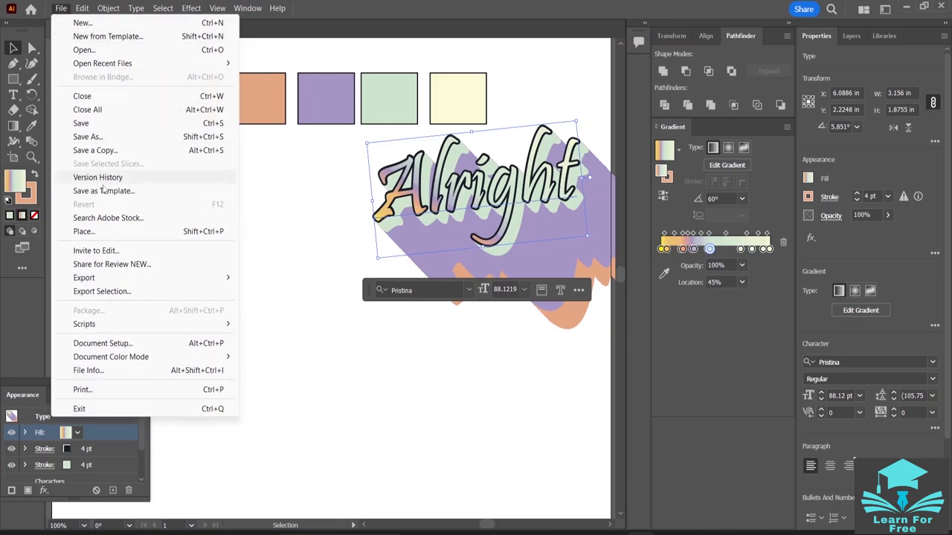
pyautogui.click(95, 232)
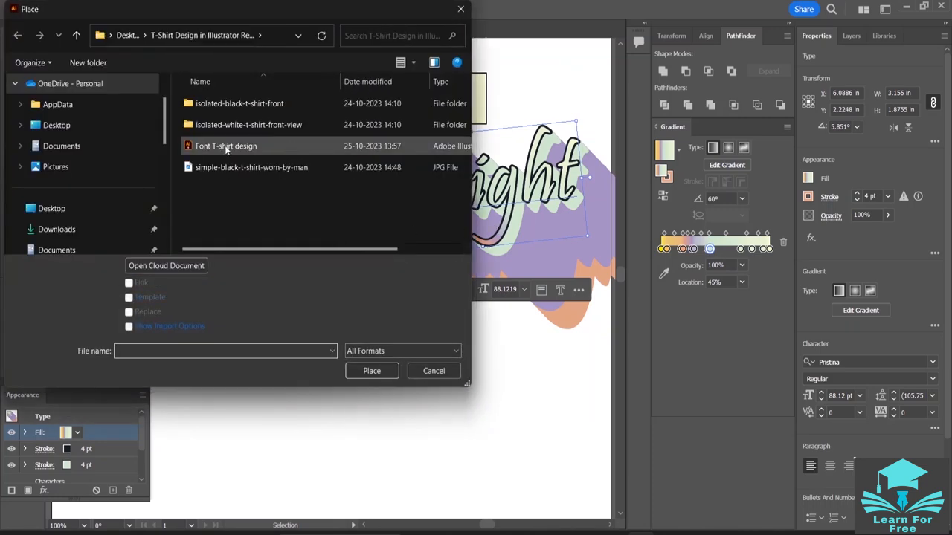
pyautogui.click(220, 168)
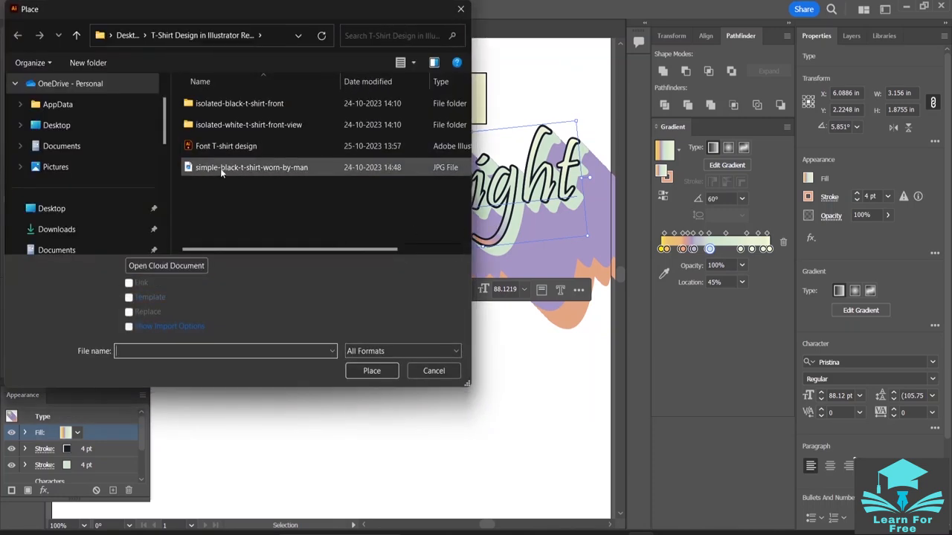
pyautogui.click(372, 371)
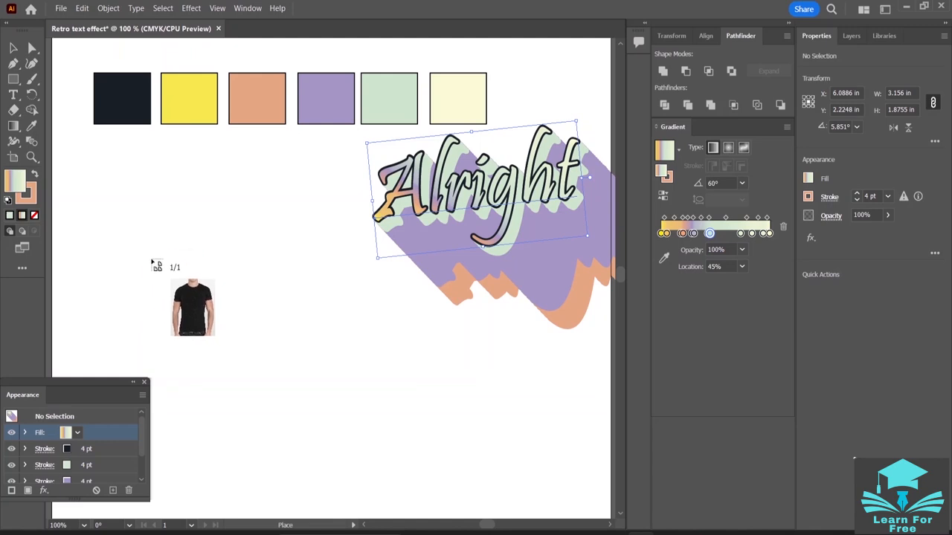
pyautogui.moveTo(128, 225)
pyautogui.mouseDown()
pyautogui.moveTo(351, 525)
pyautogui.moveTo(295, 355)
pyautogui.moveTo(340, 319)
pyautogui.moveTo(369, 357)
pyautogui.mouseUp()
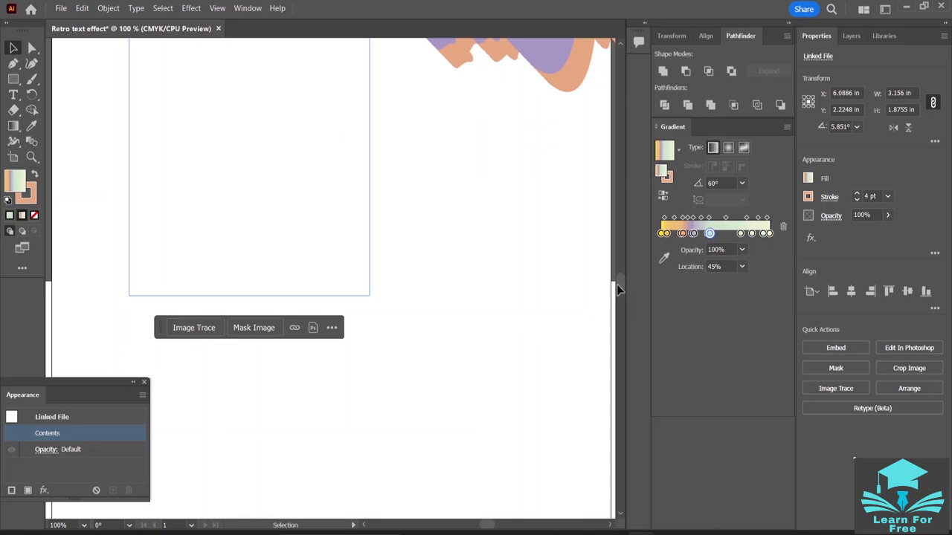
pyautogui.moveTo(622, 276); pyautogui.dragTo(624, 259)
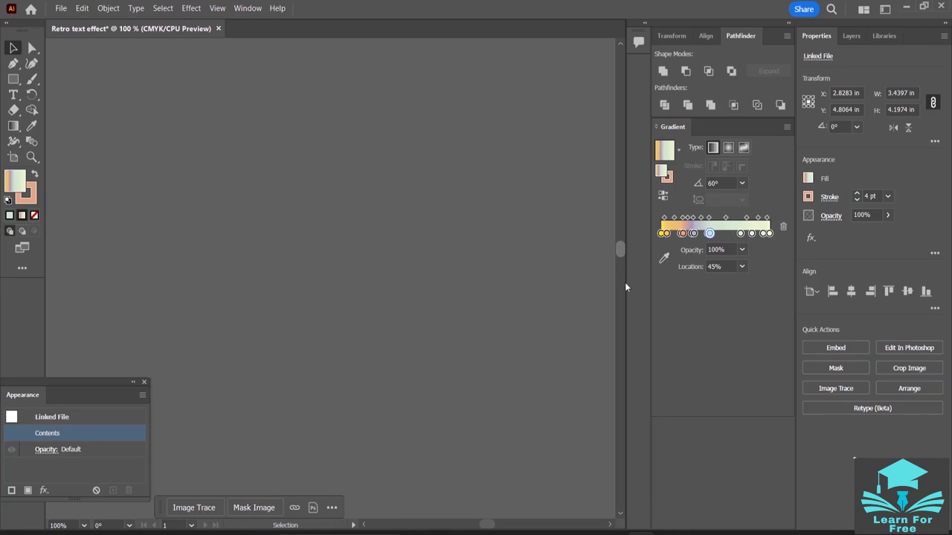
pyautogui.click(624, 283)
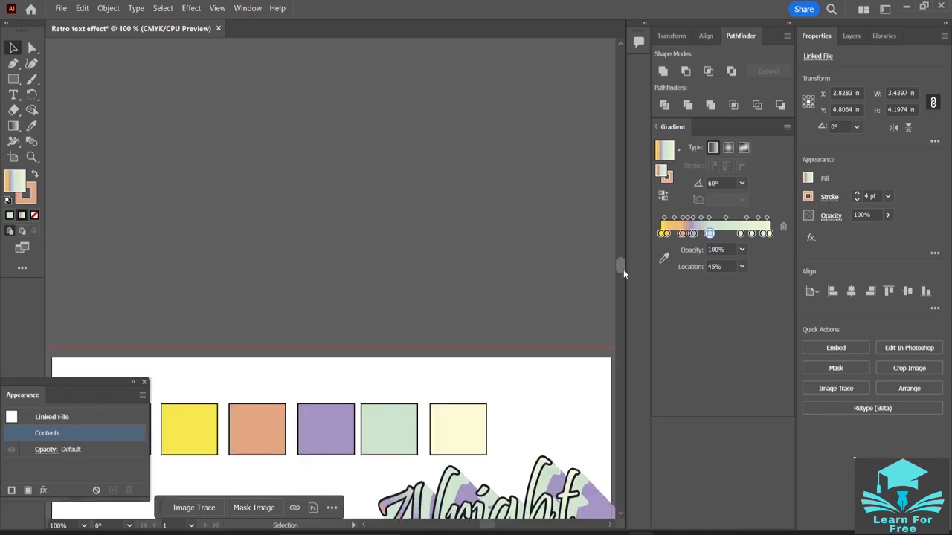
pyautogui.scroll(-1, 622, 268)
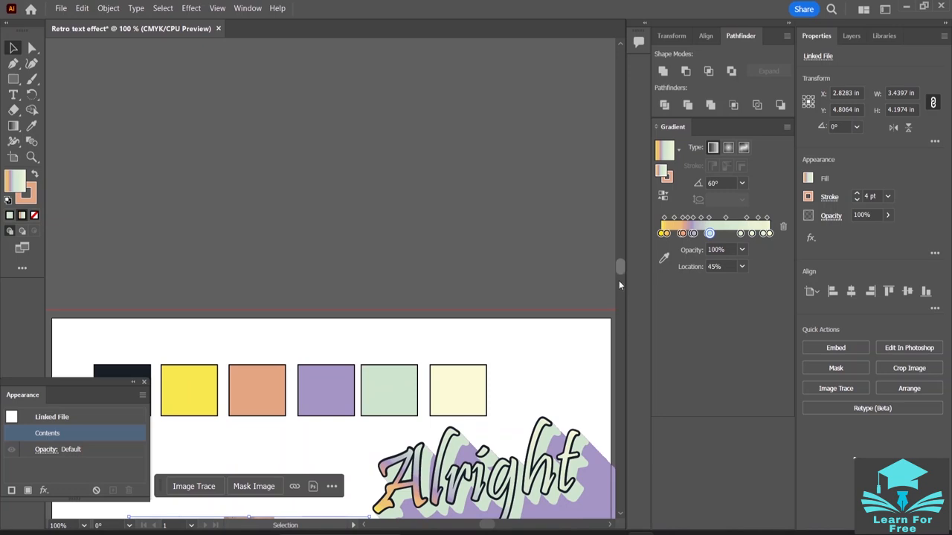
pyautogui.scroll(-1, 625, 284)
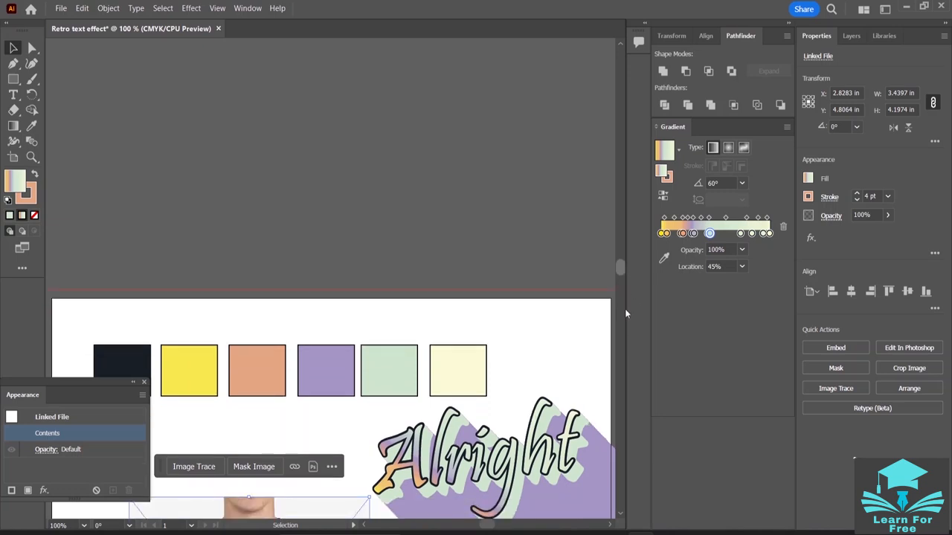
# - Move the "Alright" text onto the T-shirt's chest and scale it proportionally down to about 0.85 in wide and 0.5 in high
pyautogui.scroll(-1, 624, 313)
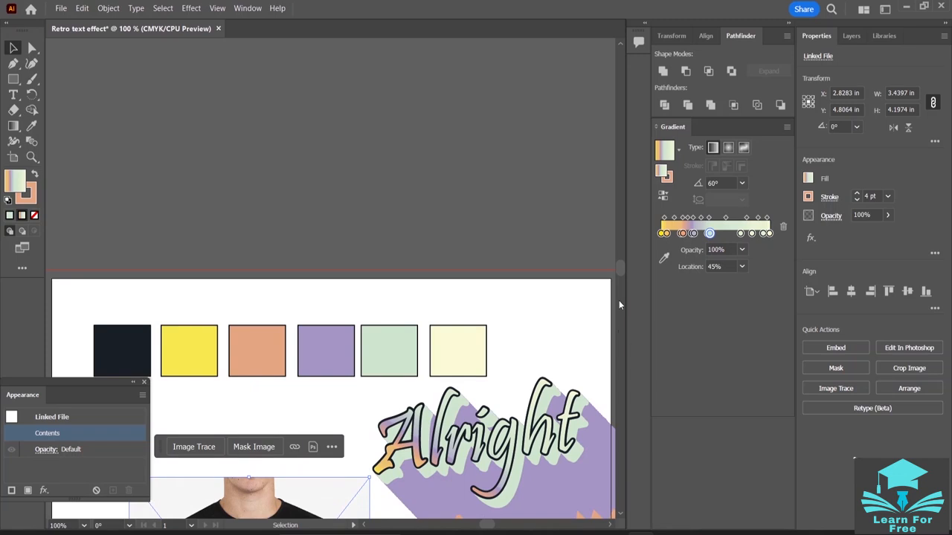
pyautogui.moveTo(621, 272)
pyautogui.mouseDown()
pyautogui.moveTo(625, 287)
pyautogui.moveTo(623, 277)
pyautogui.mouseUp()
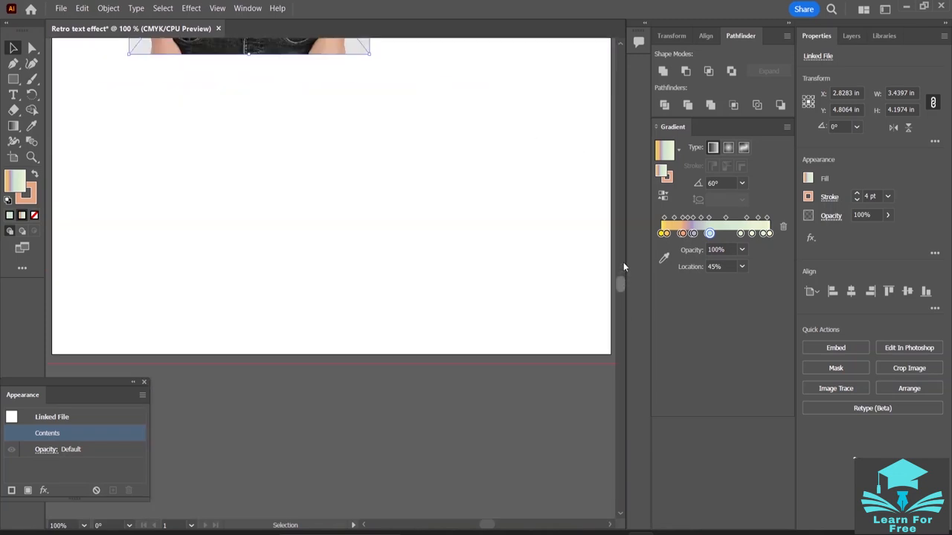
pyautogui.moveTo(617, 226)
pyautogui.mouseDown()
pyautogui.moveTo(615, 218)
pyautogui.moveTo(624, 241)
pyautogui.mouseUp()
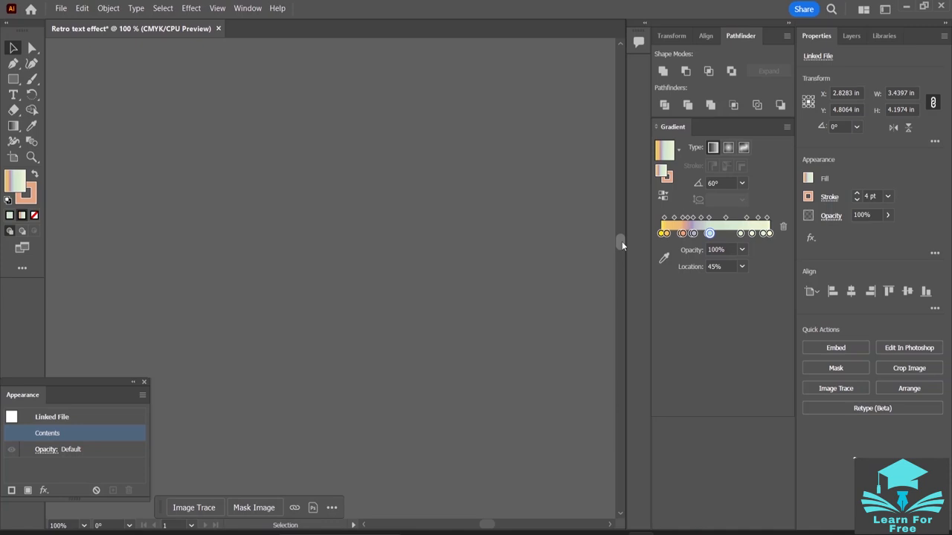
pyautogui.hotkey('ctrl', '-')
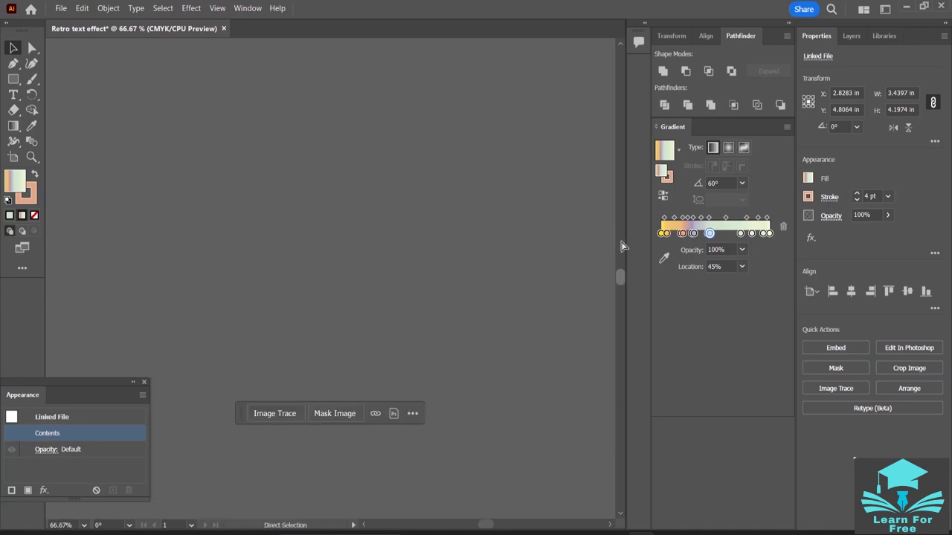
pyautogui.hotkey('ctrl', '-')
pyautogui.hotkey('ctrl', '-')
pyautogui.hotkey('ctrl', '-')
pyautogui.hotkey('ctrl', '-')
pyautogui.hotkey('ctrl', '-')
pyautogui.hotkey('ctrl', '-')
pyautogui.hotkey('ctrl', '-')
pyautogui.hotkey('ctrl', '-')
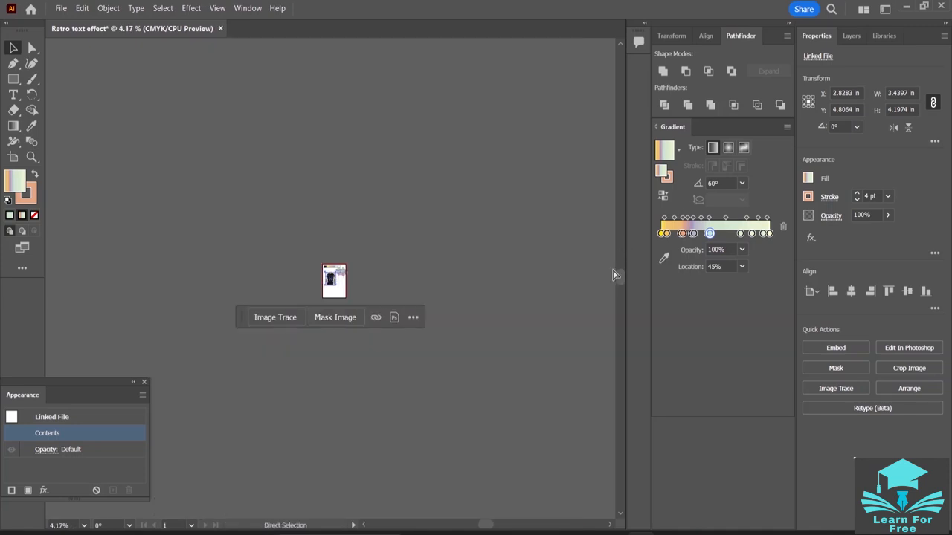
pyautogui.hotkey('ctrl', '+')
pyautogui.hotkey('ctrl', '+')
pyautogui.hotkey('ctrl', '+')
pyautogui.hotkey('ctrl', '+')
pyautogui.hotkey('ctrl', '+')
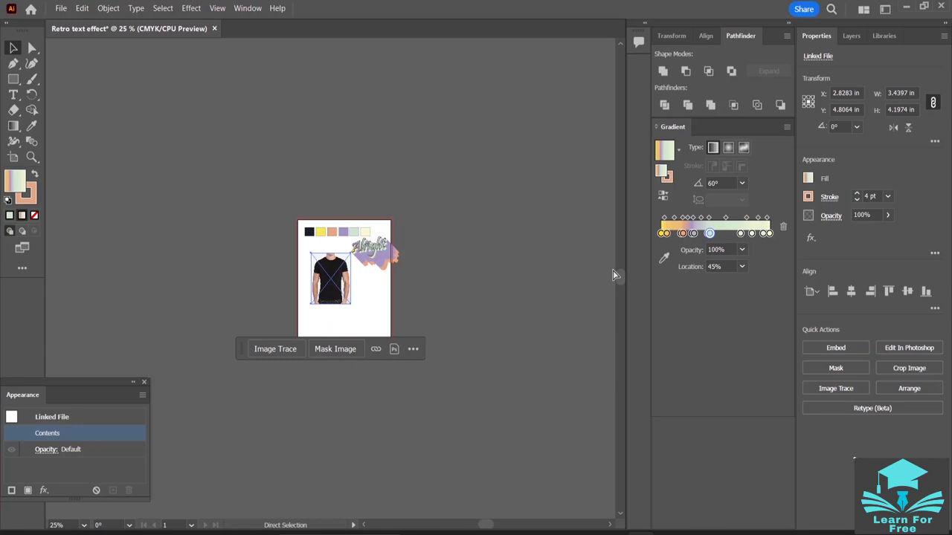
pyautogui.hotkey('ctrl', '+')
pyautogui.hotkey('ctrl', '+')
pyautogui.hotkey('ctrl', '+')
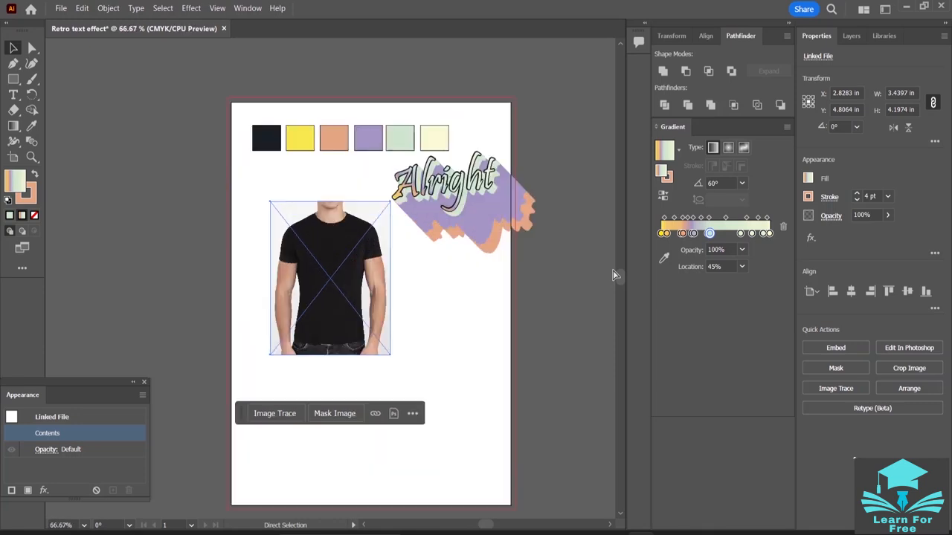
pyautogui.press('v')
pyautogui.click(497, 170)
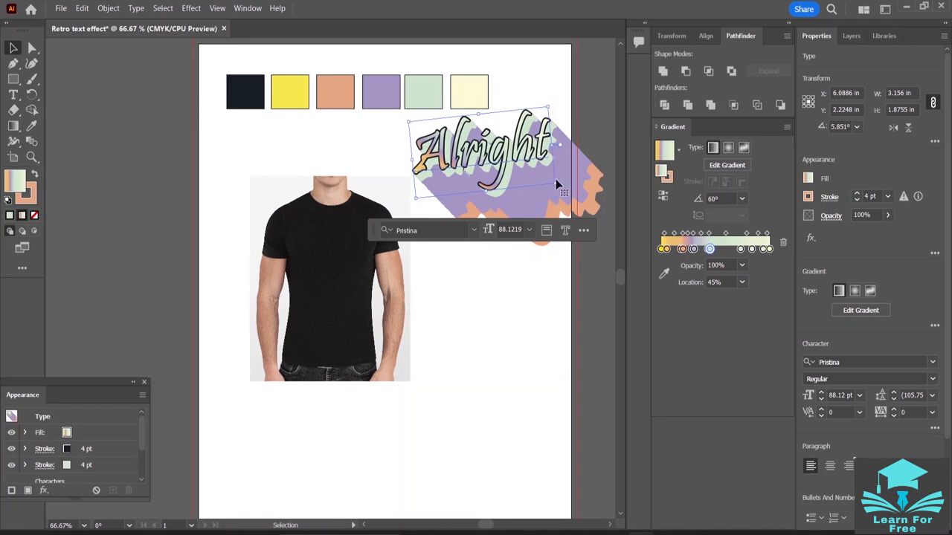
pyautogui.moveTo(556, 184); pyautogui.dragTo(378, 262)
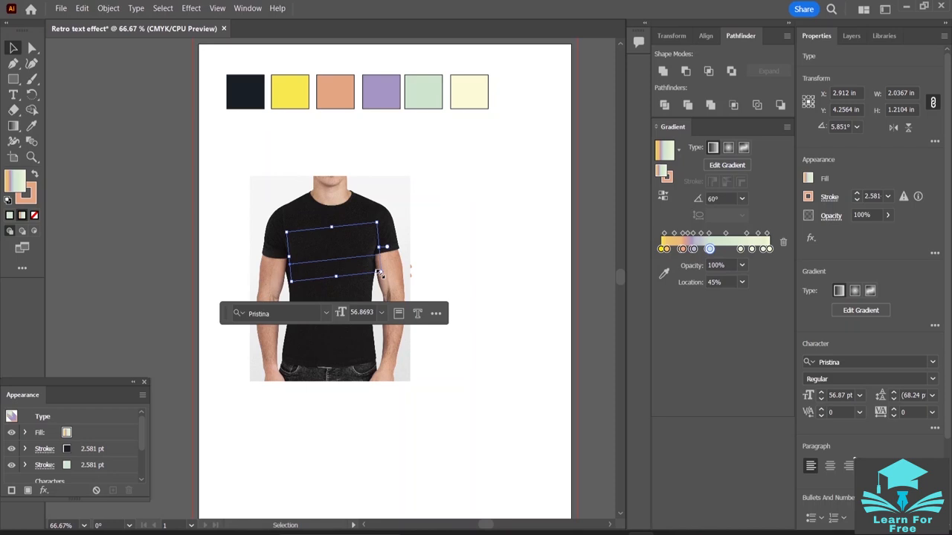
pyautogui.moveTo(379, 274); pyautogui.dragTo(314, 247)
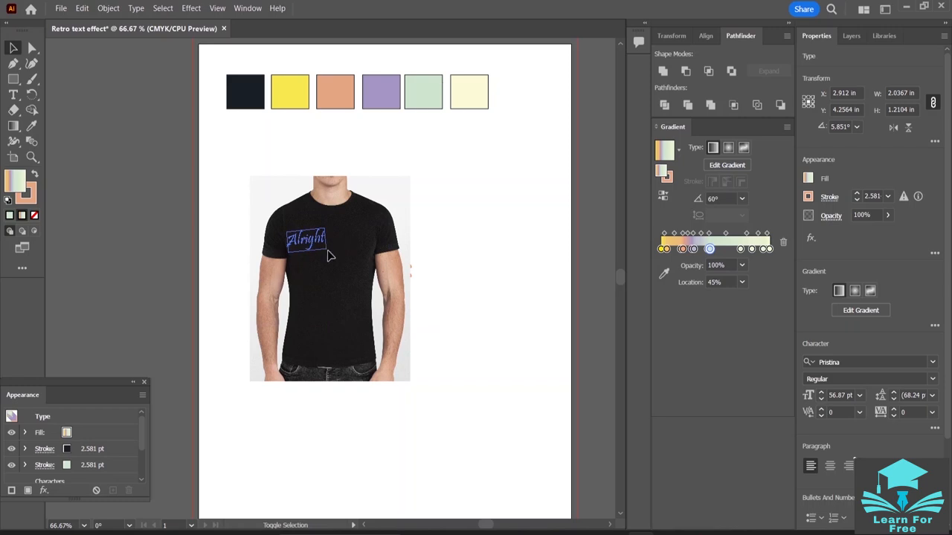
# - Move the T-shirt image down and to the right, clear of the small "Alright" text
pyautogui.click(334, 257)
pyautogui.click(340, 258)
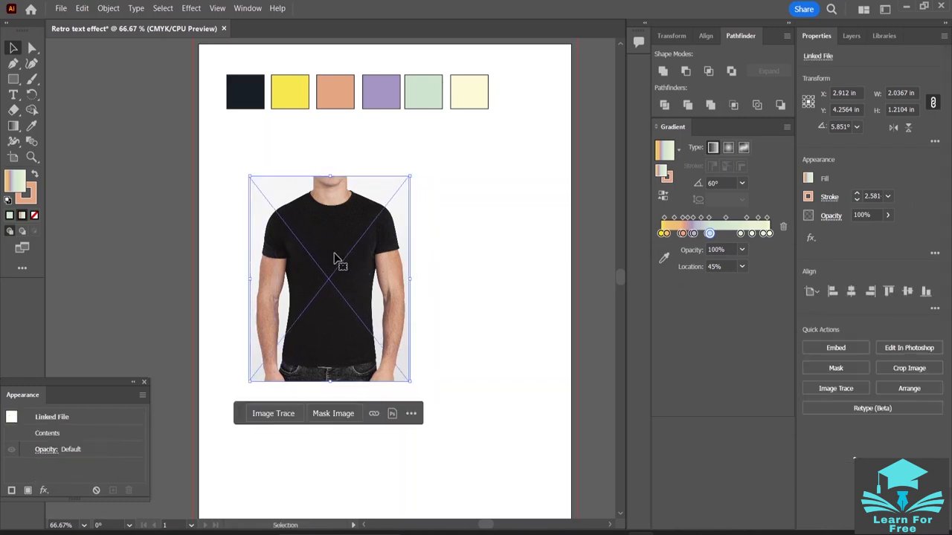
pyautogui.moveTo(336, 248); pyautogui.dragTo(430, 302)
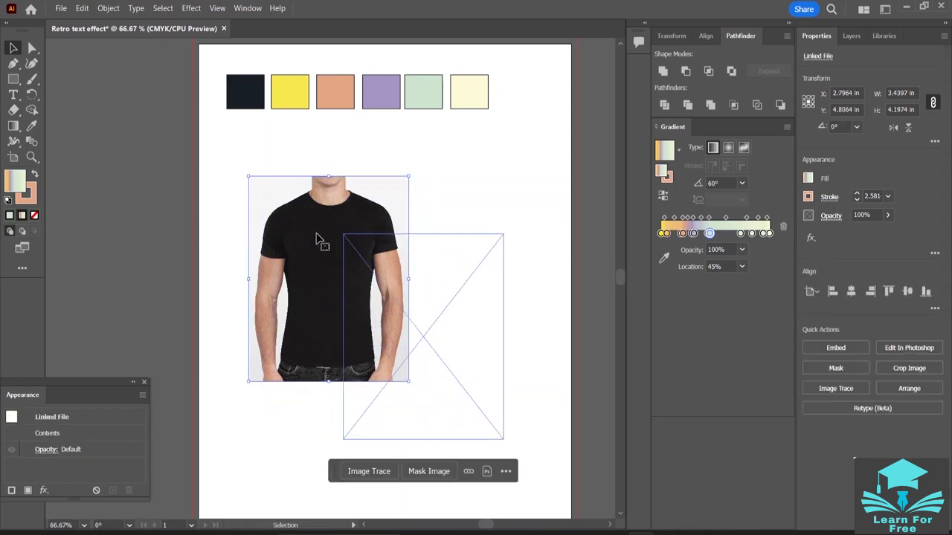
# - Bring the "Alright" text in front of the T-shirt image, centre it on the shirt's chest and deselect it
pyautogui.click(314, 250)
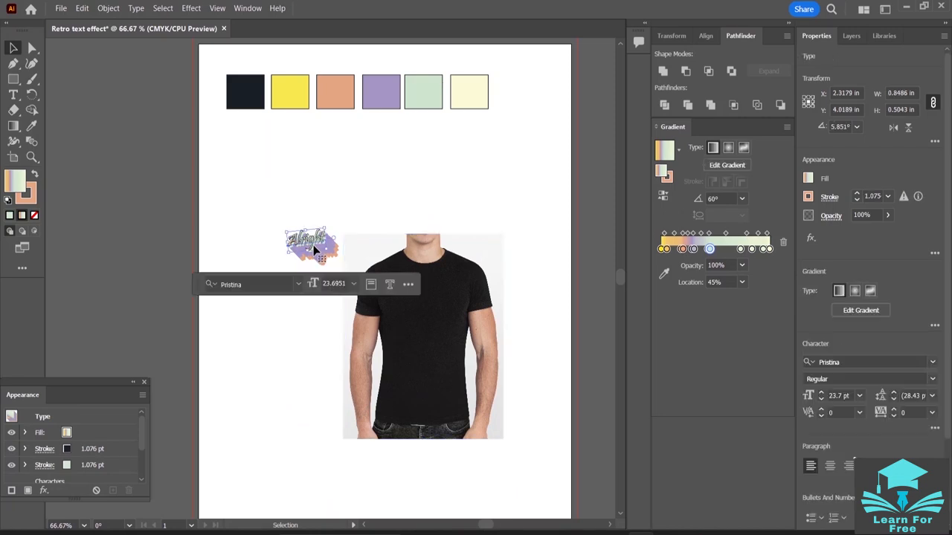
pyautogui.rightClick(314, 250)
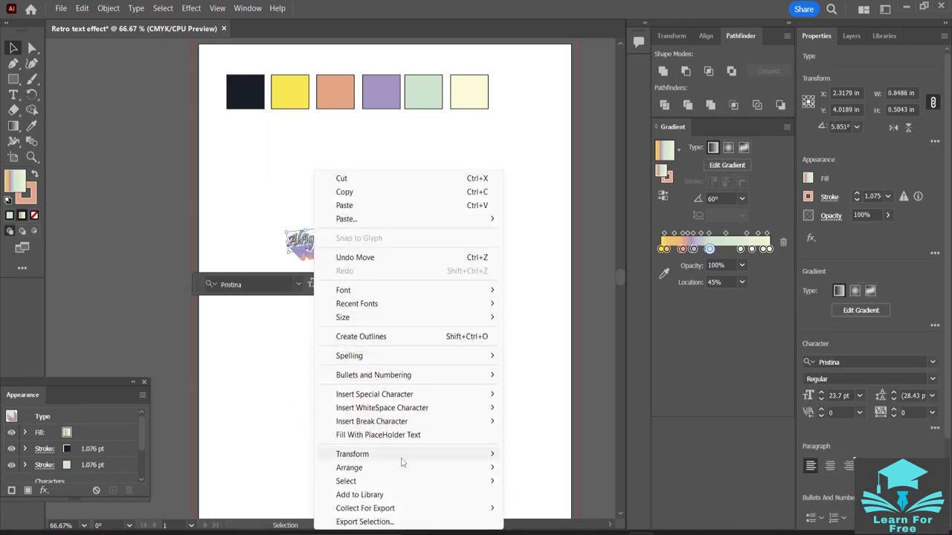
pyautogui.moveTo(402, 468)
pyautogui.click(561, 470)
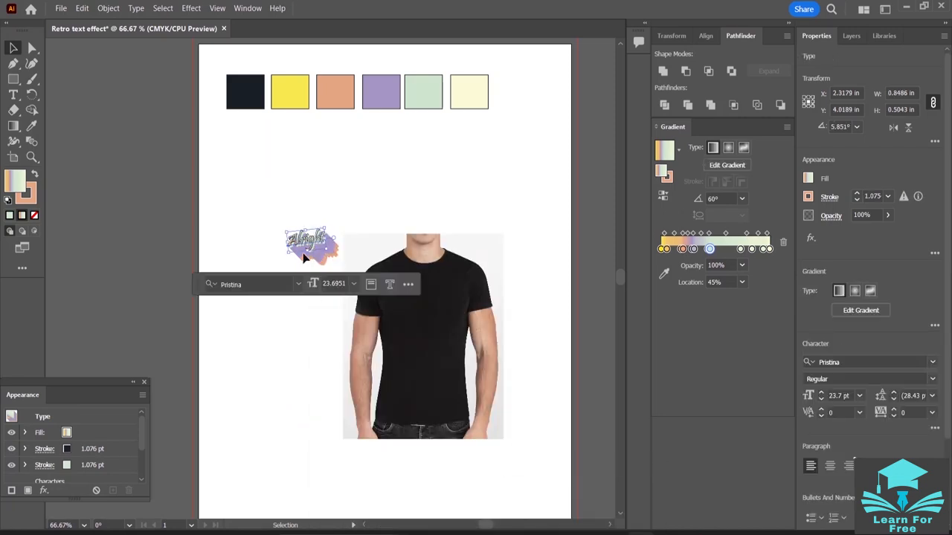
pyautogui.moveTo(316, 244); pyautogui.dragTo(425, 318)
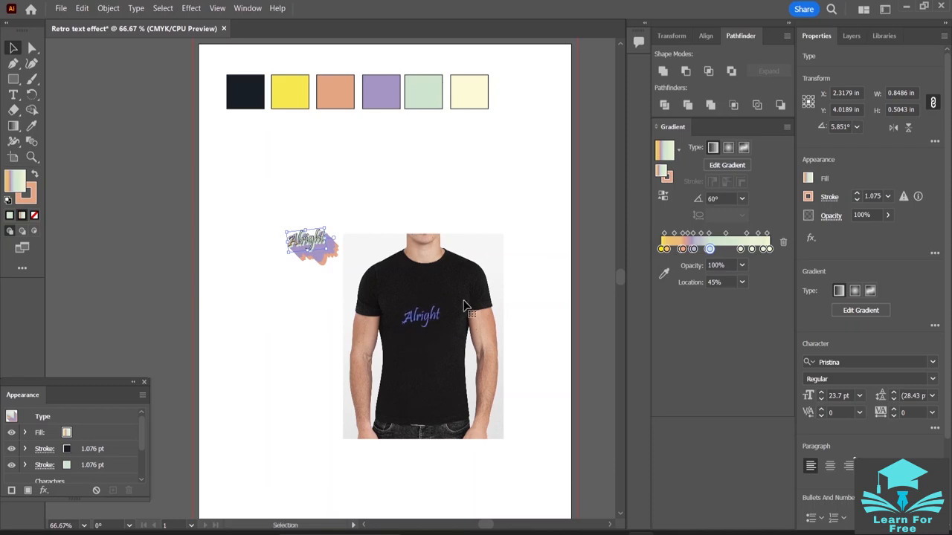
pyautogui.click(499, 183)
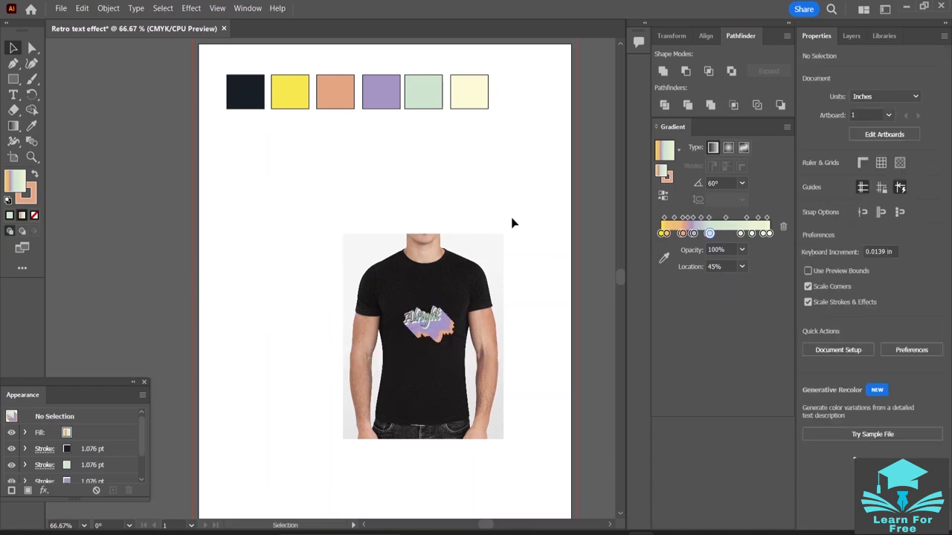